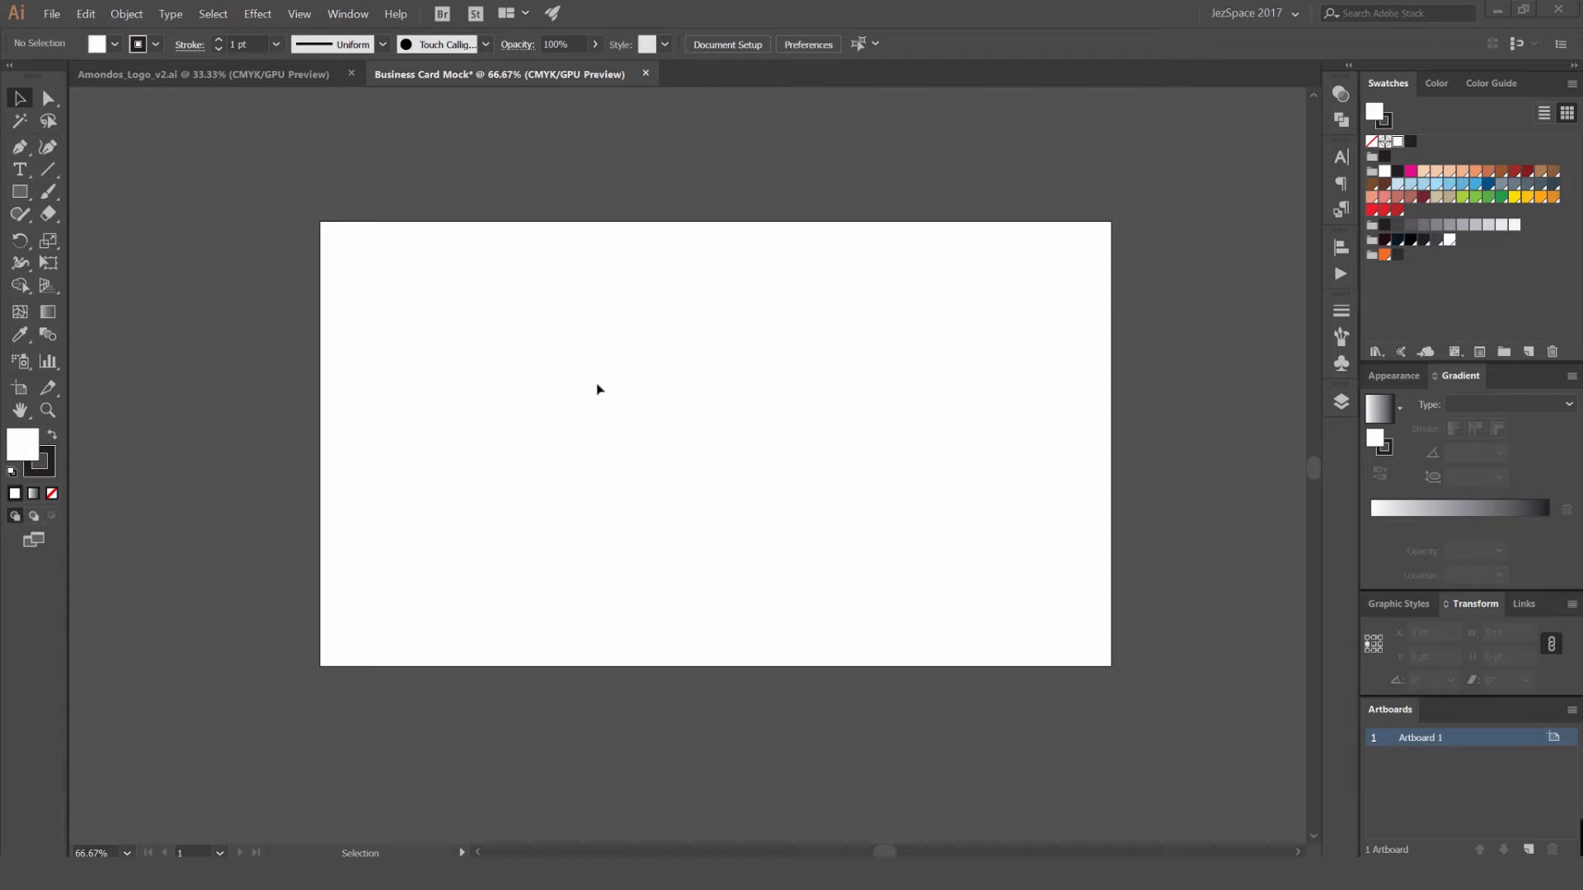
- Draw a rectangle about 465 × 261 pt near the middle of the artboard with the Rectangle tool
{"action": "key", "text": "m"}
{"action": "scroll", "coordinate": [640, 339], "scroll_direction": "up", "scroll_amount": 1}
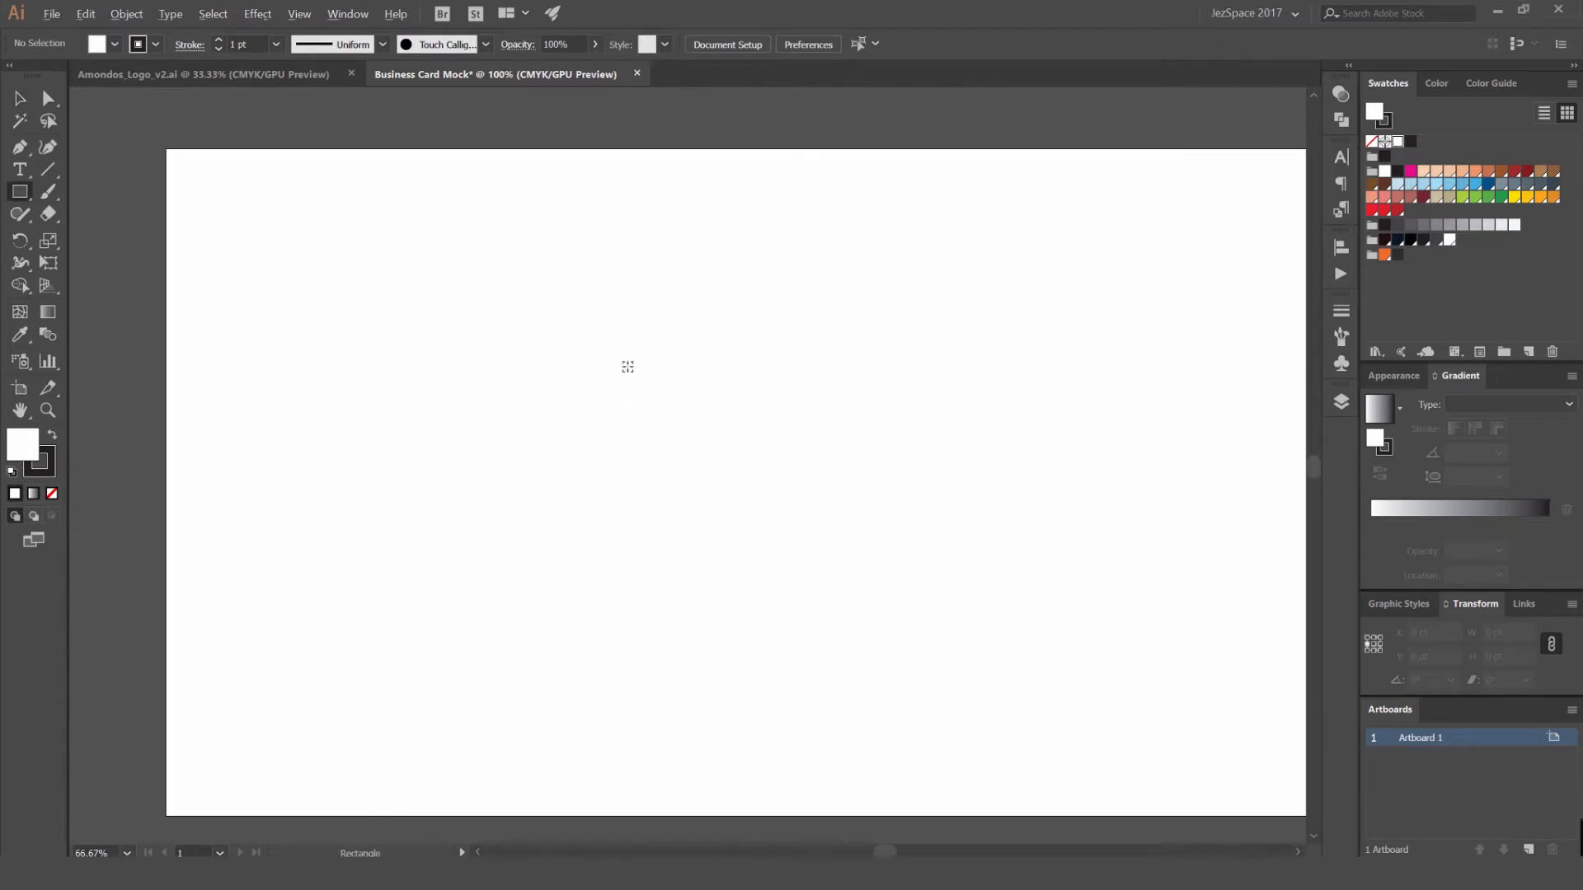
{"action": "left_click", "coordinate": [21, 194]}
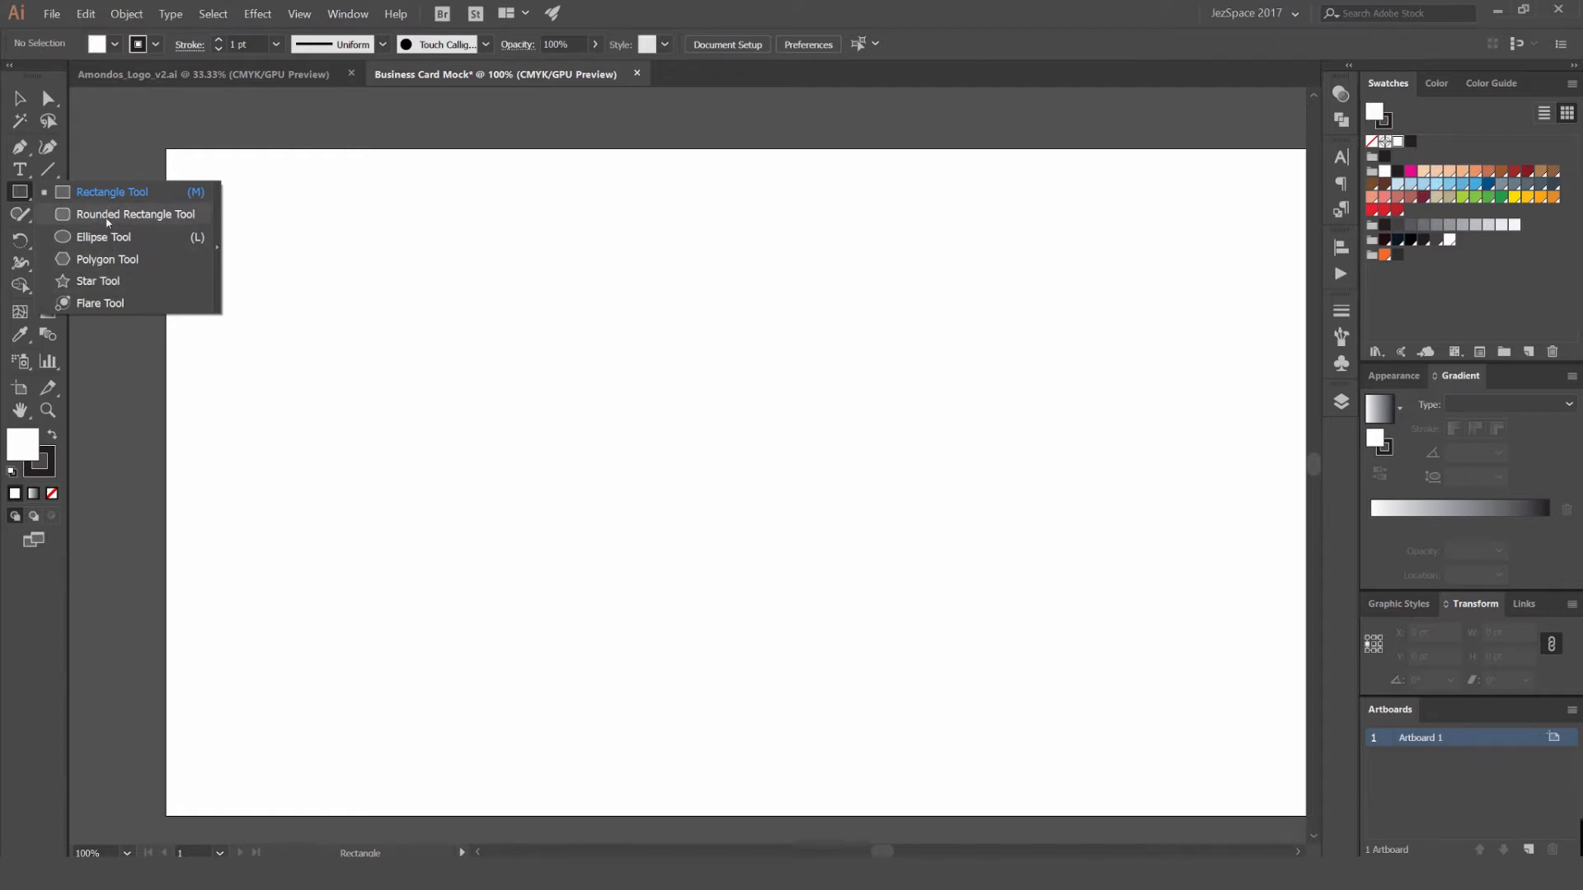
{"action": "left_click", "coordinate": [48, 197]}
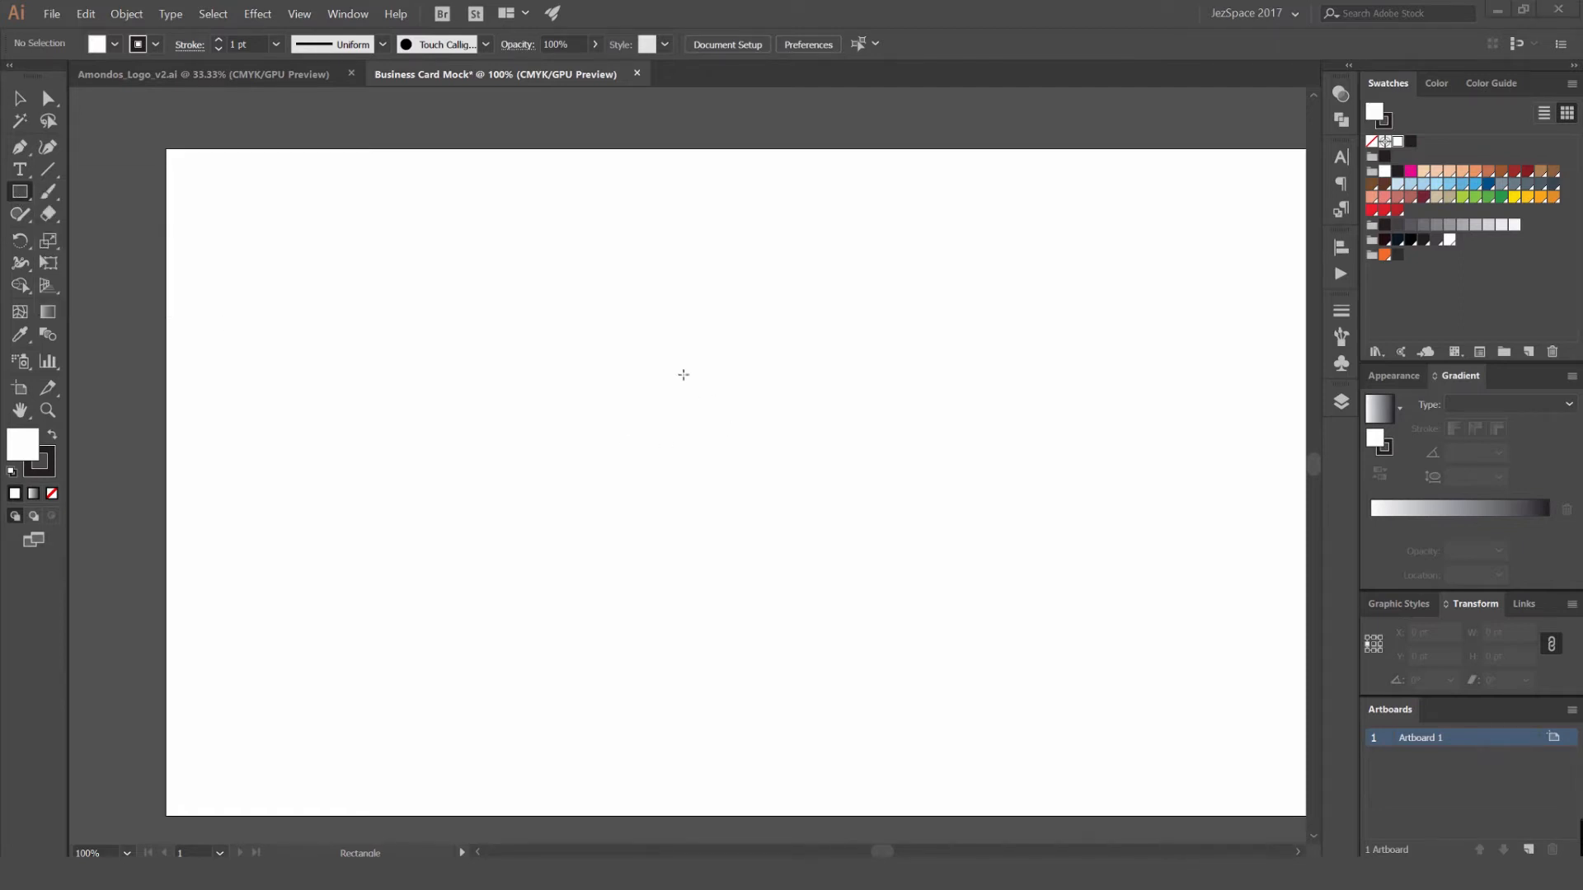
{"action": "scroll", "coordinate": [625, 363], "scroll_direction": "down", "scroll_amount": 1}
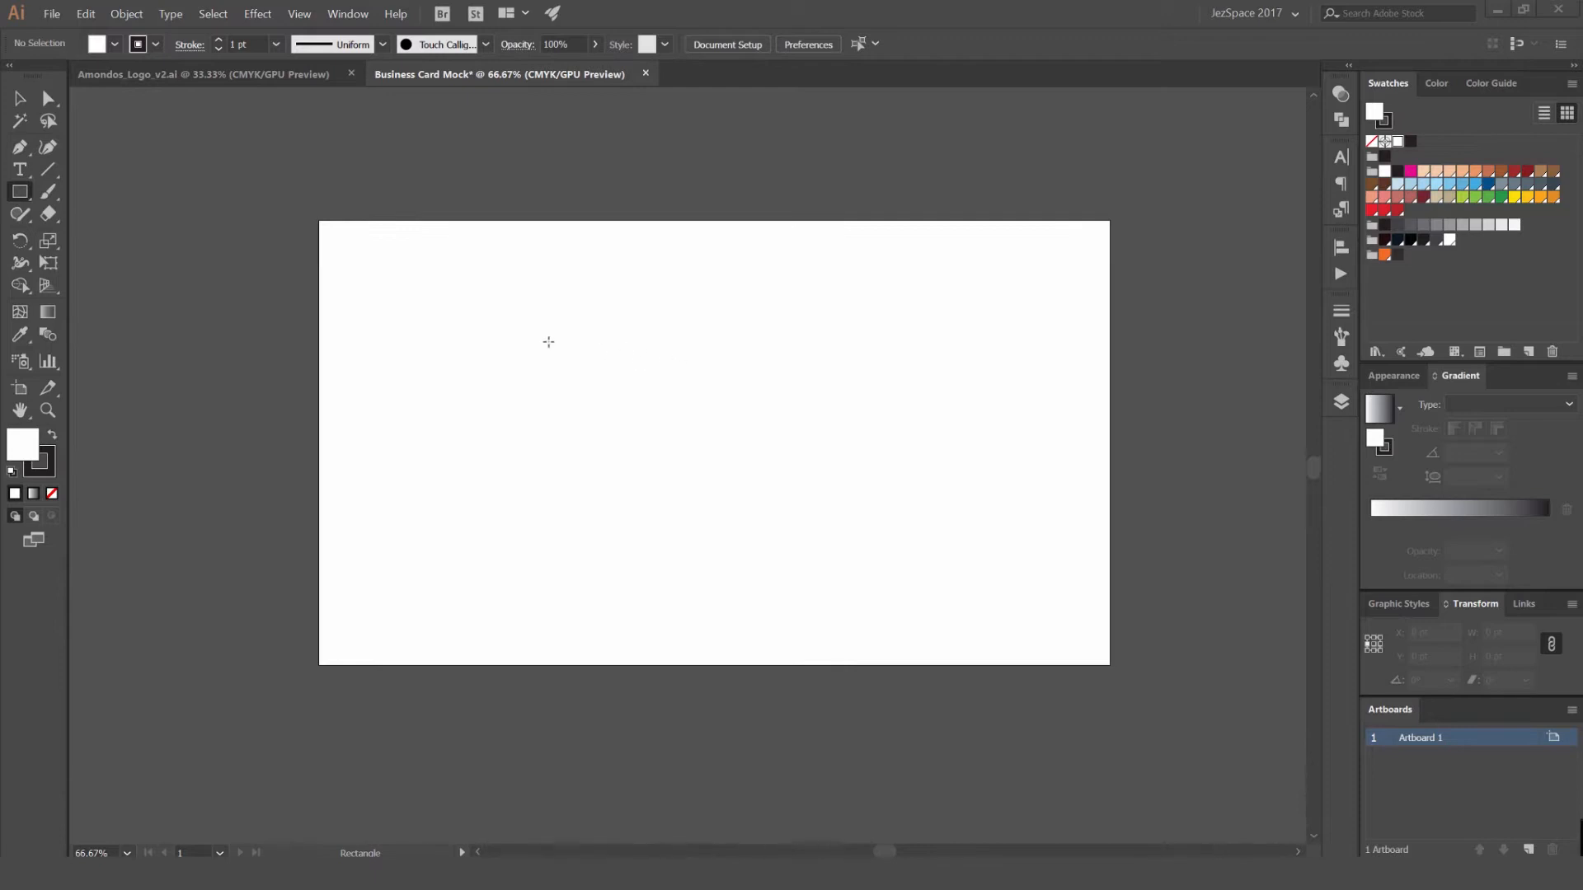
{"action": "left_click_drag", "start_coordinate": [551, 347], "coordinate": [708, 458]}
{"action": "key", "text": "ctrl+z"}
{"action": "left_click_drag", "start_coordinate": [571, 354], "coordinate": [764, 461]}
{"action": "key", "text": "v"}
{"action": "left_click", "coordinate": [852, 361]}
{"action": "scroll", "coordinate": [732, 350], "scroll_direction": "up", "scroll_amount": 1}
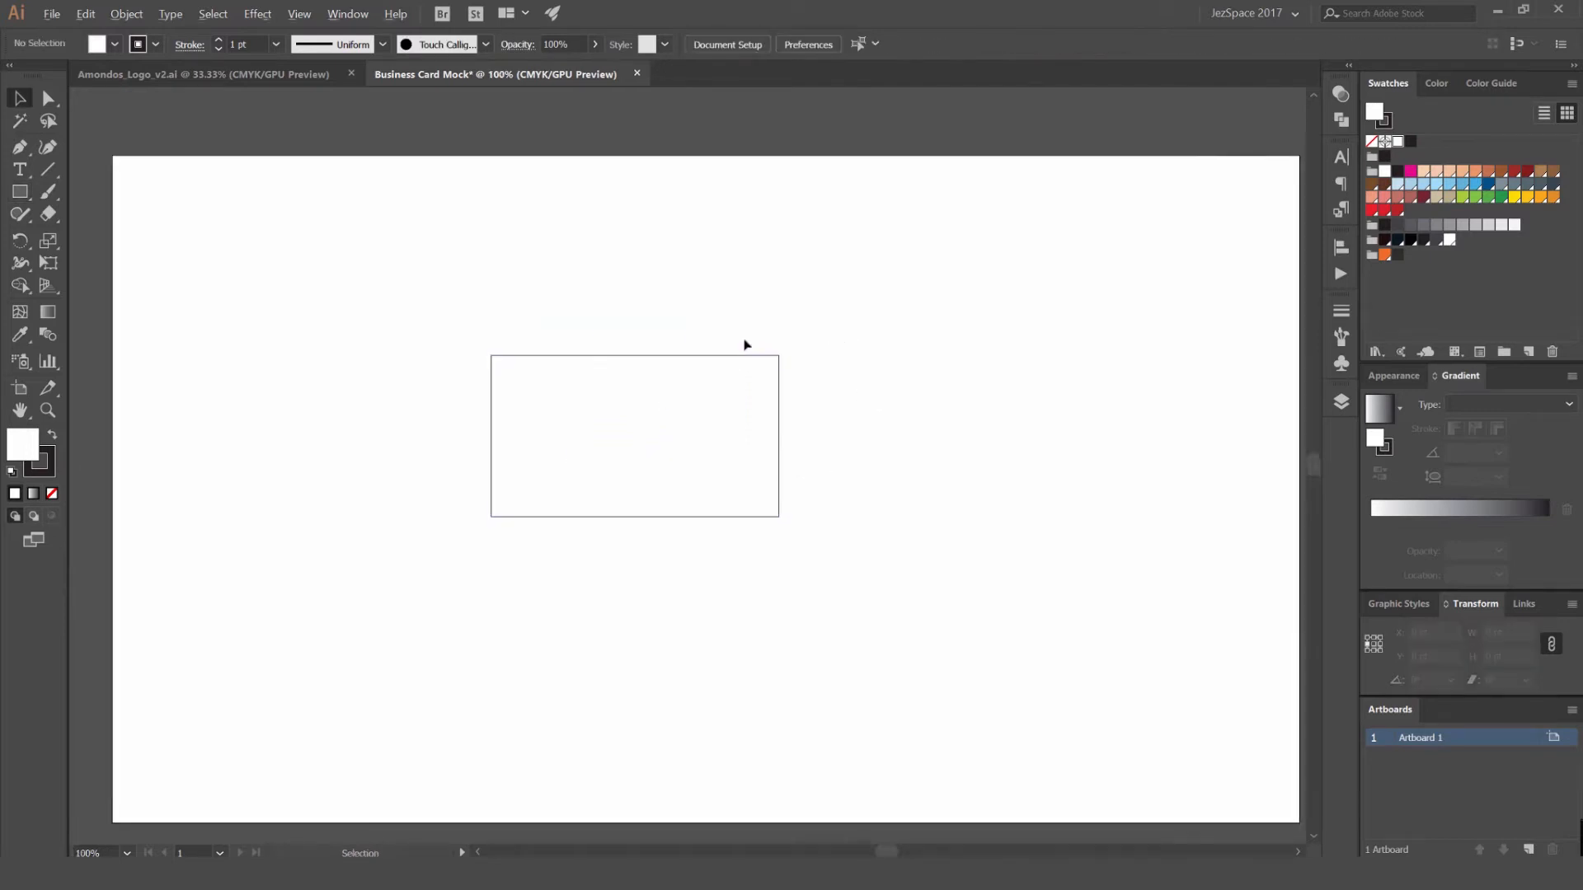
- Swap the rectangle's fill and stroke so it is filled near-black, and remove its stroke
{"action": "left_click", "coordinate": [728, 417]}
{"action": "key", "text": "shift+x"}
{"action": "left_click", "coordinate": [902, 267]}
{"action": "left_click", "coordinate": [769, 394]}
{"action": "key", "text": "x"}
{"action": "key", "text": "slash"}
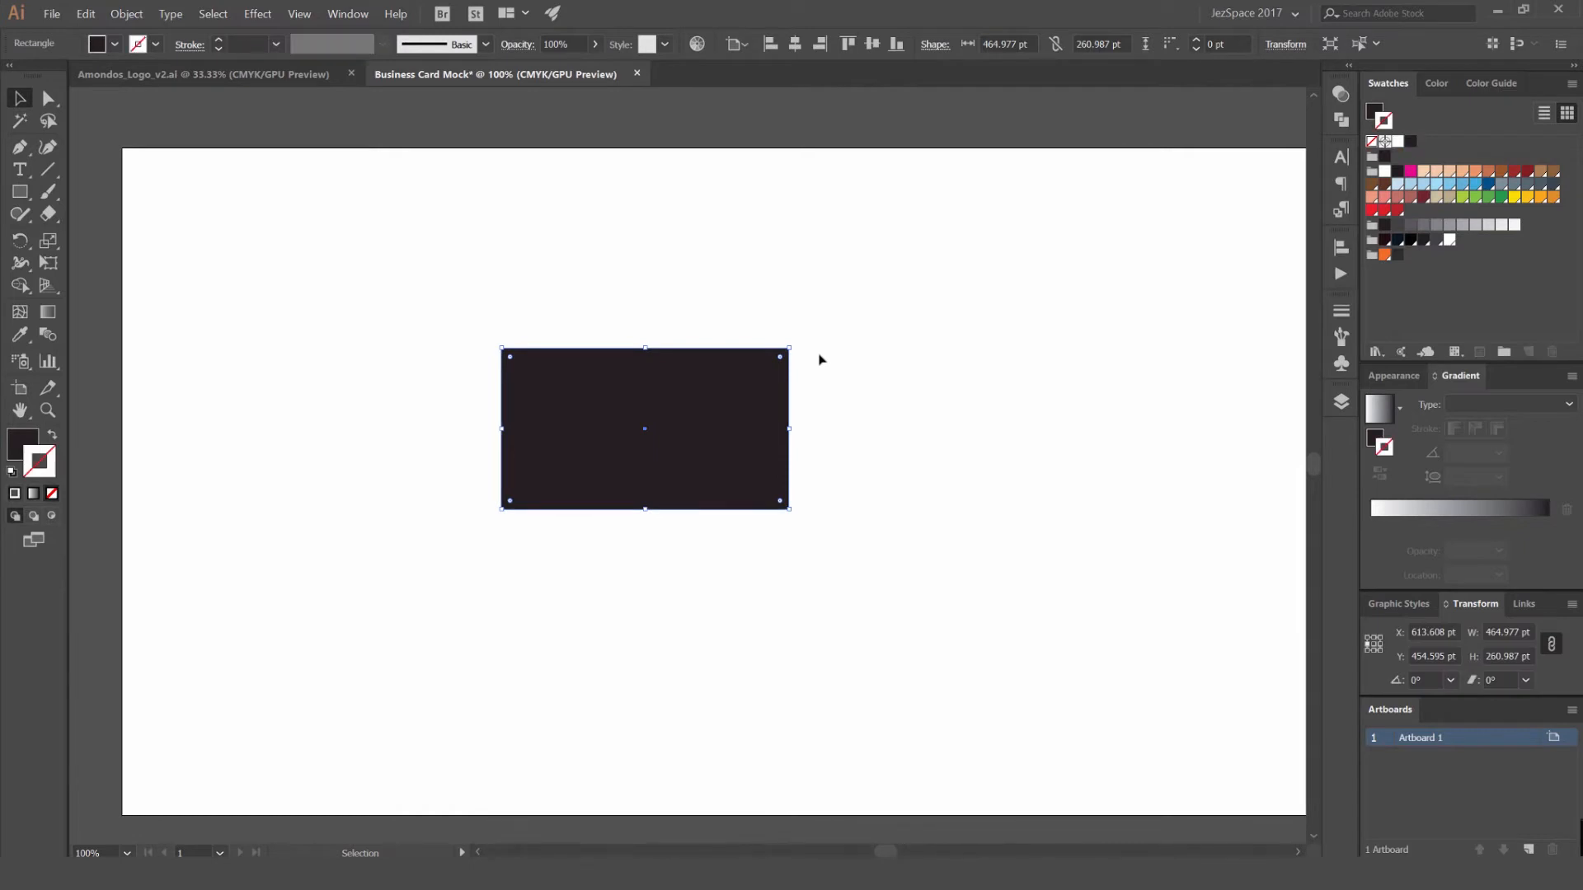
{"action": "key", "text": "x"}
{"action": "key", "text": "x"}
{"action": "key", "text": "x"}
{"action": "key", "text": "slash"}
{"action": "key", "text": "ctrl+z"}
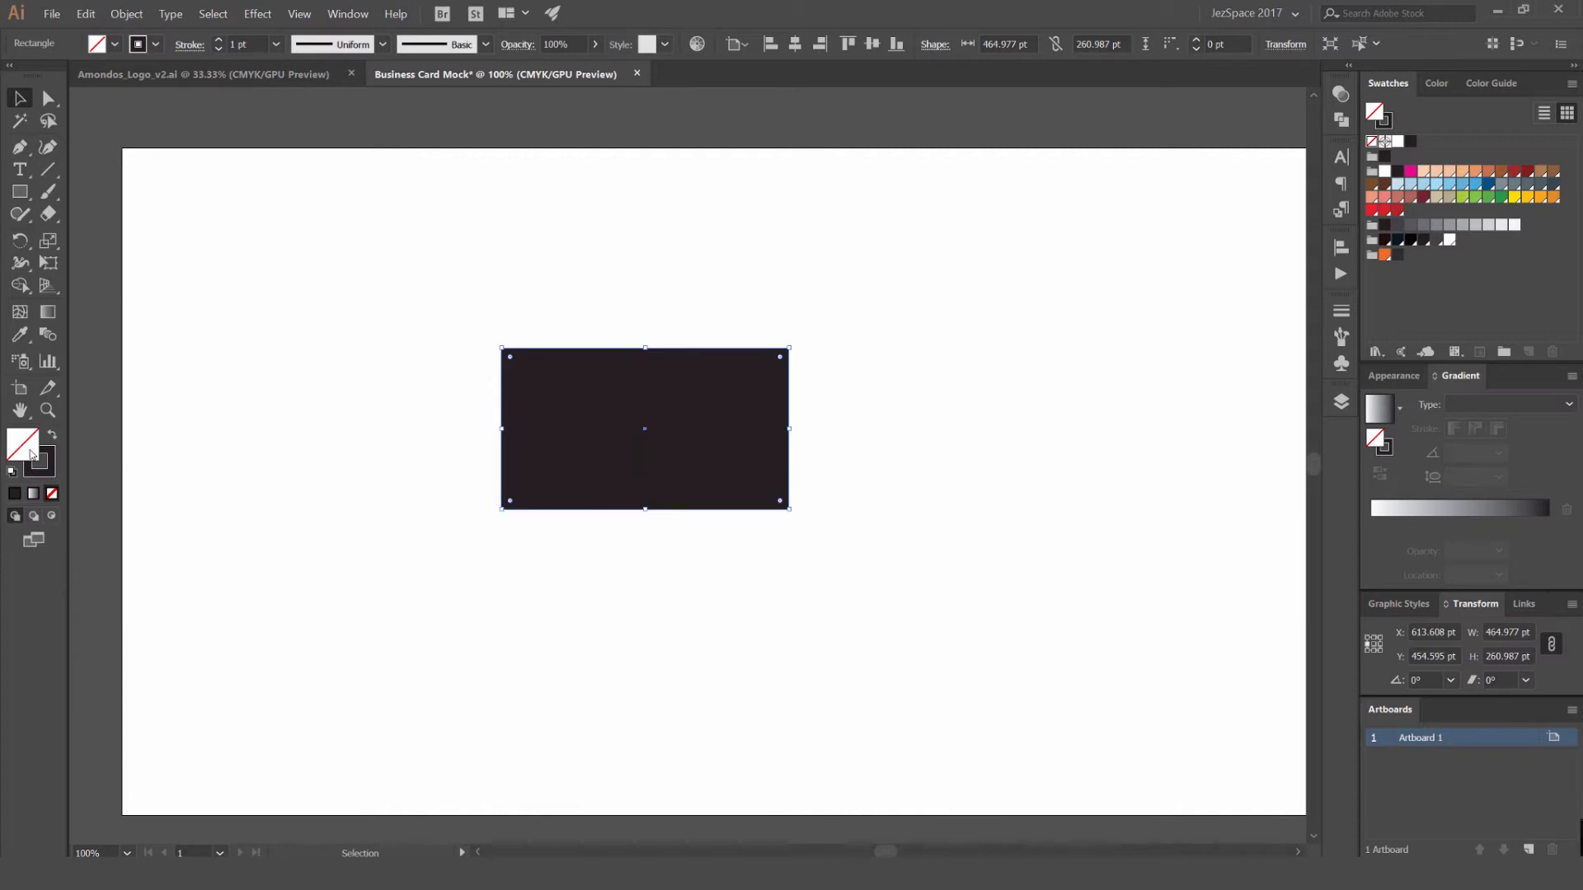
{"action": "key", "text": "x"}
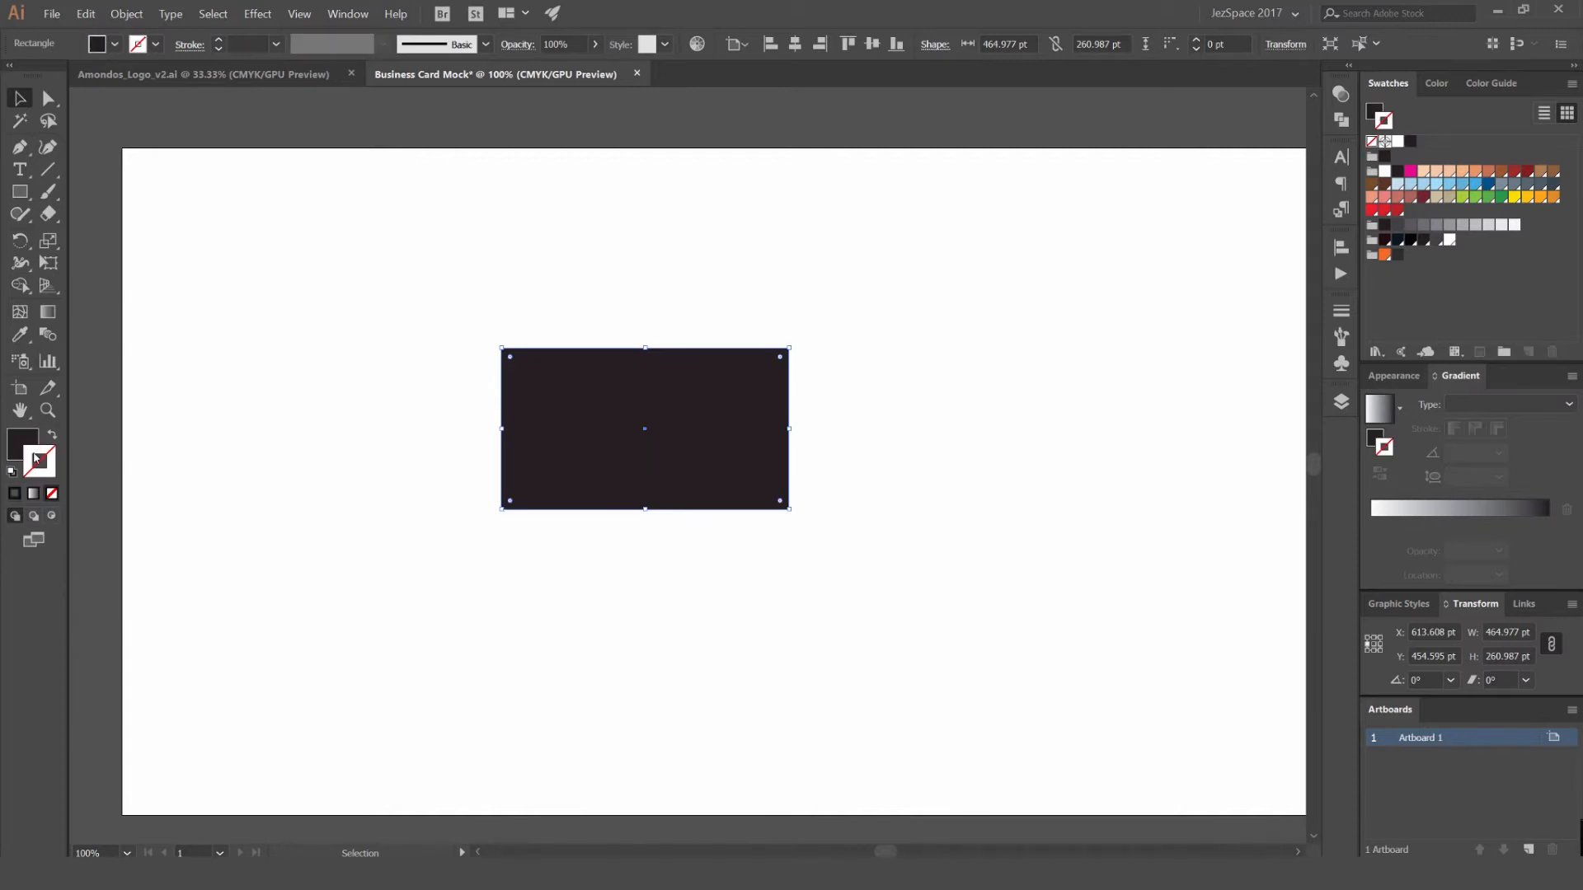
{"action": "key", "text": "x"}
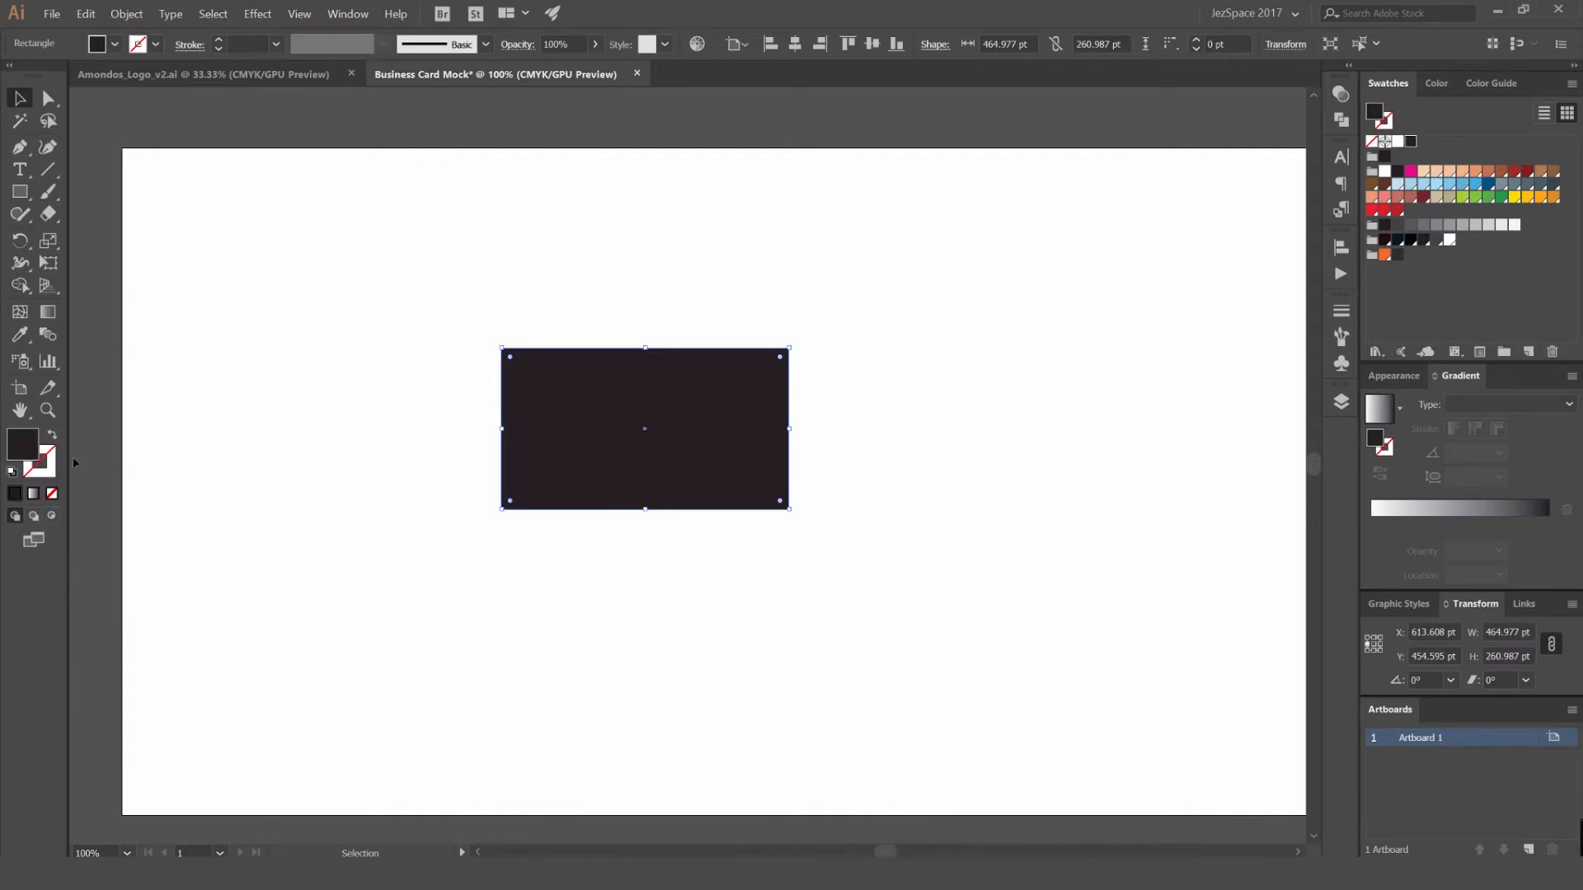
{"action": "key", "text": "x"}
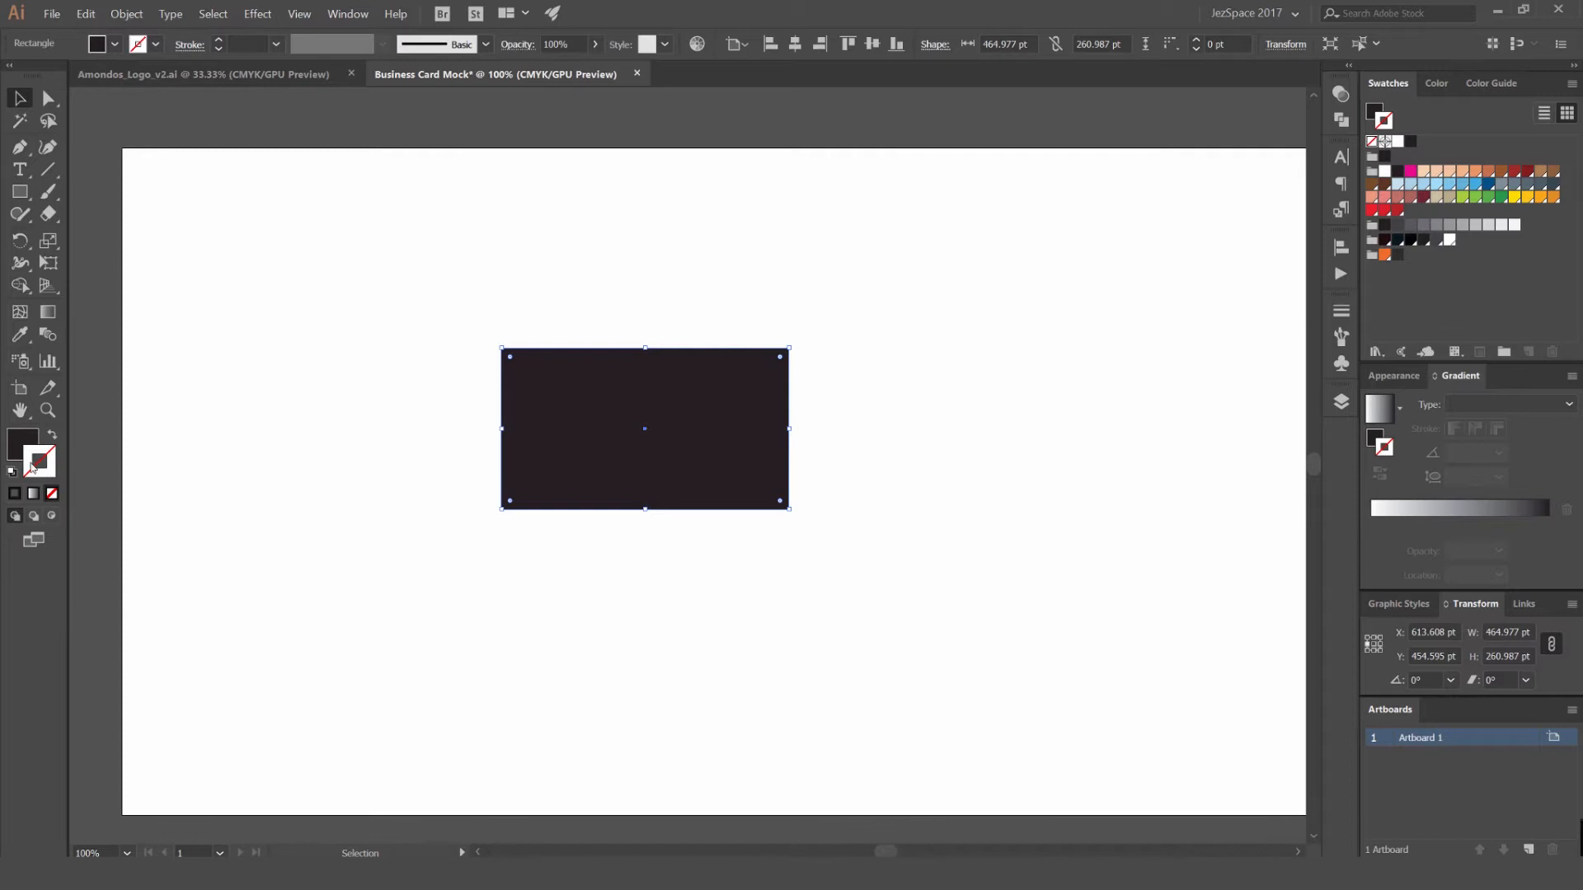
{"action": "key", "text": "x"}
- Move the rectangle slightly up and to the right, and fill it with light grey
{"action": "left_click", "coordinate": [544, 306]}
{"action": "left_click_drag", "start_coordinate": [652, 389], "coordinate": [674, 375]}
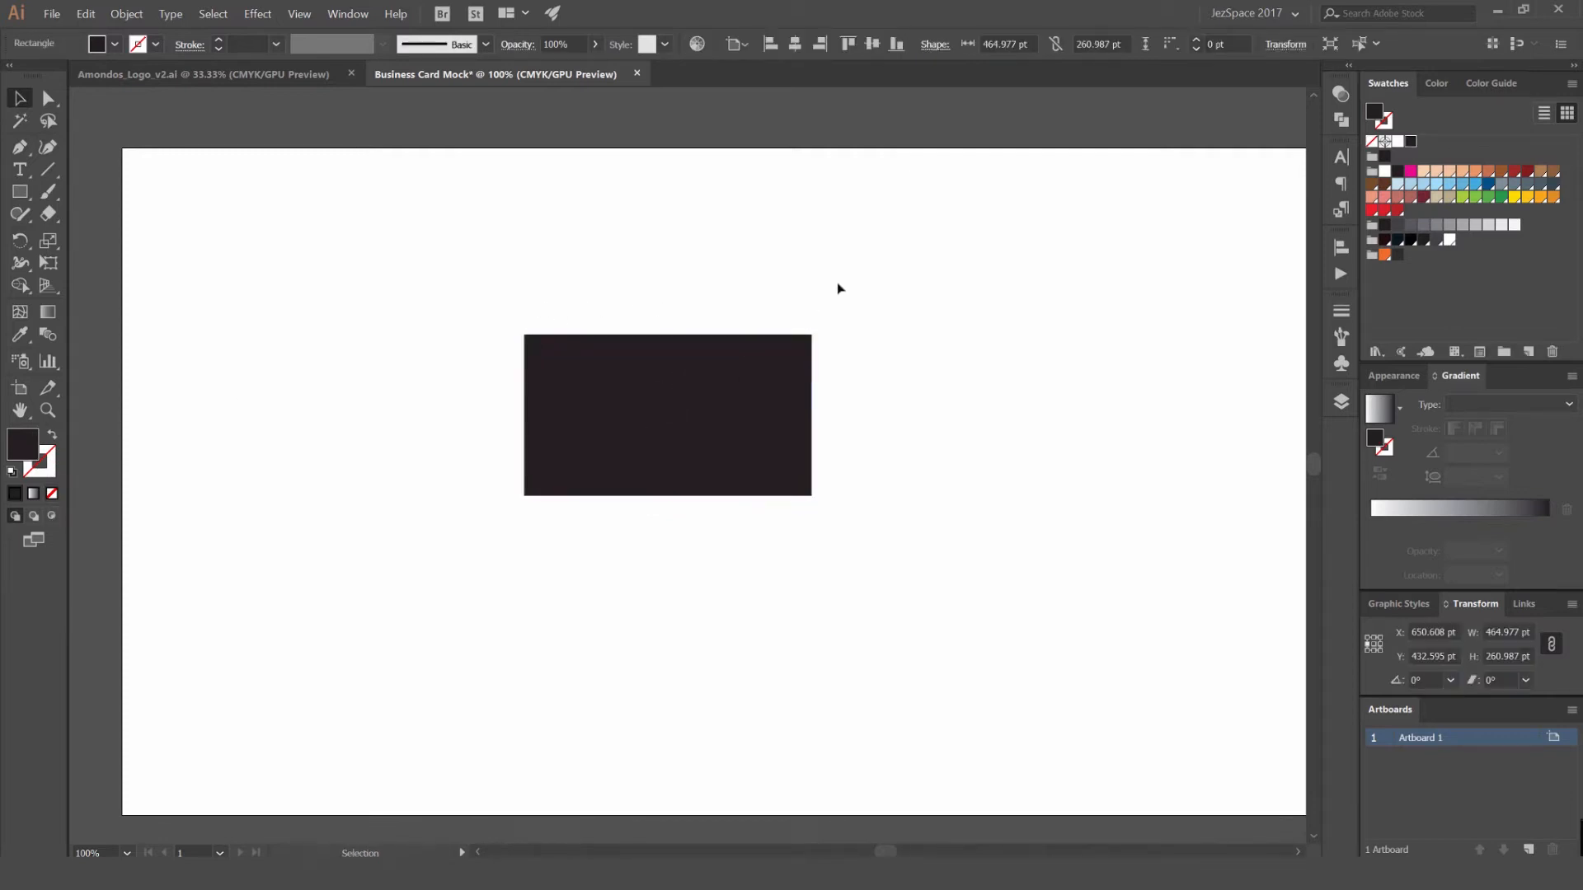
{"action": "left_click", "coordinate": [836, 283]}
{"action": "scroll", "coordinate": [817, 312], "scroll_direction": "down", "scroll_amount": 1}
{"action": "left_click", "coordinate": [781, 348]}
{"action": "left_click", "coordinate": [1476, 225]}
{"action": "left_click", "coordinate": [924, 264]}
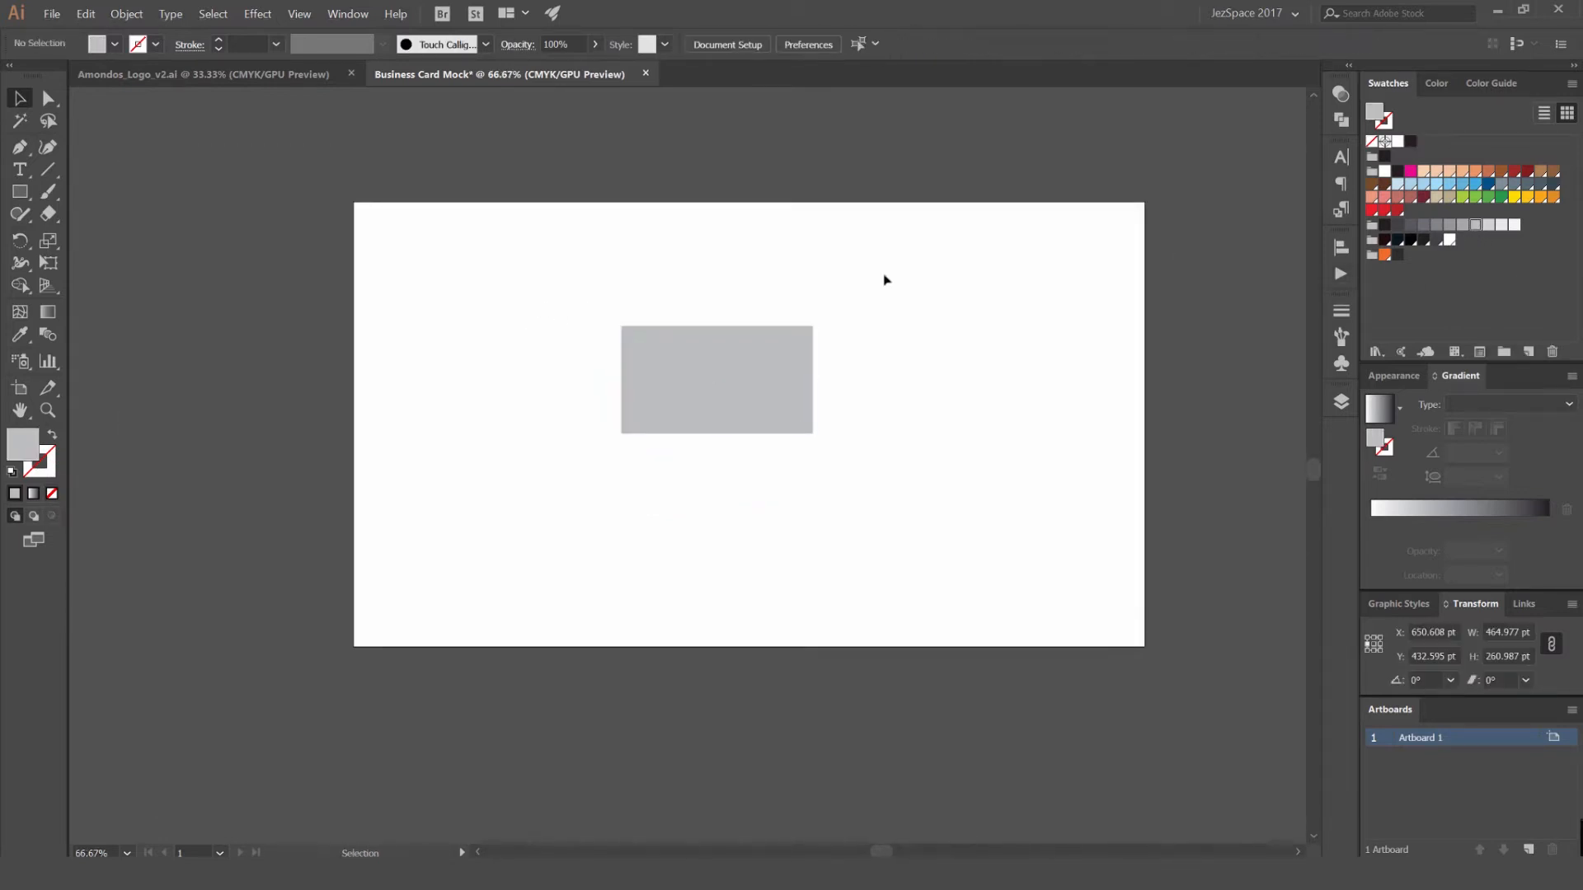
- Duplicate the light grey rectangle, placing the overlapping copy above and to the left of the original
{"action": "scroll", "coordinate": [857, 396], "scroll_direction": "up", "scroll_amount": 1}
{"action": "left_click_drag", "start_coordinate": [763, 394], "coordinate": [672, 333]}
{"action": "left_click", "coordinate": [1060, 226]}
- Enlarge both overlapping rectangles together to about 821 × 488 pt overall, centered on the artboard
{"action": "left_click_drag", "start_coordinate": [1079, 211], "coordinate": [590, 461]}
{"action": "left_click_drag", "start_coordinate": [801, 235], "coordinate": [868, 172]}
{"action": "scroll", "coordinate": [974, 257], "scroll_direction": "down", "scroll_amount": 2}
{"action": "mouse_move", "coordinate": [832, 324]}
{"action": "left_mouse_down"}
{"action": "mouse_move", "coordinate": [877, 371]}
{"action": "mouse_move", "coordinate": [824, 348]}
{"action": "left_mouse_up"}
{"action": "scroll", "coordinate": [824, 351], "scroll_direction": "up", "scroll_amount": 1}
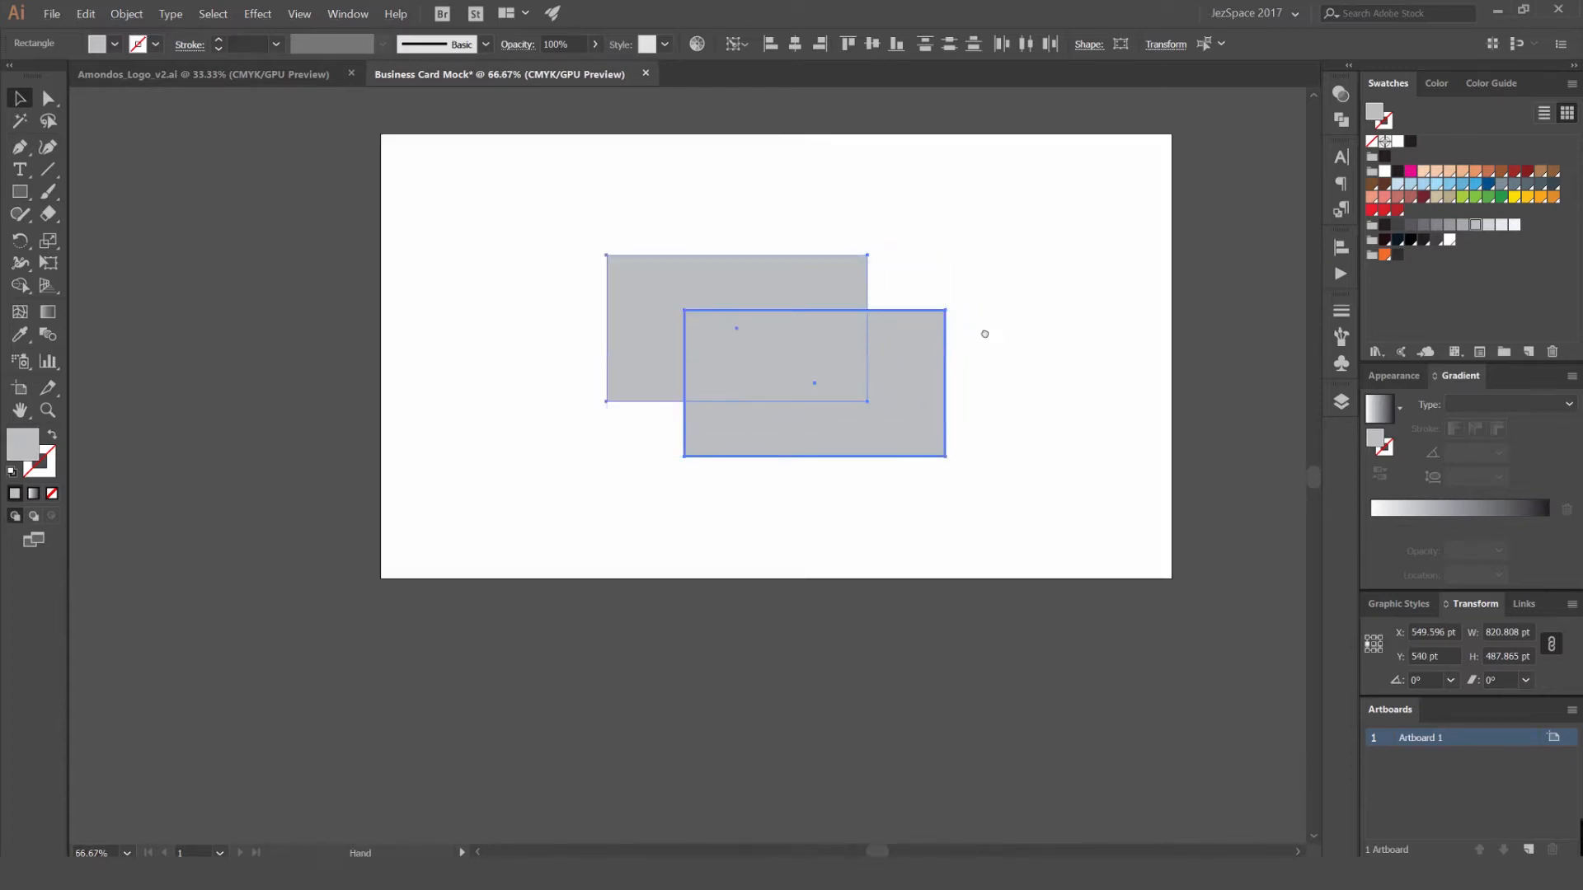
{"action": "left_click_drag", "start_coordinate": [986, 334], "coordinate": [931, 363]}
{"action": "left_click", "coordinate": [996, 257]}
{"action": "scroll", "coordinate": [958, 279], "scroll_direction": "down", "scroll_amount": 1}
{"action": "scroll", "coordinate": [916, 289], "scroll_direction": "up", "scroll_amount": 1}
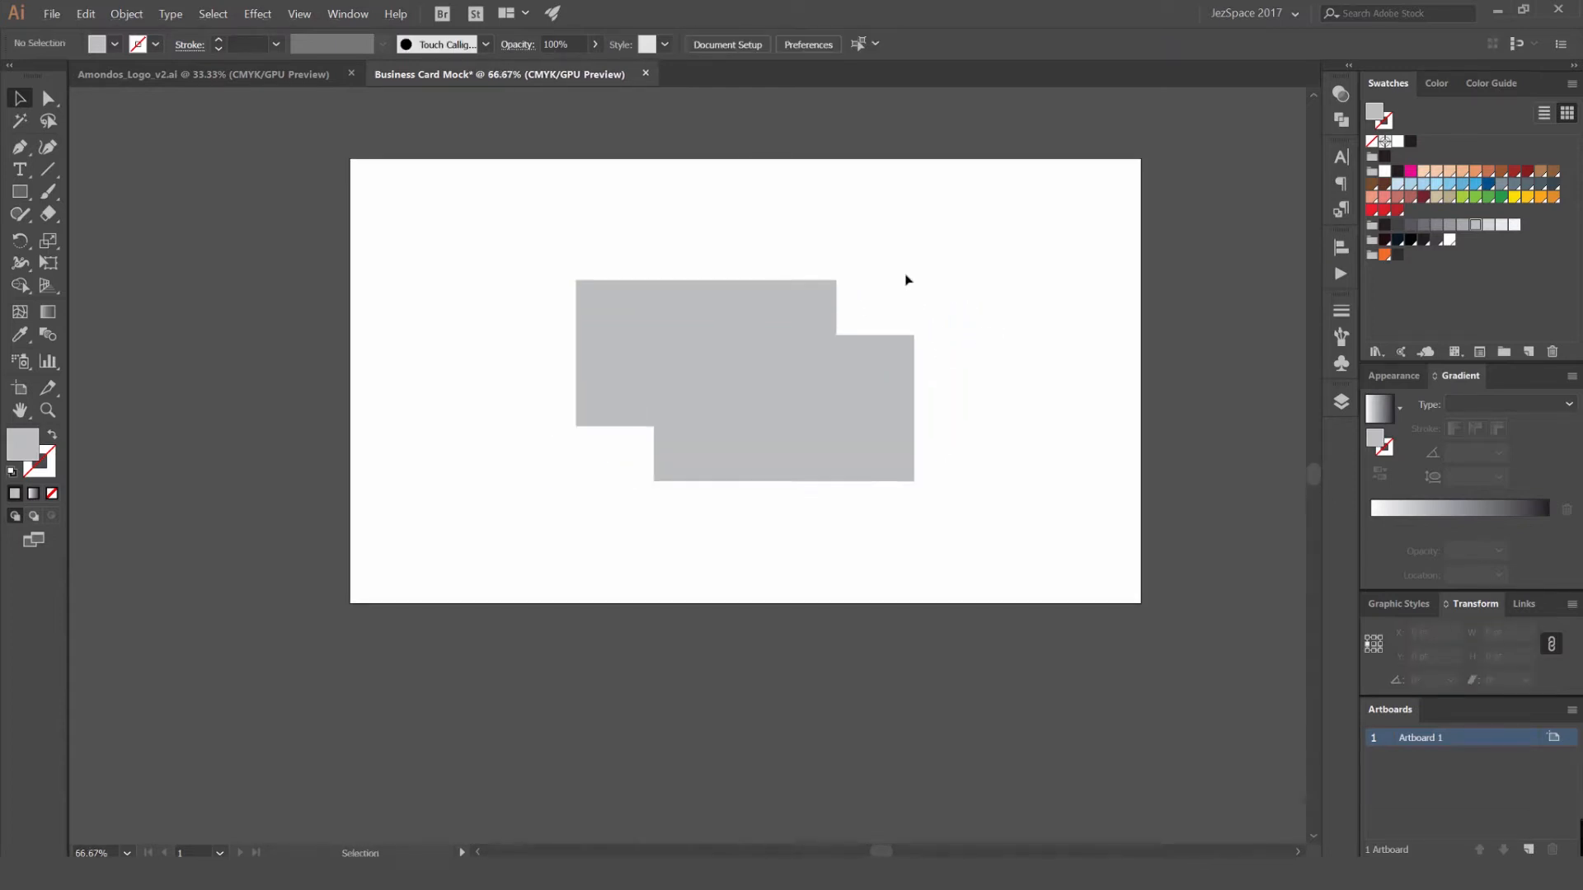
- Fill the lower-right rear rectangle with a darker grey swatch
{"action": "left_click", "coordinate": [903, 342]}
{"action": "scroll", "coordinate": [839, 361], "scroll_direction": "up", "scroll_amount": 1}
{"action": "scroll", "coordinate": [839, 361], "scroll_direction": "up", "scroll_amount": 1}
{"action": "left_click", "coordinate": [899, 261]}
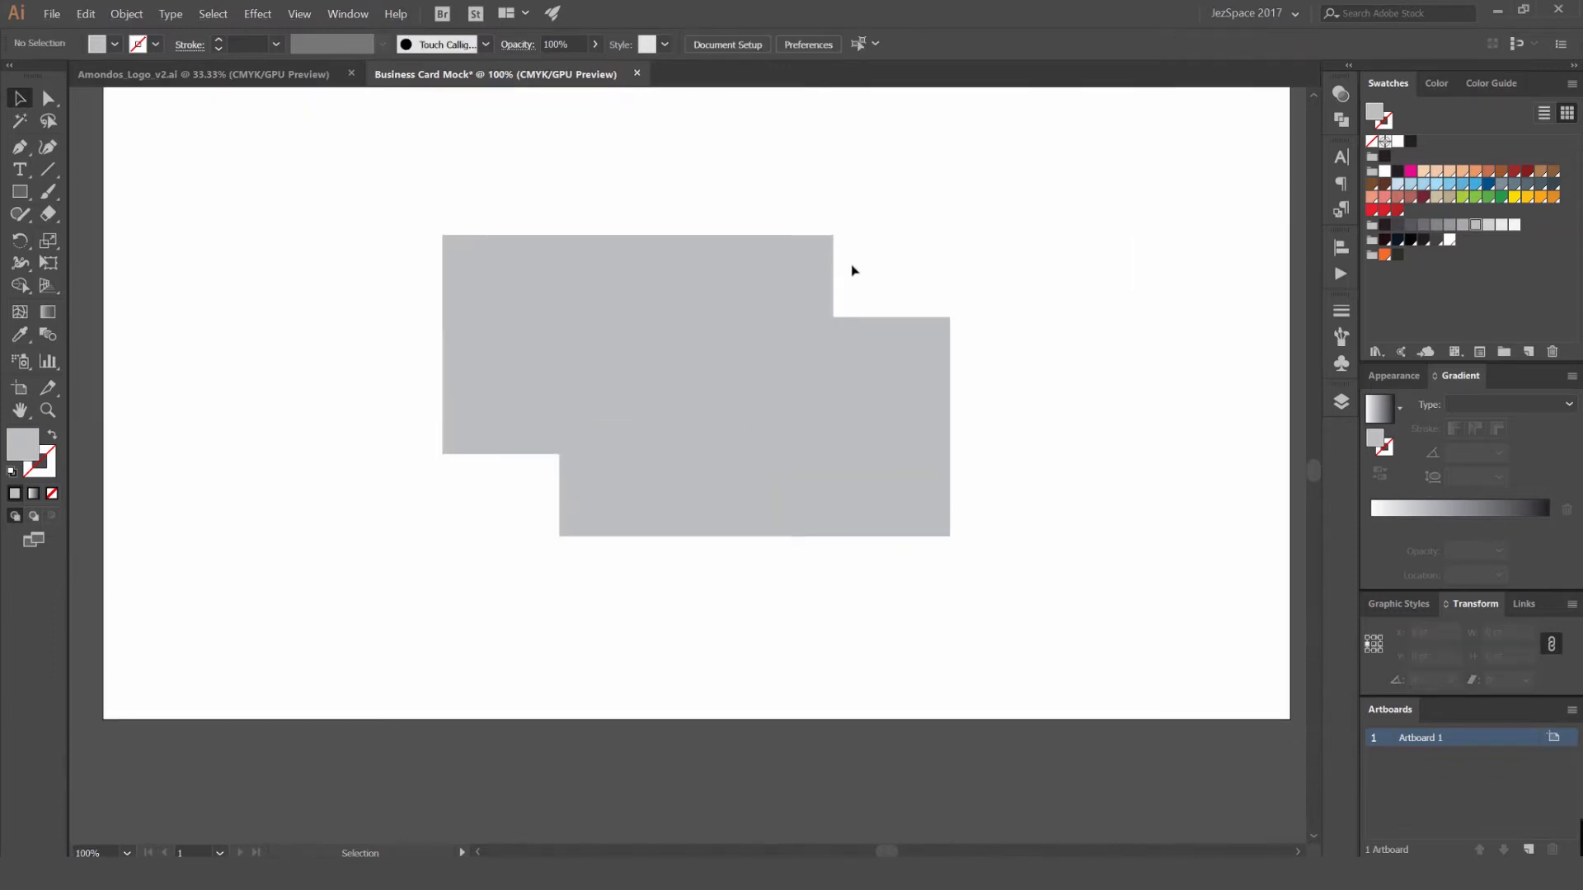
{"action": "left_click", "coordinate": [891, 365]}
{"action": "left_click", "coordinate": [1450, 226]}
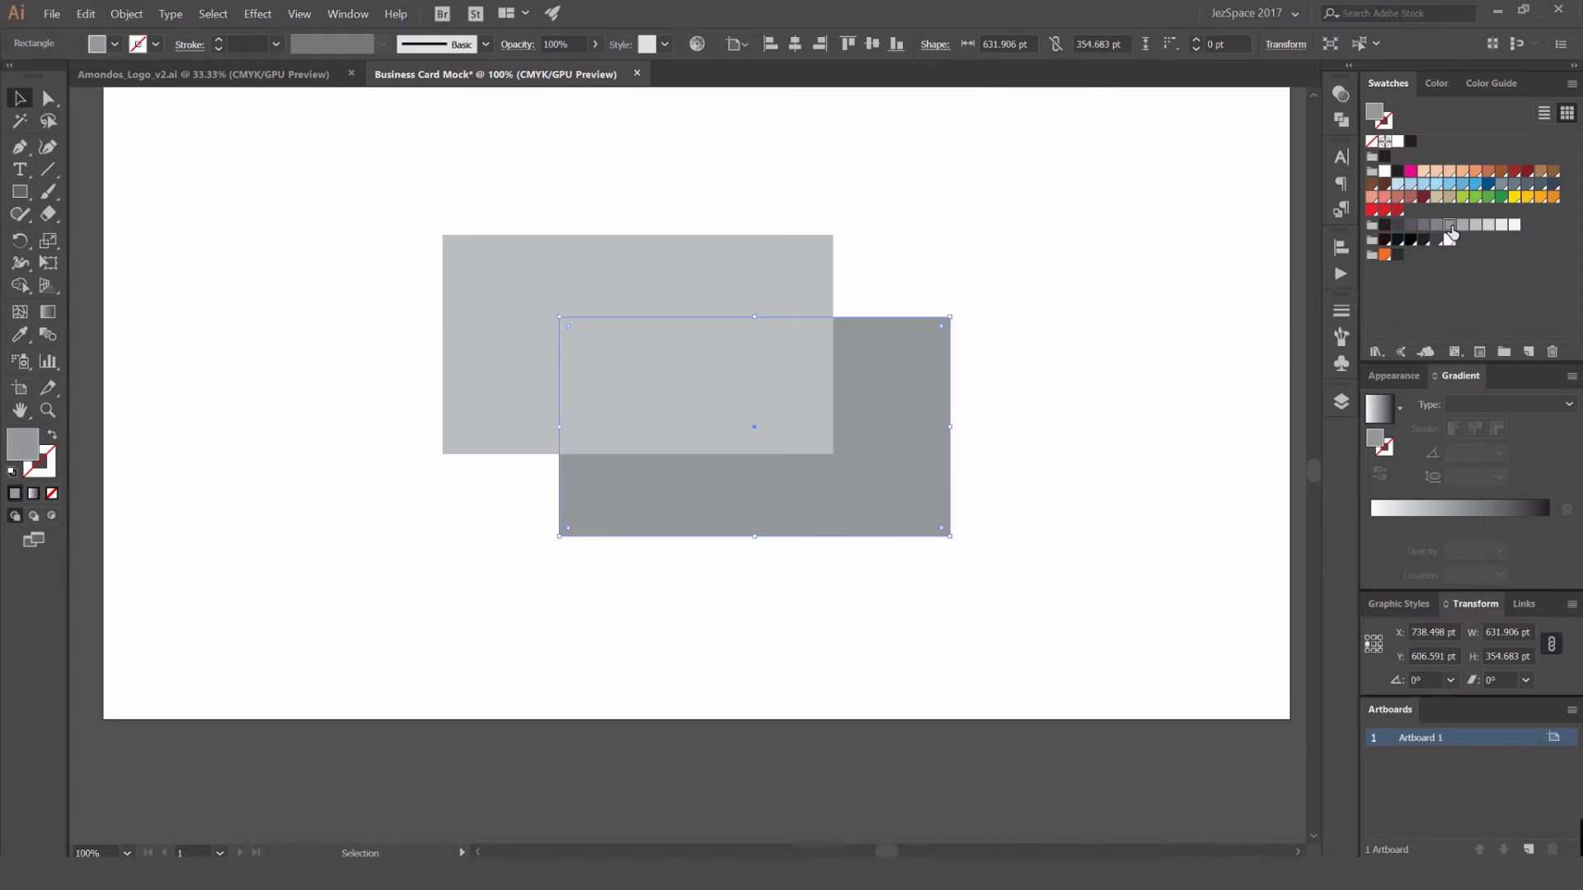
- Fill the upper-left front rectangle with white
{"action": "left_click", "coordinate": [785, 258]}
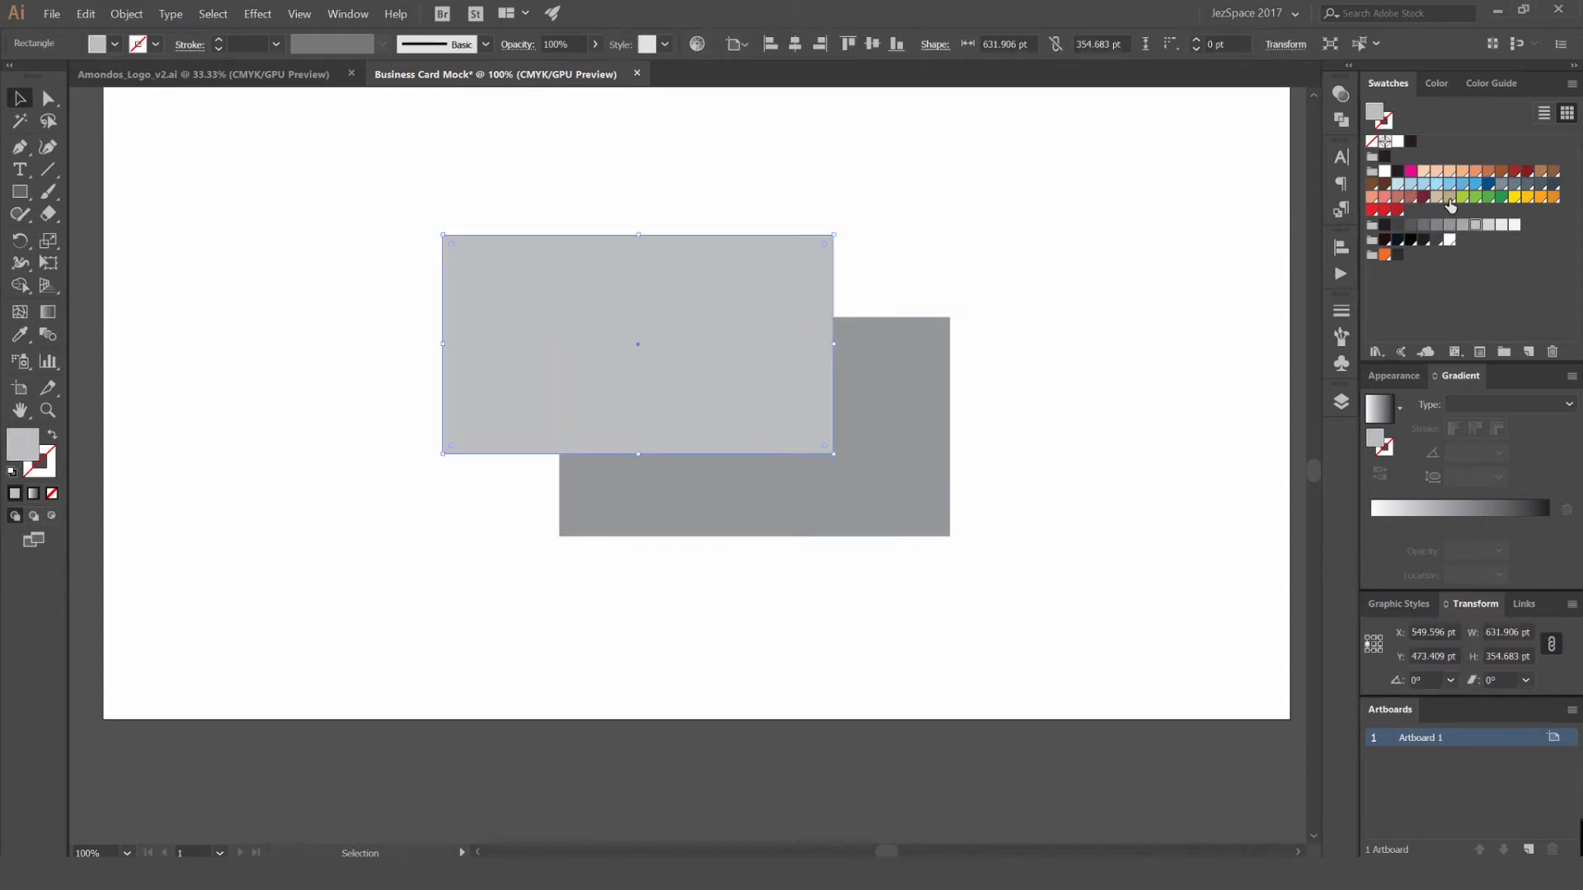
{"action": "left_click", "coordinate": [1388, 173]}
{"action": "left_click", "coordinate": [1003, 235]}
{"action": "left_click", "coordinate": [788, 276]}
{"action": "left_click", "coordinate": [998, 226]}
{"action": "left_click", "coordinate": [787, 272]}
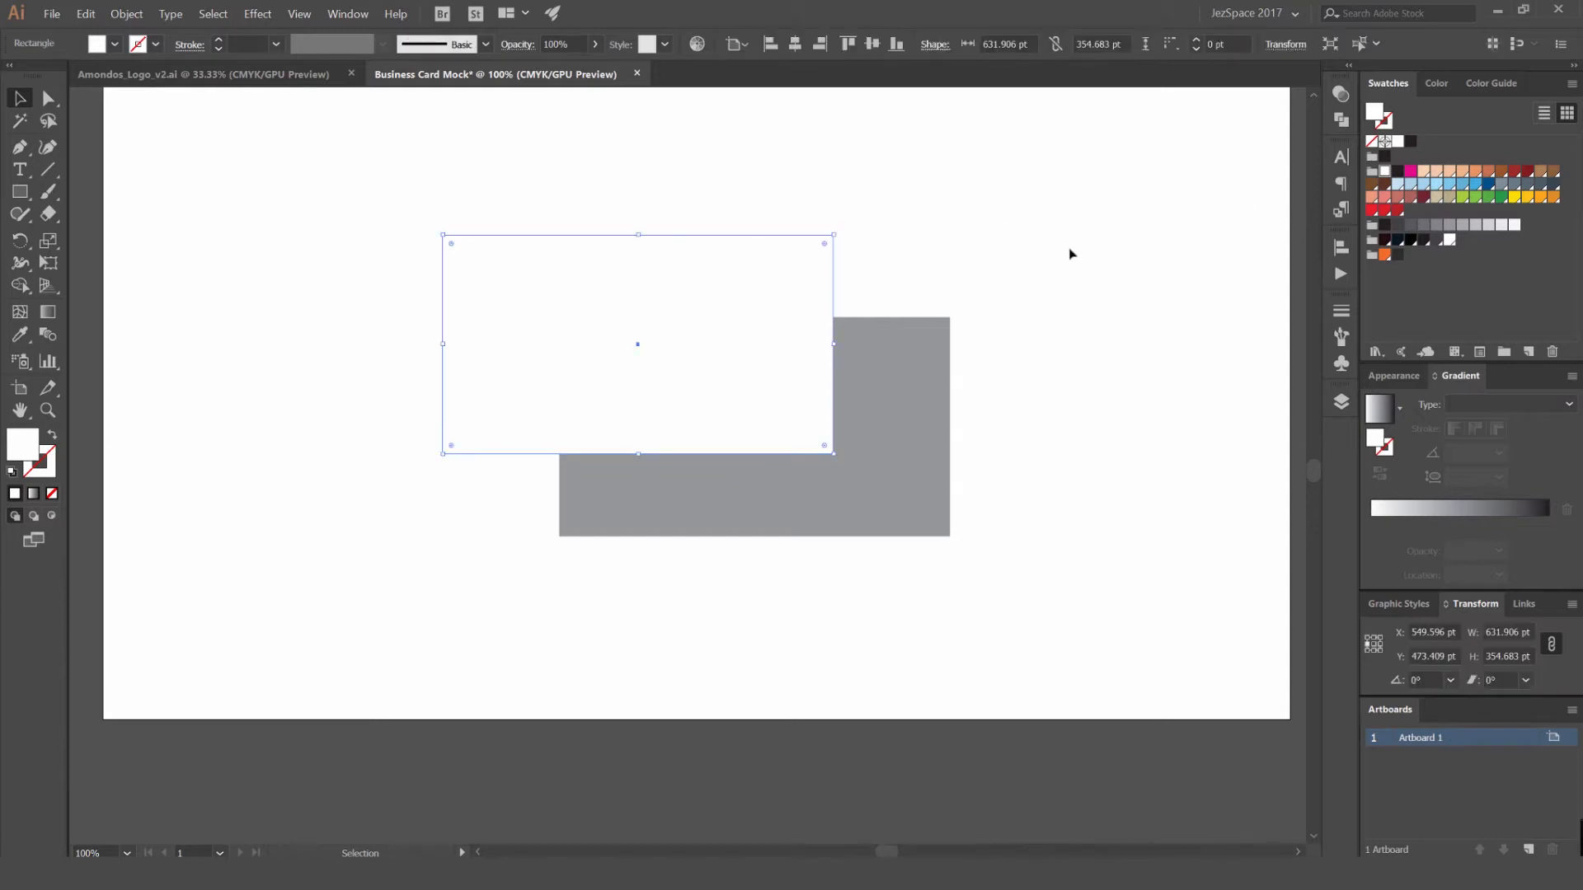
- Give the white rectangle a medium grey stroke with a weight of 3 pt
{"action": "key", "text": "x"}
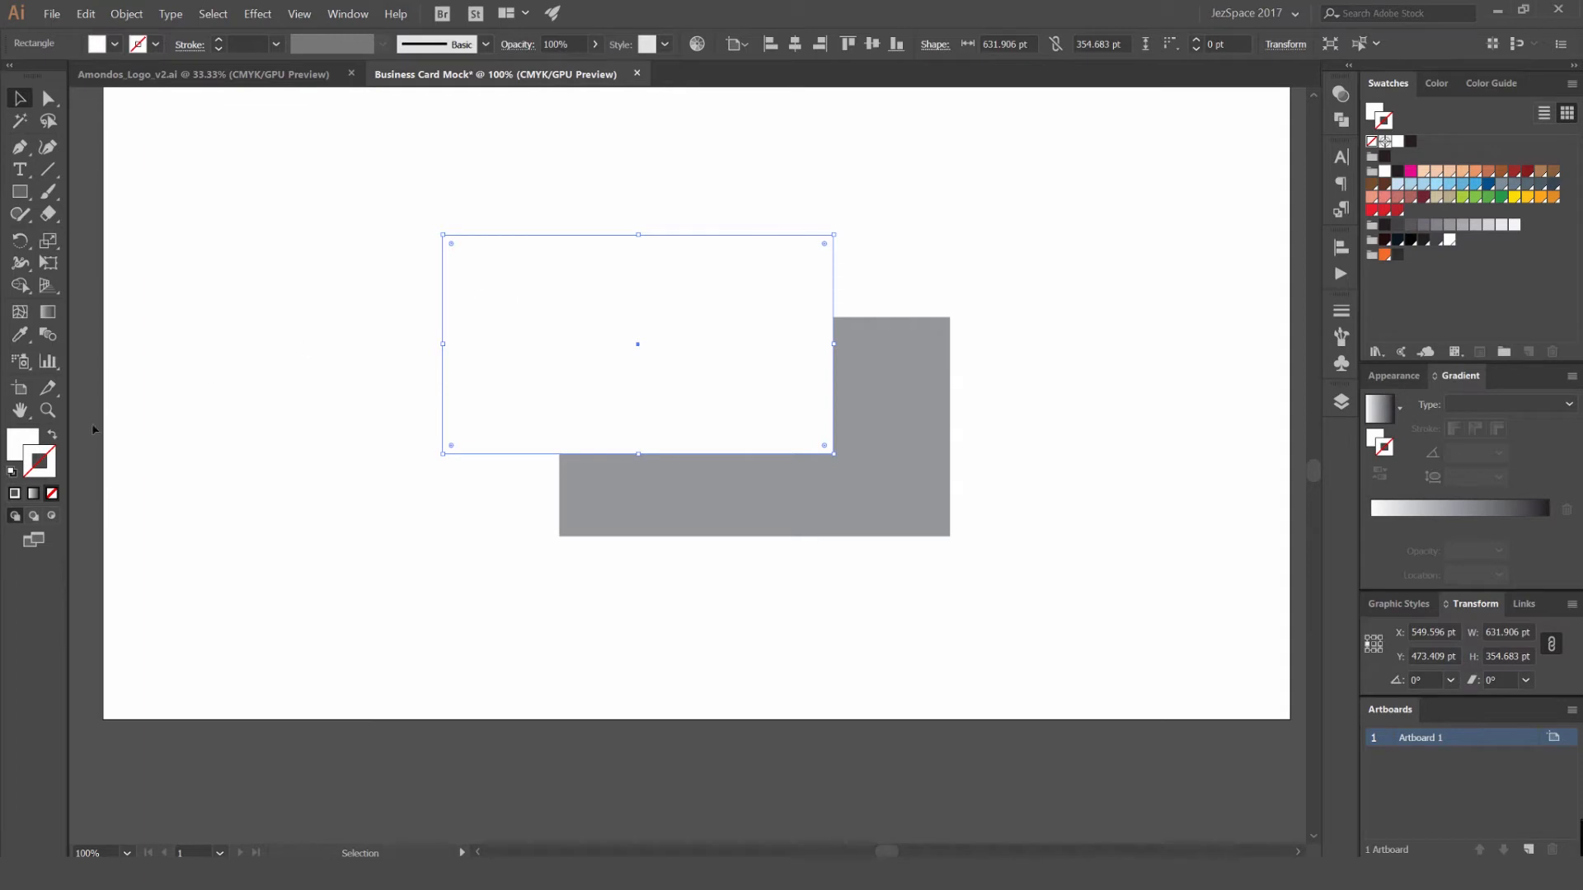
{"action": "left_click", "coordinate": [1451, 227]}
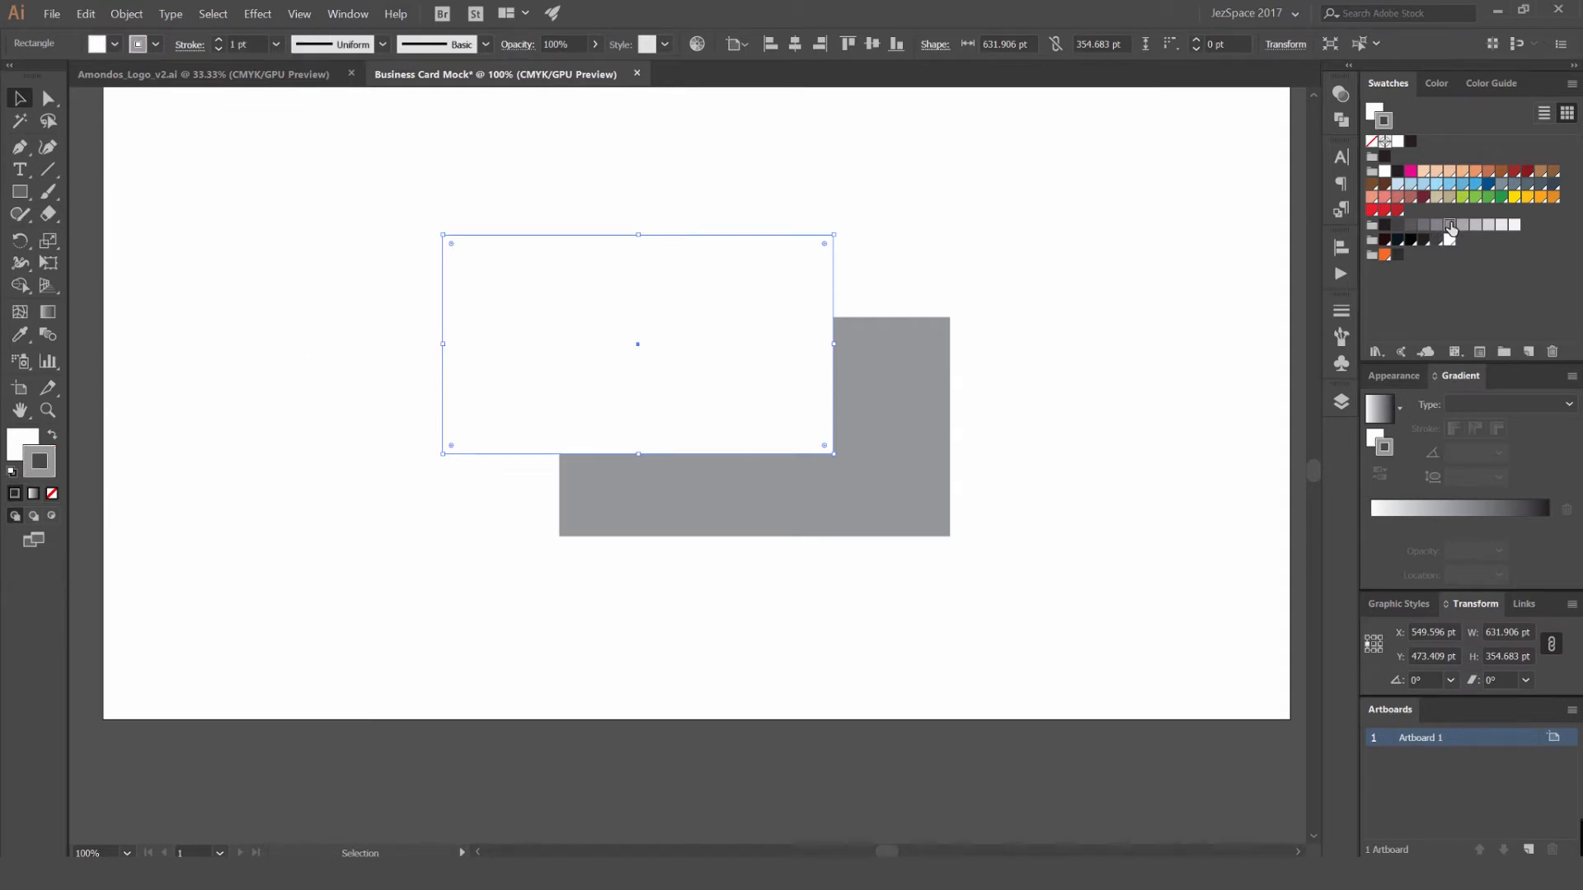
{"action": "scroll", "coordinate": [844, 362], "scroll_direction": "up", "scroll_amount": 1}
{"action": "left_click", "coordinate": [876, 367]}
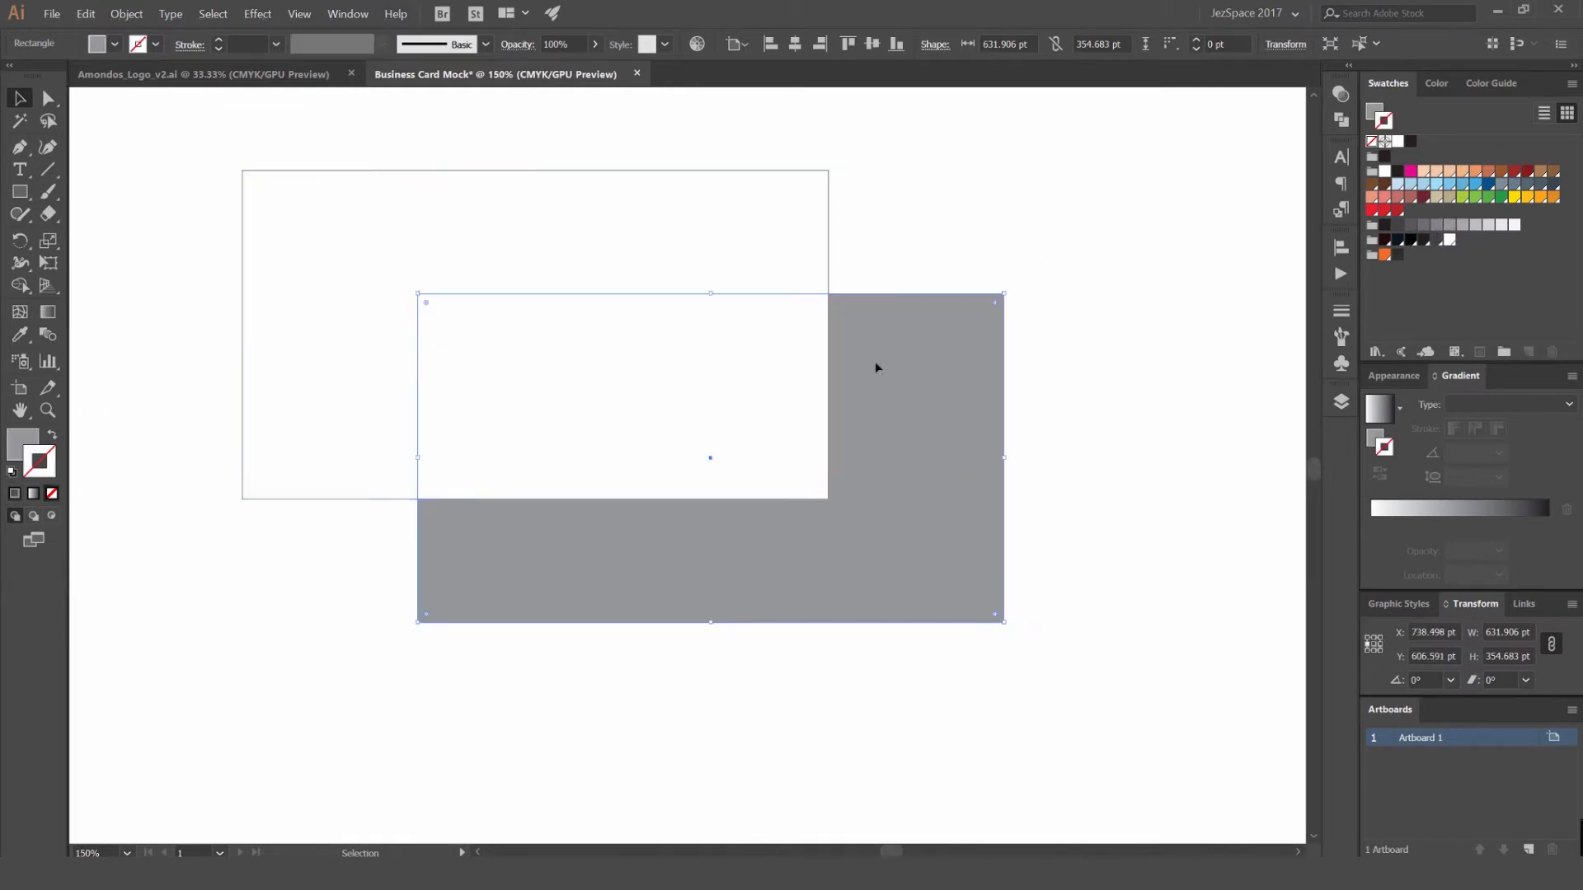
{"action": "left_click", "coordinate": [747, 241]}
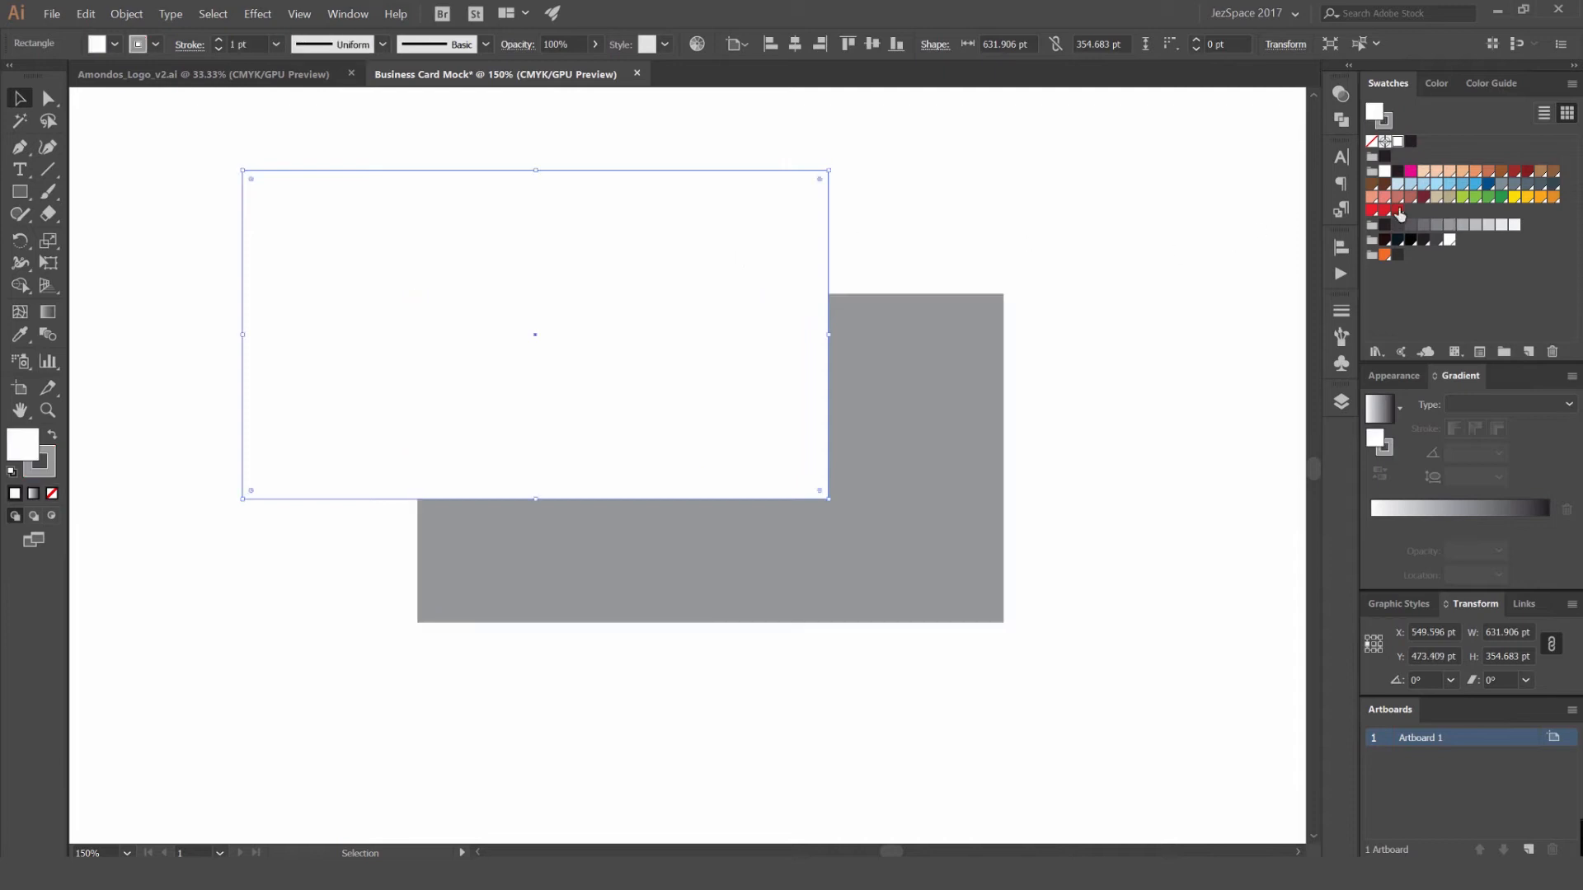
{"action": "left_click", "coordinate": [219, 41]}
{"action": "left_click", "coordinate": [219, 41]}
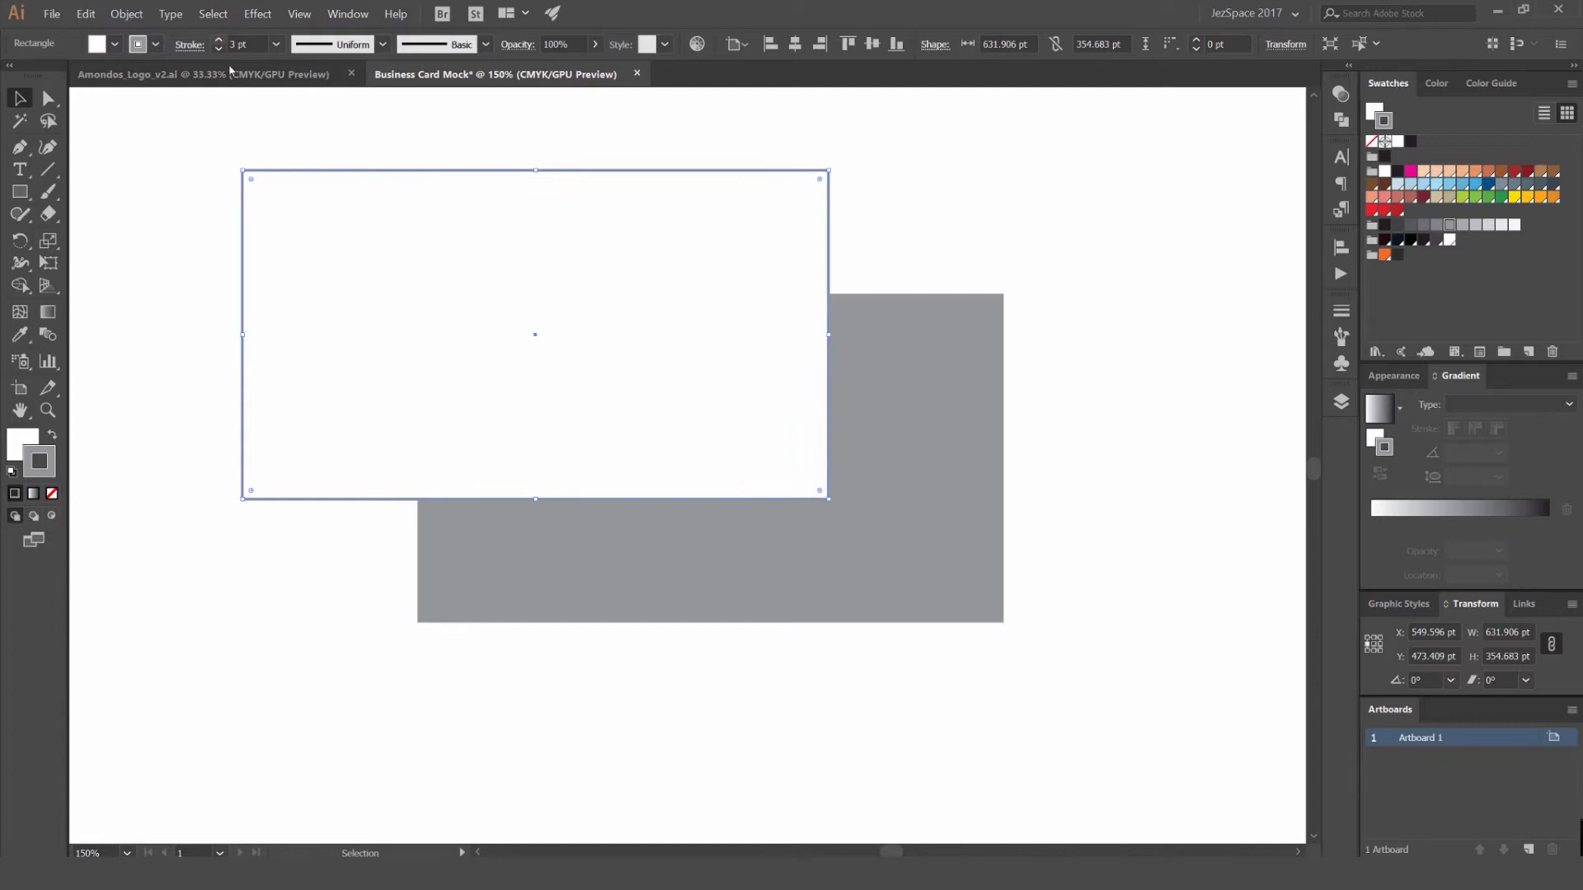
{"action": "left_click", "coordinate": [300, 135]}
{"action": "scroll", "coordinate": [367, 141], "scroll_direction": "down", "scroll_amount": 2}
{"action": "scroll", "coordinate": [749, 138], "scroll_direction": "down", "scroll_amount": 1}
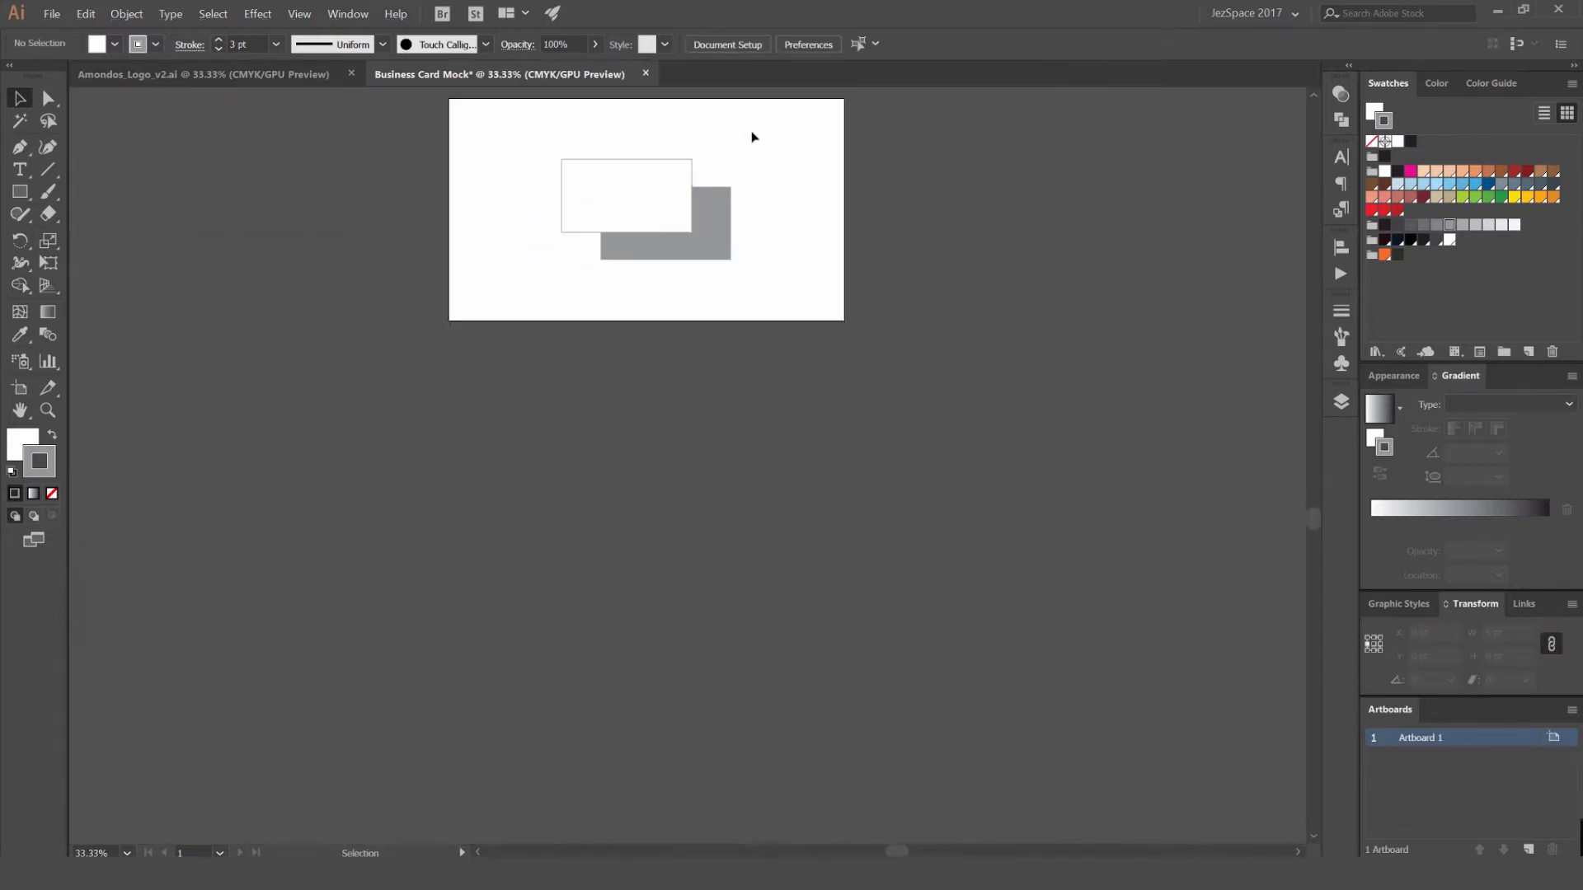
{"action": "scroll", "coordinate": [739, 230], "scroll_direction": "up", "scroll_amount": 5}
{"action": "scroll", "coordinate": [825, 256], "scroll_direction": "down", "scroll_amount": 3}
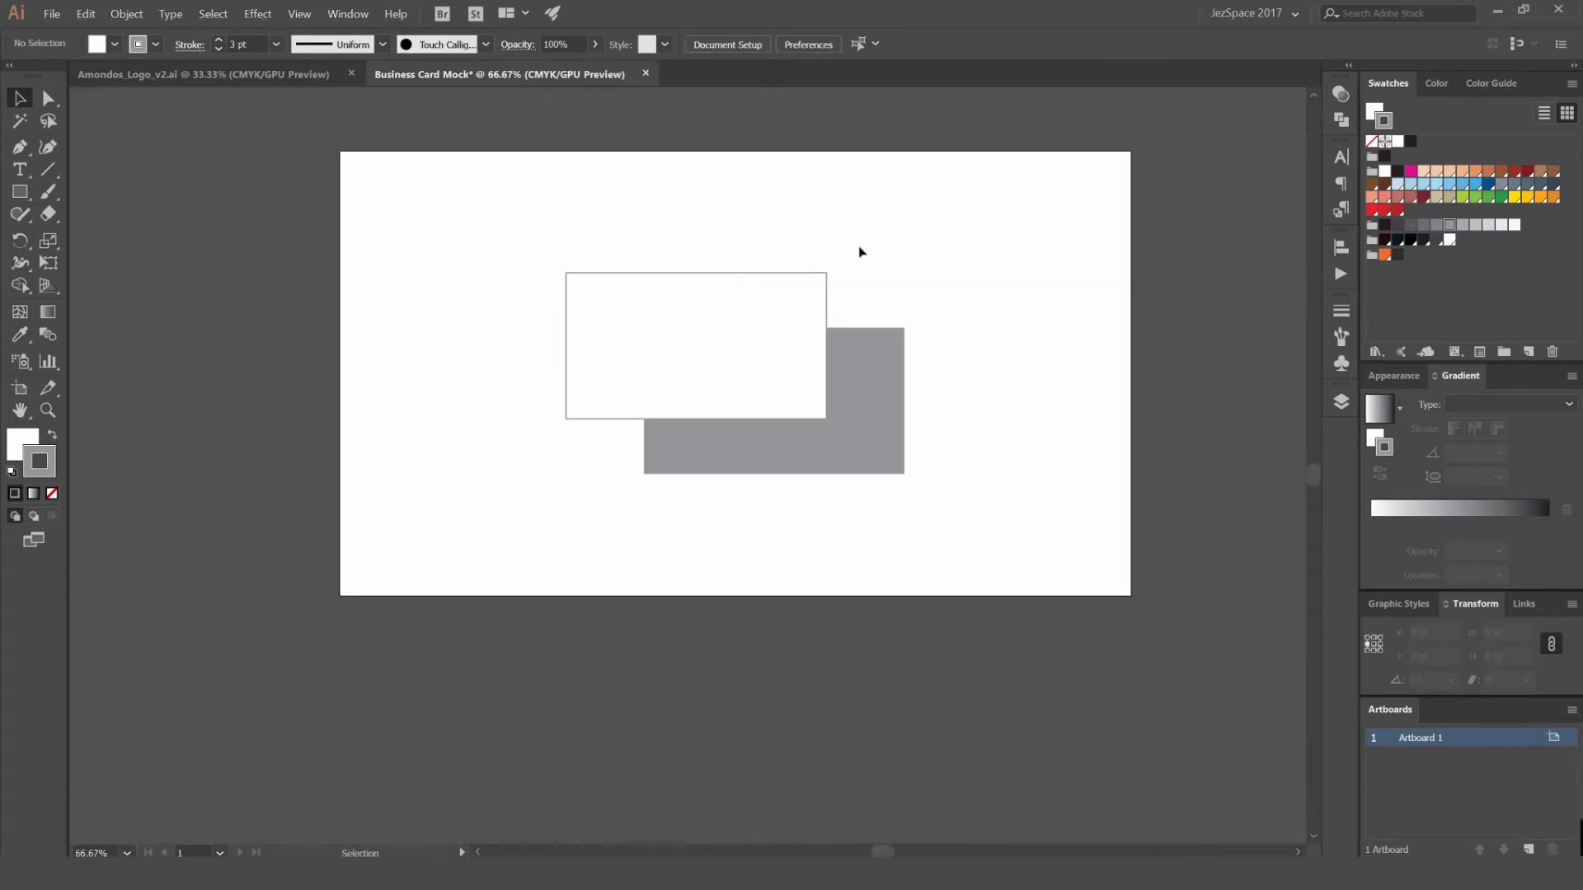
{"action": "scroll", "coordinate": [828, 278], "scroll_direction": "up", "scroll_amount": 5}
{"action": "scroll", "coordinate": [824, 262], "scroll_direction": "down", "scroll_amount": 3}
{"action": "scroll", "coordinate": [597, 208], "scroll_direction": "down", "scroll_amount": 1}
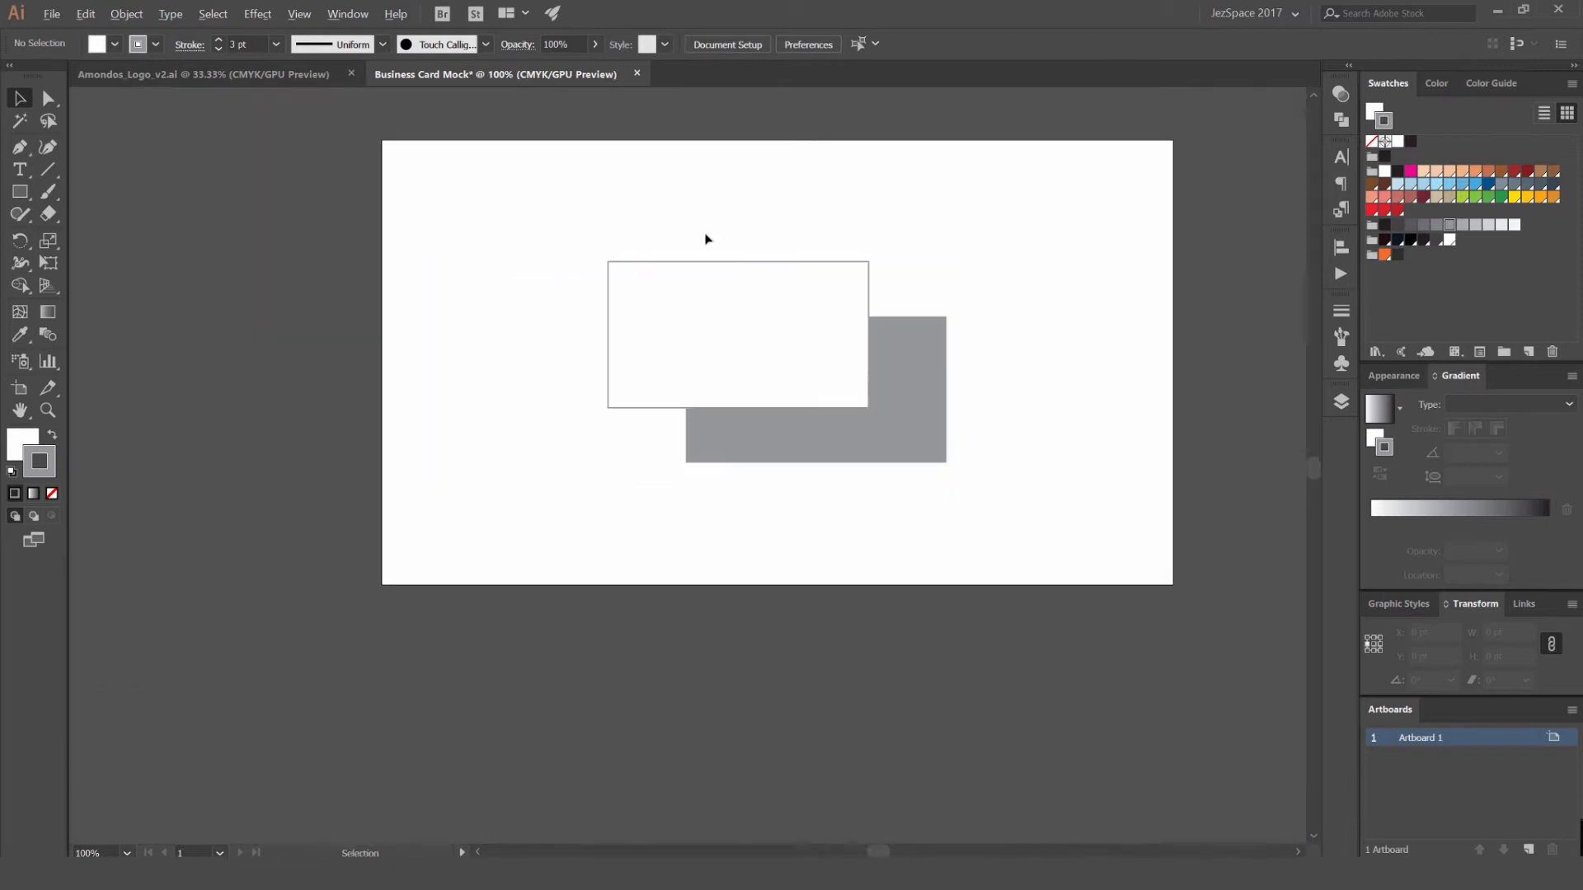
{"action": "scroll", "coordinate": [655, 275], "scroll_direction": "up", "scroll_amount": 1}
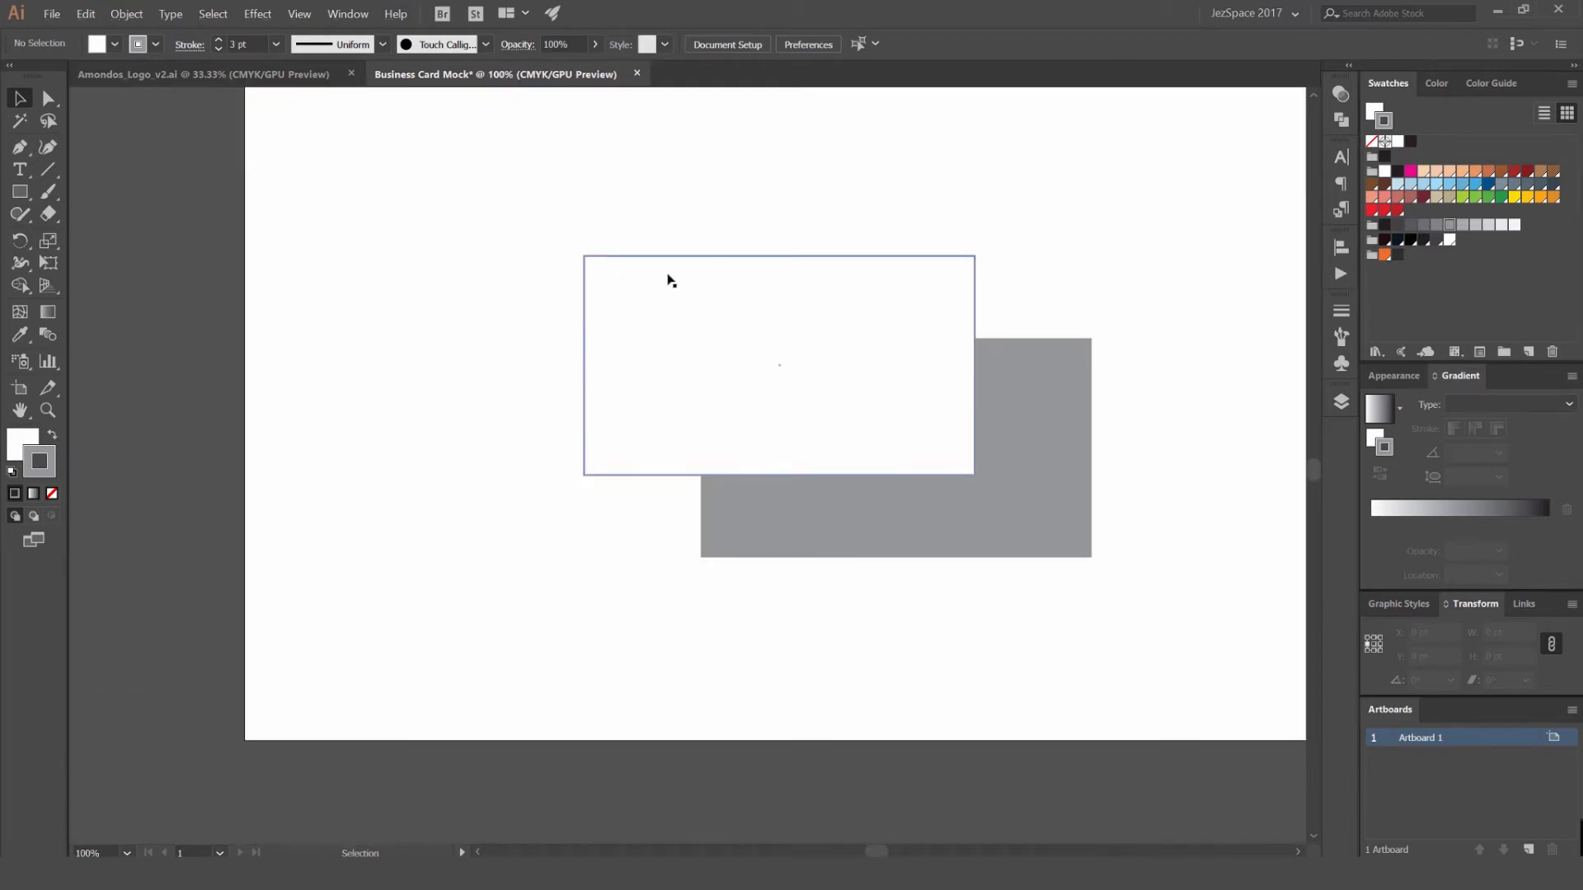
{"action": "left_click_drag", "start_coordinate": [891, 214], "coordinate": [831, 274]}
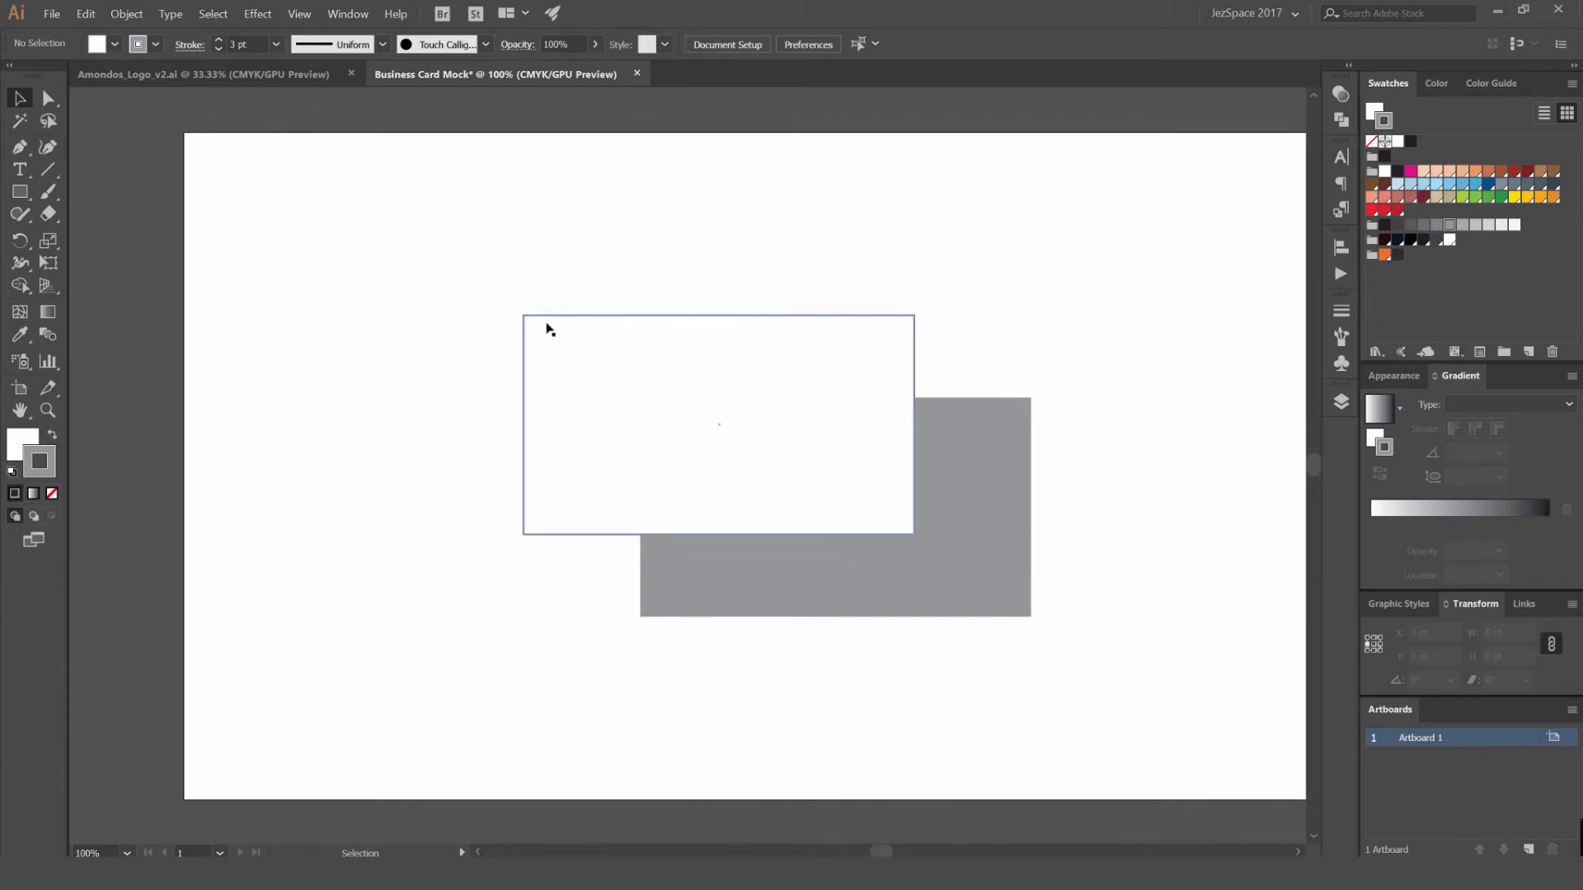
- Try a yellow swatch on the white front rectangle and undo the colour change
{"action": "left_click", "coordinate": [623, 340]}
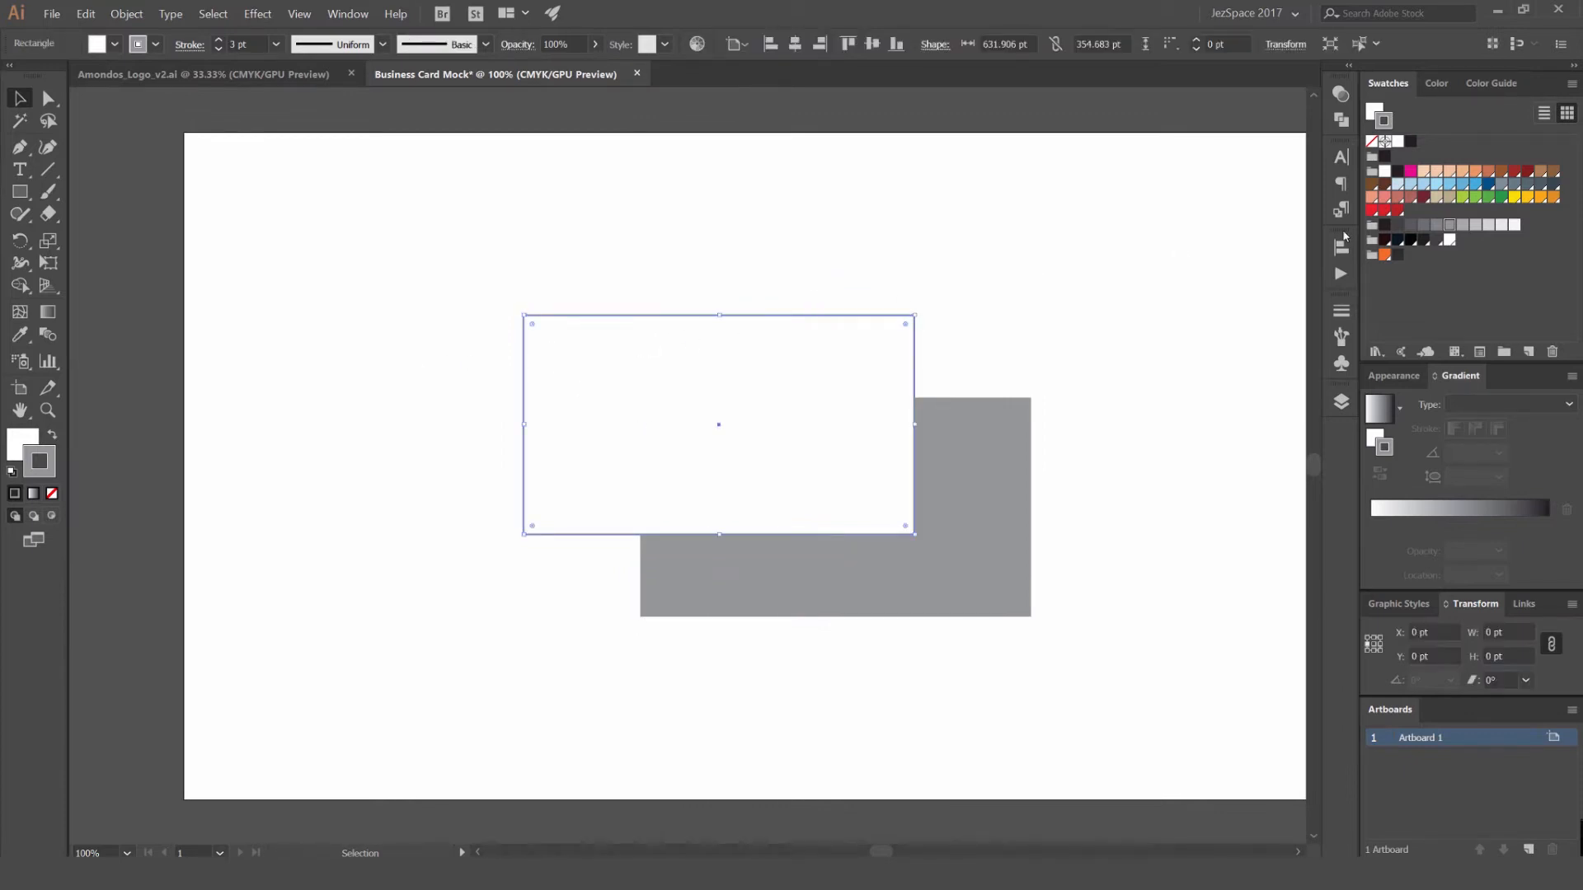
{"action": "left_click", "coordinate": [1515, 197]}
{"action": "left_click", "coordinate": [1011, 231]}
{"action": "scroll", "coordinate": [1011, 232], "scroll_direction": "down", "scroll_amount": 2}
{"action": "key", "text": "ctrl+z"}
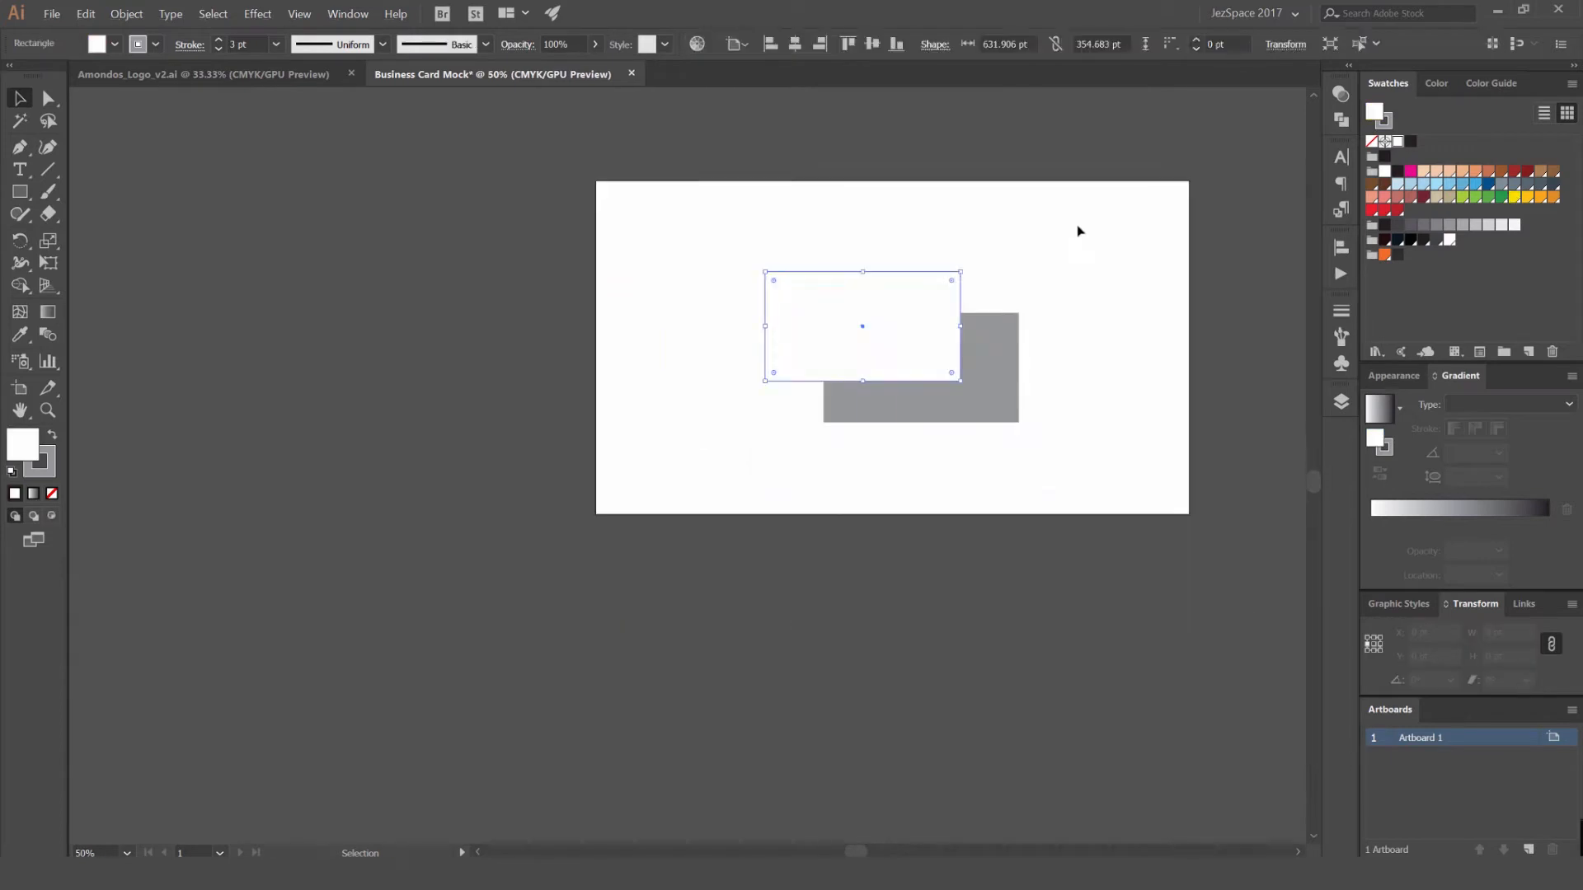
- Try placing the grey rectangle to the right of the white one with their upper edges aligned, and undo the move
{"action": "left_click", "coordinate": [1085, 223]}
{"action": "scroll", "coordinate": [1087, 223], "scroll_direction": "down", "scroll_amount": 2}
{"action": "left_click_drag", "start_coordinate": [1086, 222], "coordinate": [957, 243]}
{"action": "scroll", "coordinate": [924, 281], "scroll_direction": "up", "scroll_amount": 4}
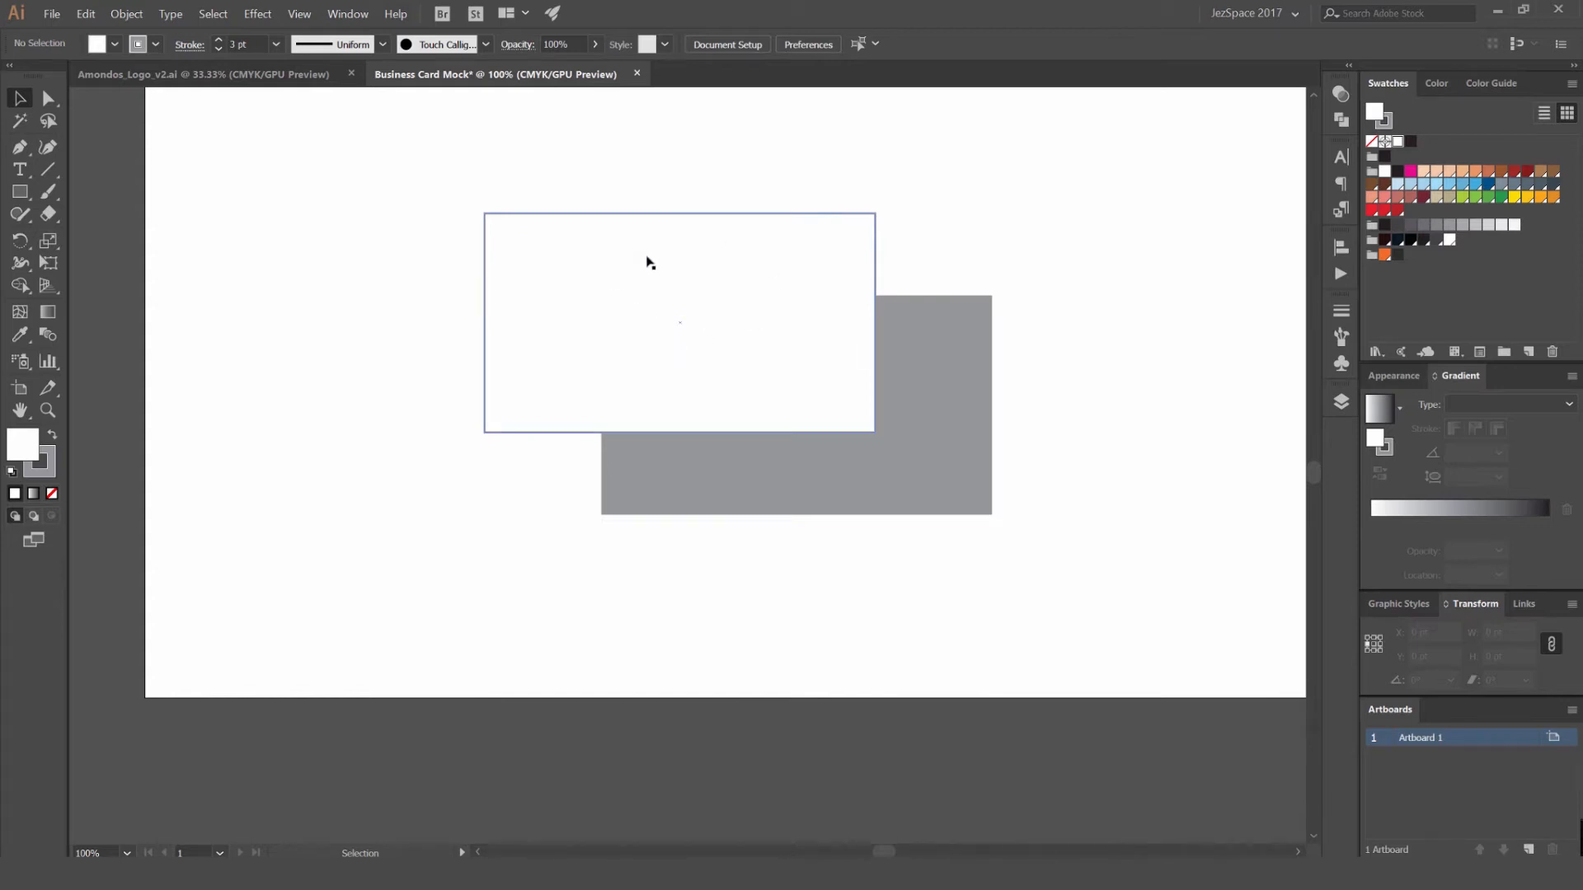
{"action": "left_click_drag", "start_coordinate": [1006, 231], "coordinate": [862, 215]}
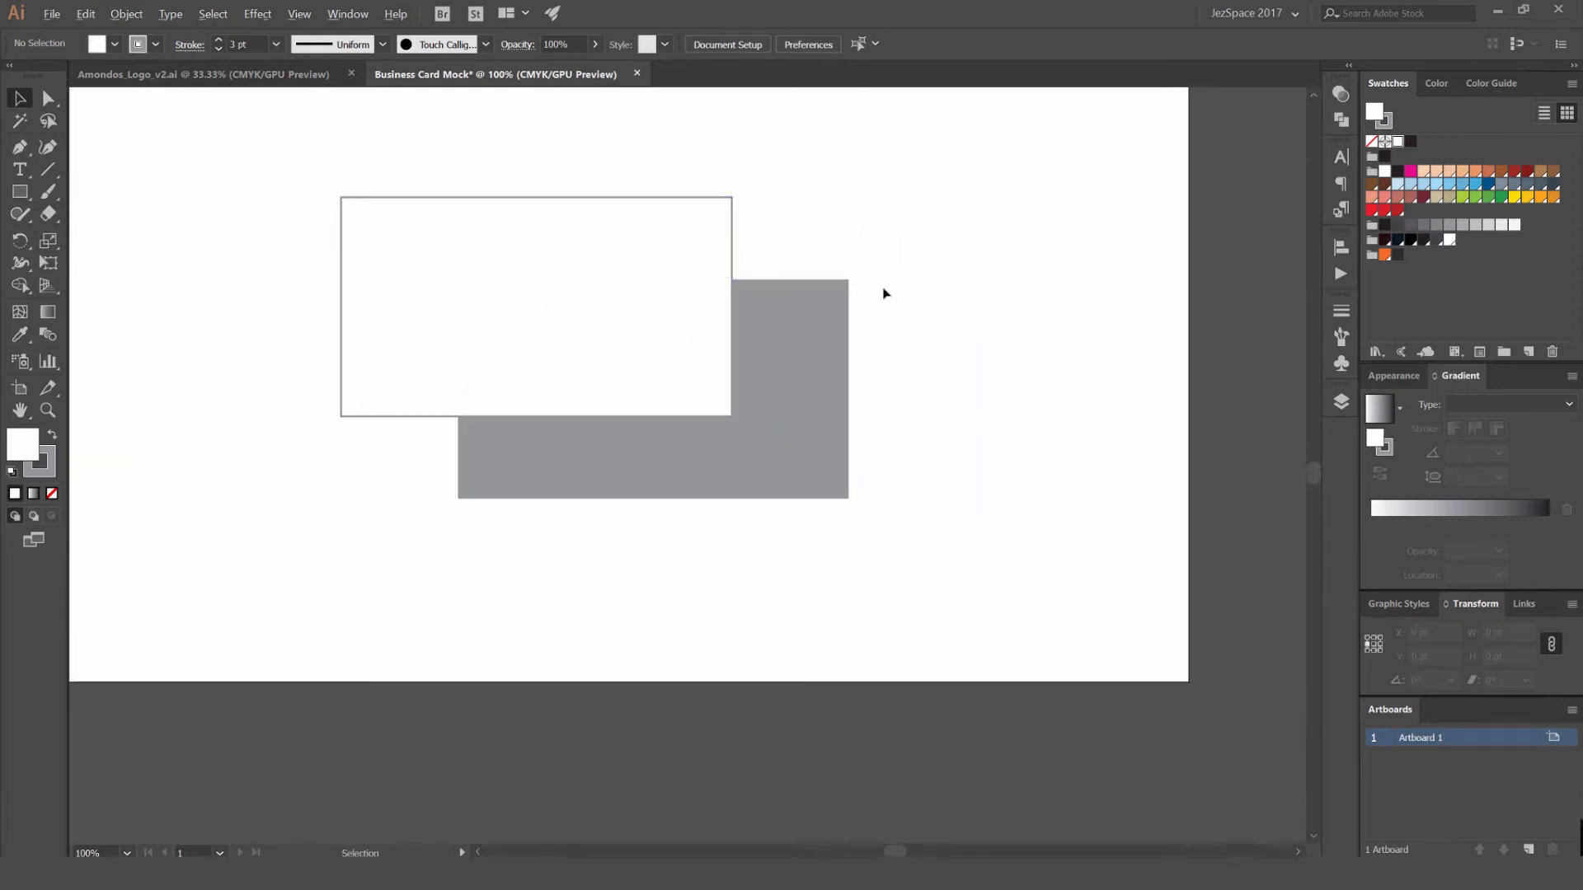
{"action": "scroll", "coordinate": [789, 384], "scroll_direction": "up", "scroll_amount": 1}
{"action": "left_click_drag", "start_coordinate": [789, 384], "coordinate": [1166, 334]}
{"action": "scroll", "coordinate": [1107, 579], "scroll_direction": "down", "scroll_amount": 1}
{"action": "scroll", "coordinate": [1166, 330], "scroll_direction": "down", "scroll_amount": 2}
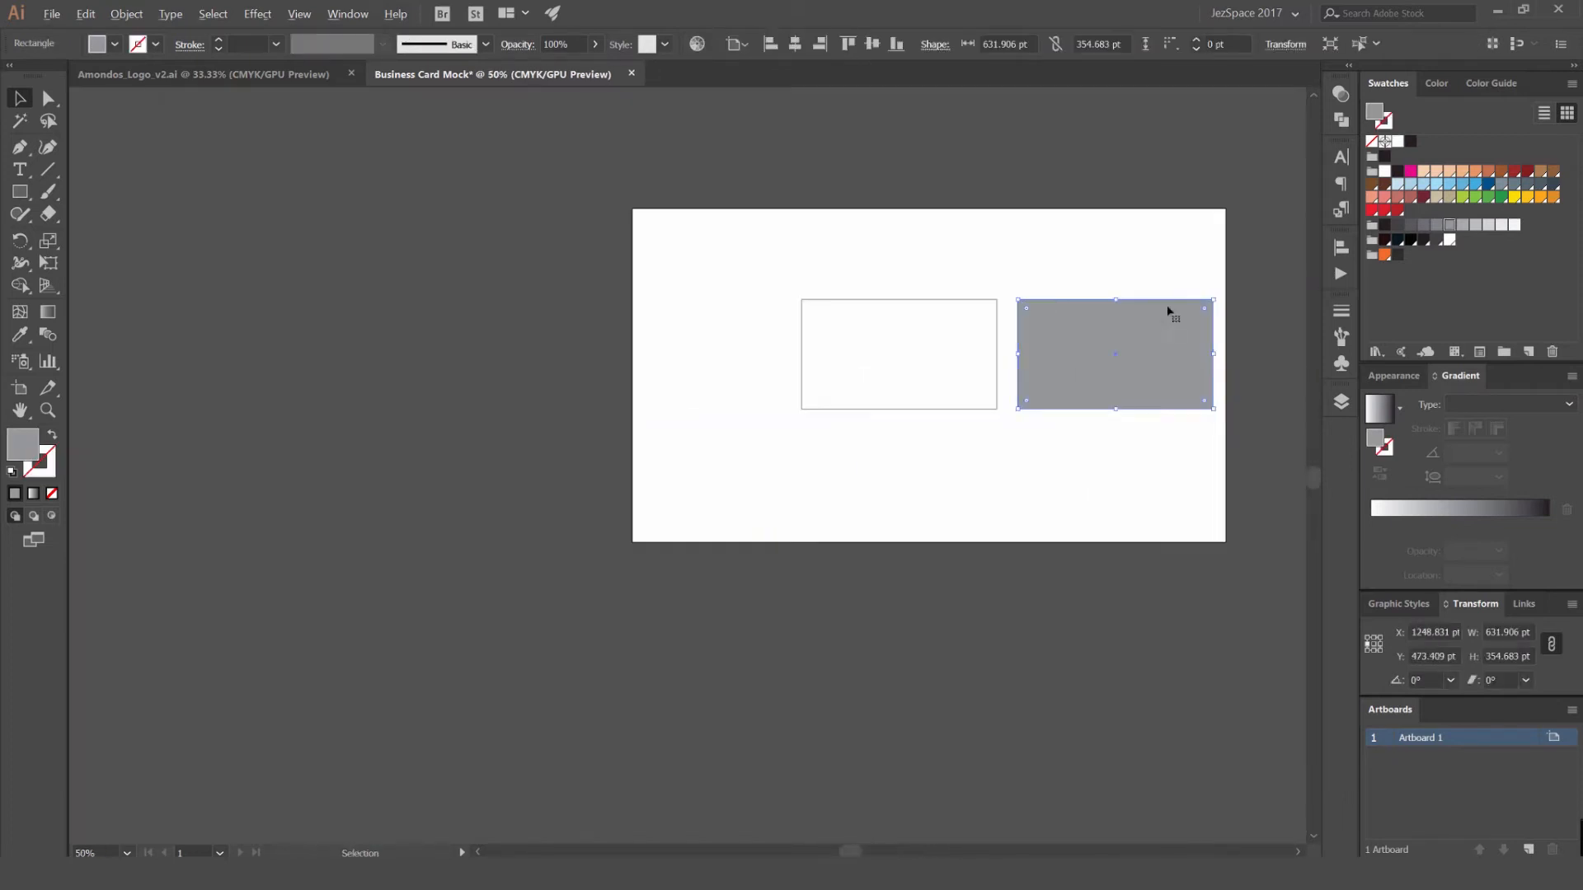
{"action": "key", "text": "ctrl+z"}
{"action": "left_click", "coordinate": [1144, 272]}
- Widen the artboard by extending it to the right with the Artboard tool
{"action": "scroll", "coordinate": [1022, 354], "scroll_direction": "right", "scroll_amount": 5}
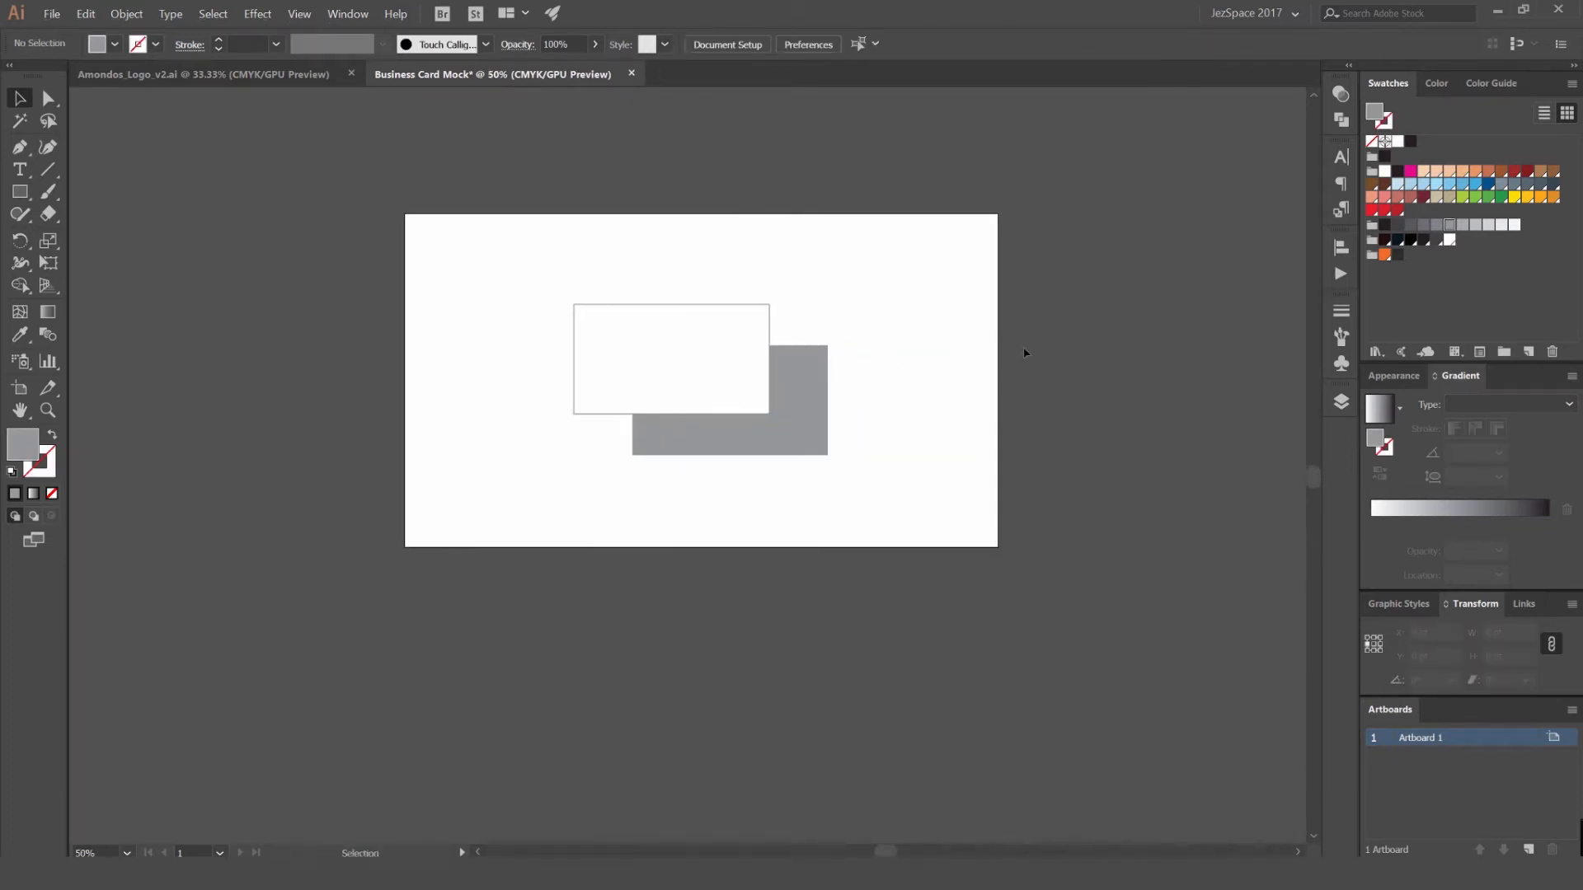
{"action": "left_click", "coordinate": [21, 387]}
{"action": "left_click_drag", "start_coordinate": [663, 404], "coordinate": [1153, 405]}
{"action": "key", "text": "v"}
- Move both rectangles together horizontally toward the artboard's left edge
{"action": "left_click_drag", "start_coordinate": [573, 329], "coordinate": [657, 472]}
{"action": "left_click_drag", "start_coordinate": [695, 398], "coordinate": [647, 398]}
{"action": "left_click", "coordinate": [918, 321]}
{"action": "scroll", "coordinate": [701, 321], "scroll_direction": "up", "scroll_amount": 1}
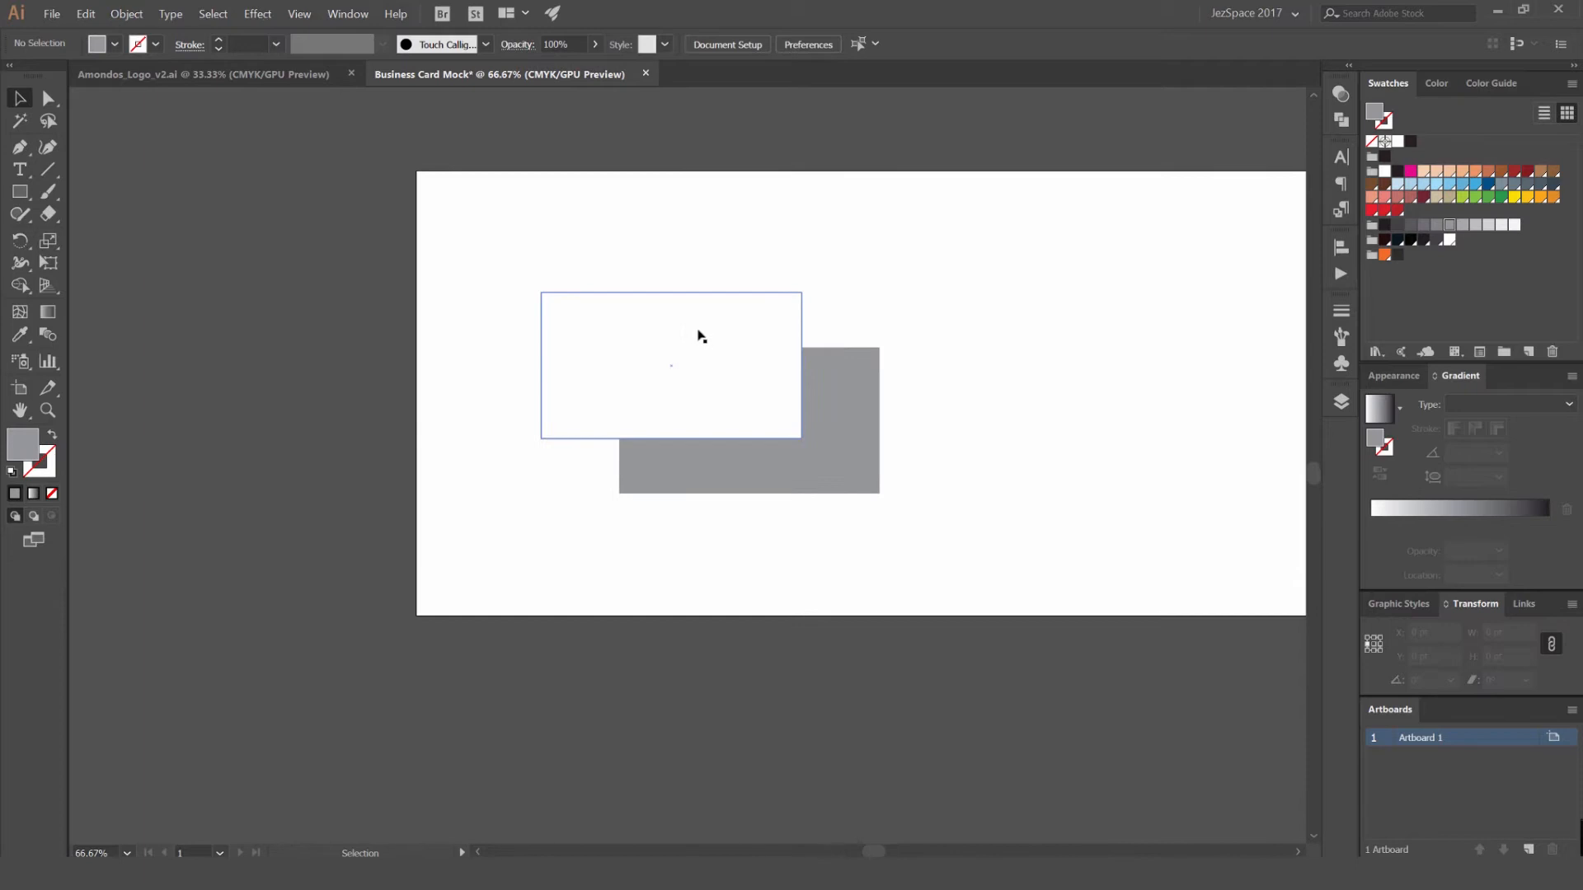
- Add a capital S as point text above the white rectangle and scale it up to 263.22 pt
{"action": "scroll", "coordinate": [700, 357], "scroll_direction": "up", "scroll_amount": 1}
{"action": "key", "text": "t"}
{"action": "left_click", "coordinate": [747, 254]}
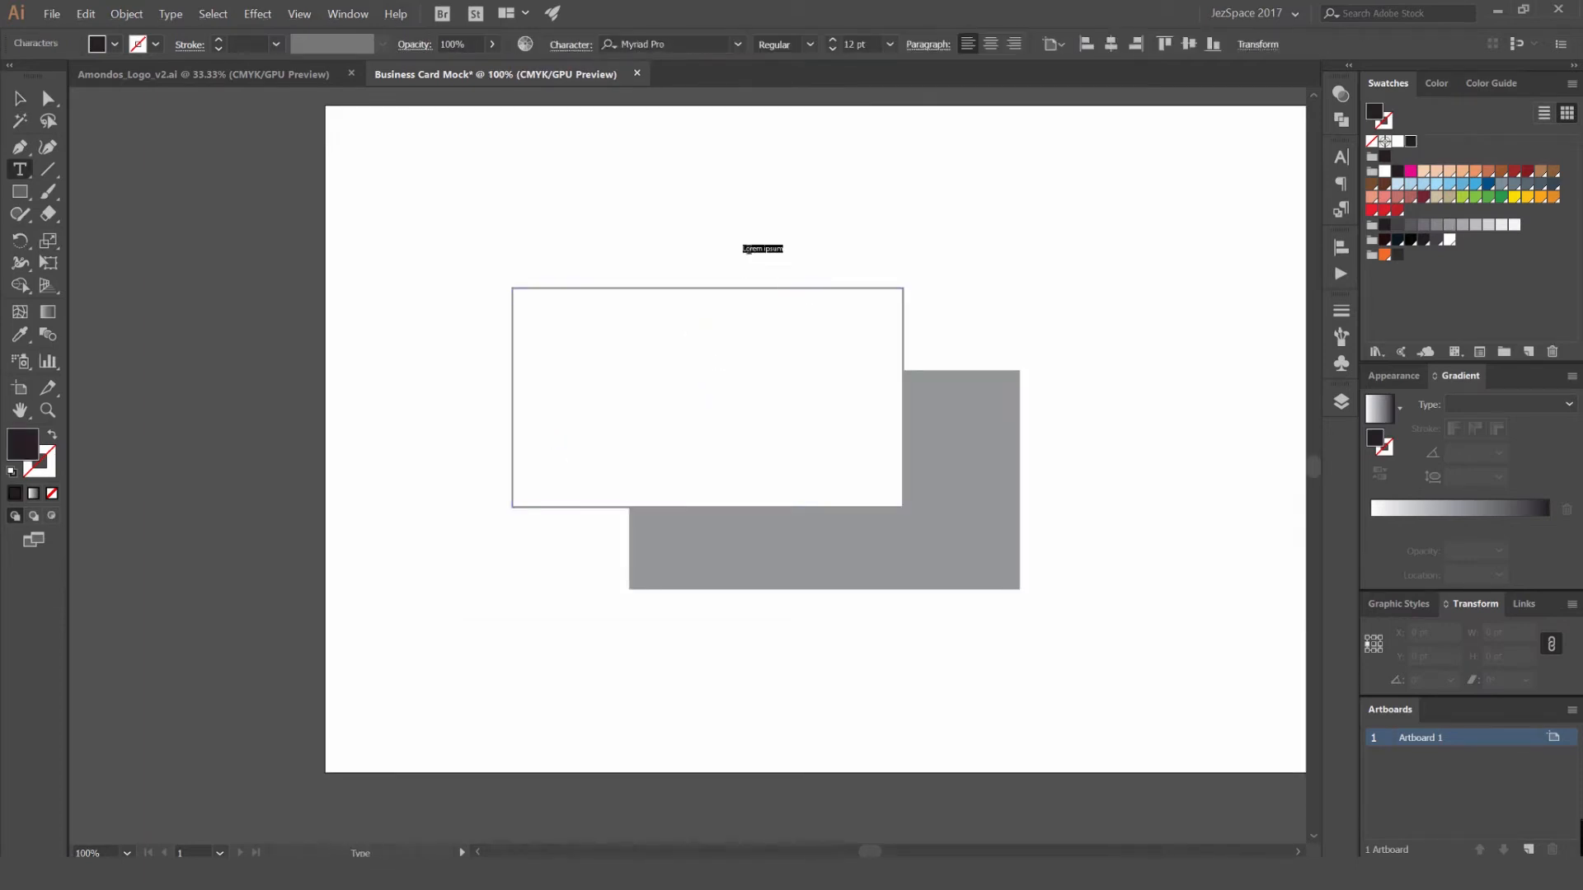
{"action": "key", "text": "BackSpace"}
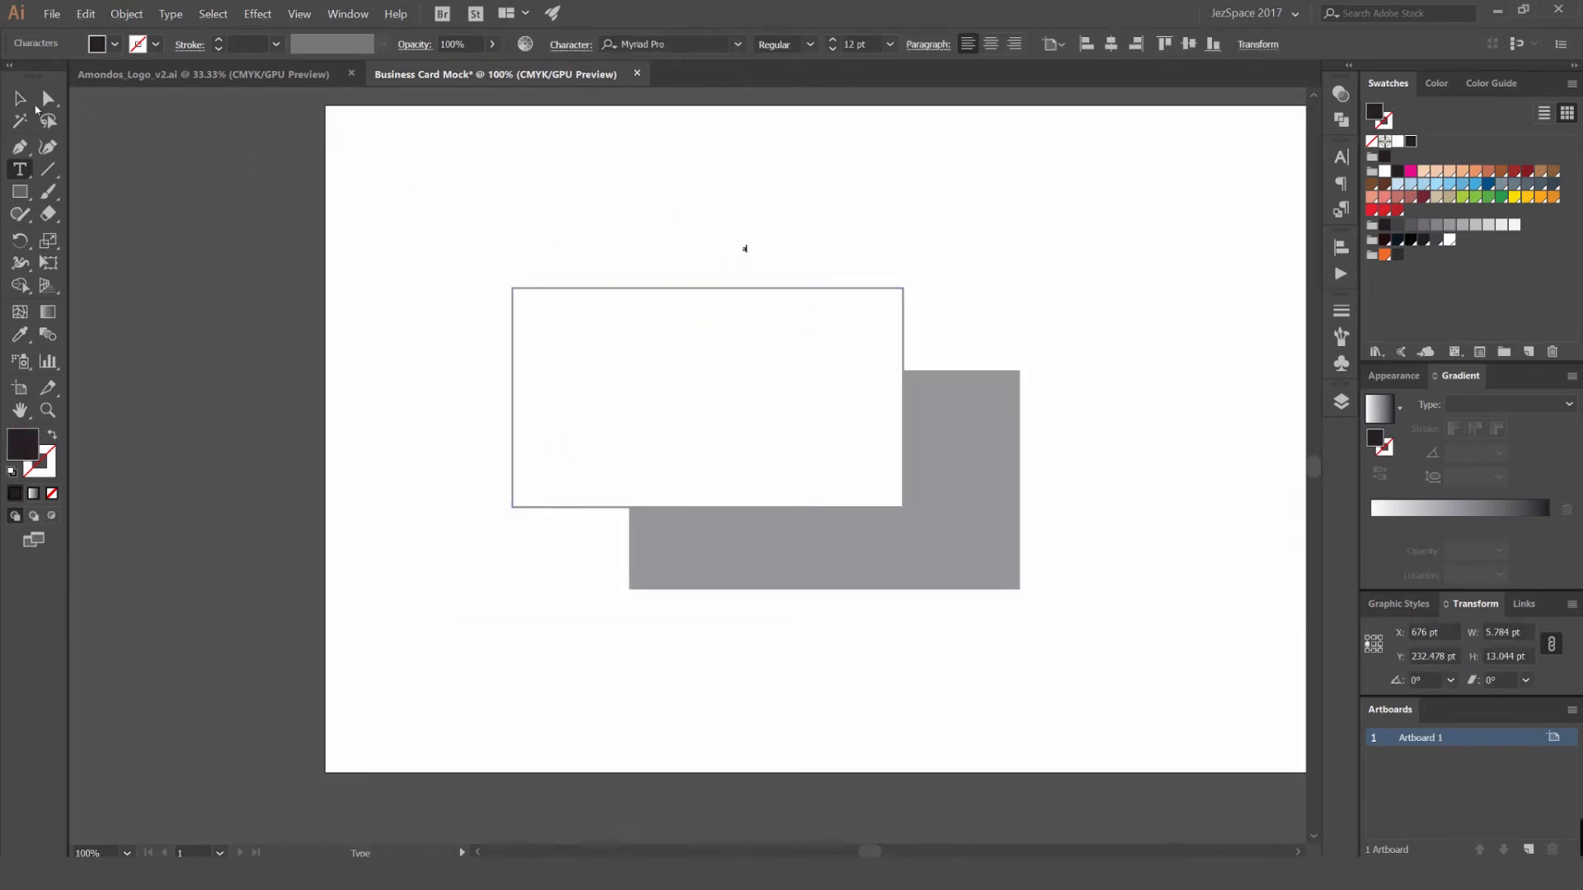
{"action": "key", "text": "Escape"}
{"action": "left_click_drag", "start_coordinate": [758, 240], "coordinate": [781, 161]}
{"action": "double_click", "coordinate": [761, 236]}
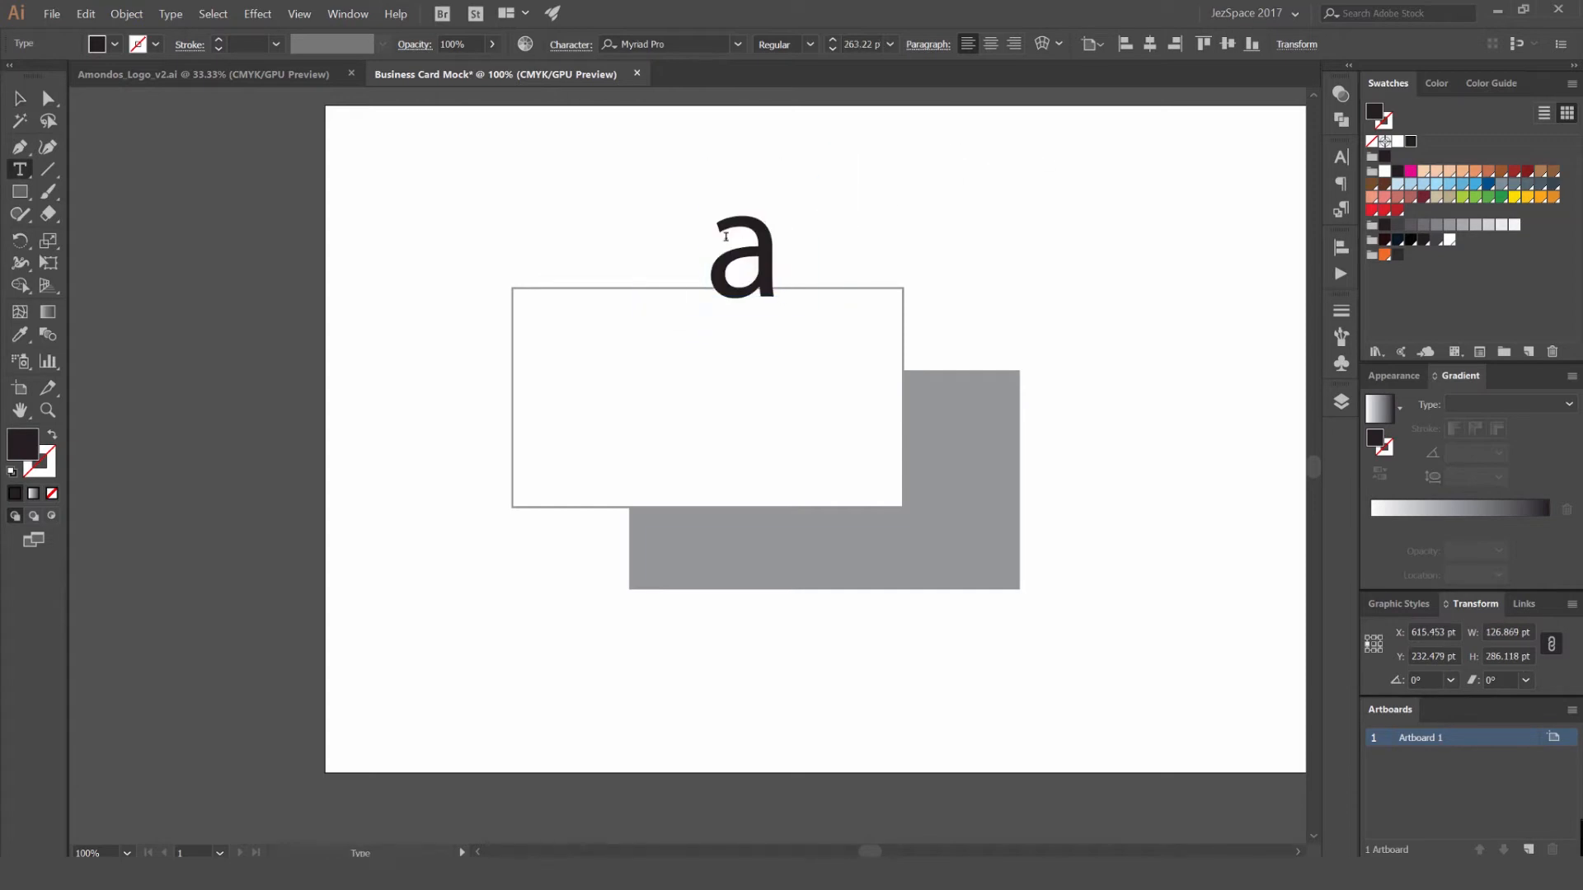
{"action": "type", "text": "S"}
{"action": "key", "text": "Escape"}
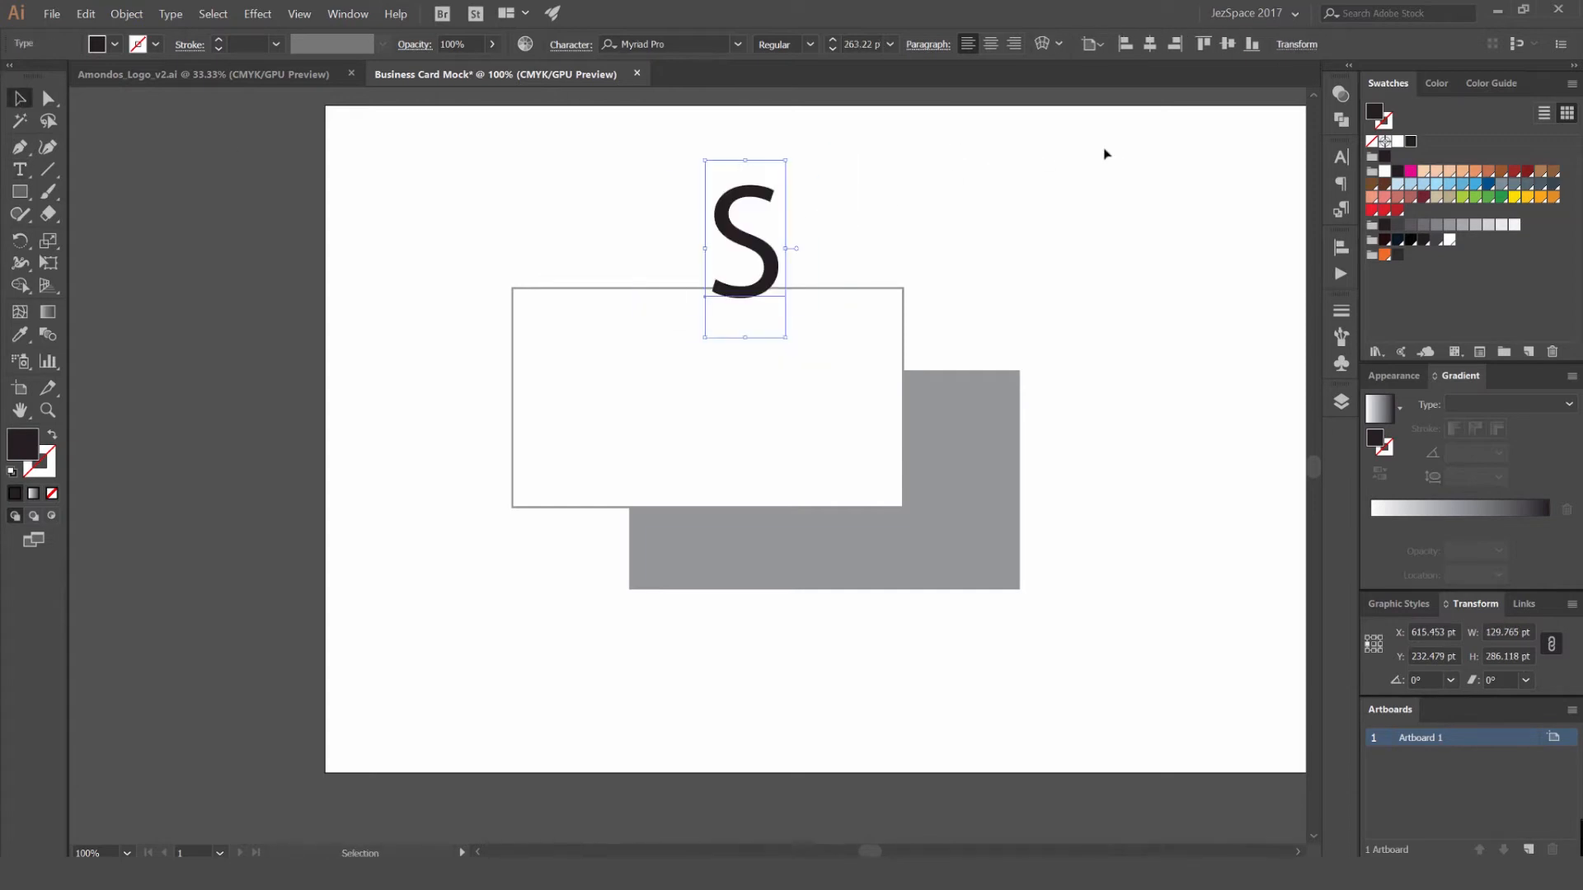
- Set the S to the DDC Hardware Regular font
{"action": "left_click", "coordinate": [725, 52]}
{"action": "type", "text": "DD"}
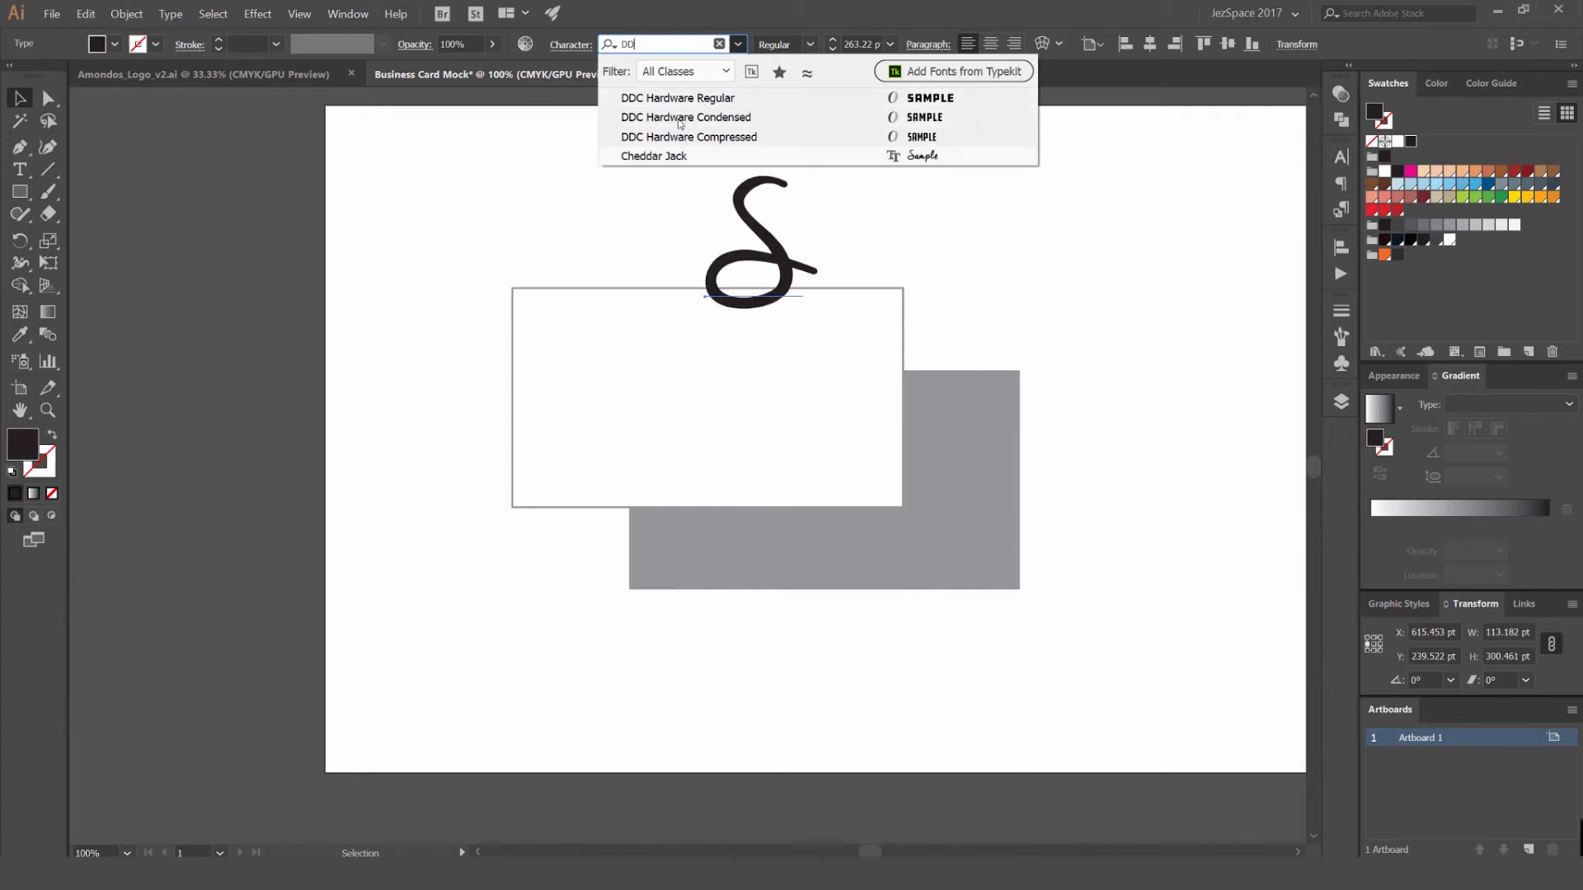
{"action": "left_click", "coordinate": [678, 99]}
- Scale the S down onto the white card and place a smaller 46.83 pt copy to its right
{"action": "left_click_drag", "start_coordinate": [780, 205], "coordinate": [722, 317]}
{"action": "scroll", "coordinate": [679, 378], "scroll_direction": "up", "scroll_amount": 2}
{"action": "left_click_drag", "start_coordinate": [676, 381], "coordinate": [747, 382]}
{"action": "left_click_drag", "start_coordinate": [827, 294], "coordinate": [781, 317]}
{"action": "left_click_drag", "start_coordinate": [767, 408], "coordinate": [692, 351]}
{"action": "key", "text": "e"}
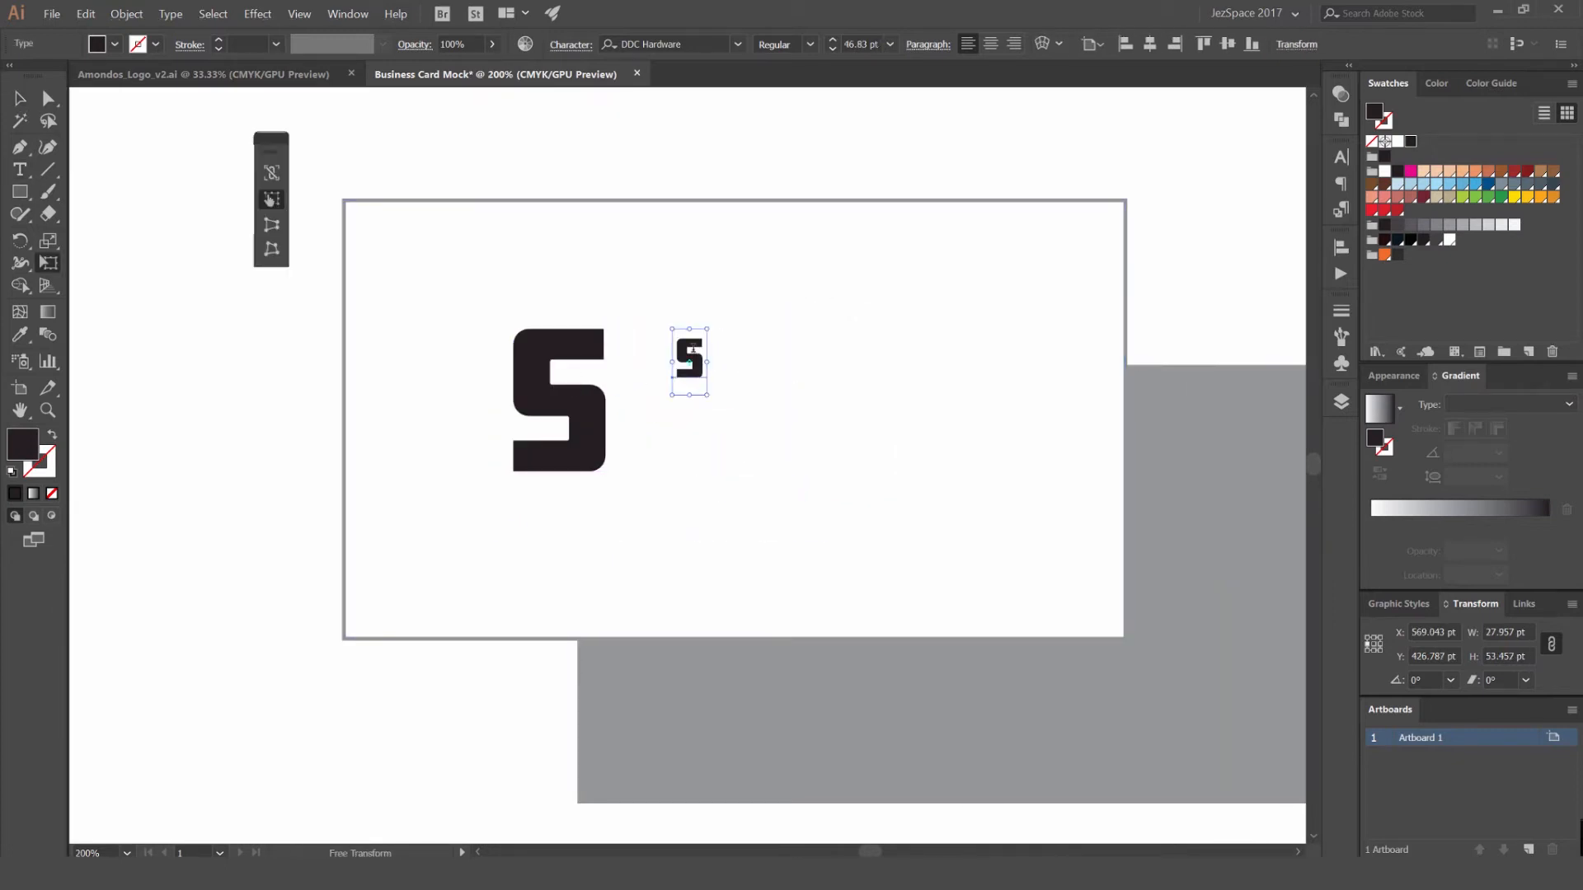
{"action": "right_click", "coordinate": [273, 139]}
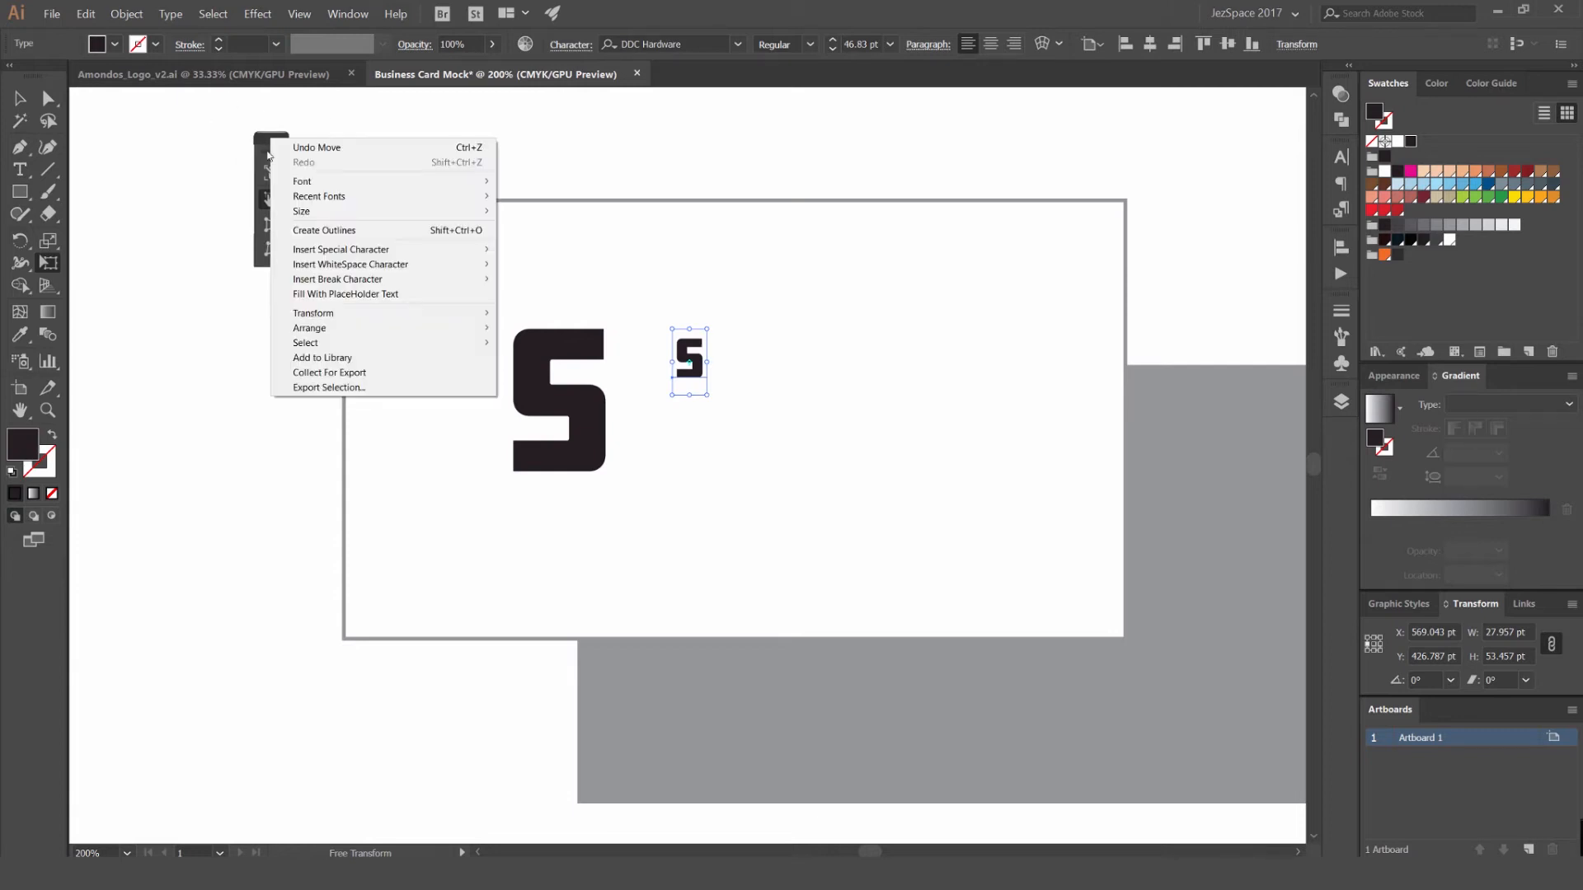
{"action": "left_click", "coordinate": [20, 98]}
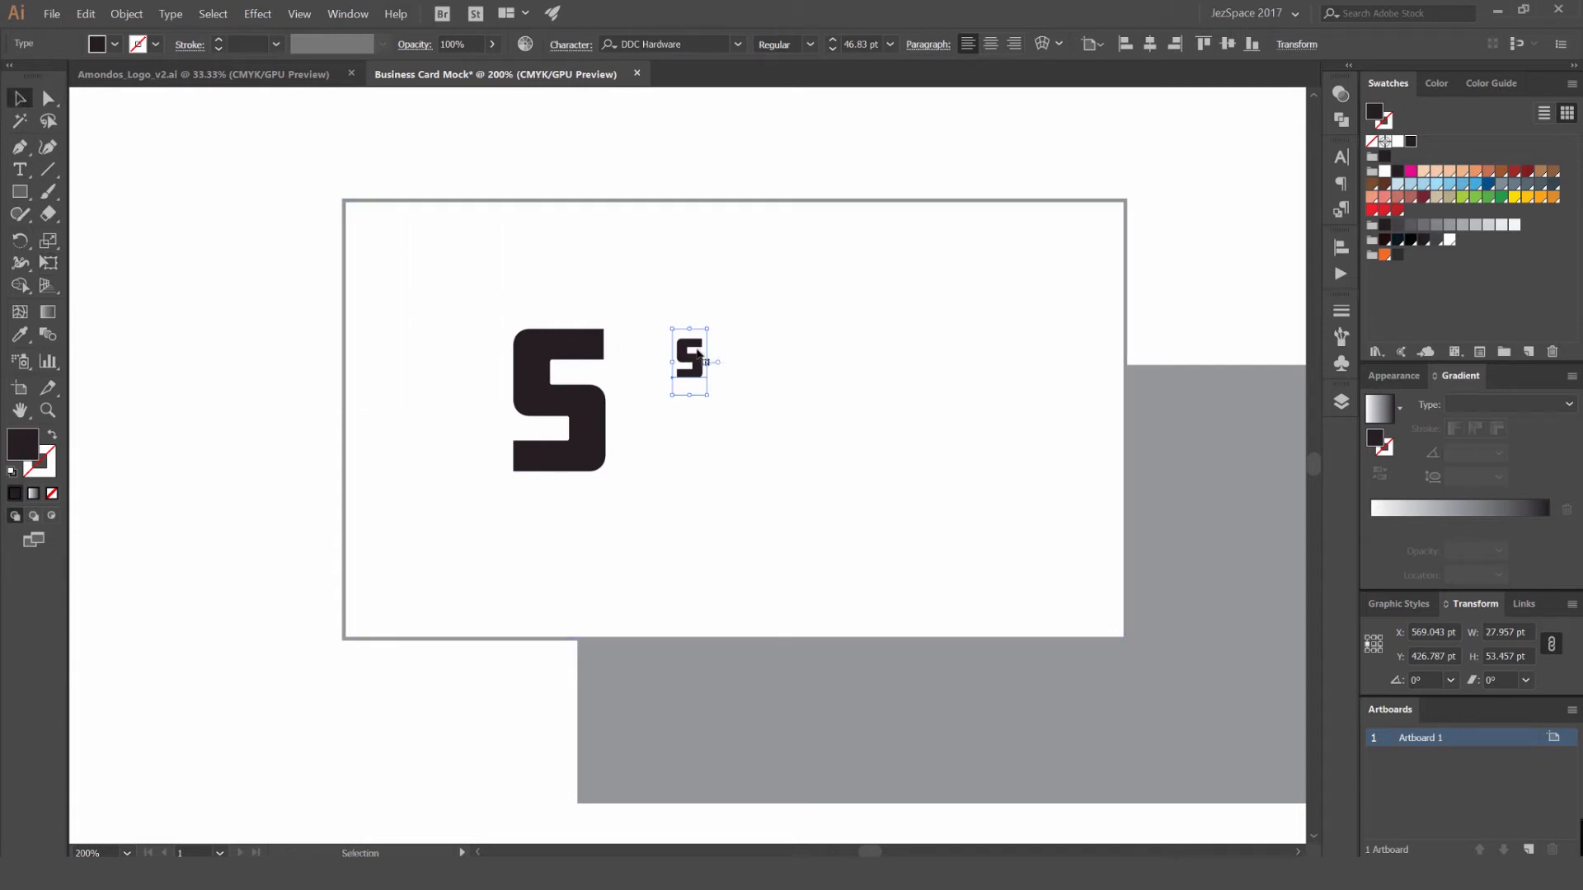
- Replace the small S copy with the designer's full name in capitals
{"action": "double_click", "coordinate": [696, 359]}
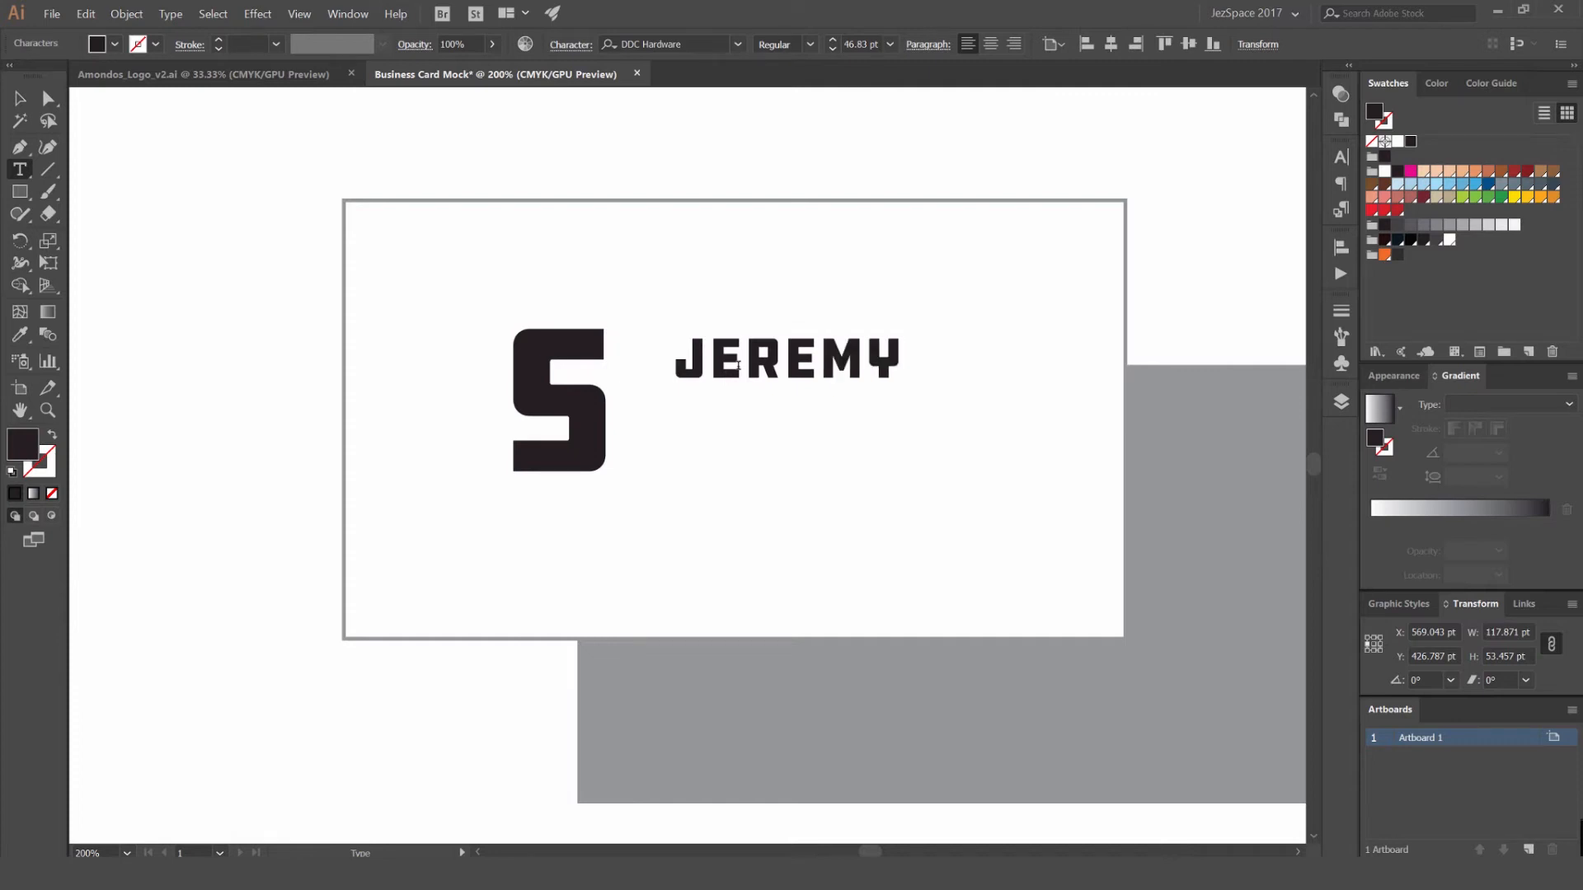
{"action": "left_click", "coordinate": [19, 98]}
- Reduce the name text to 39 pt, widen its letter spacing and position it beside the large S
{"action": "left_click_drag", "start_coordinate": [1077, 356], "coordinate": [1000, 323]}
{"action": "key", "text": "alt+Right"}
{"action": "key", "text": "alt+Right"}
{"action": "key", "text": "alt+Right"}
{"action": "key", "text": "alt+Right"}
{"action": "key", "text": "alt+Right"}
{"action": "key", "text": "shift+Right"}
{"action": "key", "text": "shift+Right"}
{"action": "key", "text": "shift+Left"}
- Duplicate the name line directly below itself and change the copy's text to DESIGNER
{"action": "left_click_drag", "start_coordinate": [859, 354], "coordinate": [848, 419]}
{"action": "double_click", "coordinate": [848, 418]}
{"action": "key", "text": "ctrl+a"}
{"action": "type", "text": "DESIGNER"}
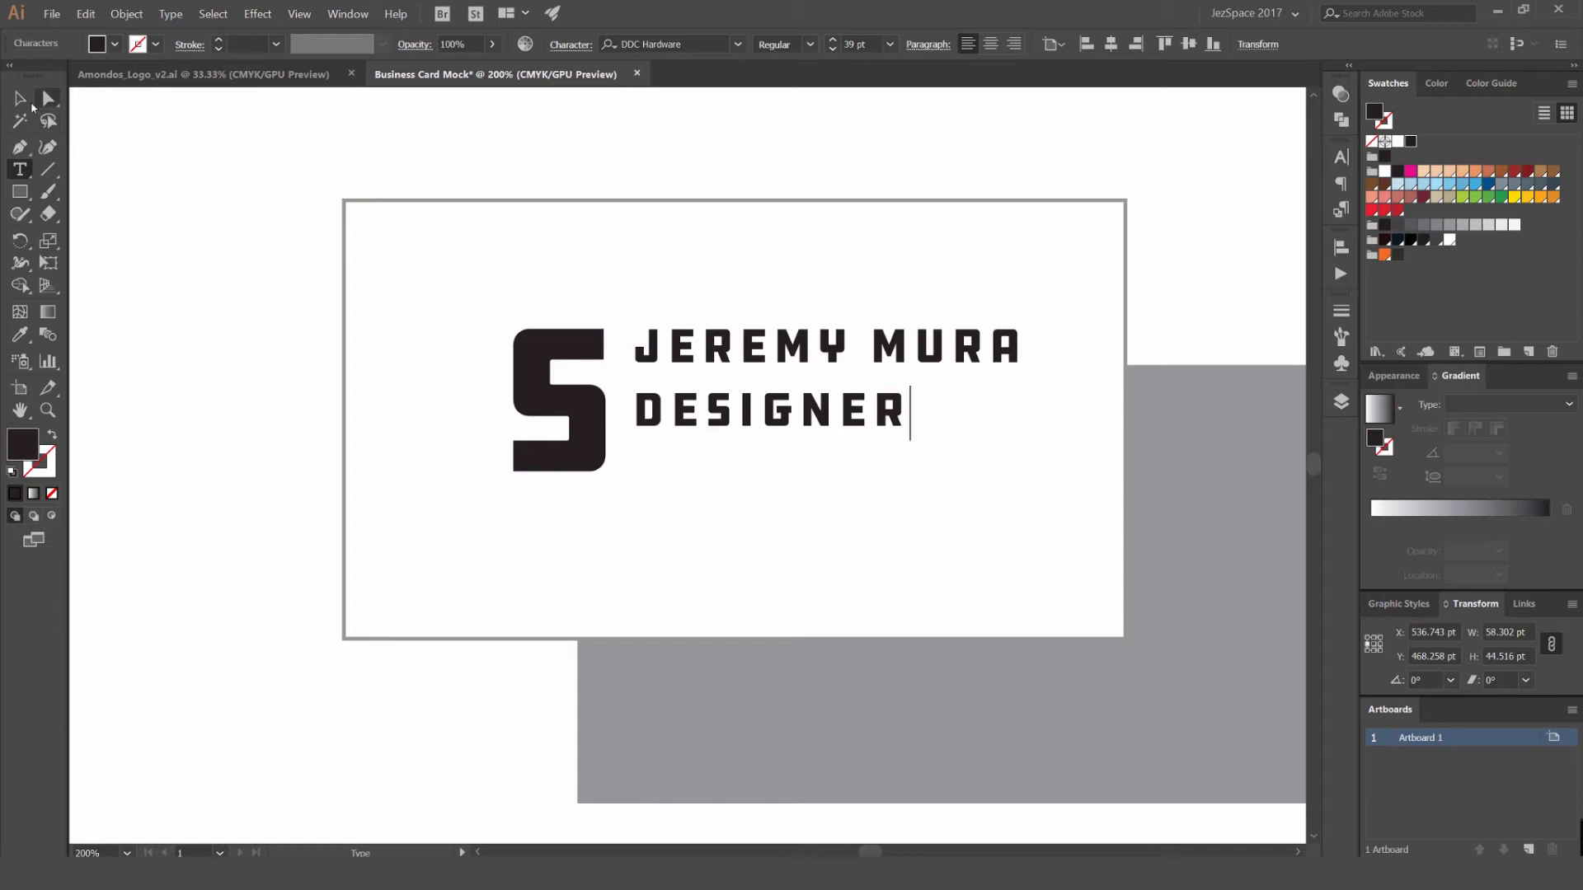
{"action": "key", "text": "Escape"}
- Tighten the vertical gap between the name and DESIGNER lines, keeping them beside the large S
{"action": "left_click_drag", "start_coordinate": [800, 425], "coordinate": [815, 405]}
{"action": "left_click", "coordinate": [845, 338], "text": "shift"}
{"action": "left_click_drag", "start_coordinate": [845, 338], "coordinate": [847, 374]}
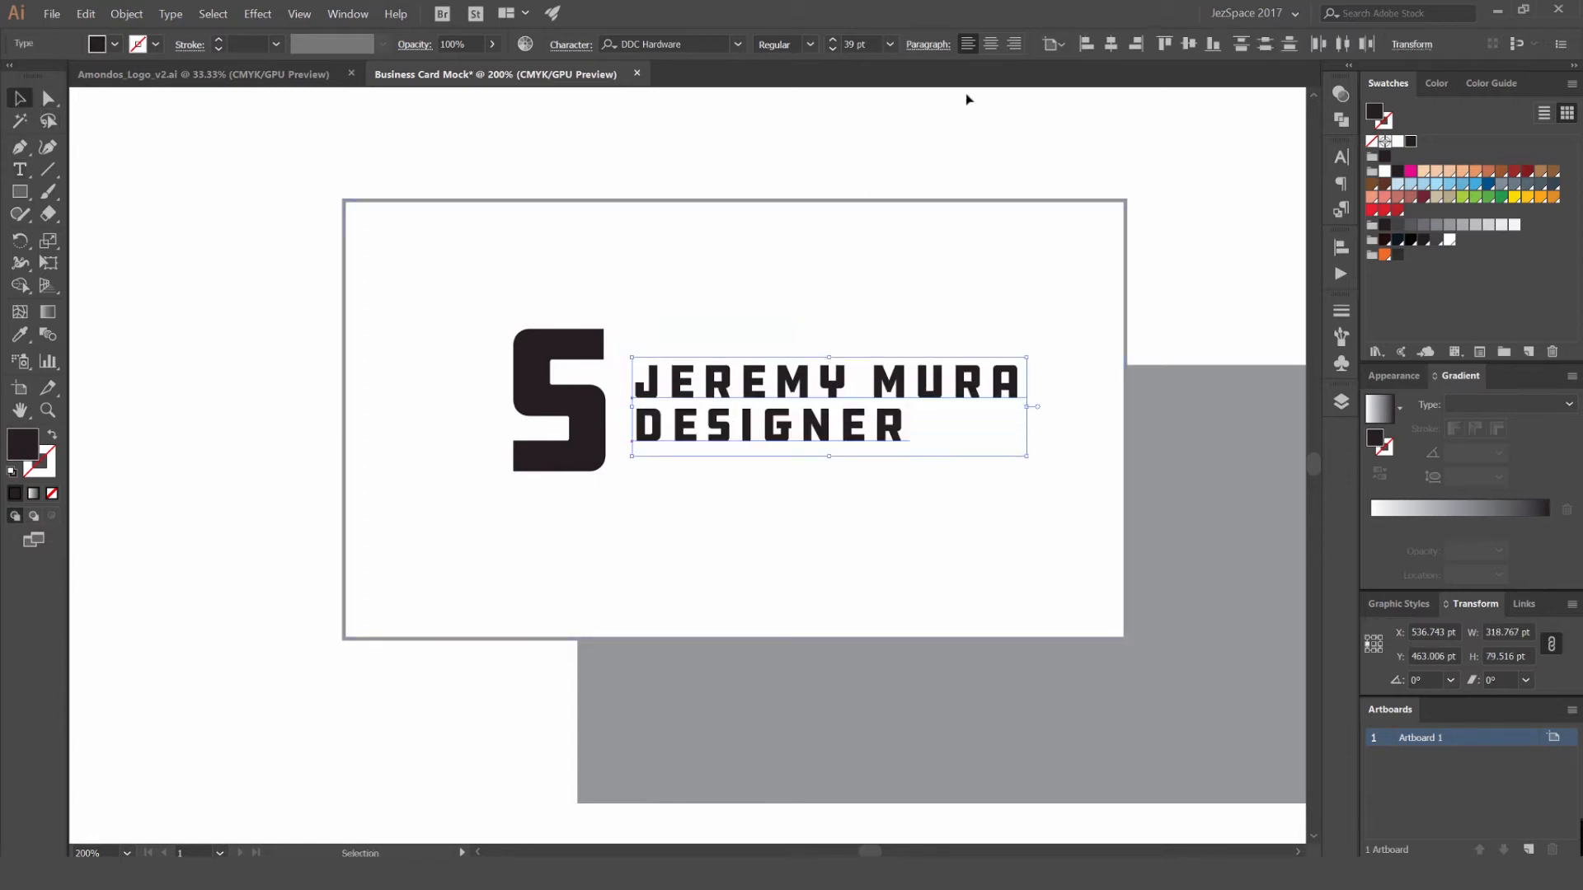
- Centre-align the name and DESIGNER lines and group them with the large S
{"action": "left_click", "coordinate": [991, 44]}
{"action": "left_click_drag", "start_coordinate": [678, 389], "coordinate": [874, 389]}
{"action": "left_click", "coordinate": [588, 415], "text": "shift"}
{"action": "key", "text": "ctrl+g"}
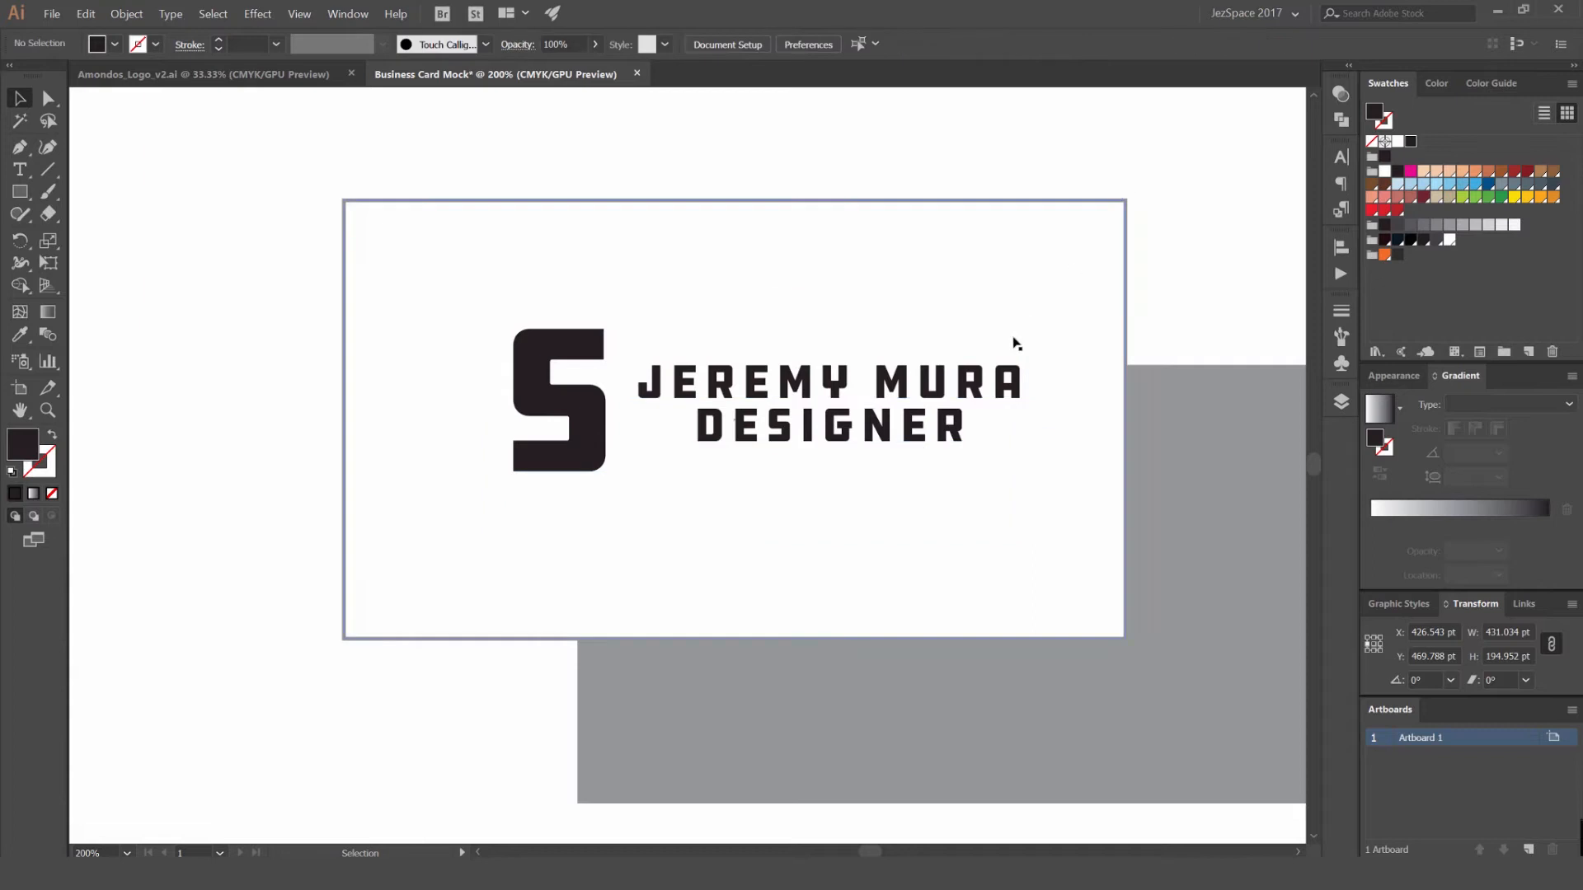
- Try repositioning the logo group on the white card, and undo the move
{"action": "key", "text": "ctrl+minus"}
{"action": "left_click_drag", "start_coordinate": [862, 355], "coordinate": [841, 432]}
{"action": "key", "text": "ctrl+z"}
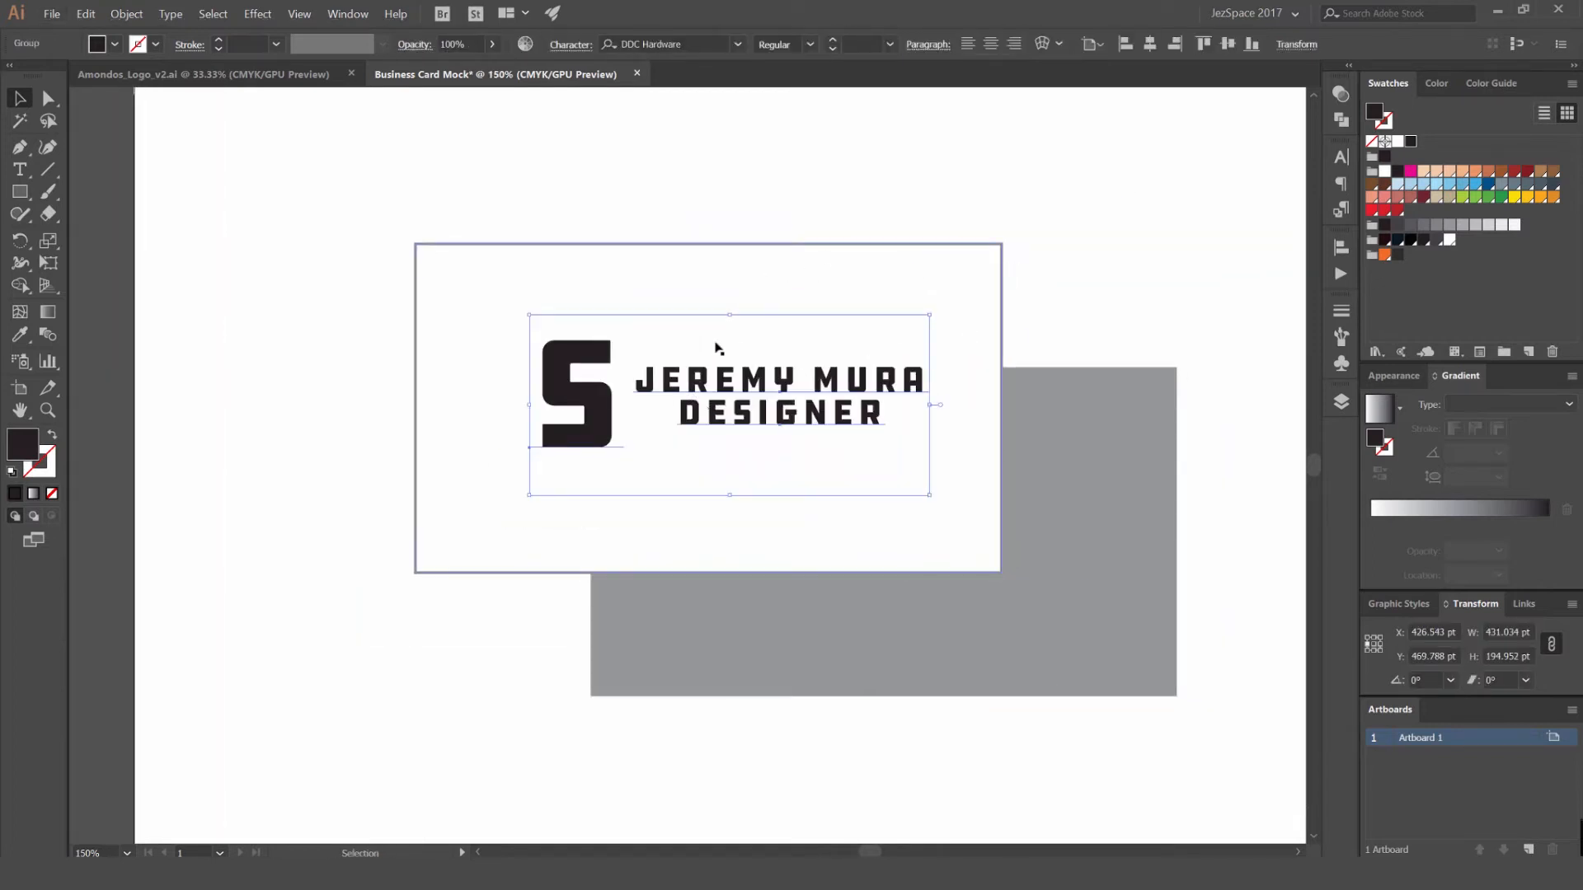
- Change the large S in the logo group to a J
{"action": "key", "text": "ctrl+plus"}
{"action": "double_click", "coordinate": [549, 381]}
{"action": "type", "text": "JM"}
{"action": "key", "text": "BackSpace"}
{"action": "key", "text": "Escape"}
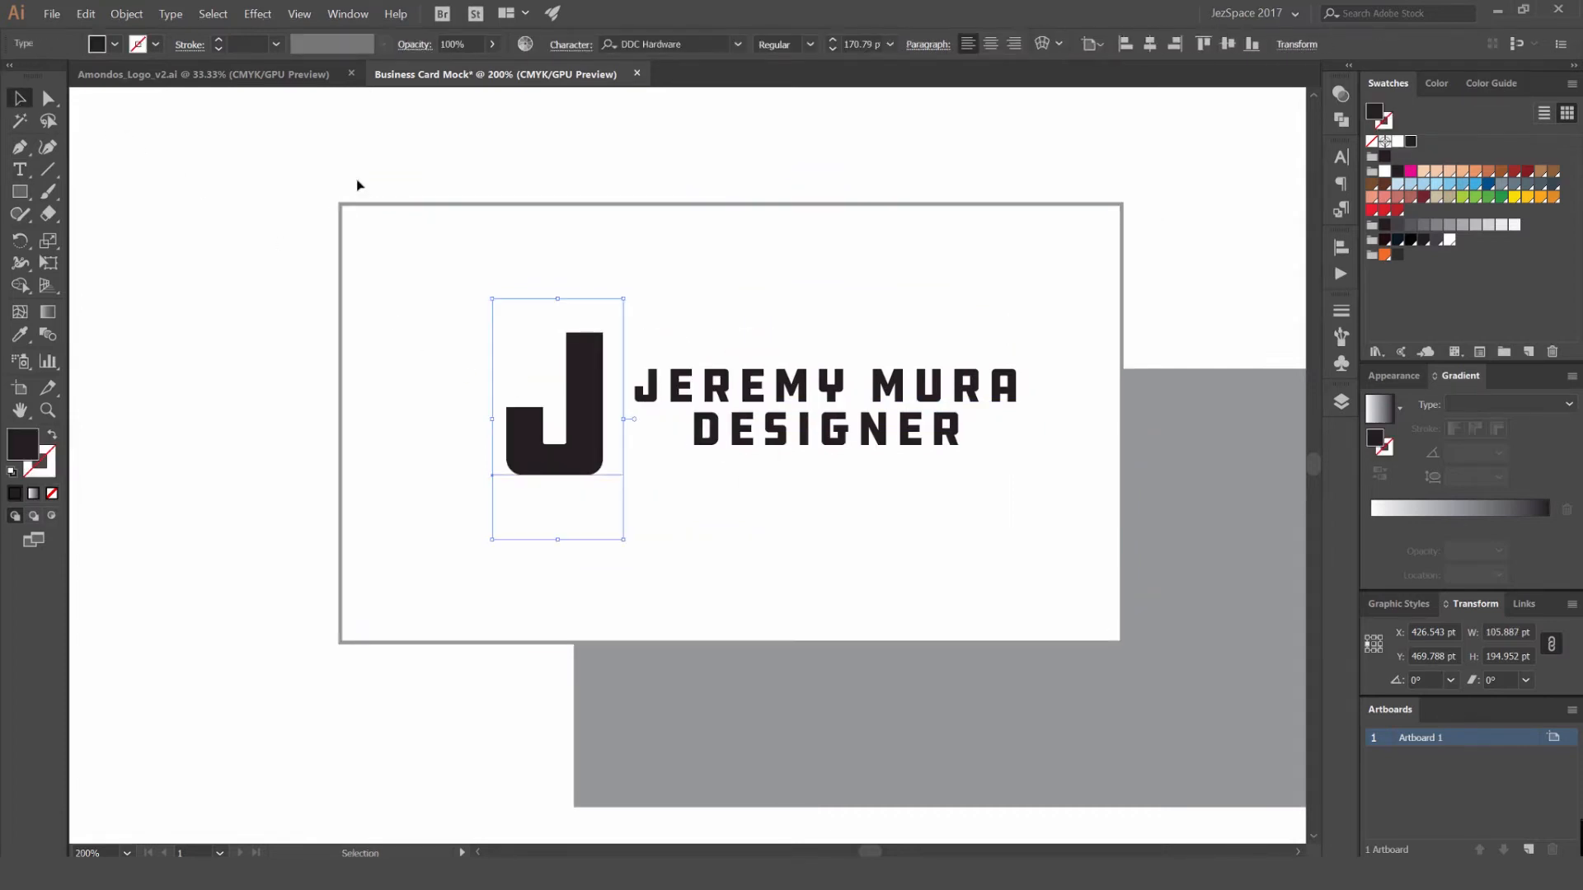
- Centre the logo group horizontally and vertically on the white card, using the card as the alignment reference
{"action": "key", "text": "ctrl+minus"}
{"action": "key", "text": "ctrl+minus"}
{"action": "left_click", "coordinate": [767, 373], "text": "shift"}
{"action": "key", "text": "ctrl+plus"}
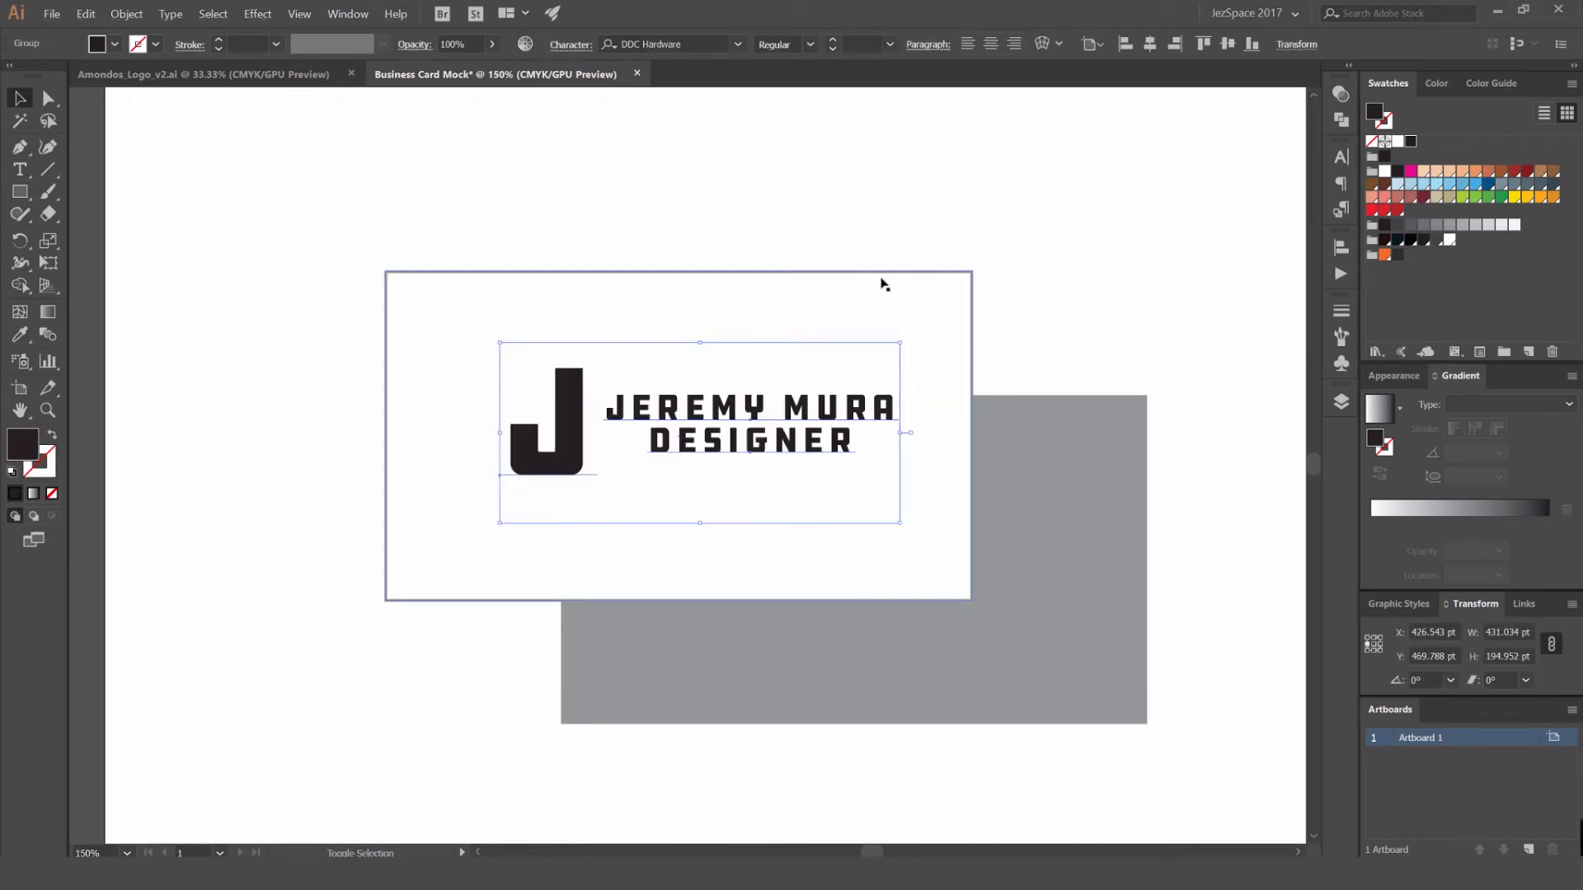
{"action": "left_click", "coordinate": [883, 285], "text": "shift"}
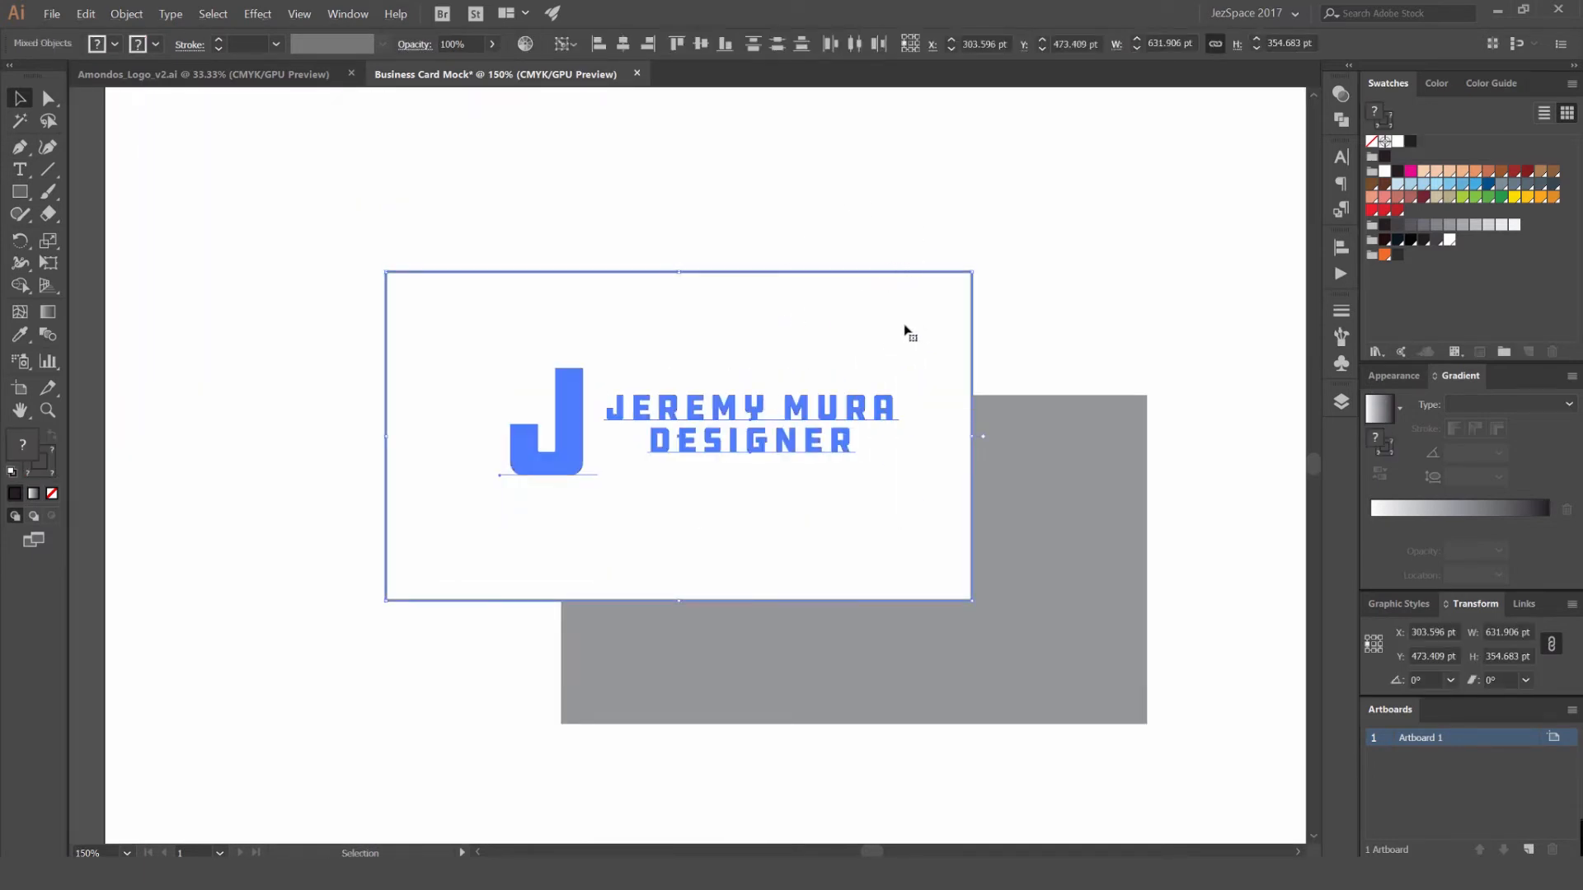
{"action": "left_click", "coordinate": [986, 235]}
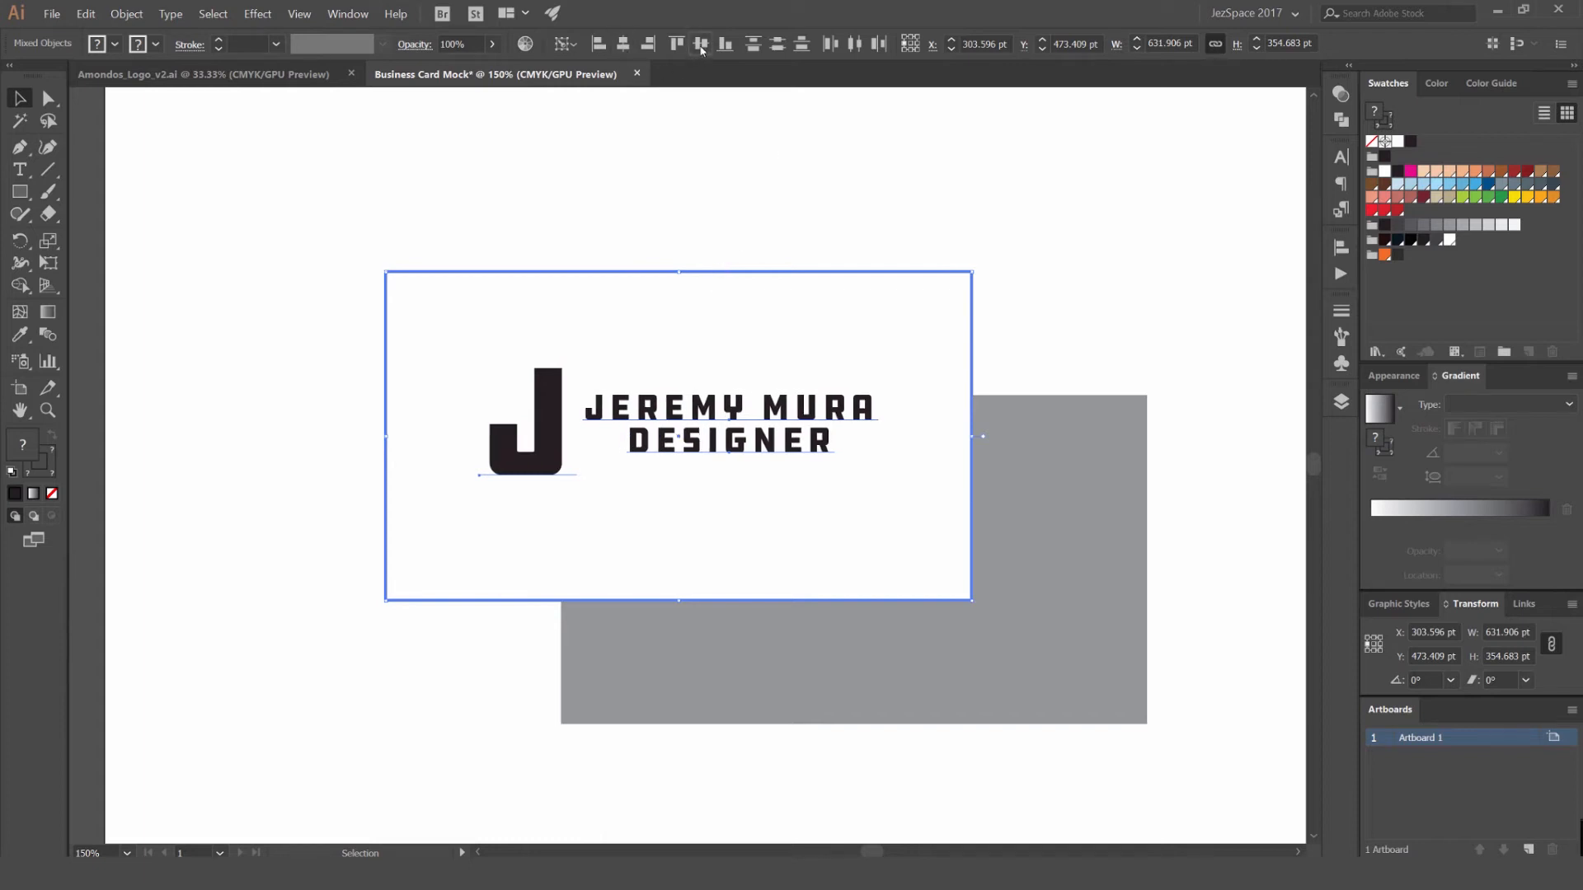
- Check the logo group's visual centring on the white card and nudge it down by 2 pt
{"action": "scroll", "coordinate": [753, 290], "scroll_direction": "down", "scroll_amount": 1}
{"action": "left_click", "coordinate": [835, 243]}
{"action": "scroll", "coordinate": [735, 391], "scroll_direction": "up", "scroll_amount": 2}
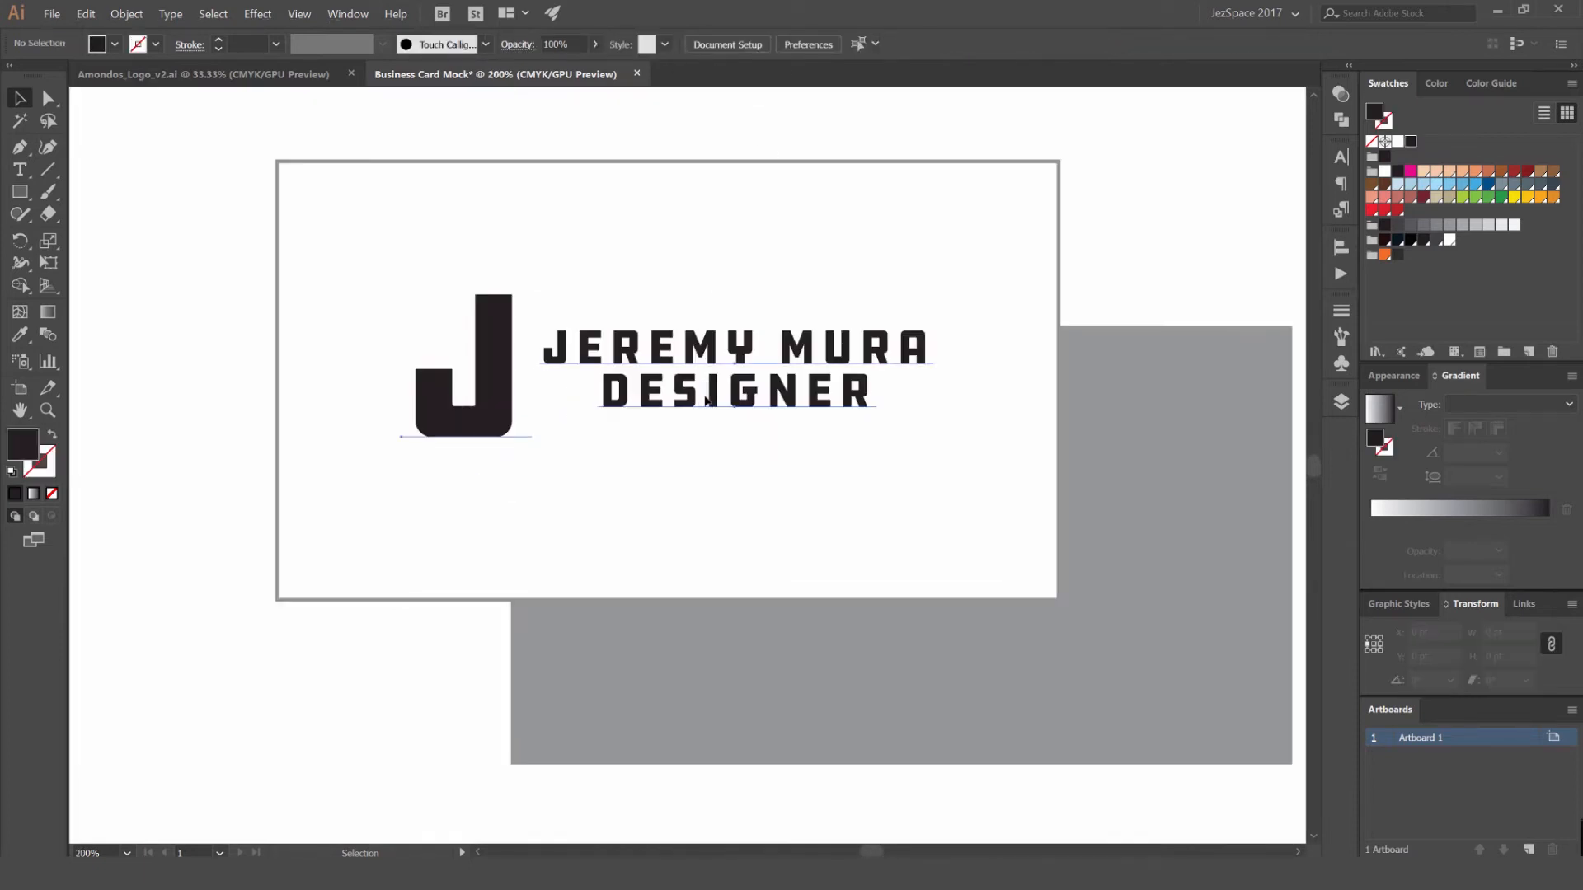
{"action": "left_click", "coordinate": [537, 438]}
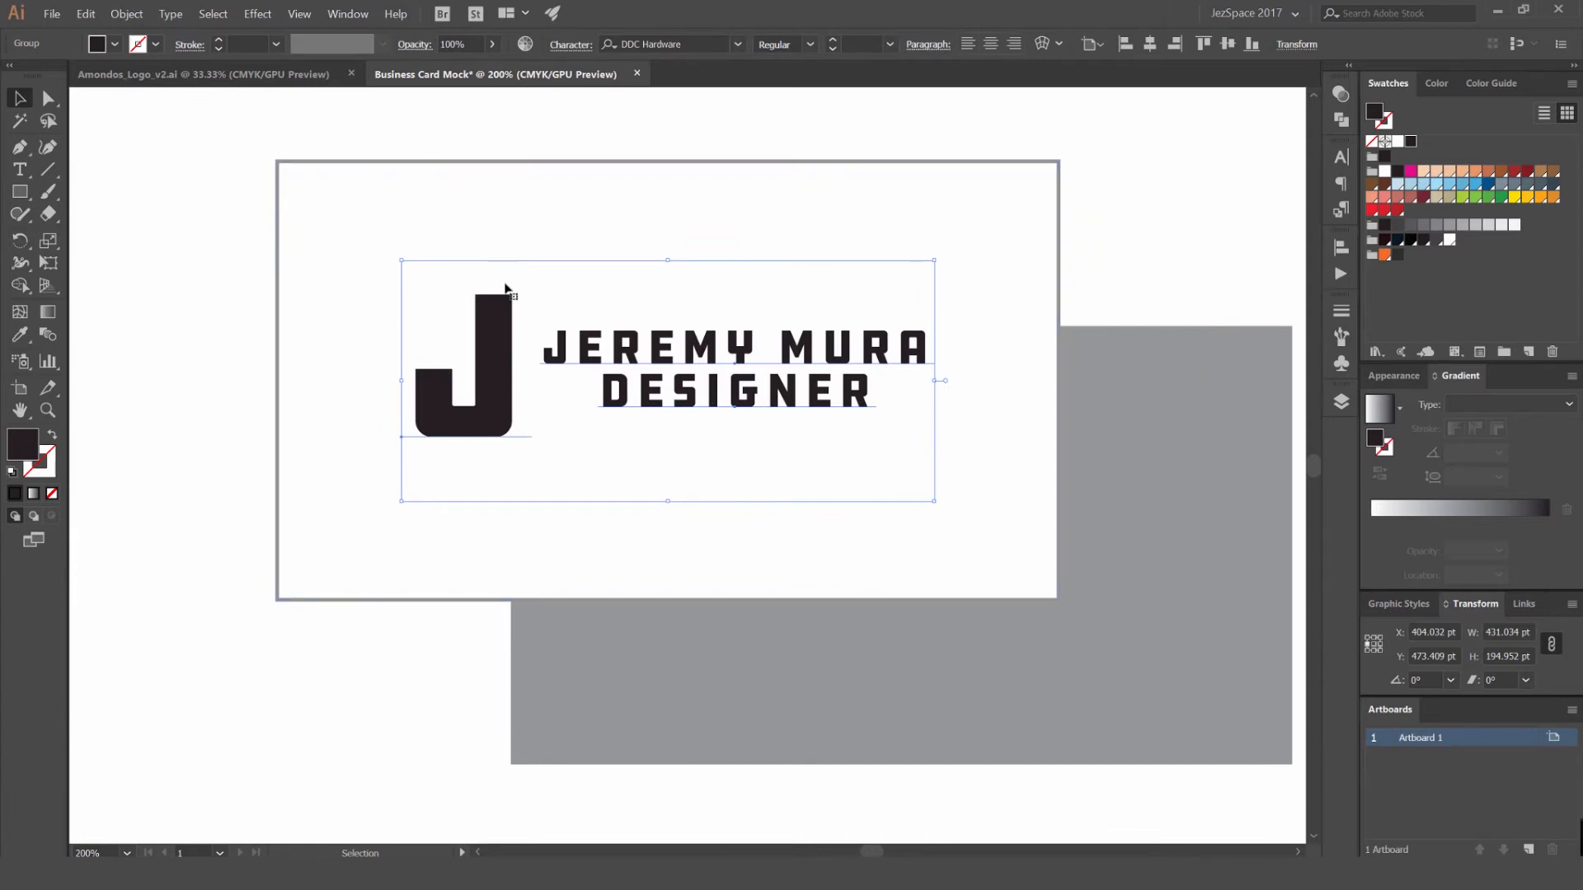
{"action": "scroll", "coordinate": [486, 445], "scroll_direction": "up", "scroll_amount": 1}
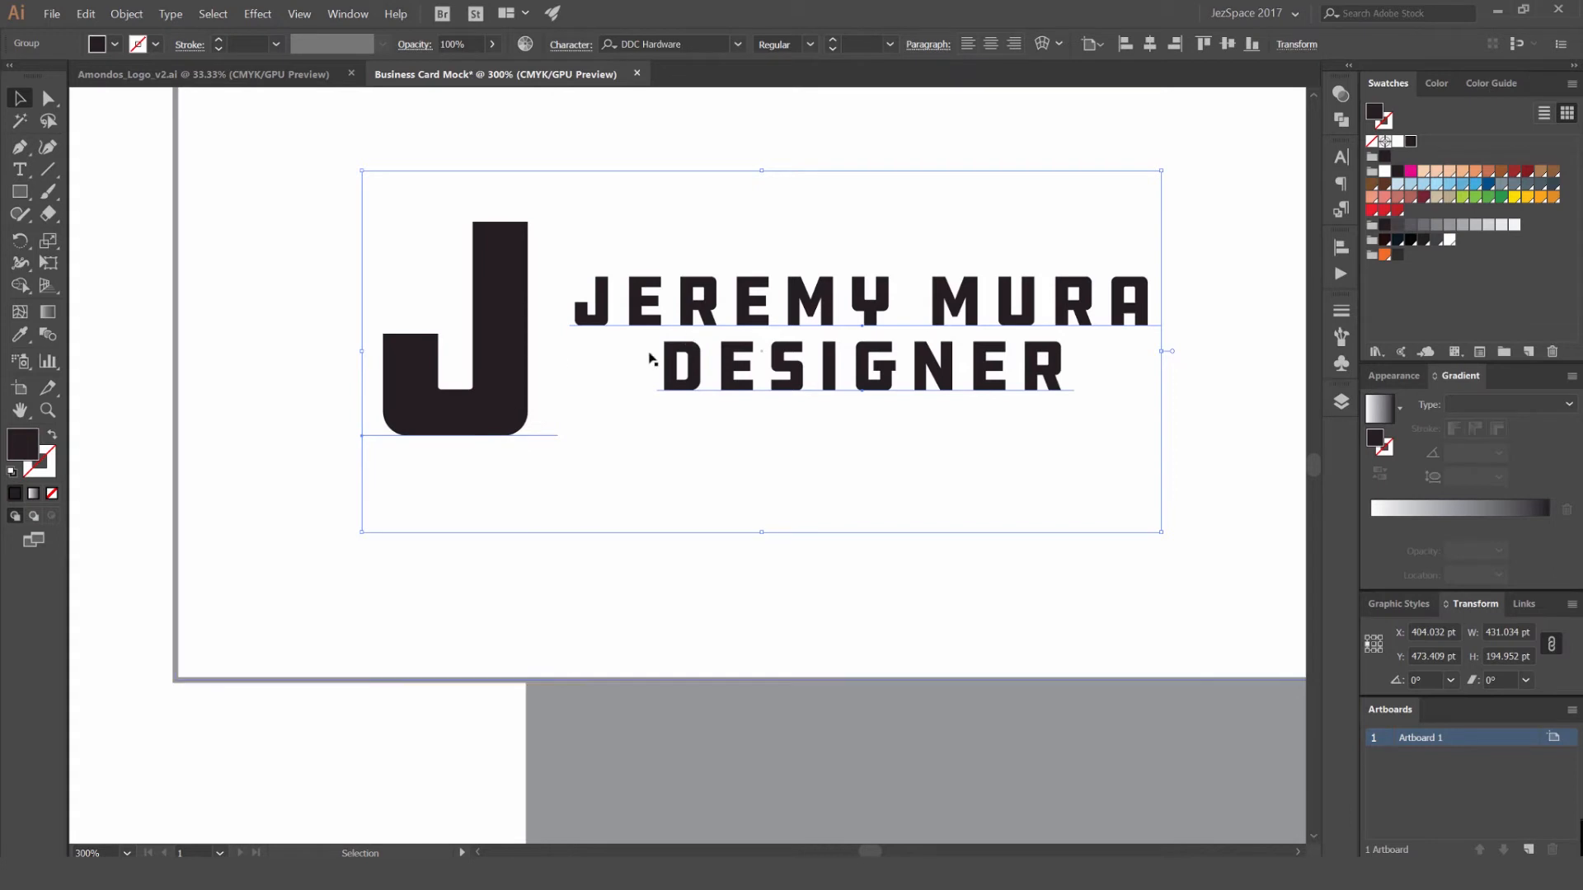
{"action": "scroll", "coordinate": [650, 355], "scroll_direction": "down", "scroll_amount": 1}
{"action": "scroll", "coordinate": [564, 323], "scroll_direction": "up", "scroll_amount": 1}
{"action": "scroll", "coordinate": [821, 481], "scroll_direction": "down", "scroll_amount": 1}
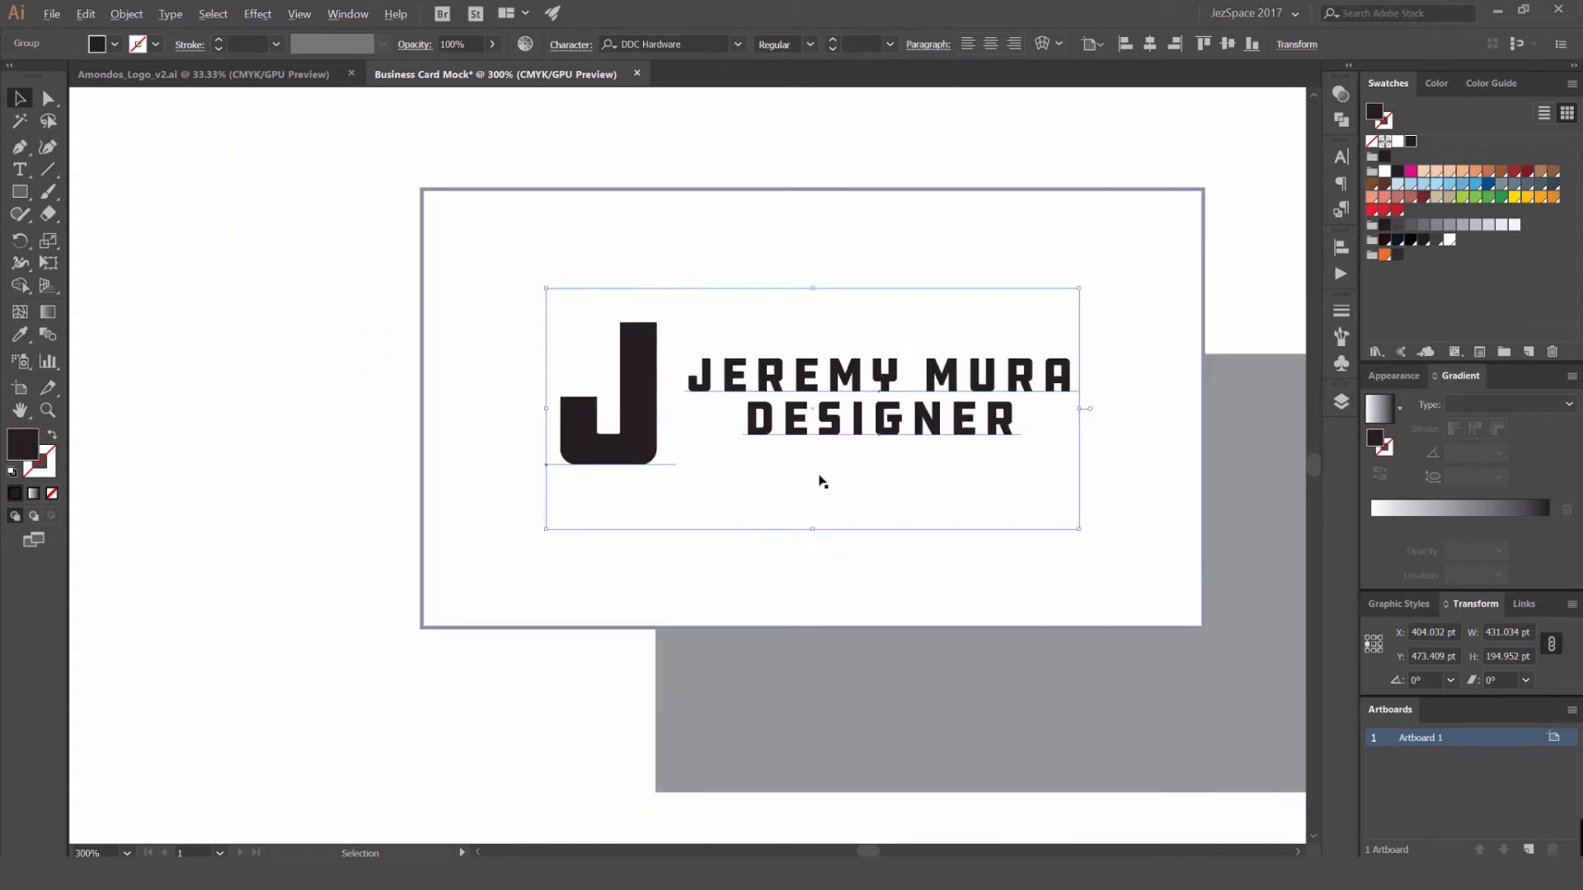
{"action": "scroll", "coordinate": [821, 481], "scroll_direction": "down", "scroll_amount": 1}
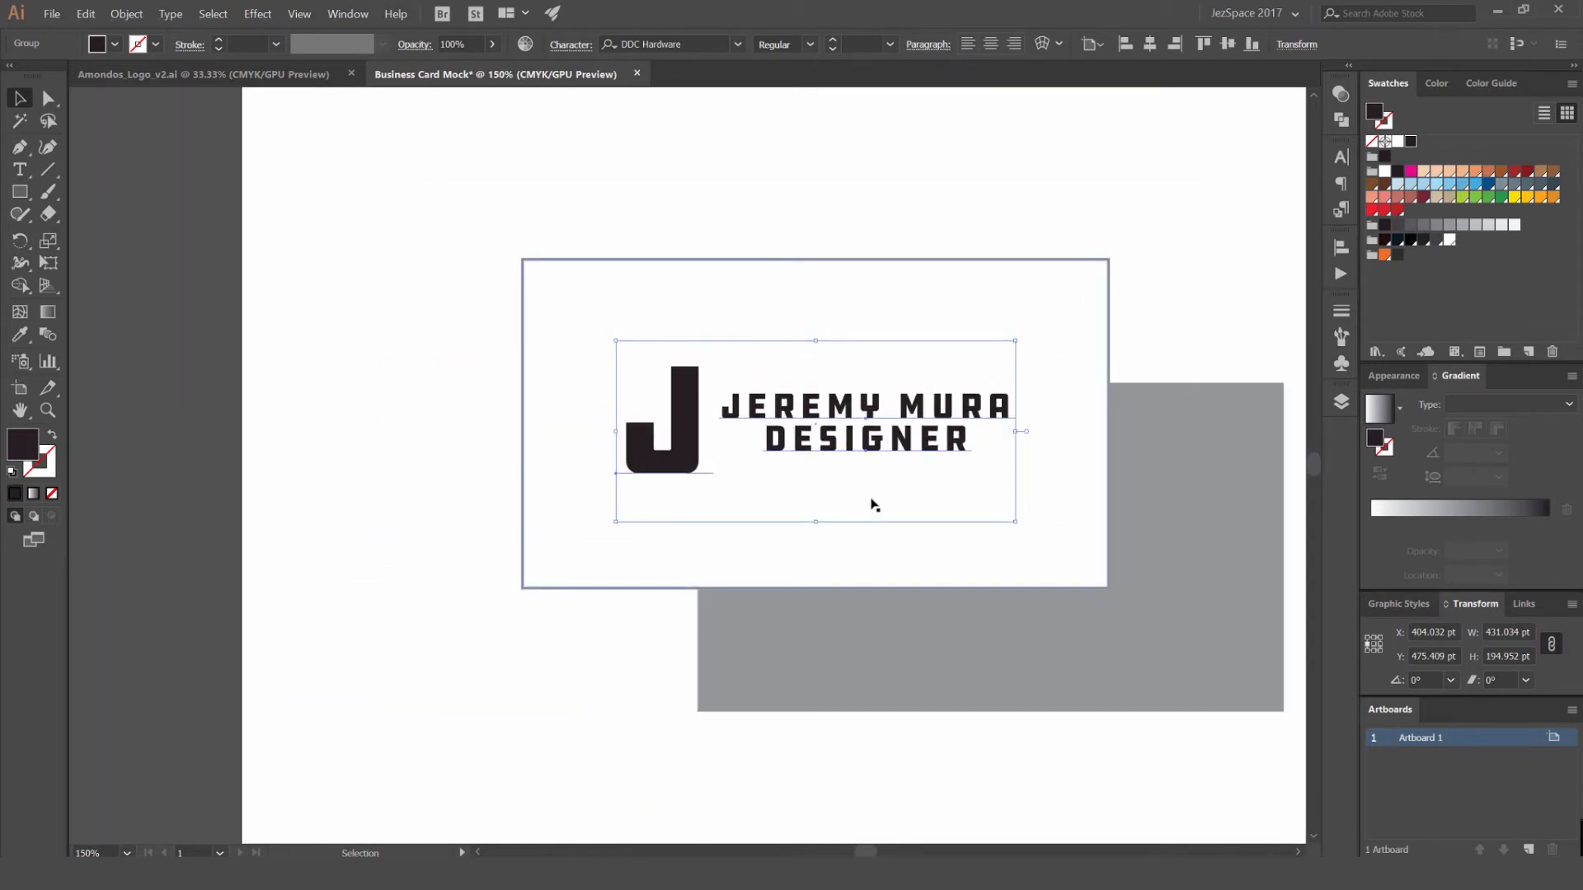
{"action": "left_click", "coordinate": [835, 211]}
{"action": "scroll", "coordinate": [835, 216], "scroll_direction": "down", "scroll_amount": 2}
{"action": "scroll", "coordinate": [862, 301], "scroll_direction": "up", "scroll_amount": 3}
- Fill the logo group with the orange swatch
{"action": "left_click", "coordinate": [863, 345]}
{"action": "scroll", "coordinate": [1165, 184], "scroll_direction": "down", "scroll_amount": 2}
{"action": "scroll", "coordinate": [1166, 184], "scroll_direction": "up", "scroll_amount": 3}
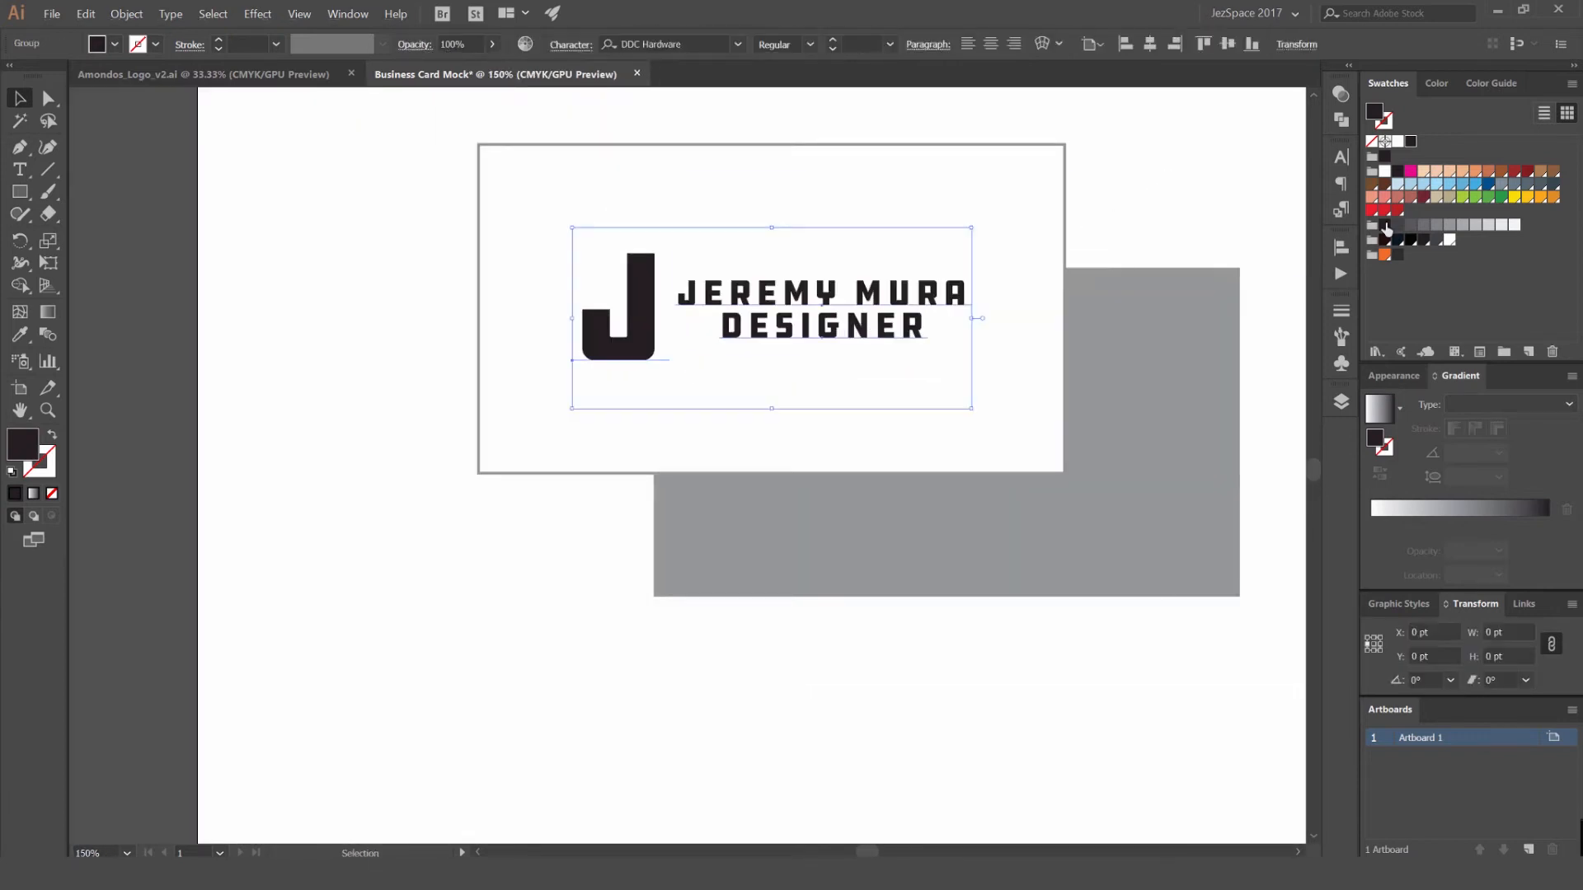
{"action": "left_click", "coordinate": [1385, 255]}
{"action": "left_click", "coordinate": [903, 277]}
- Recolour only the name and DESIGNER lines black, leaving the J orange
{"action": "key", "text": "a"}
{"action": "left_click", "coordinate": [903, 280]}
{"action": "left_click", "coordinate": [1385, 240]}
{"action": "left_click", "coordinate": [1168, 190]}
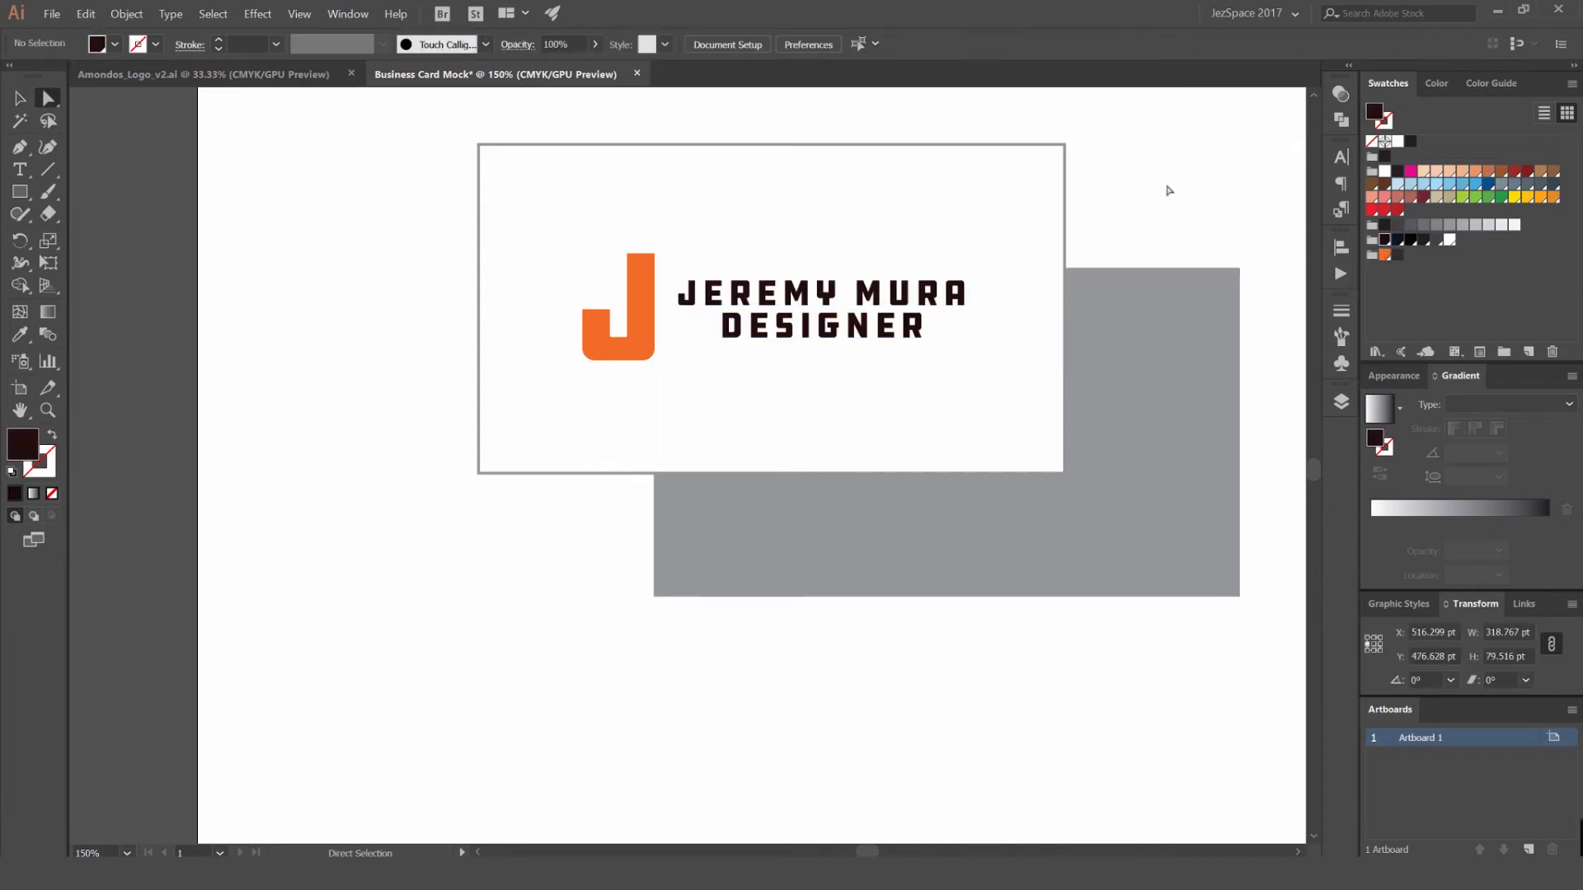
{"action": "left_click", "coordinate": [861, 334]}
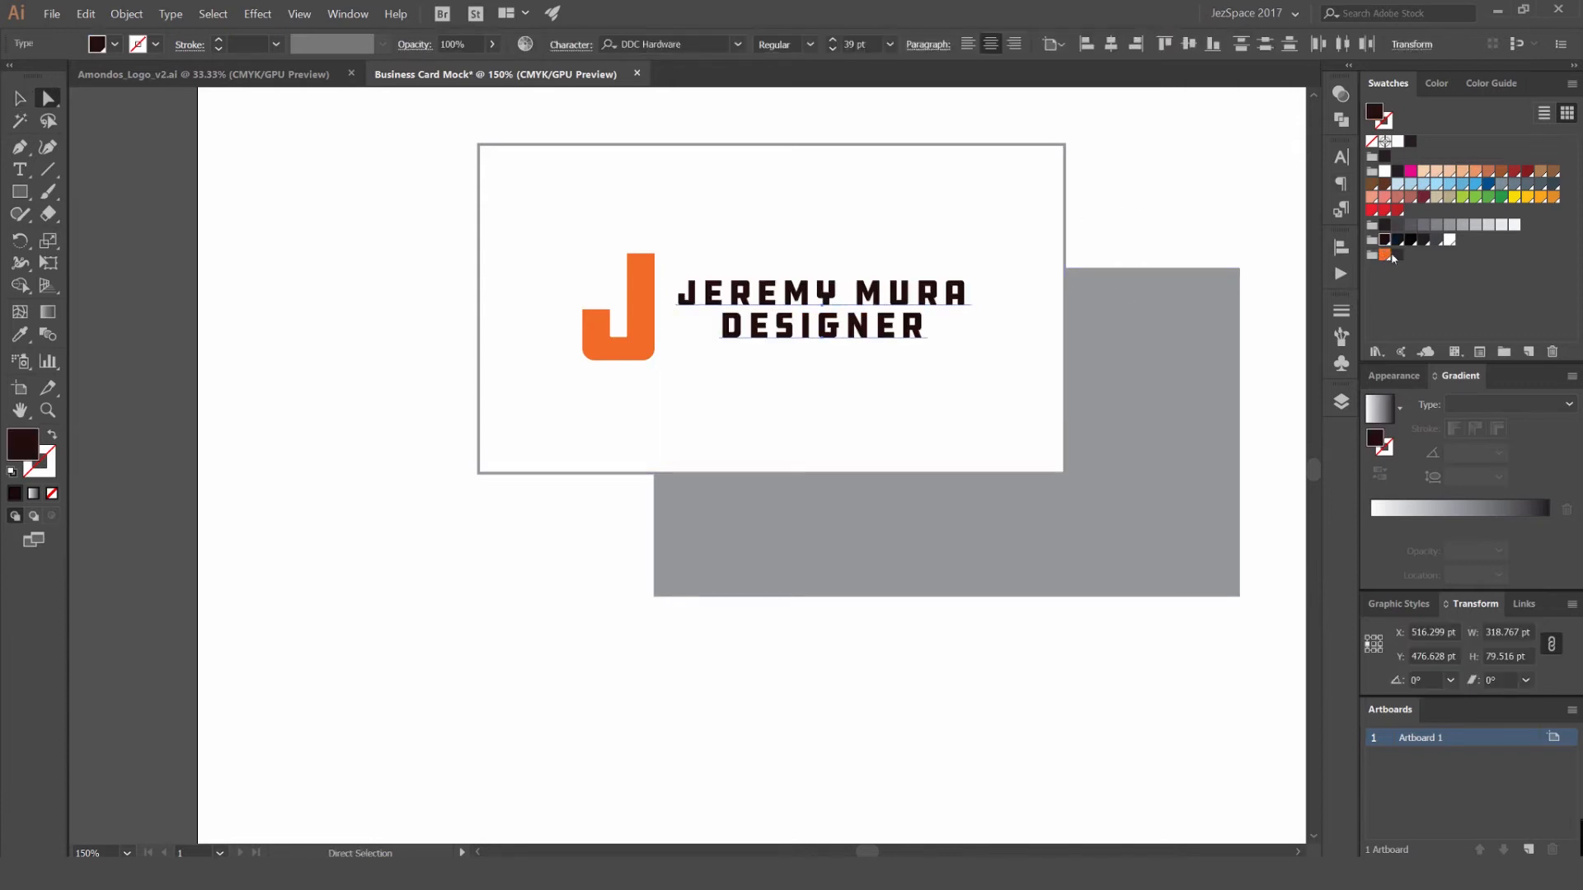
{"action": "left_click", "coordinate": [1410, 241]}
{"action": "left_click", "coordinate": [1154, 188]}
{"action": "scroll", "coordinate": [1165, 170], "scroll_direction": "down", "scroll_amount": 2}
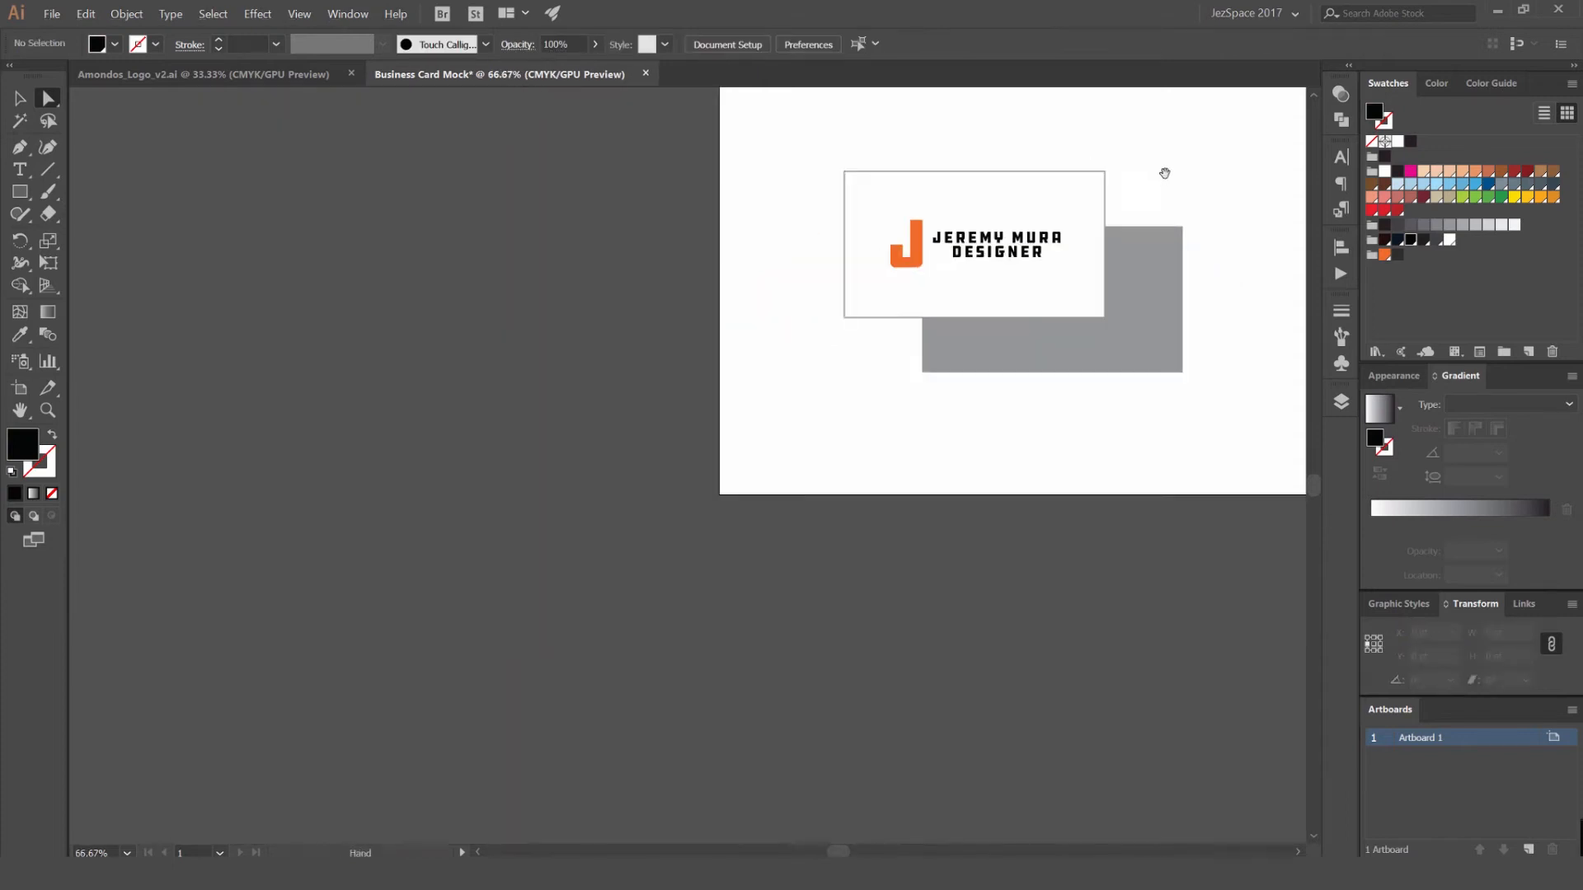
{"action": "left_click_drag", "start_coordinate": [1166, 170], "coordinate": [952, 246]}
{"action": "scroll", "coordinate": [952, 246], "scroll_direction": "down", "scroll_amount": 1}
{"action": "scroll", "coordinate": [876, 283], "scroll_direction": "up", "scroll_amount": 3}
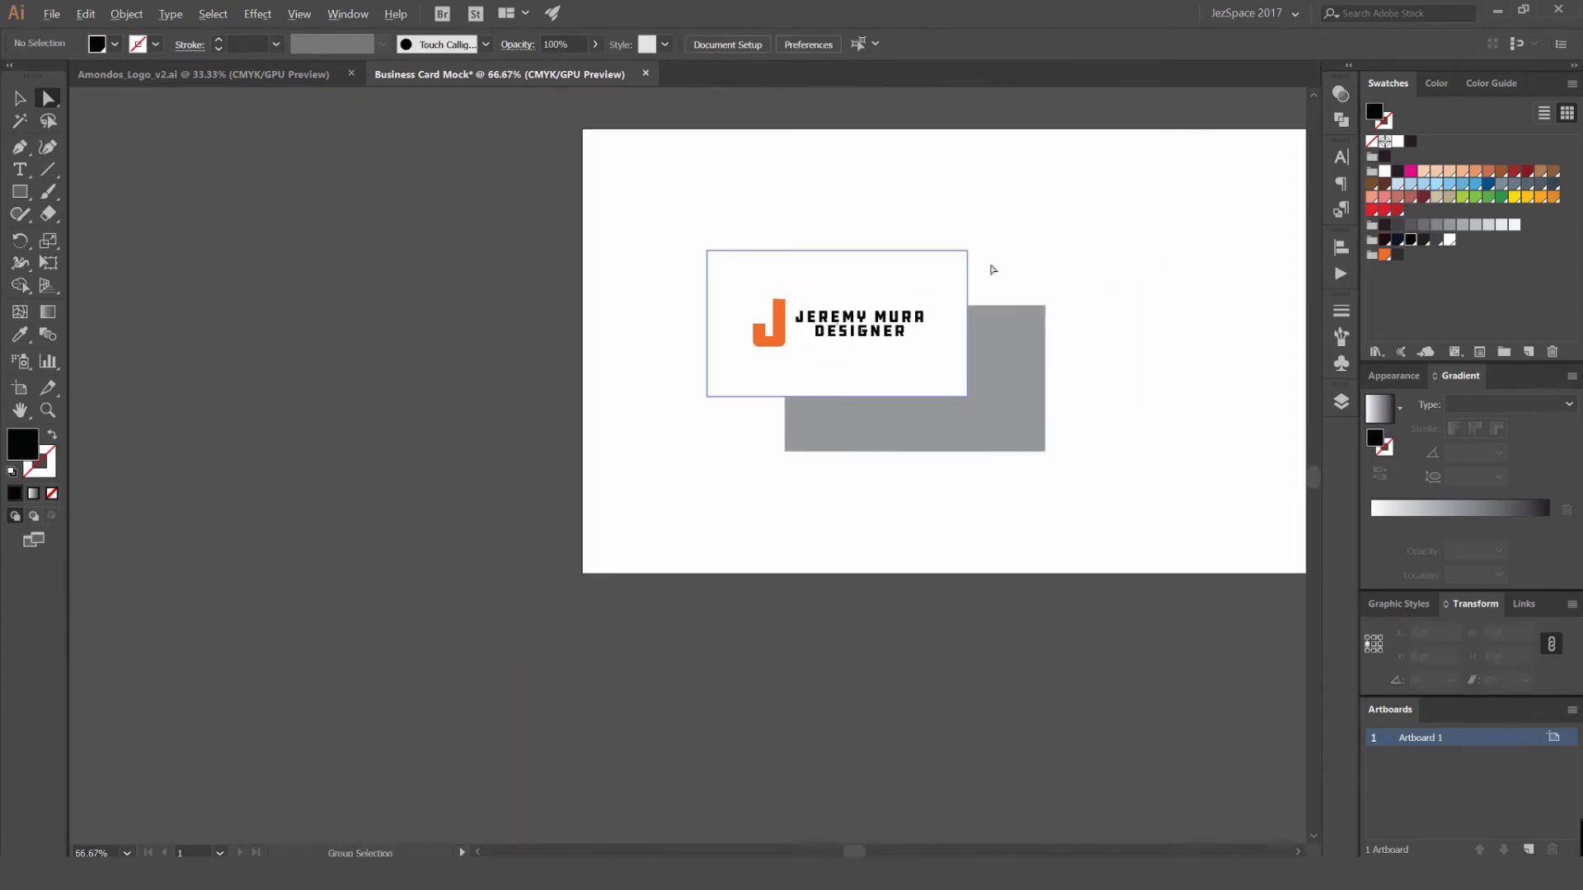
{"action": "scroll", "coordinate": [908, 244], "scroll_direction": "down", "scroll_amount": 4}
{"action": "scroll", "coordinate": [809, 272], "scroll_direction": "up", "scroll_amount": 3}
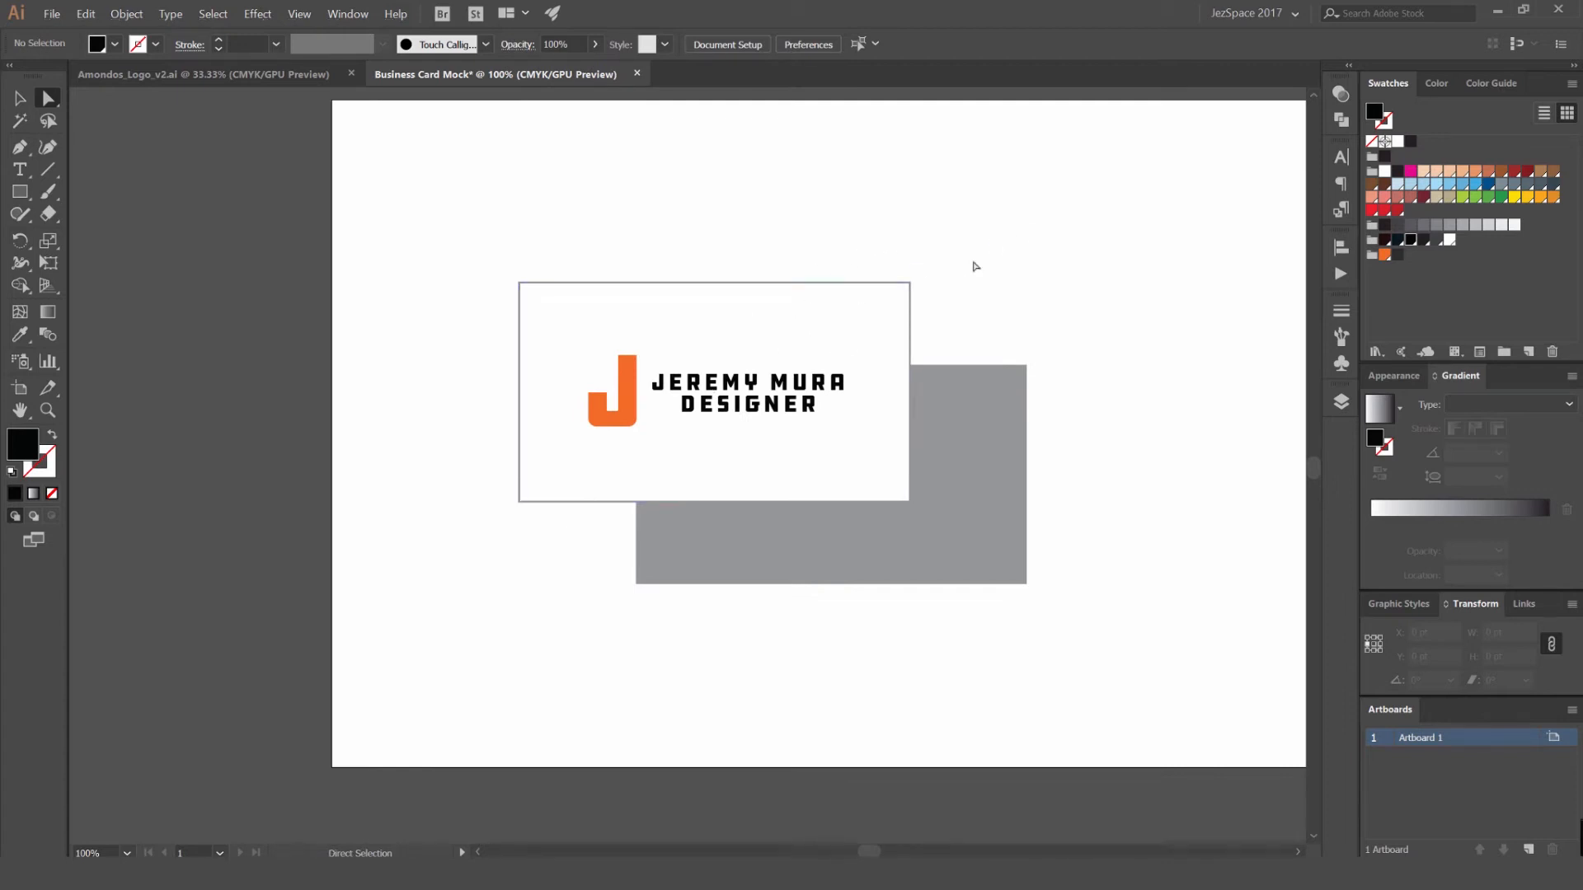
{"action": "scroll", "coordinate": [975, 266], "scroll_direction": "down", "scroll_amount": 1}
{"action": "scroll", "coordinate": [855, 470], "scroll_direction": "up", "scroll_amount": 1}
- Try moving the white front rectangle, and undo the move
{"action": "key", "text": "v"}
{"action": "left_click", "coordinate": [837, 447]}
{"action": "left_click", "coordinate": [1082, 346]}
{"action": "scroll", "coordinate": [815, 463], "scroll_direction": "up", "scroll_amount": 1}
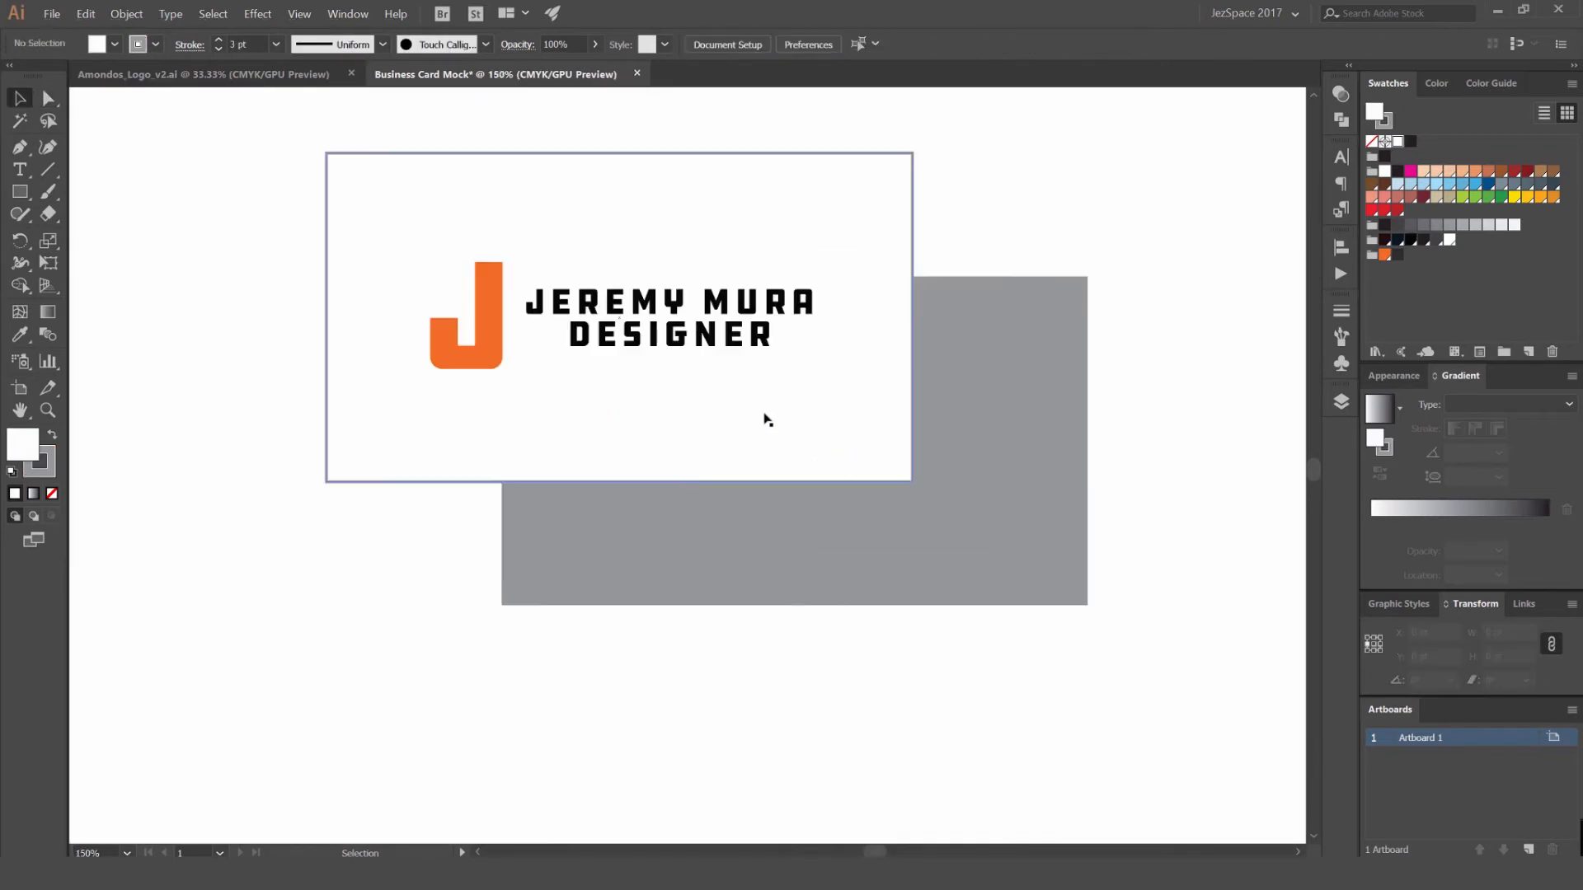
{"action": "left_click_drag", "start_coordinate": [832, 451], "coordinate": [780, 400]}
{"action": "key", "text": "ctrl+z"}
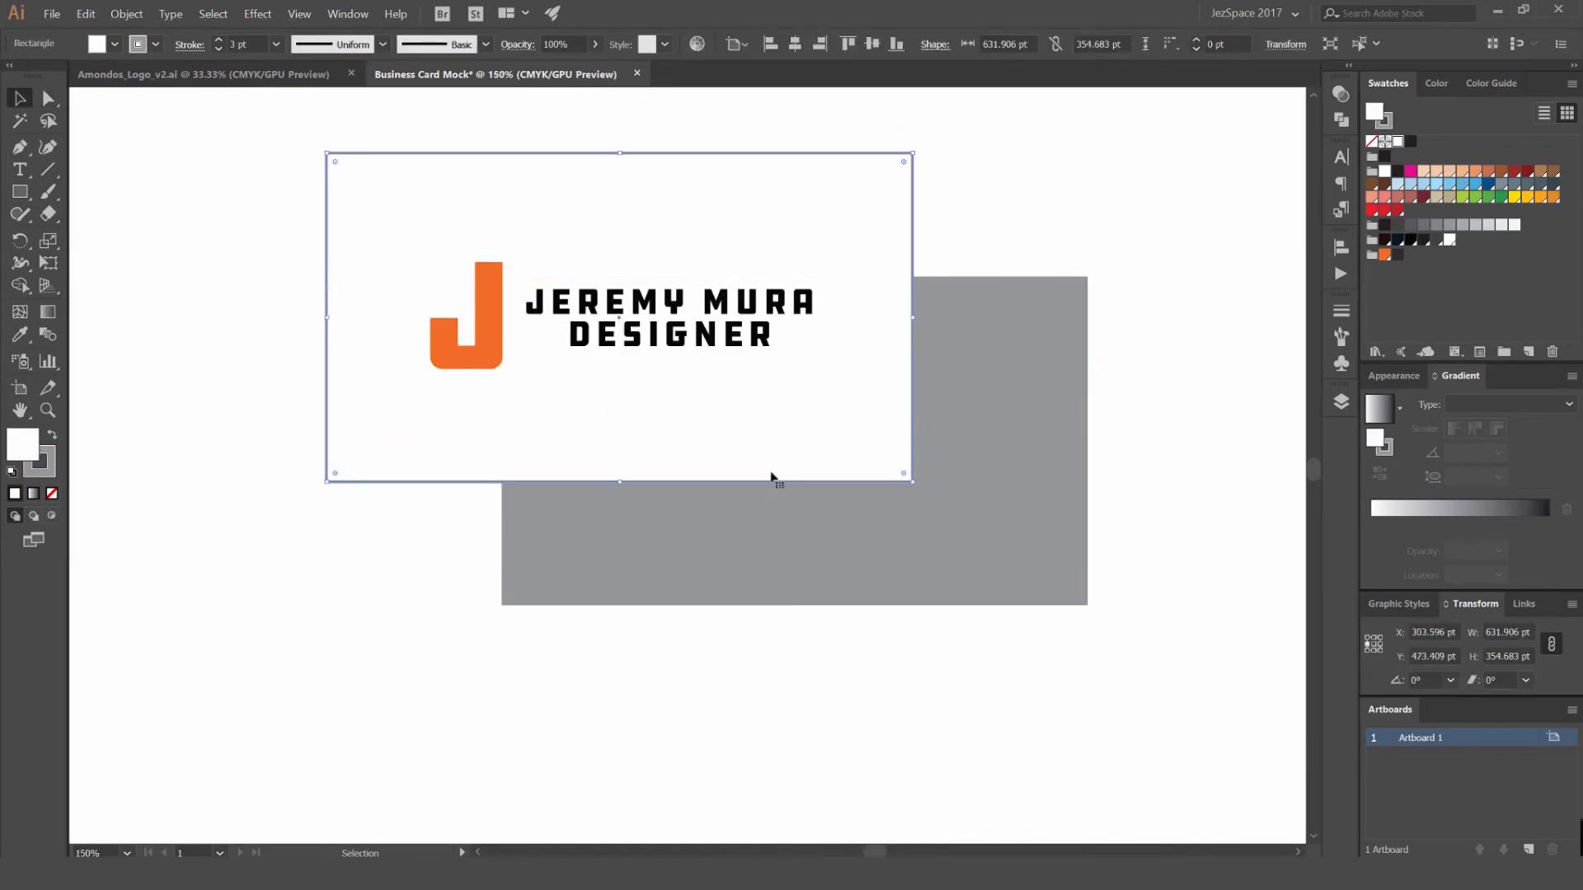
- Start a Multiply drop shadow effect on the selected white front rectangle, with the result previewed on the canvas
{"action": "left_click", "coordinate": [1394, 376]}
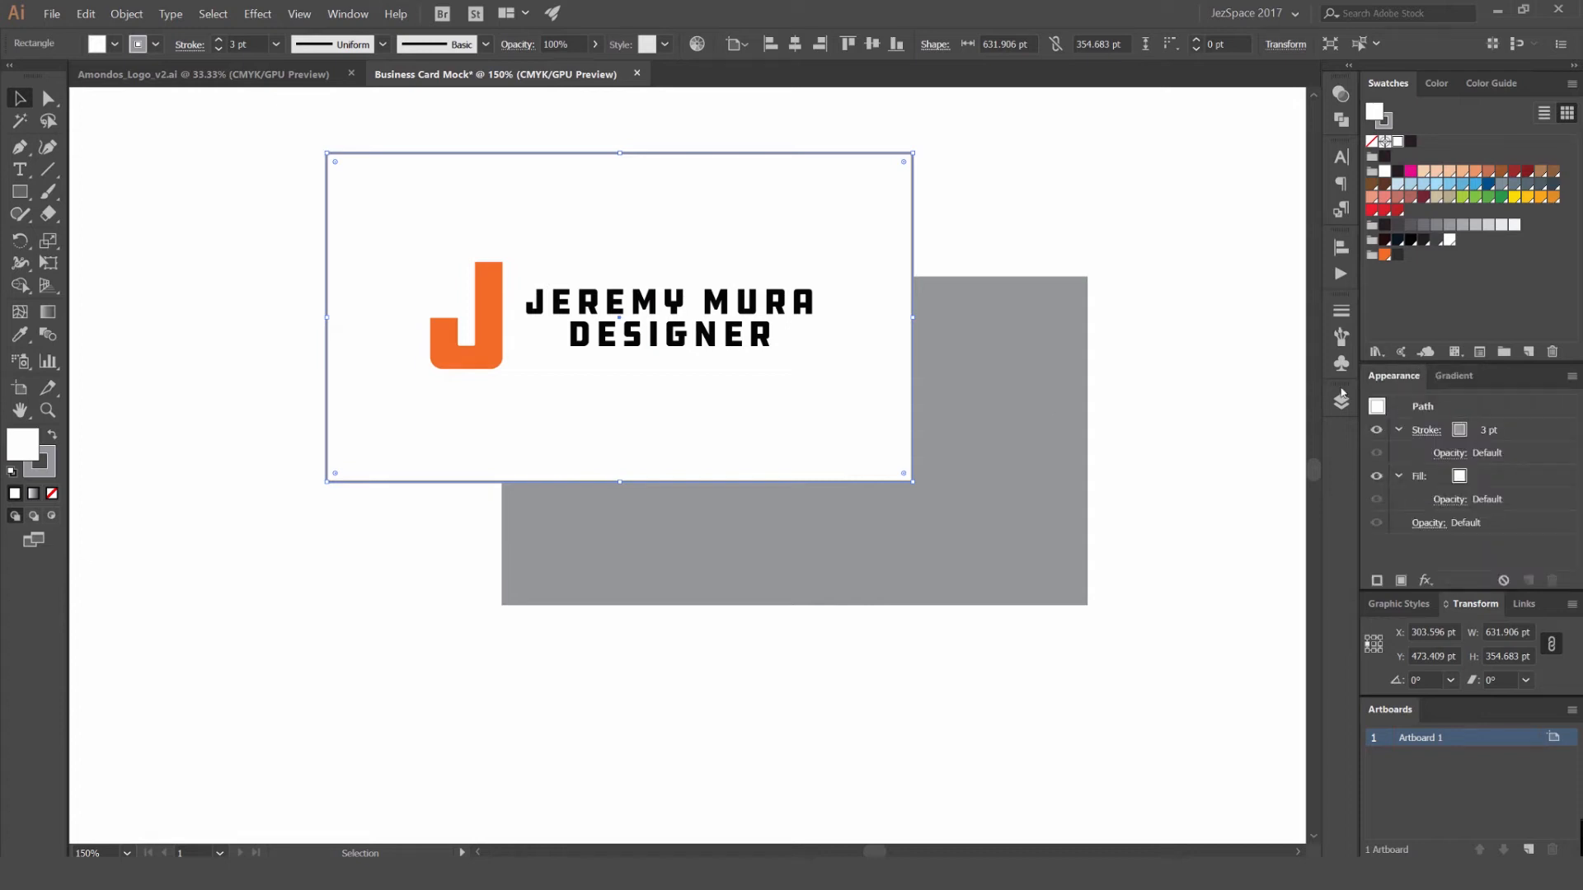
{"action": "left_click", "coordinate": [346, 15]}
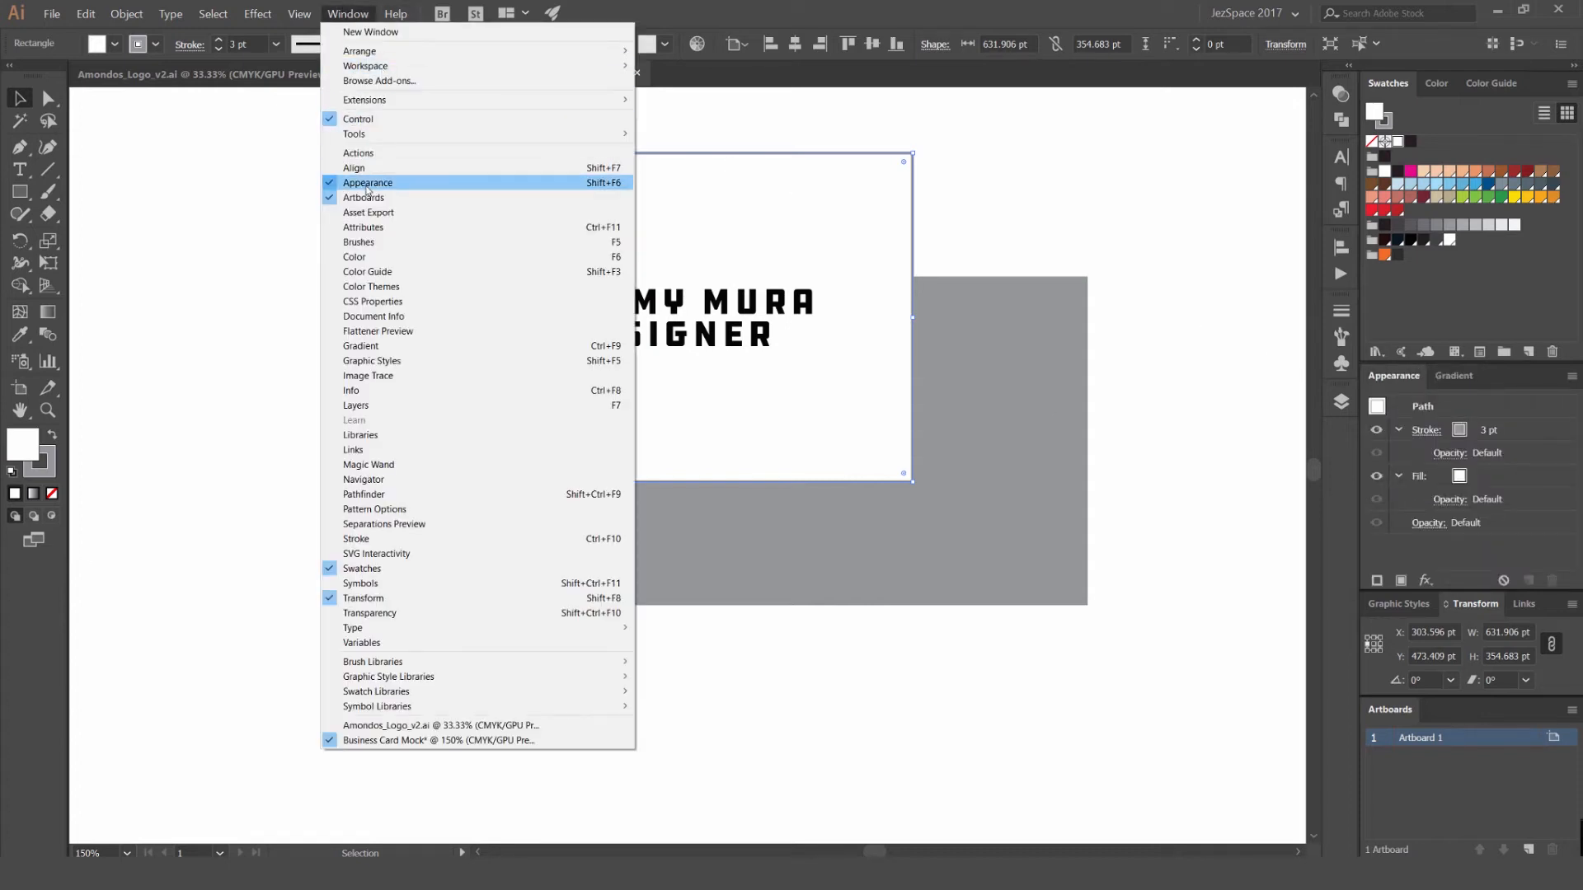
{"action": "left_click", "coordinate": [343, 23]}
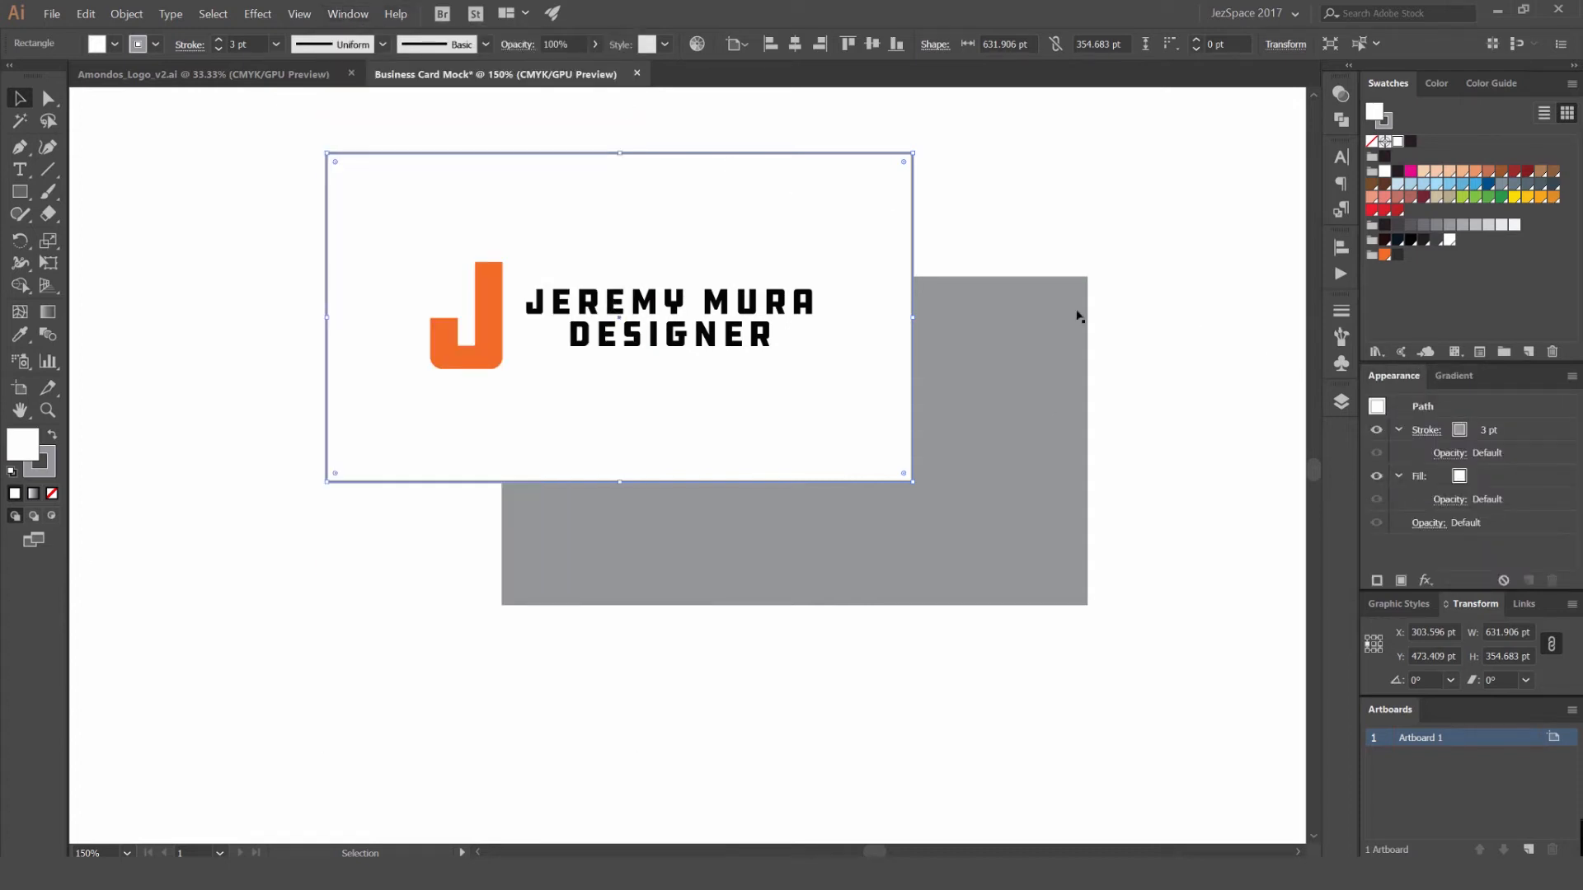
{"action": "left_click", "coordinate": [1425, 581]}
{"action": "mouse_move", "coordinate": [1475, 370]}
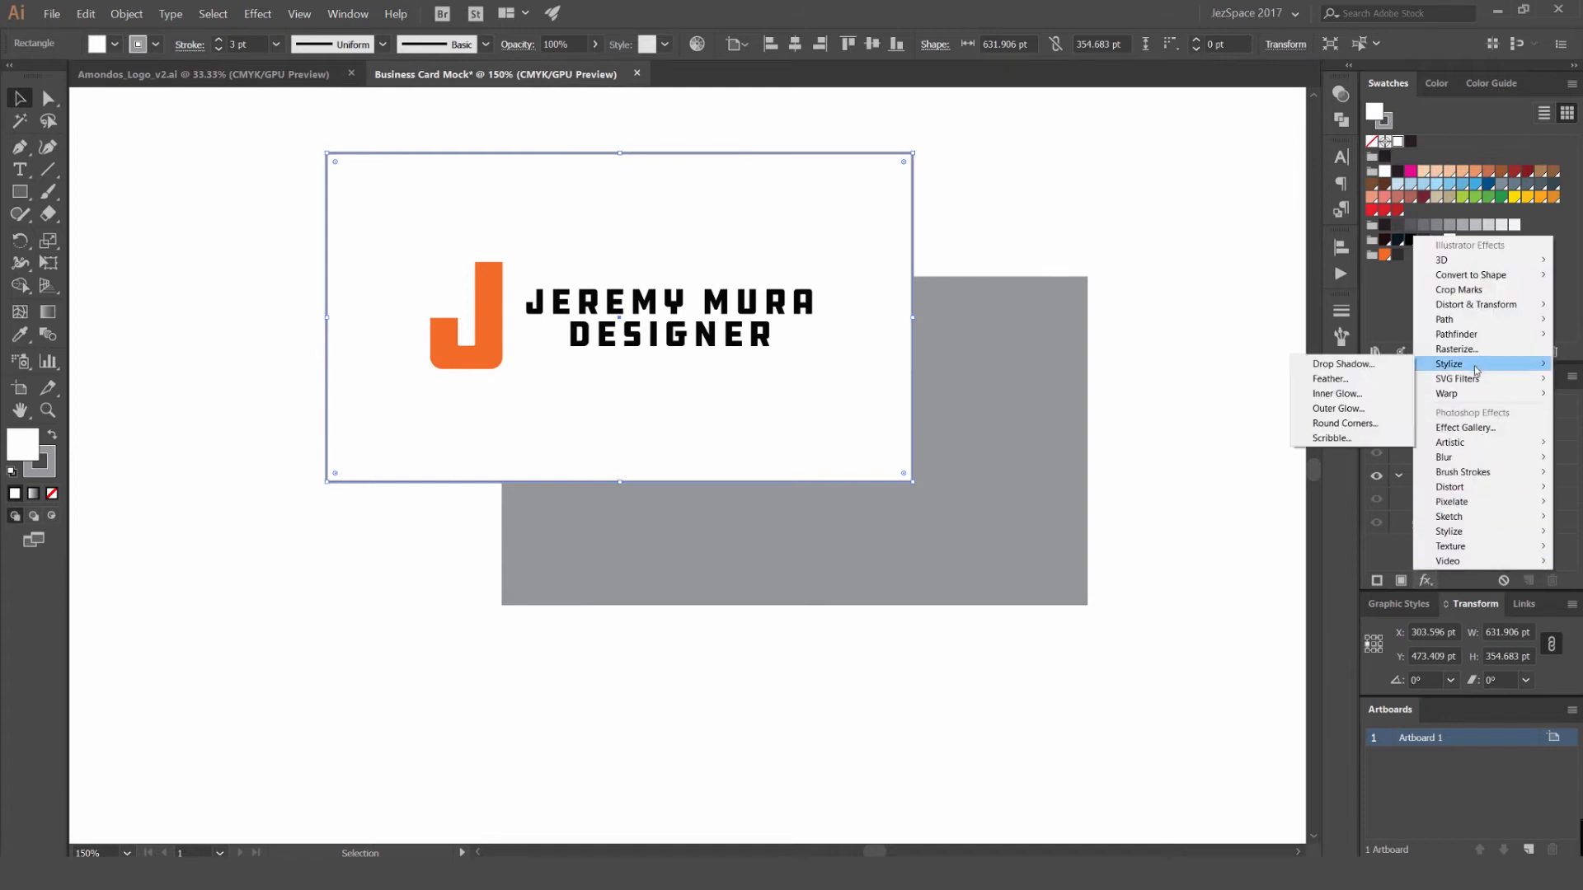
{"action": "left_click", "coordinate": [1358, 365]}
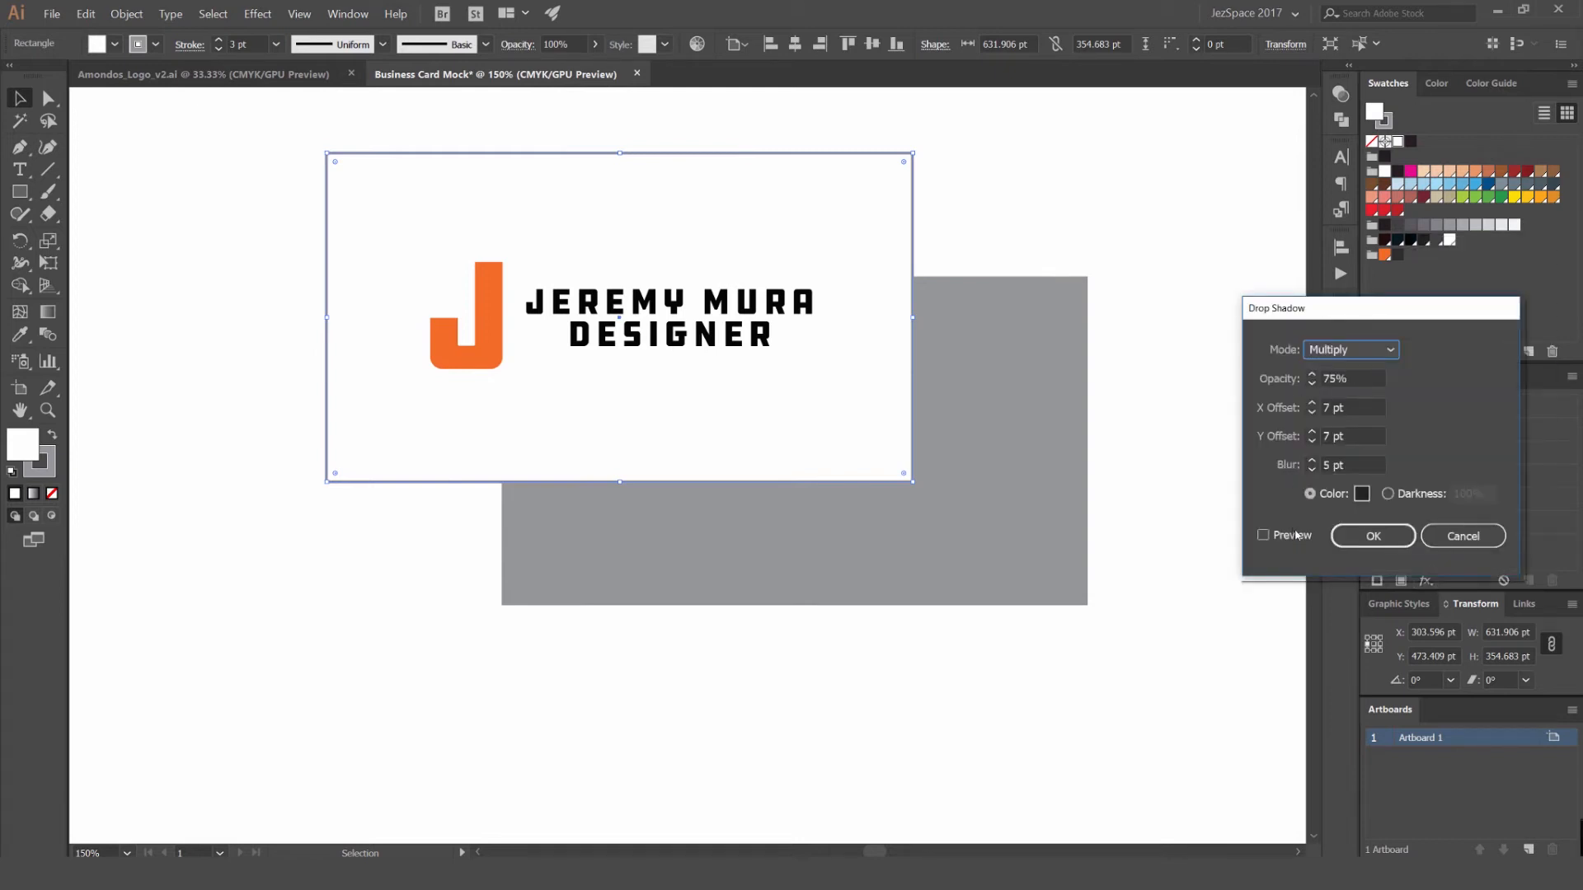
{"action": "left_click_drag", "start_coordinate": [1316, 310], "coordinate": [1123, 293]}
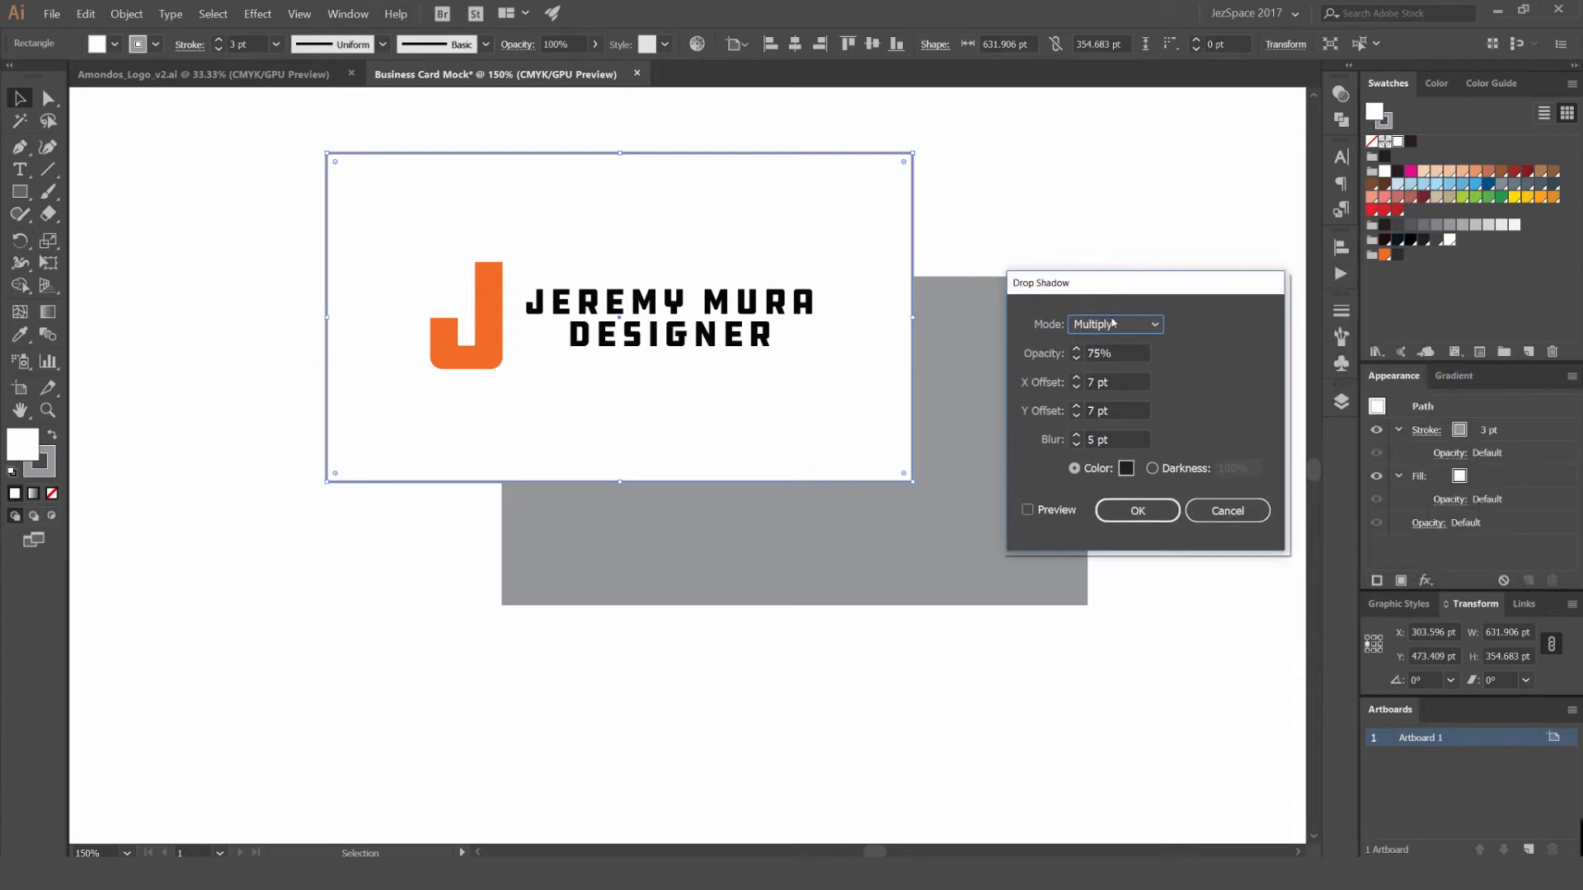
{"action": "left_click", "coordinate": [1028, 511]}
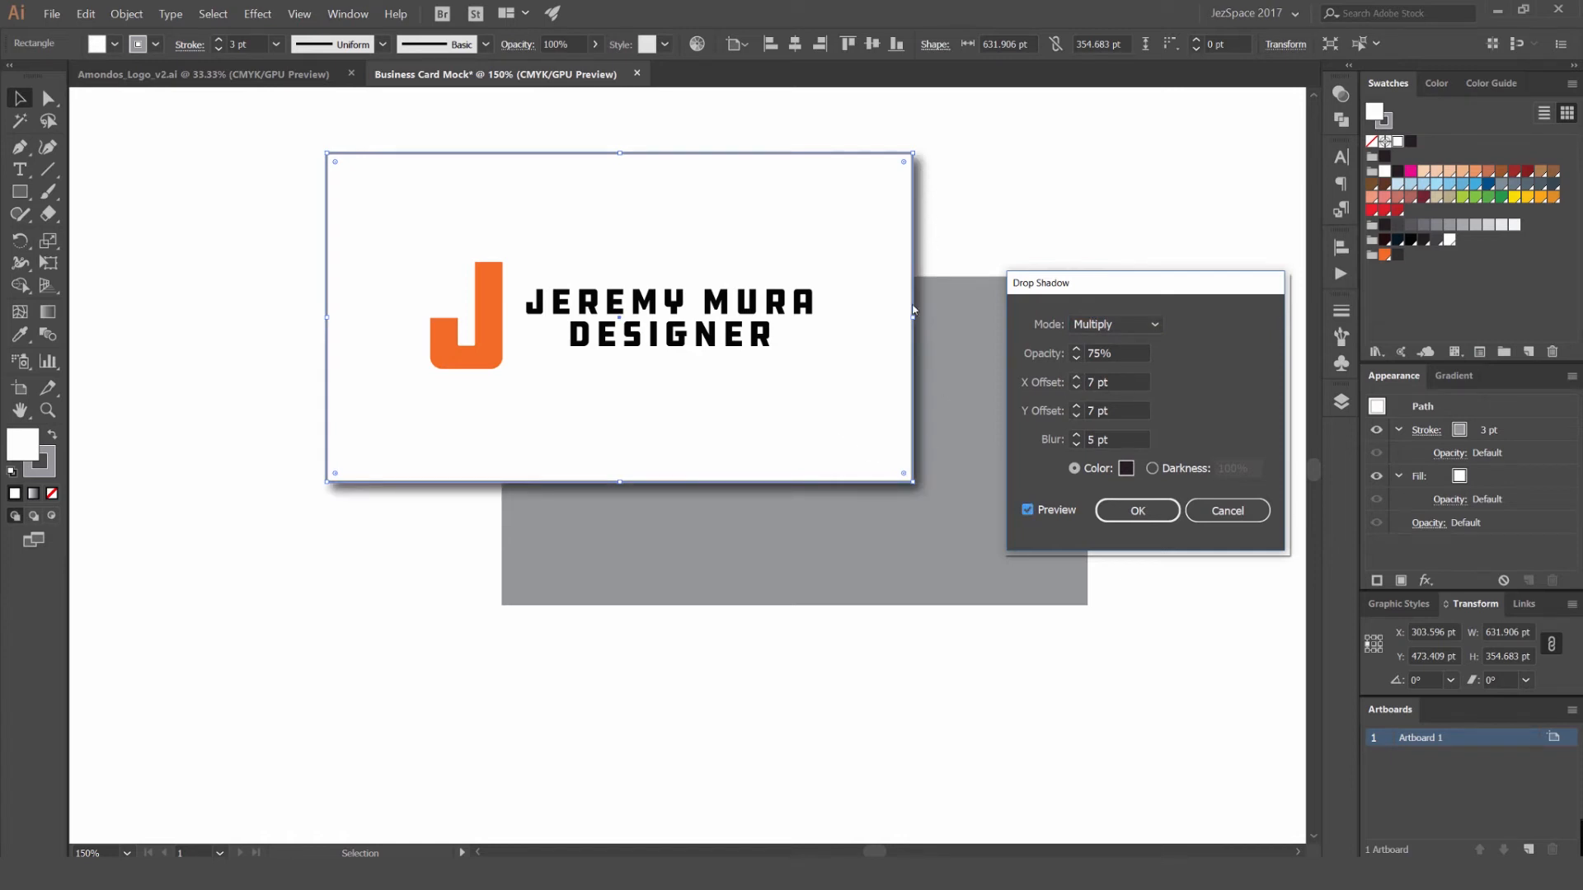
- Set the drop shadow's blur to 3 pt and its opacity to 35%
{"action": "left_click", "coordinate": [1097, 439]}
{"action": "left_click", "coordinate": [1109, 441]}
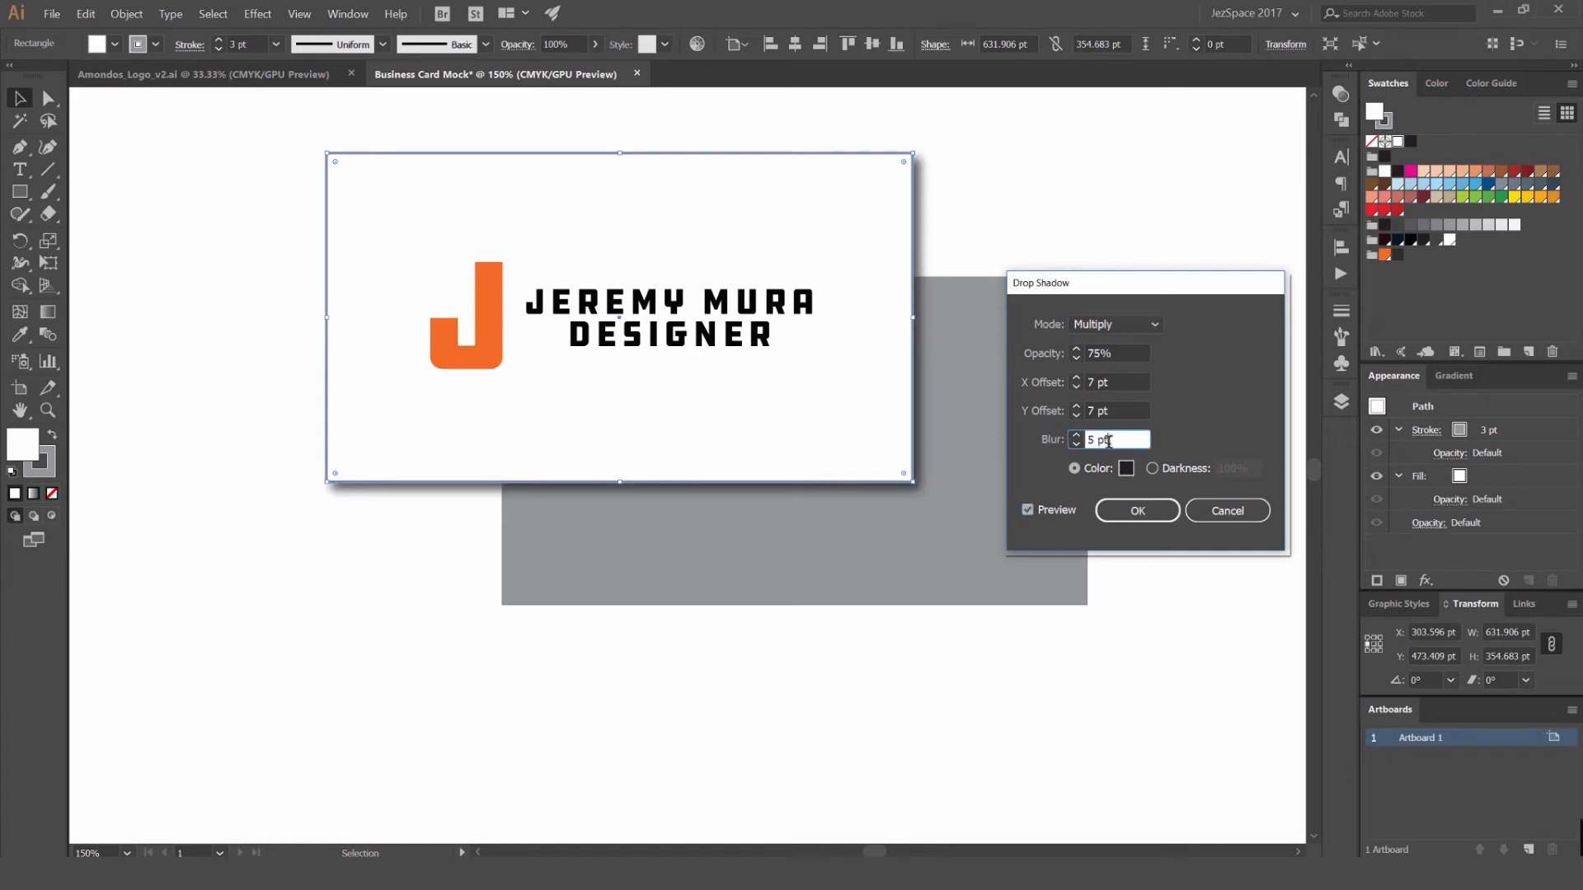
{"action": "double_click", "coordinate": [1093, 441]}
{"action": "type", "text": "3"}
{"action": "left_click", "coordinate": [1121, 412]}
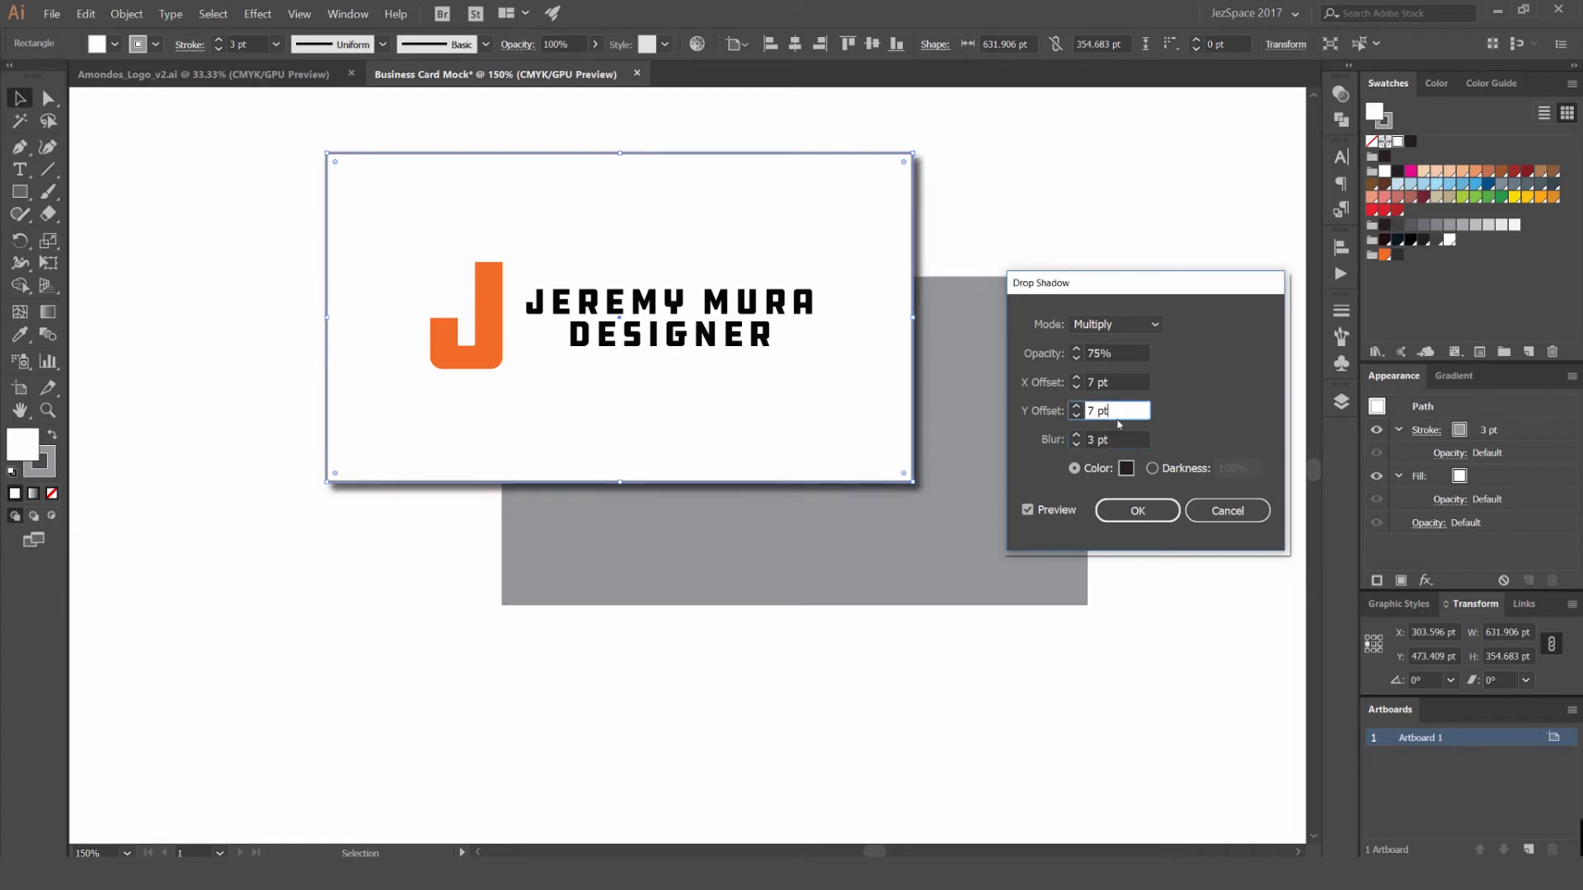
{"action": "left_click", "coordinate": [1087, 355]}
{"action": "double_click", "coordinate": [1092, 354]}
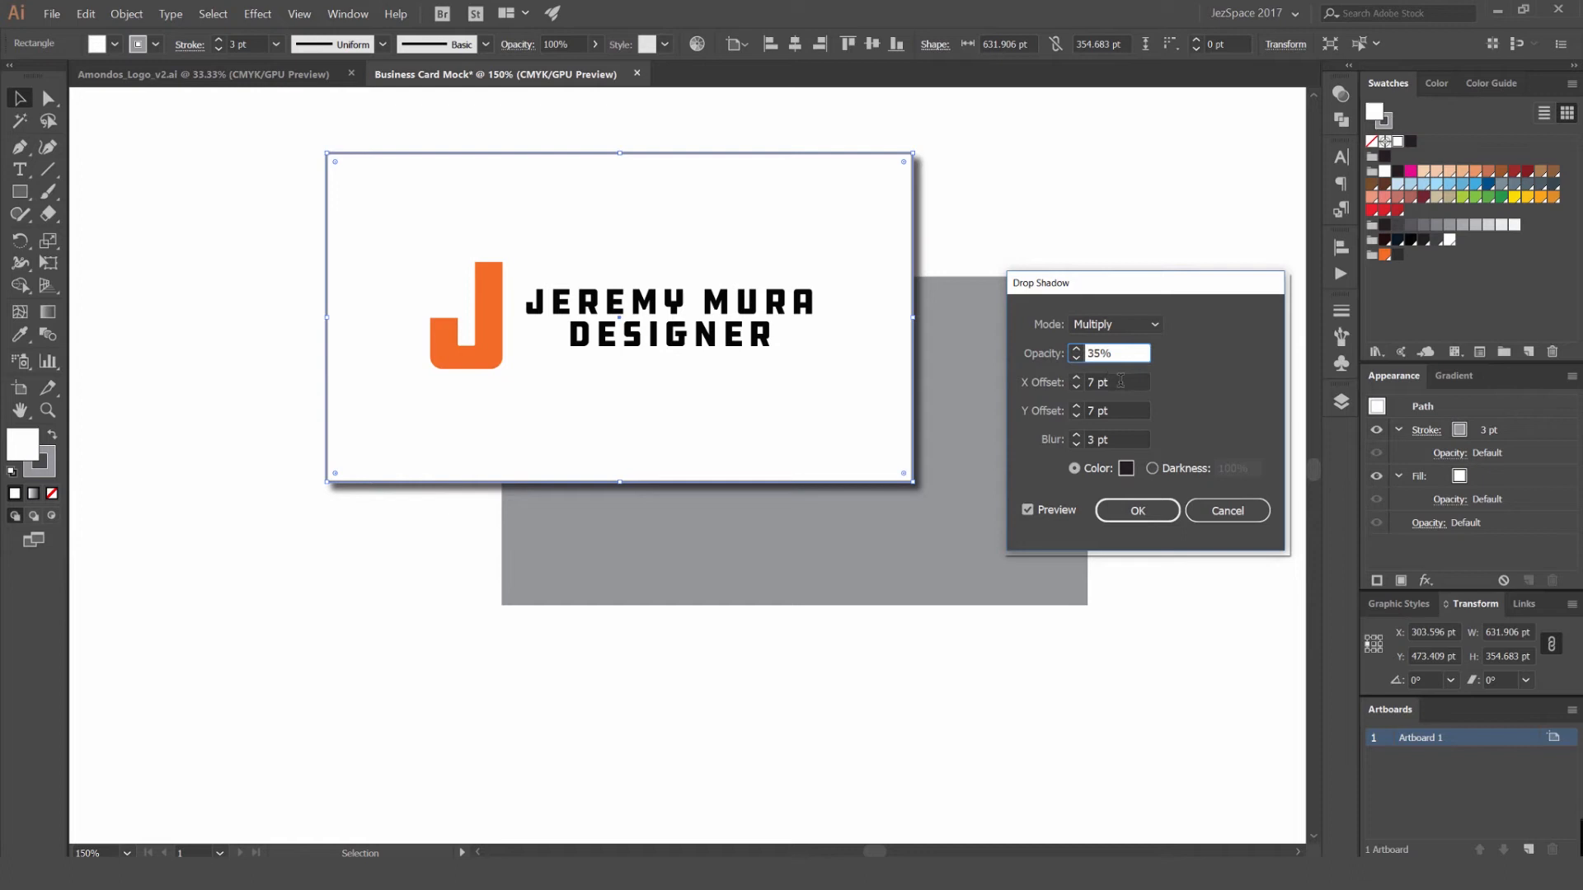
- Set both the X and Y offsets of the drop shadow to 4 pt
{"action": "left_click", "coordinate": [1122, 381]}
{"action": "double_click", "coordinate": [1092, 381]}
{"action": "double_click", "coordinate": [1092, 410]}
{"action": "type", "text": "4"}
{"action": "left_click", "coordinate": [1113, 383]}
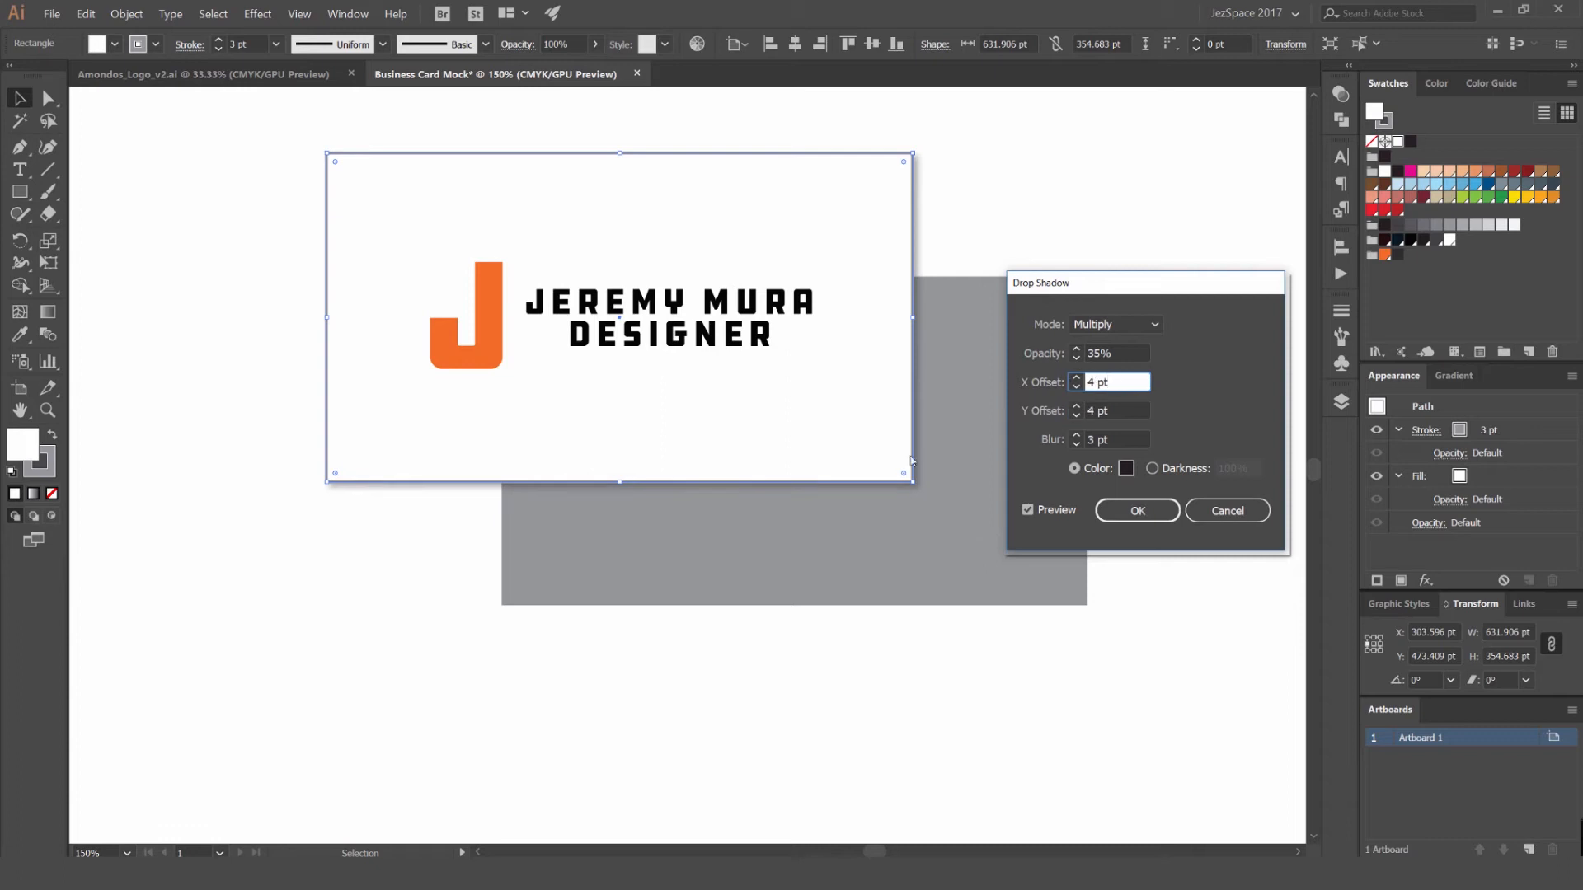
- Try larger drop shadow offsets of 11 pt in X and 13 pt in Y, and return both to 4 pt
{"action": "left_click", "coordinate": [1075, 379]}
{"action": "left_click", "coordinate": [1075, 378]}
{"action": "left_click", "coordinate": [1075, 378]}
{"action": "left_click", "coordinate": [1075, 378]}
{"action": "left_click", "coordinate": [1075, 408]}
{"action": "left_click", "coordinate": [1075, 409]}
{"action": "left_click", "coordinate": [1075, 408]}
{"action": "left_click", "coordinate": [1075, 408]}
{"action": "left_click", "coordinate": [1075, 409]}
{"action": "key", "text": "Up"}
{"action": "key", "text": "Up"}
{"action": "key", "text": "Up"}
{"action": "key", "text": "Up"}
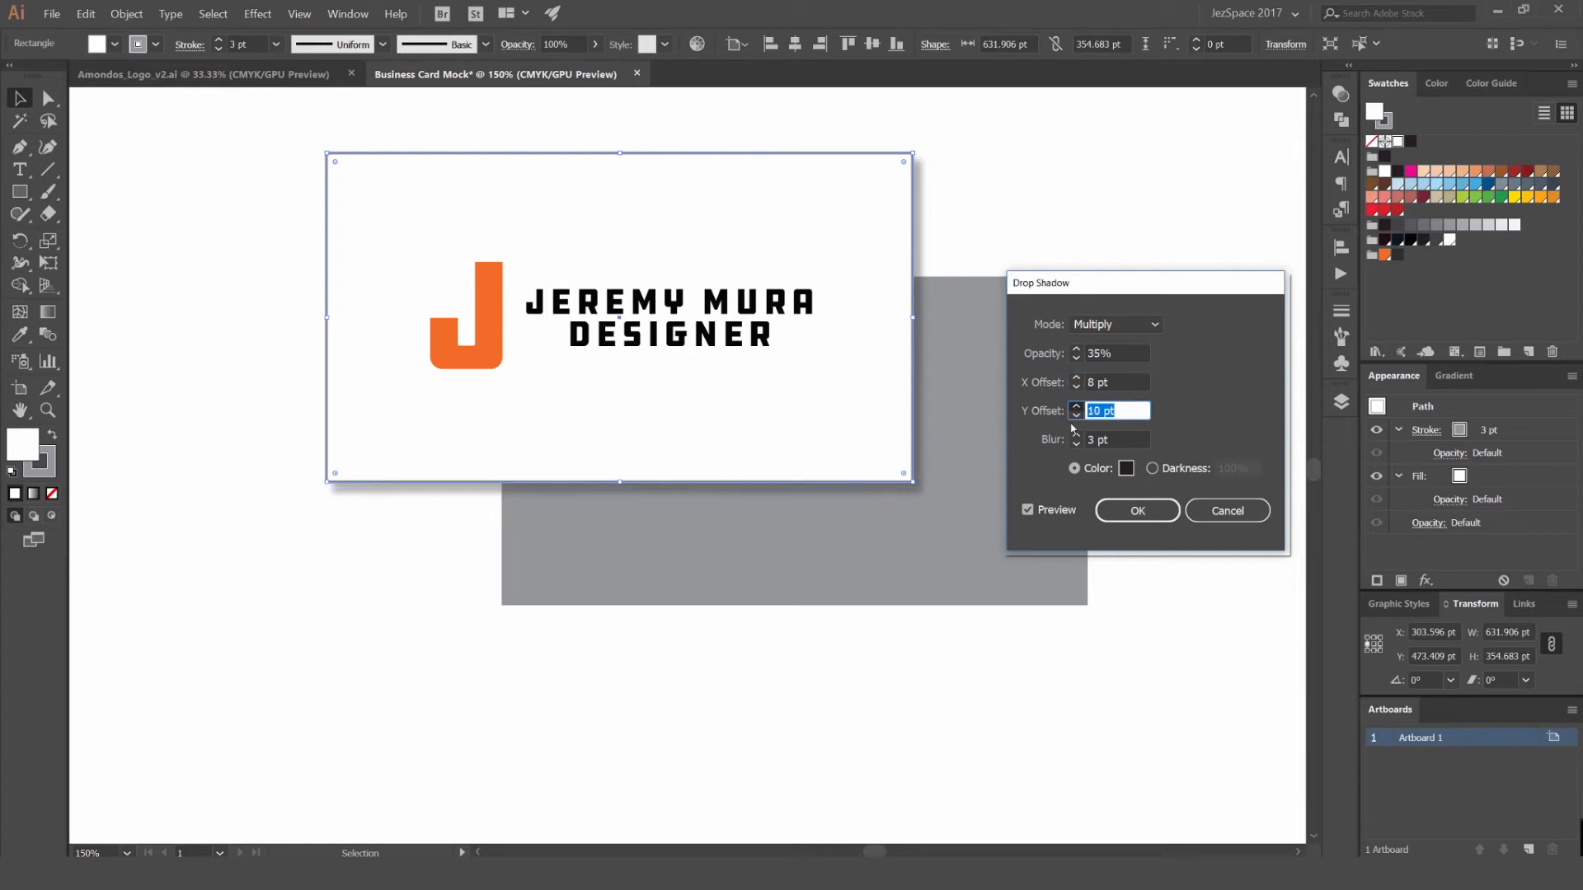
{"action": "left_click", "coordinate": [1075, 379]}
{"action": "left_click", "coordinate": [1075, 379]}
{"action": "left_click", "coordinate": [1075, 378]}
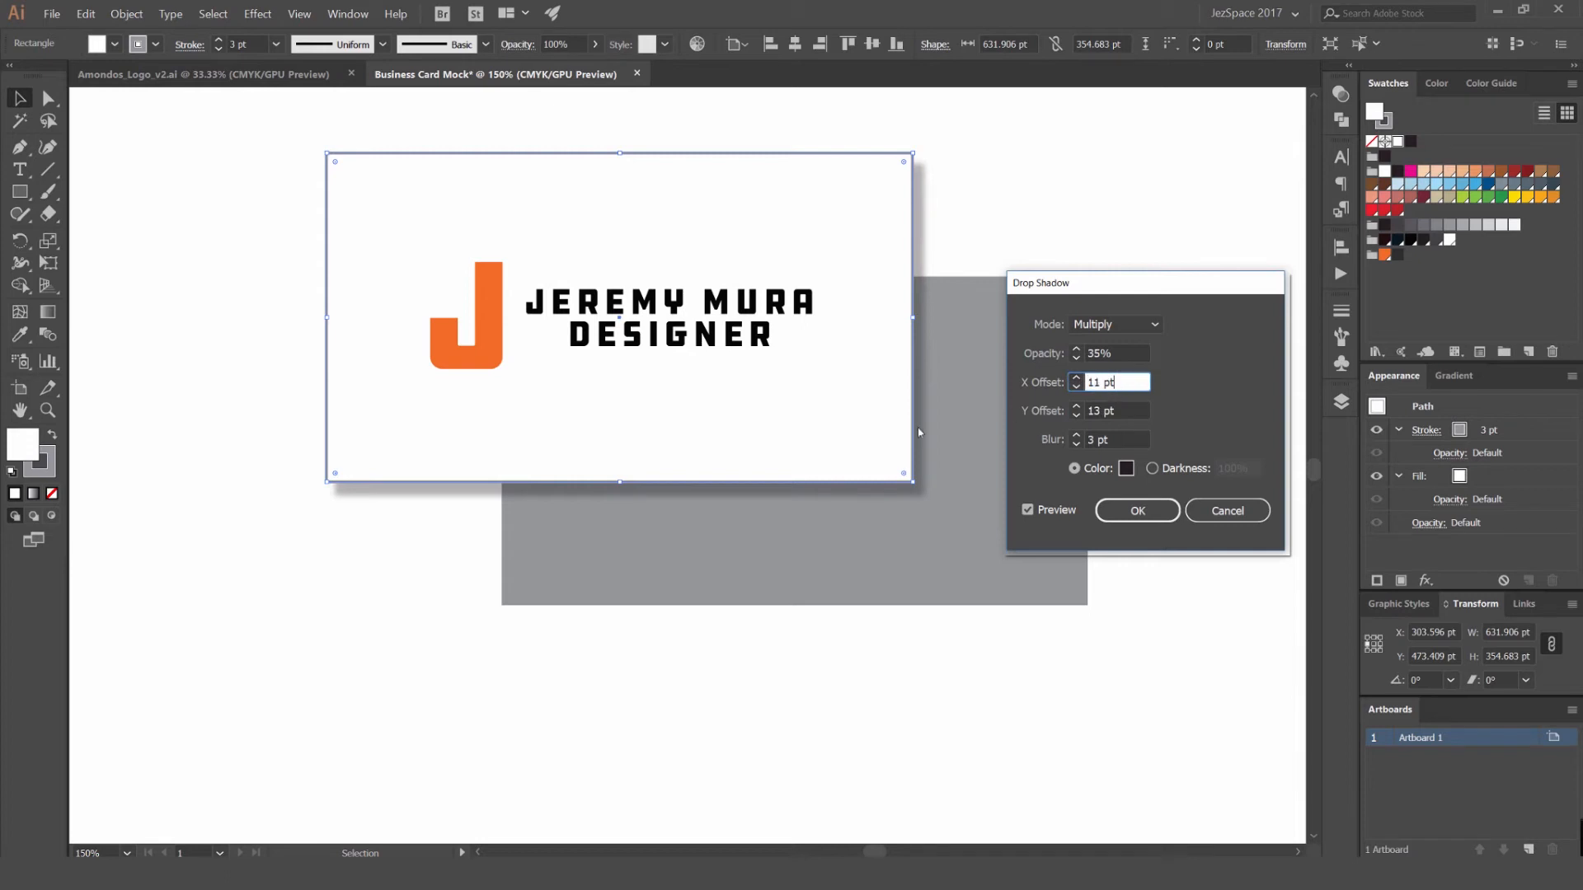
{"action": "type", "text": "4"}
{"action": "key", "text": "Tab"}
{"action": "type", "text": "4"}
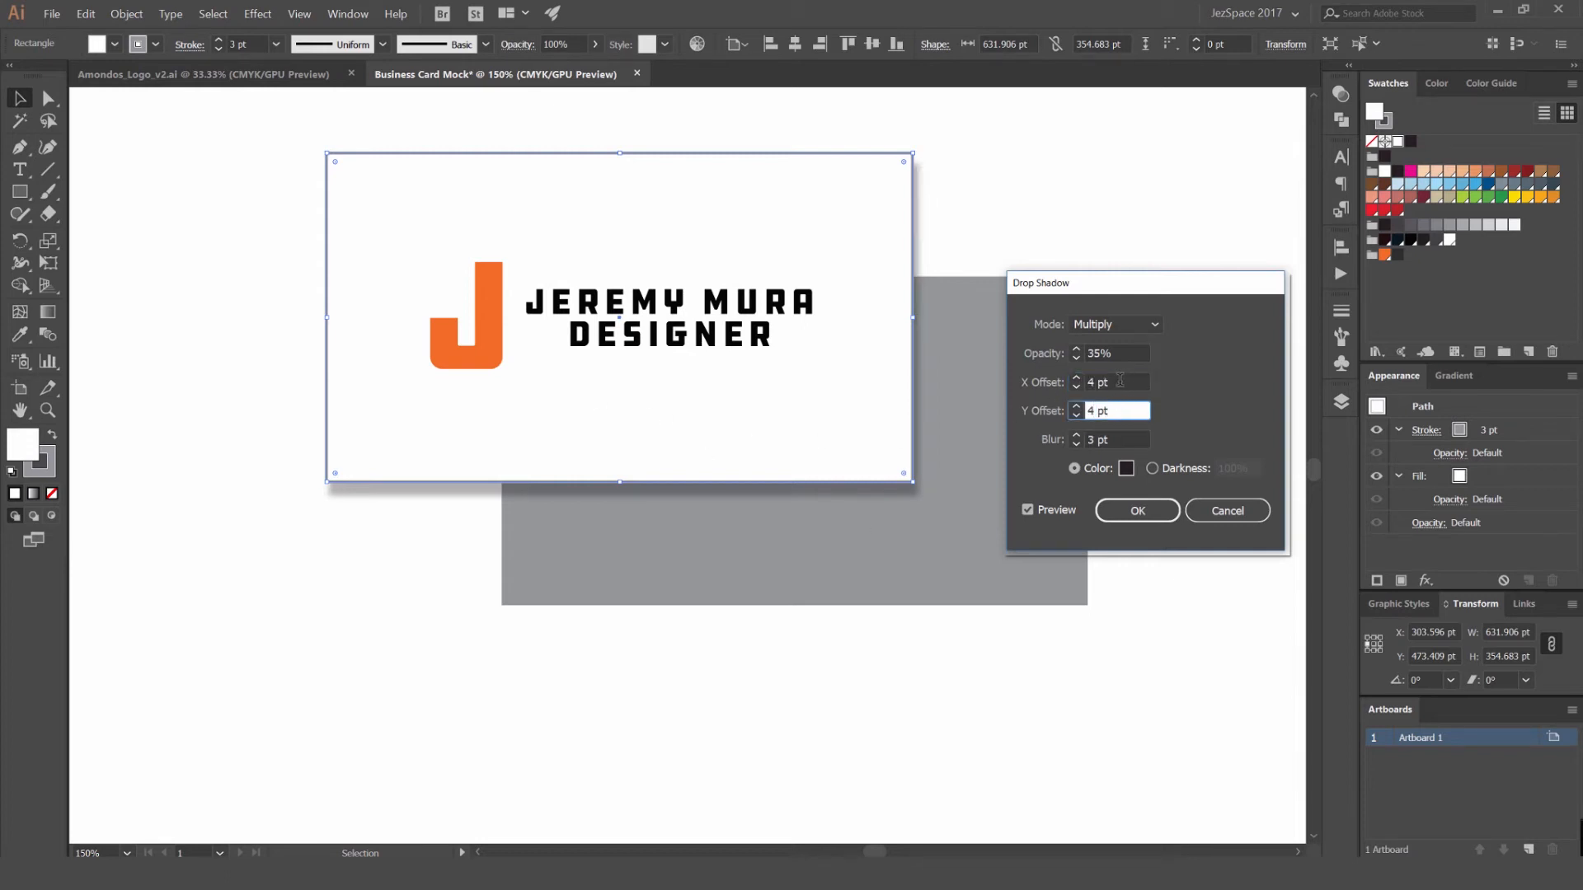
{"action": "left_click", "coordinate": [1119, 381]}
- Set the drop shadow's blur to 5 pt and its opacity to 30%, and apply the effect to the white card
{"action": "left_click", "coordinate": [1076, 435]}
{"action": "left_click", "coordinate": [1076, 435]}
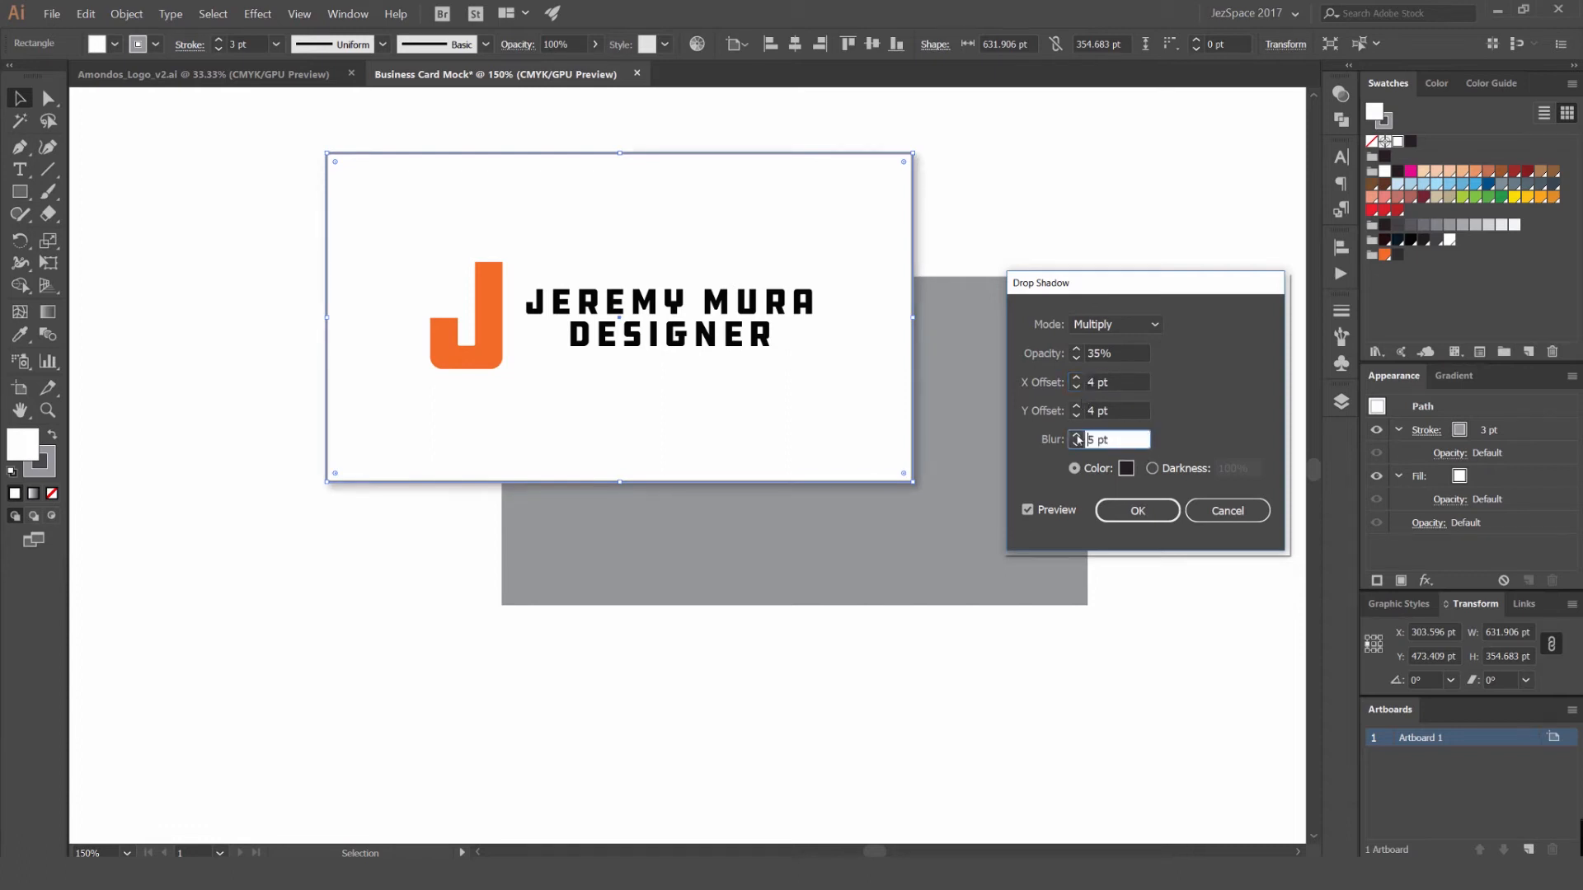
{"action": "left_click", "coordinate": [1099, 352]}
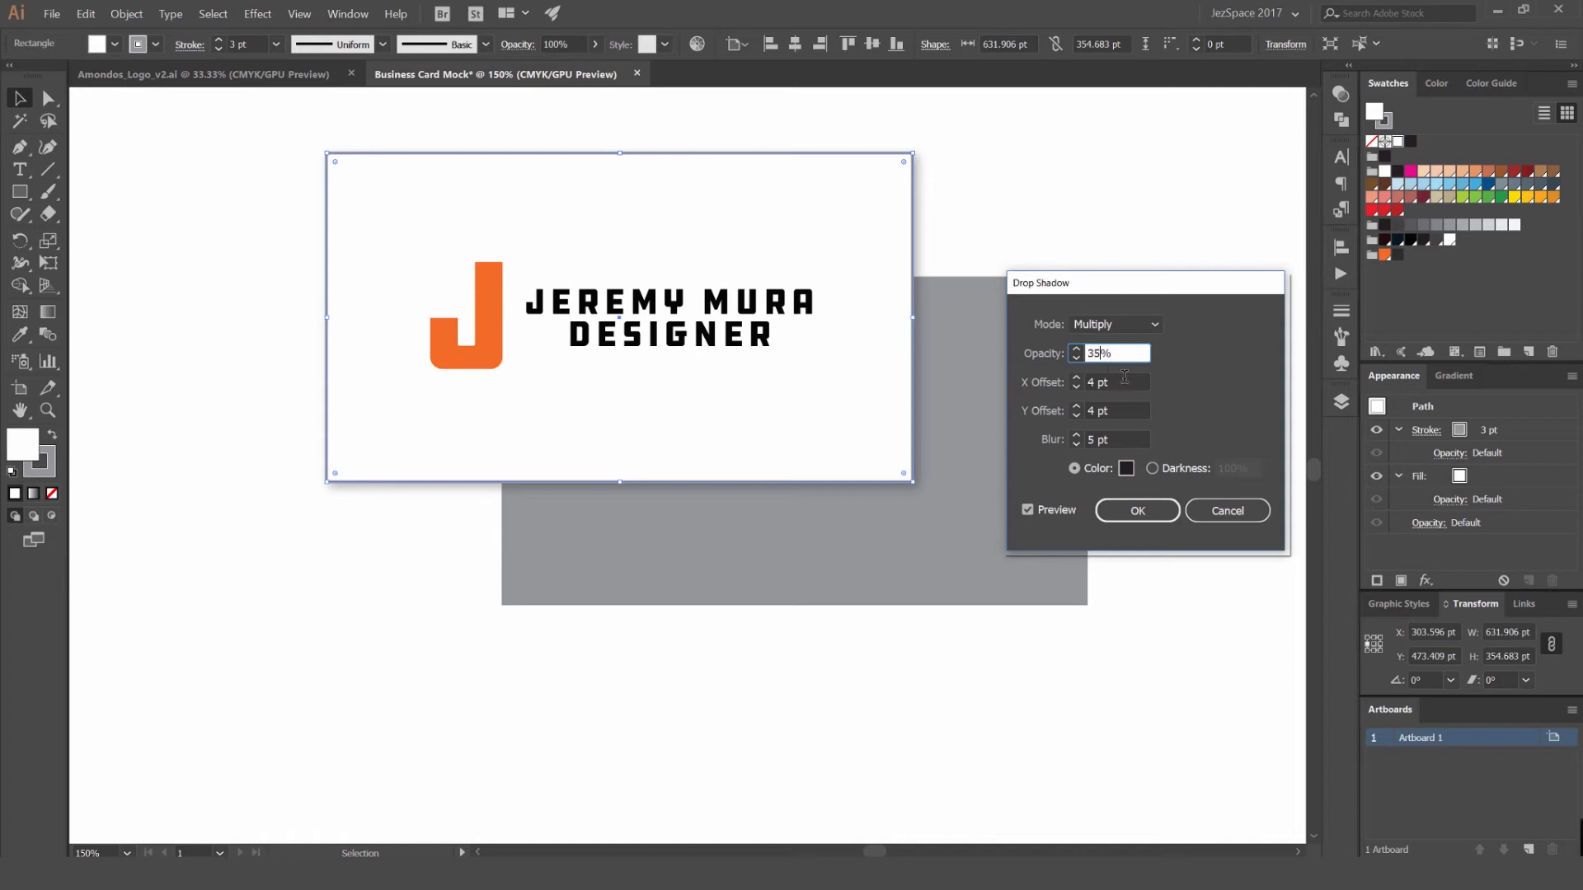
{"action": "left_click", "coordinate": [1120, 383]}
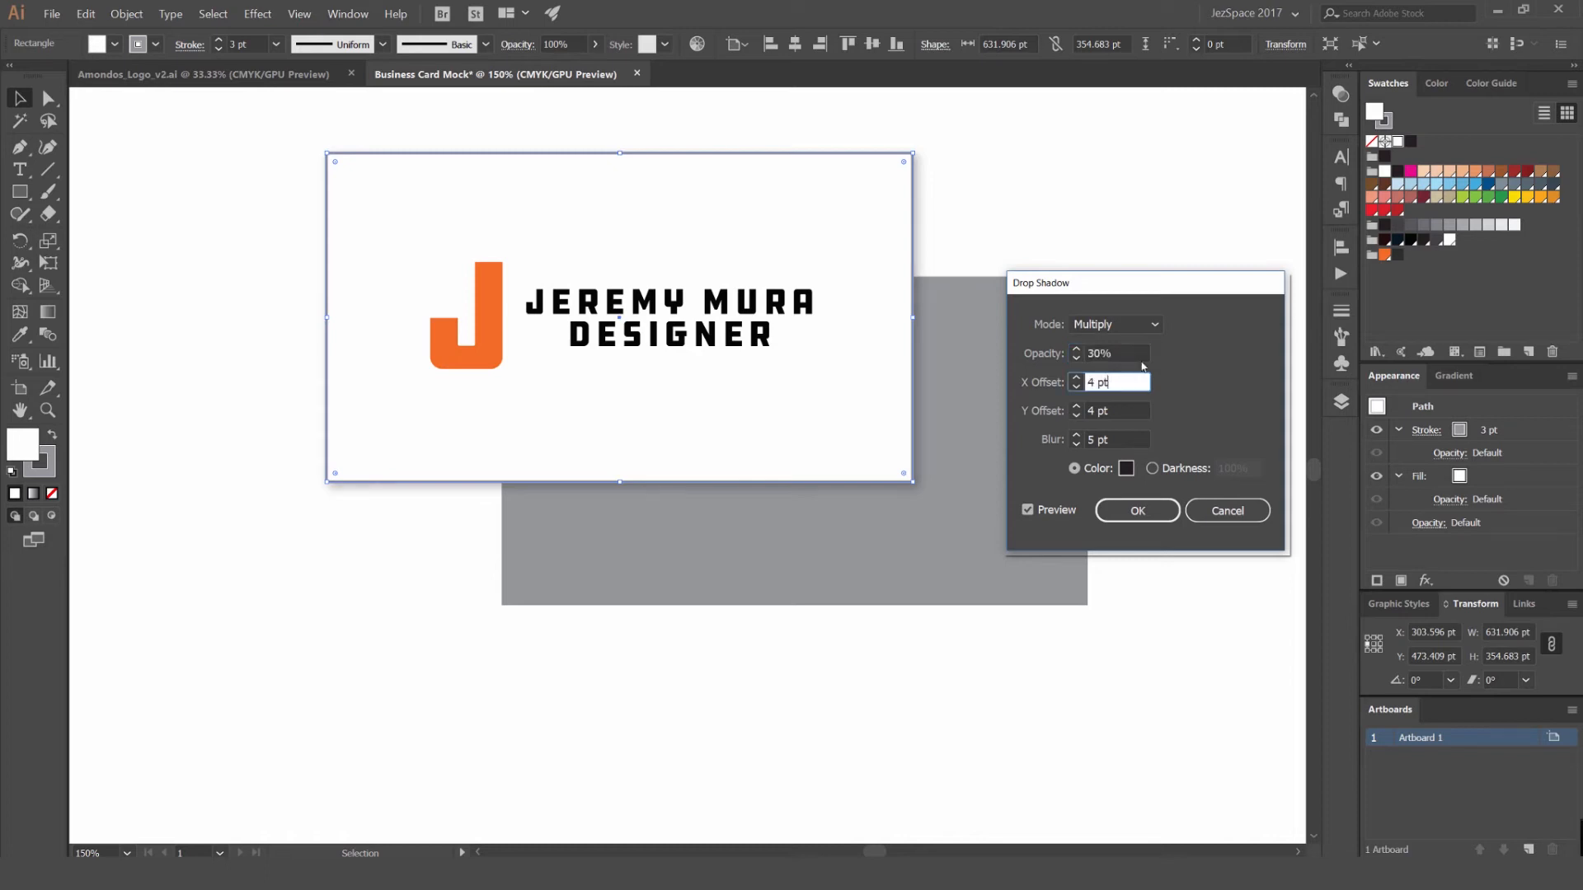
{"action": "left_click", "coordinate": [1029, 512]}
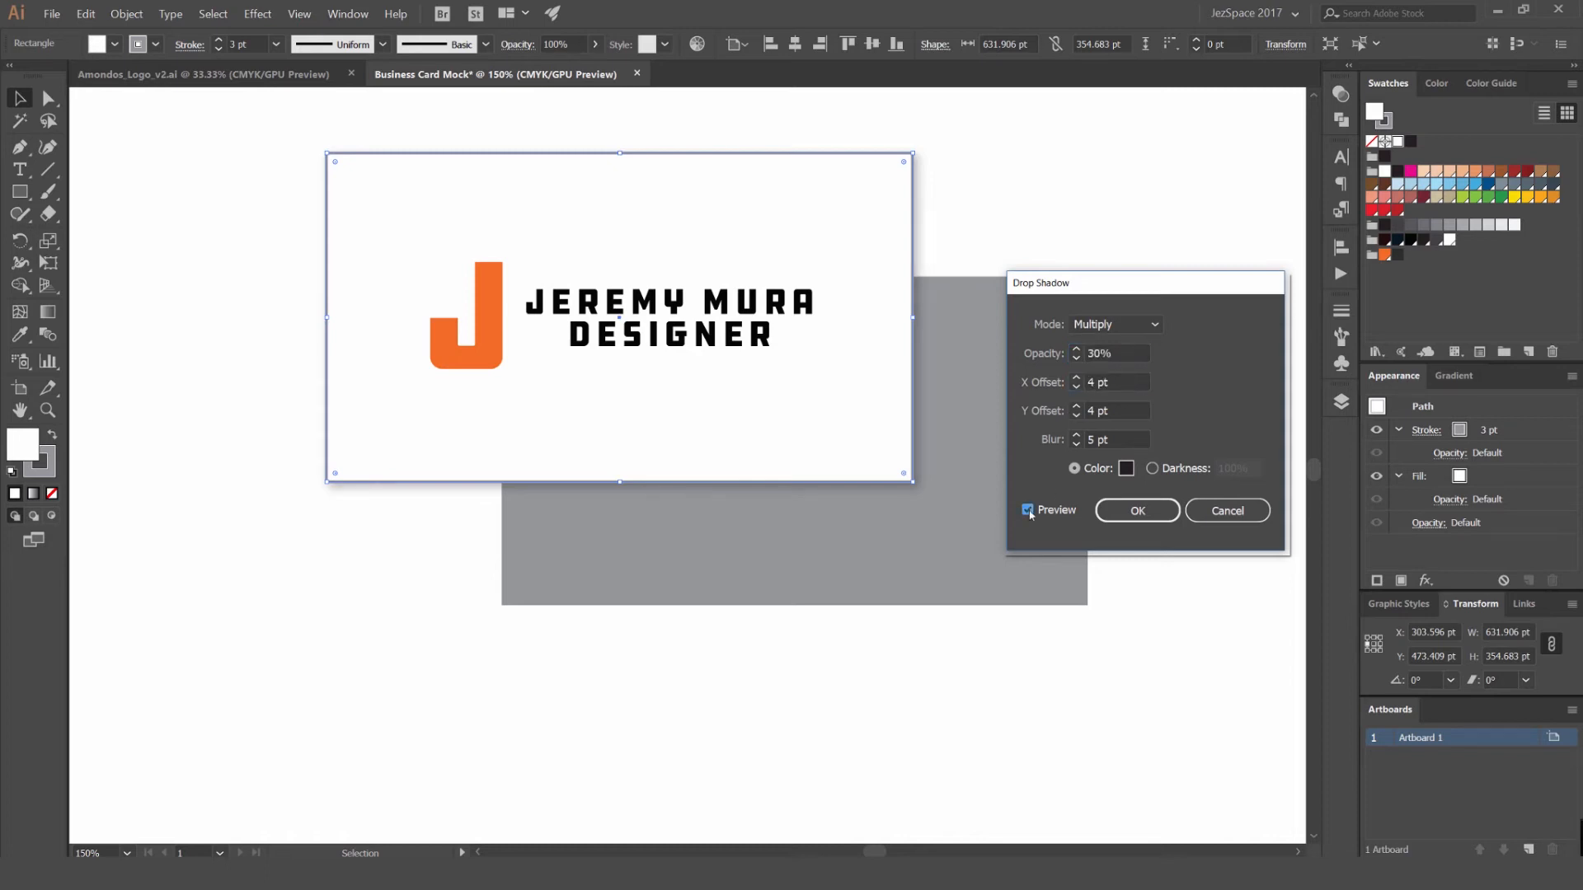
{"action": "left_click", "coordinate": [1121, 519]}
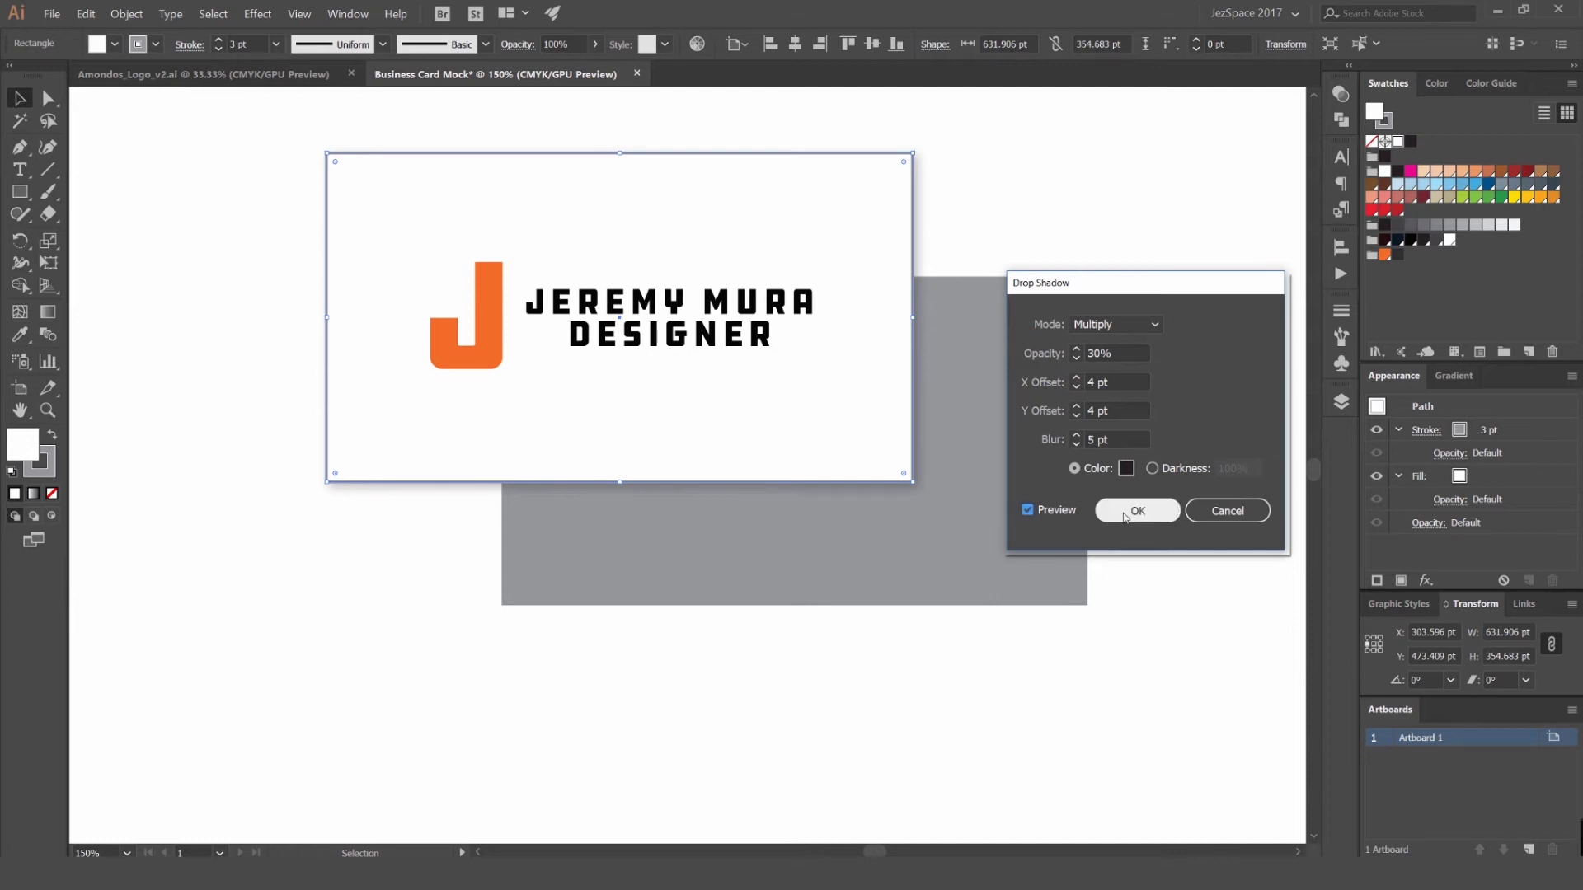
{"action": "left_click", "coordinate": [1100, 232]}
- Examine the drop shadow along the white card's edges, both close up and from a distance
{"action": "scroll", "coordinate": [1098, 239], "scroll_direction": "down", "scroll_amount": 2}
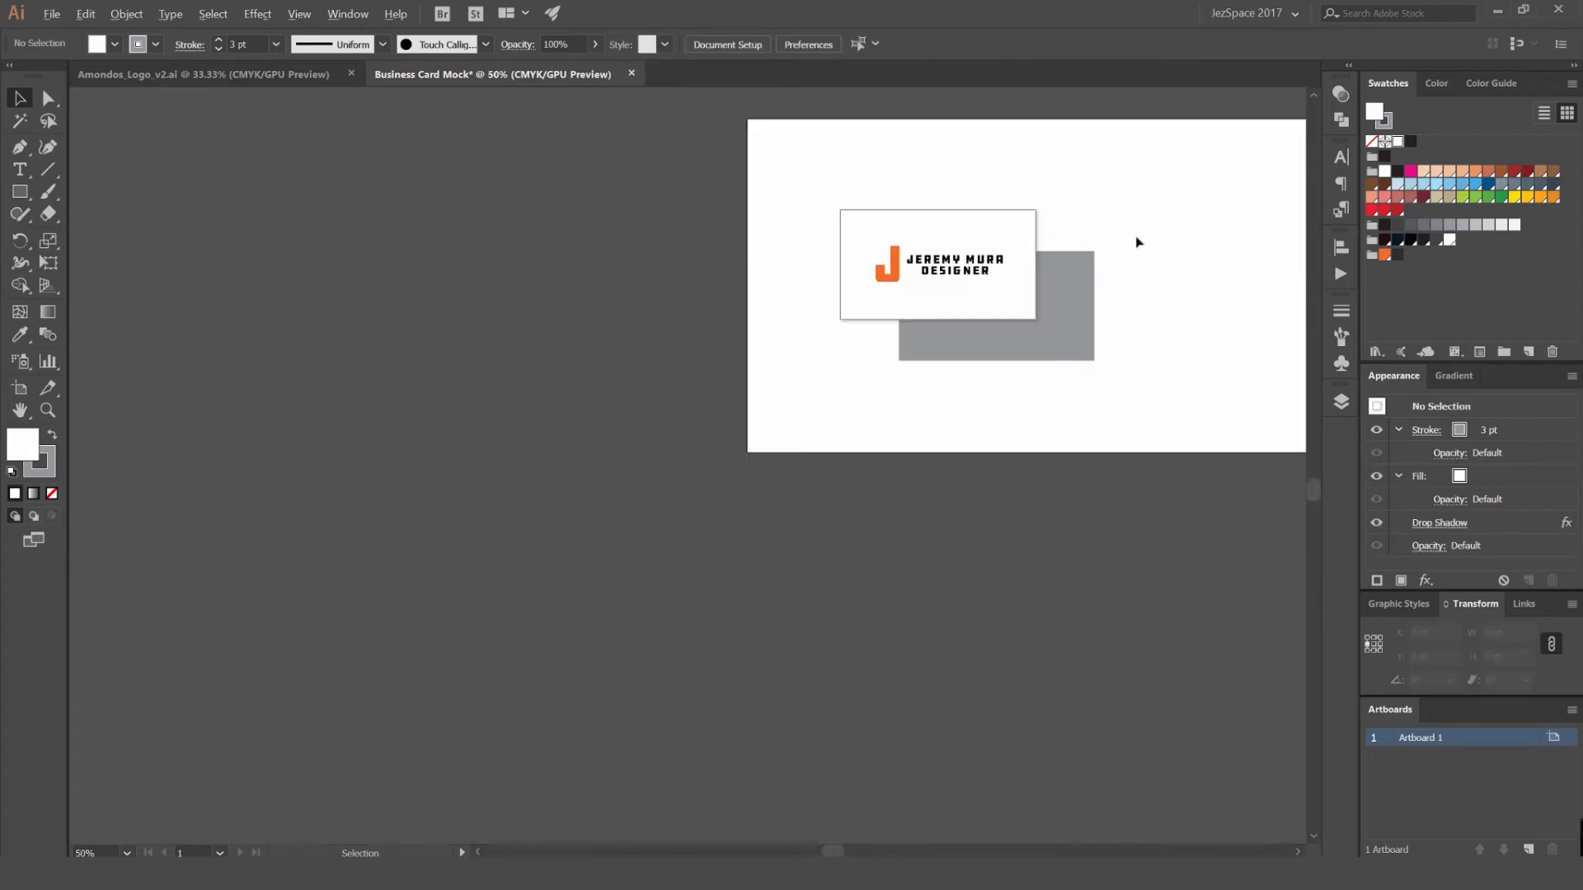
{"action": "scroll", "coordinate": [1137, 240], "scroll_direction": "up", "scroll_amount": 7}
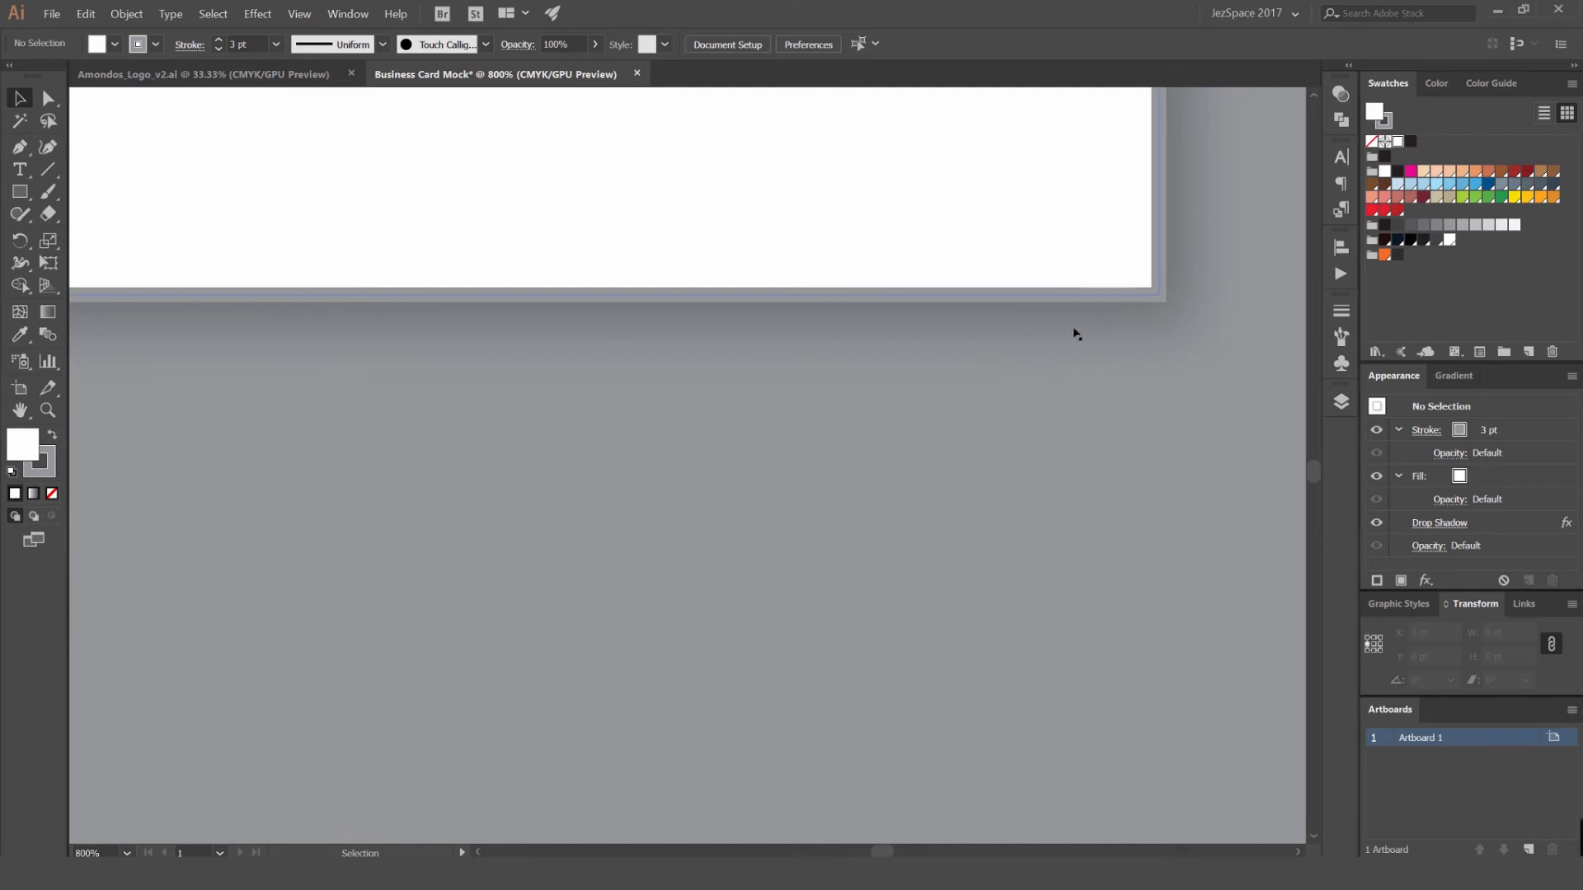
{"action": "scroll", "coordinate": [1054, 312], "scroll_direction": "down", "scroll_amount": 6}
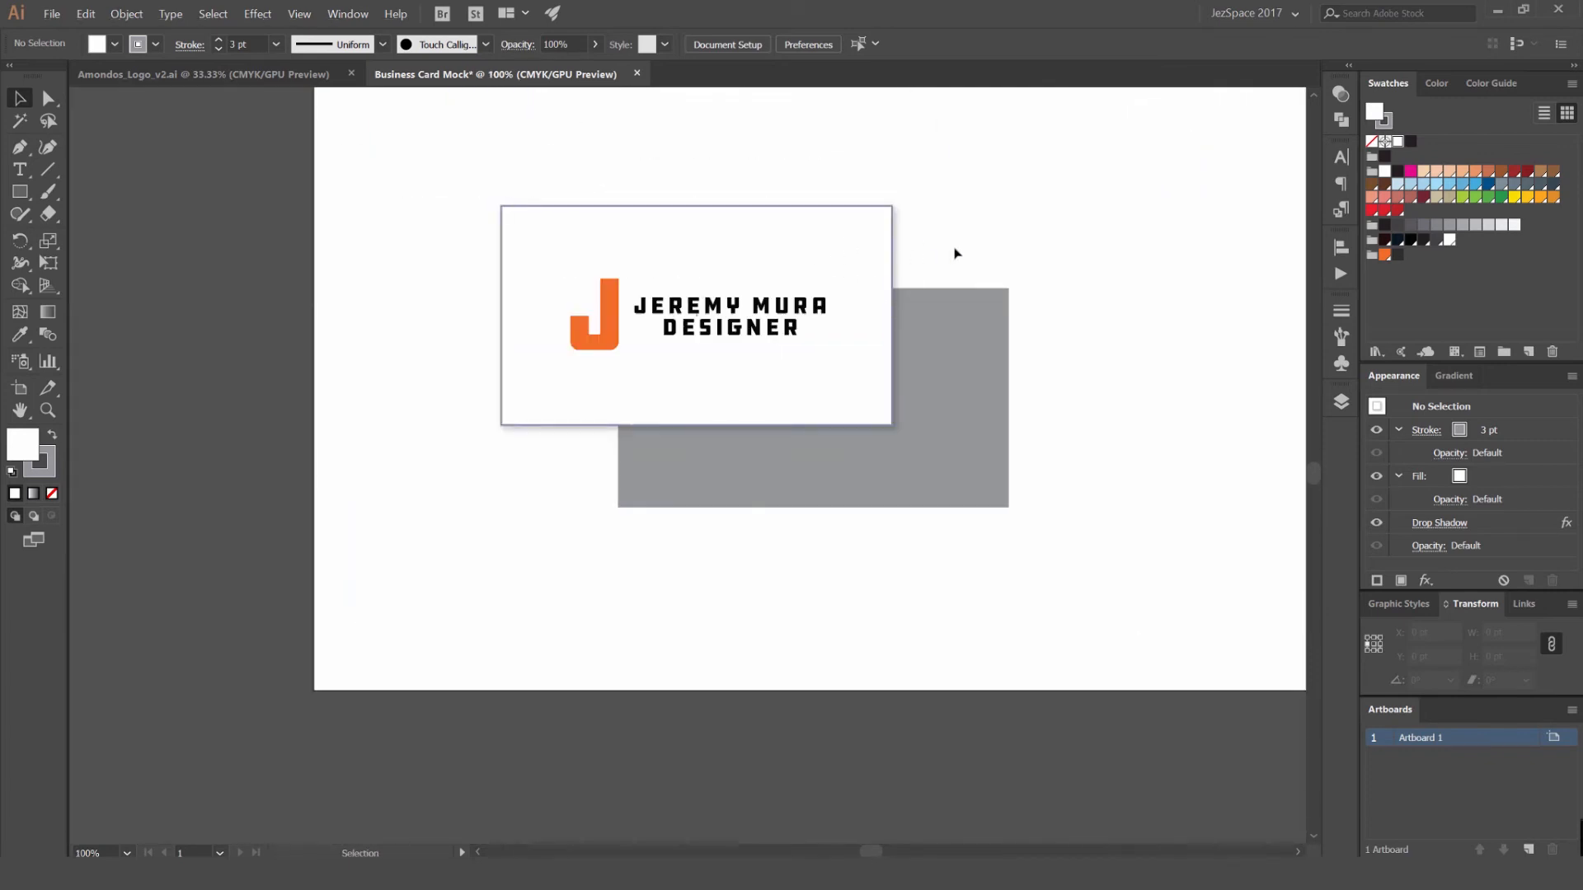
{"action": "scroll", "coordinate": [1047, 240], "scroll_direction": "down", "scroll_amount": 2}
{"action": "scroll", "coordinate": [1049, 235], "scroll_direction": "up", "scroll_amount": 2}
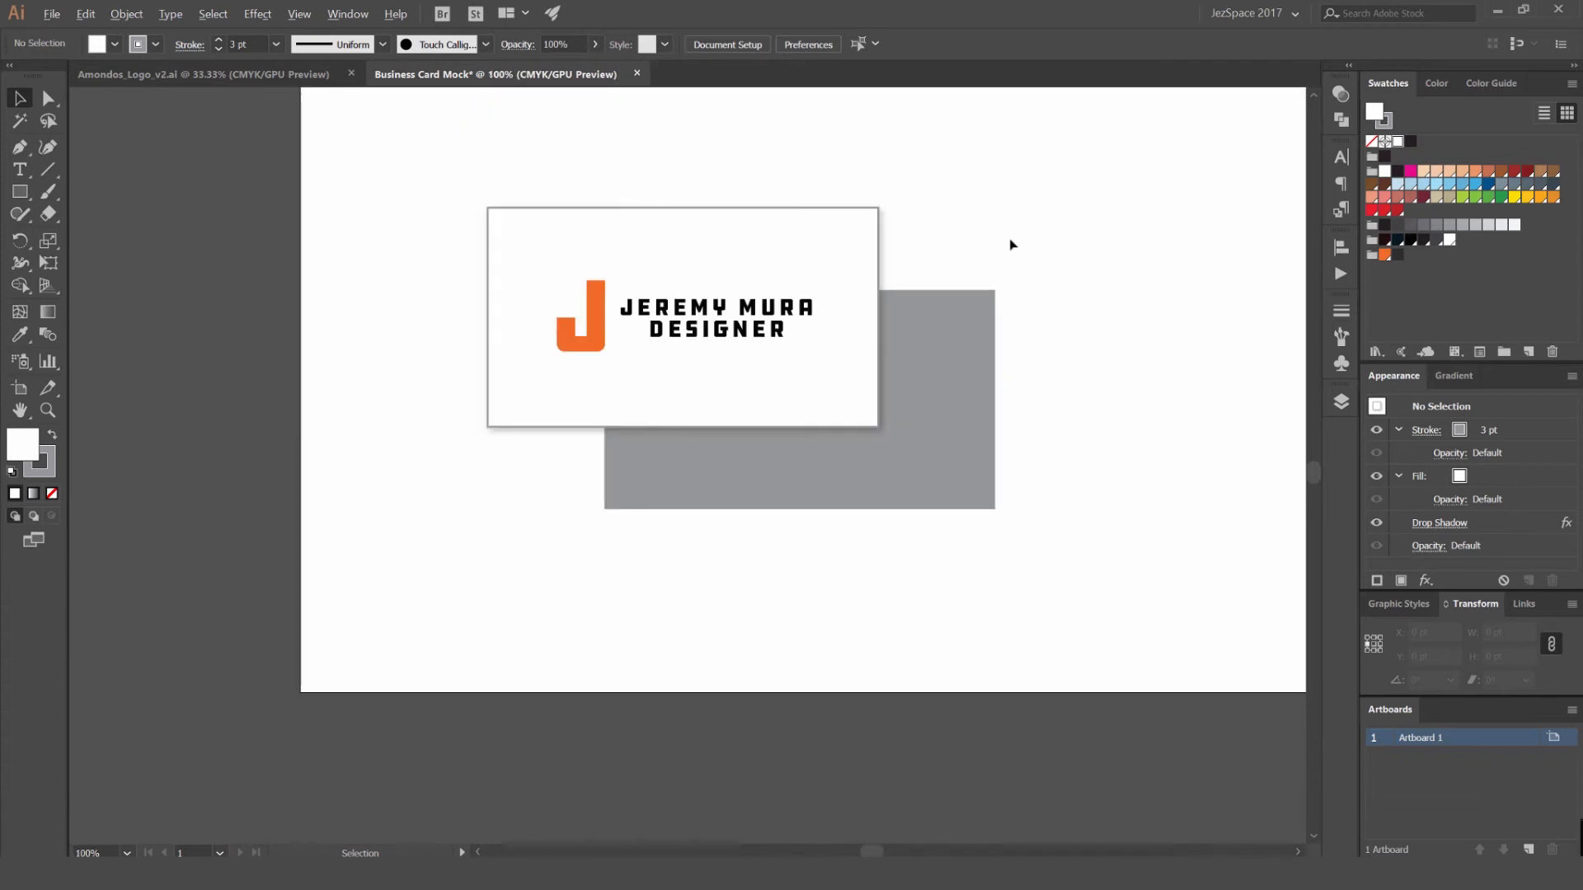
- Hide the white card's drop shadow to compare the look without it, and show it again
{"action": "left_click", "coordinate": [856, 280]}
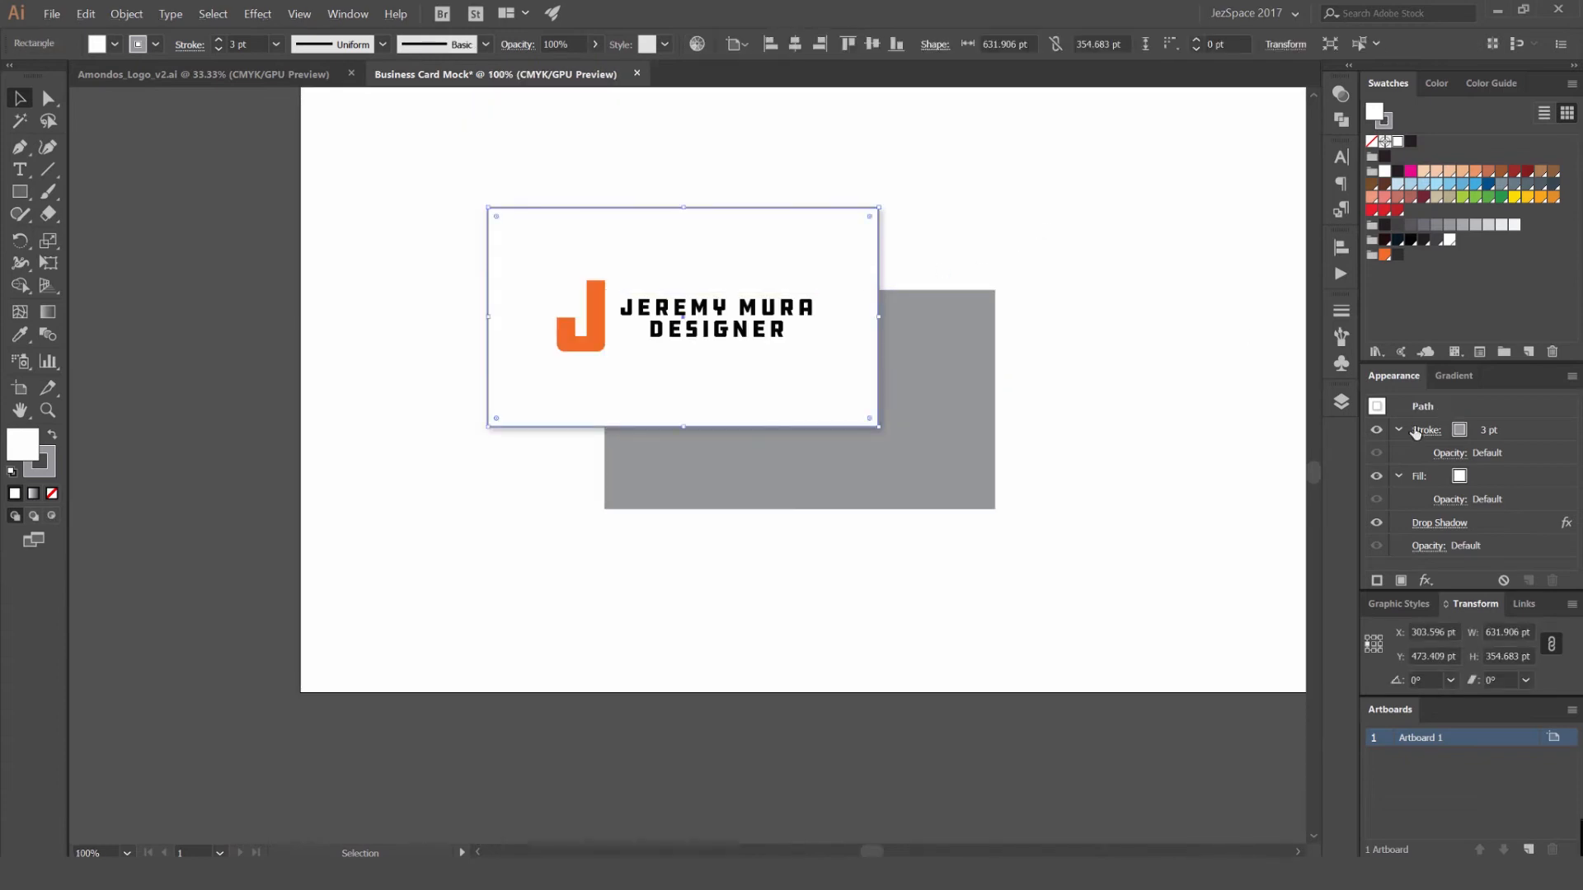
{"action": "left_click", "coordinate": [1481, 524]}
{"action": "left_click", "coordinate": [1146, 360]}
{"action": "scroll", "coordinate": [1145, 360], "scroll_direction": "down", "scroll_amount": 2}
{"action": "left_click_drag", "start_coordinate": [1138, 363], "coordinate": [1038, 355]}
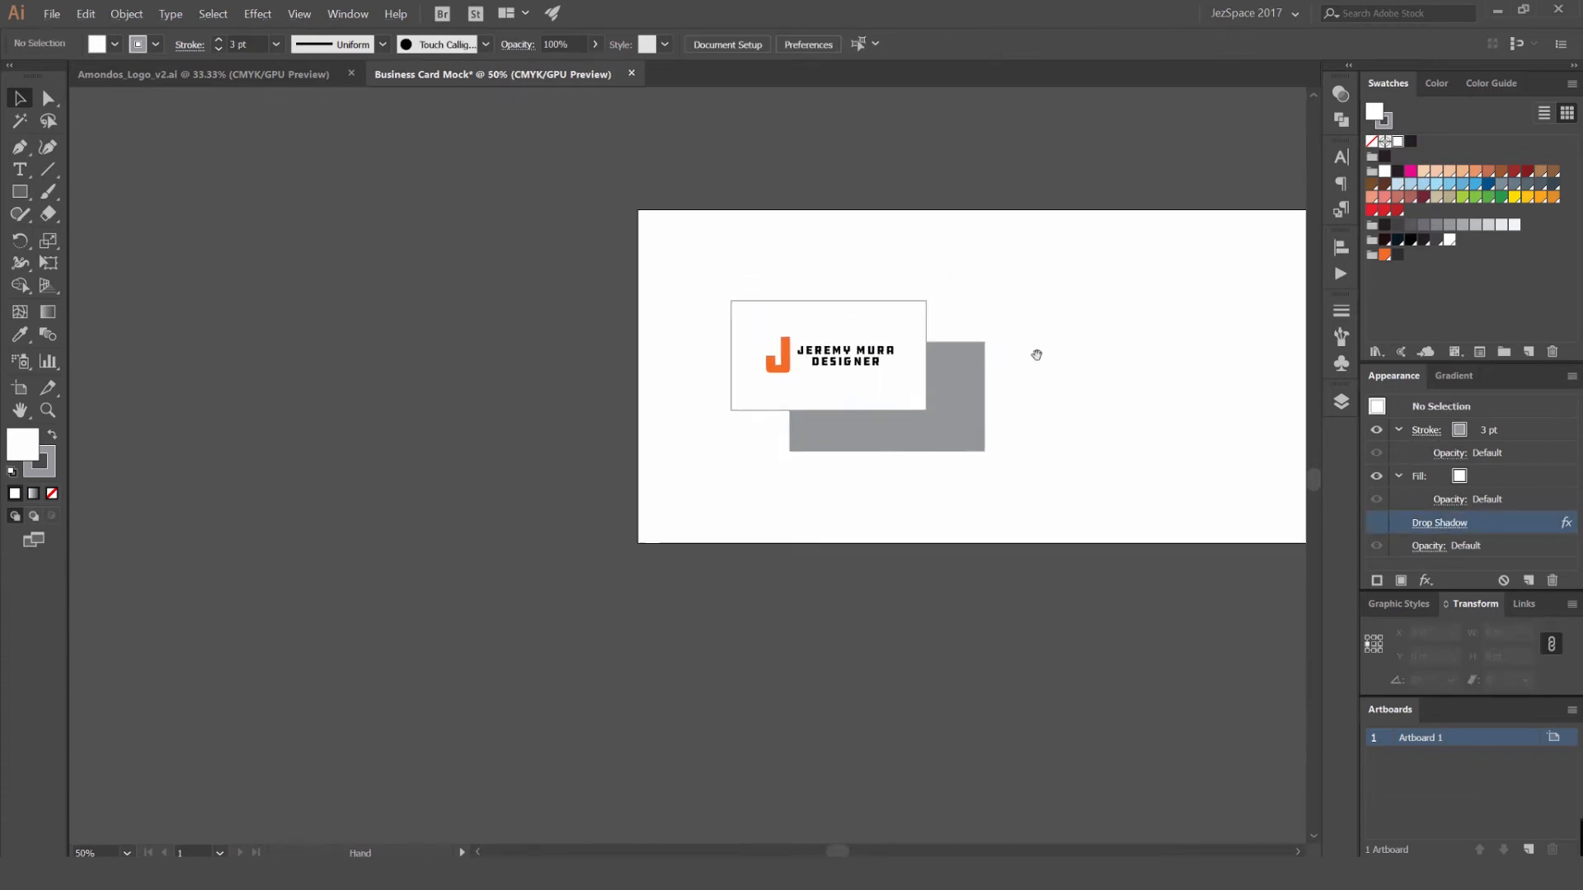
{"action": "scroll", "coordinate": [1037, 355], "scroll_direction": "up", "scroll_amount": 1}
{"action": "scroll", "coordinate": [858, 371], "scroll_direction": "up", "scroll_amount": 1}
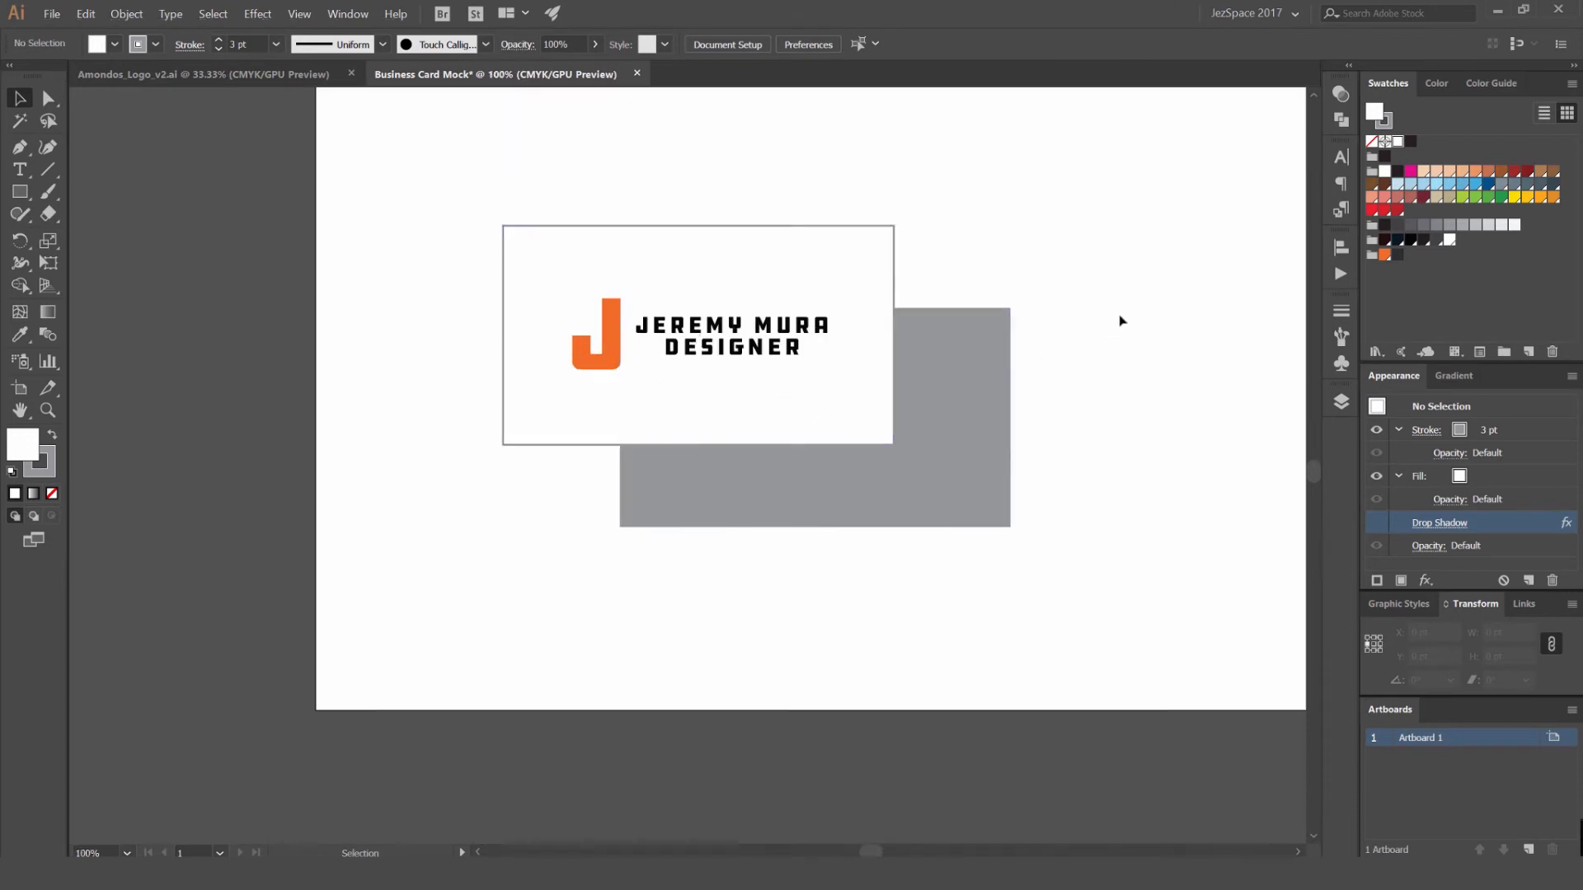
{"action": "left_click", "coordinate": [1379, 526]}
{"action": "left_click", "coordinate": [892, 255]}
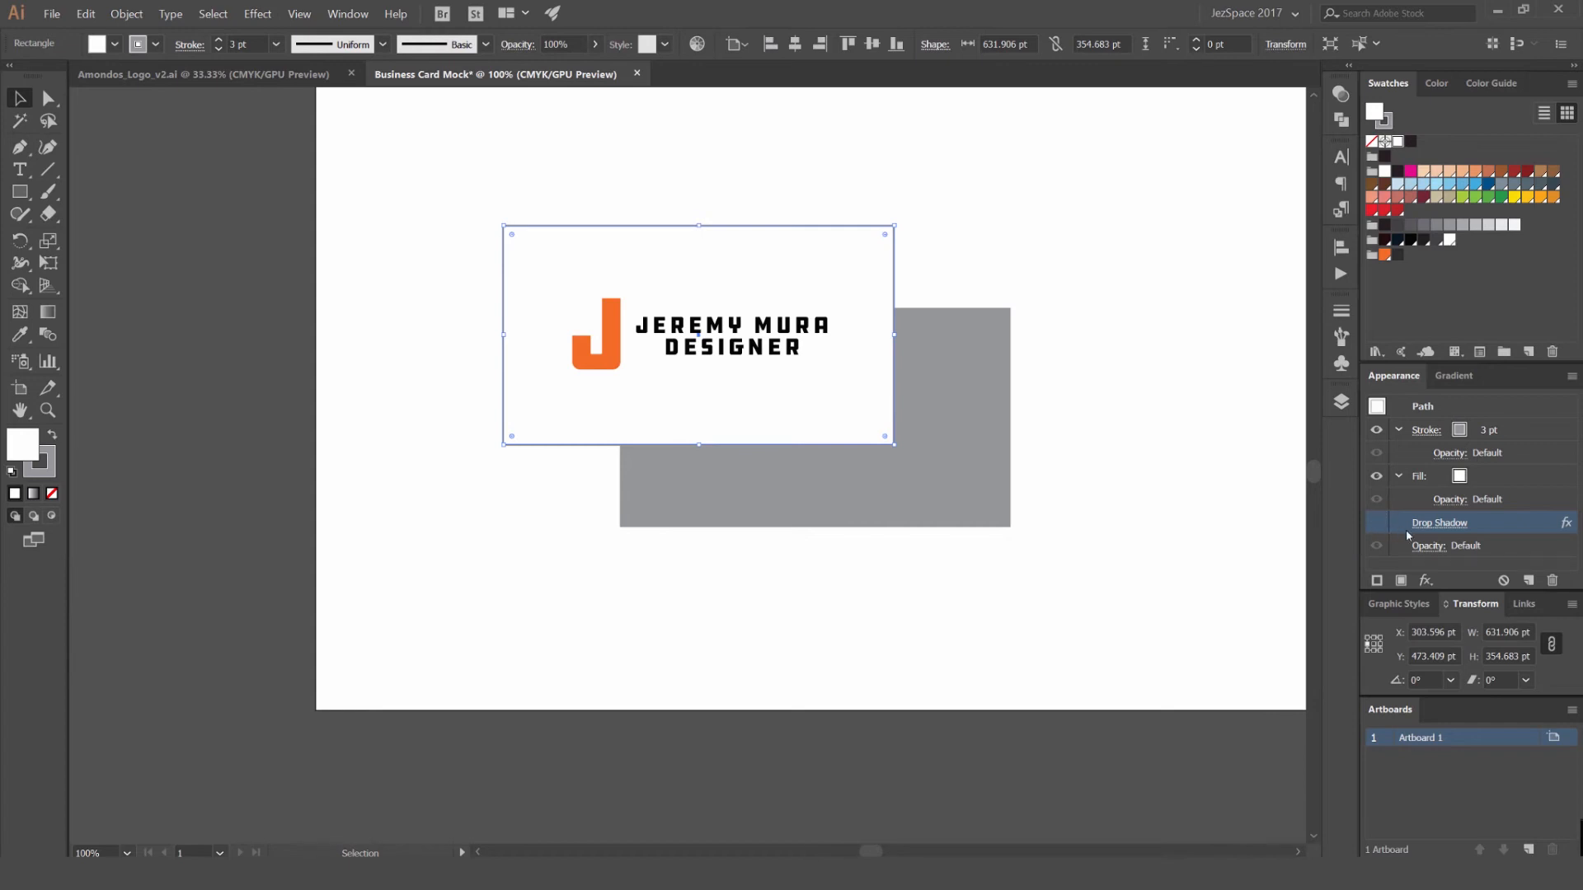
{"action": "left_click", "coordinate": [1377, 525]}
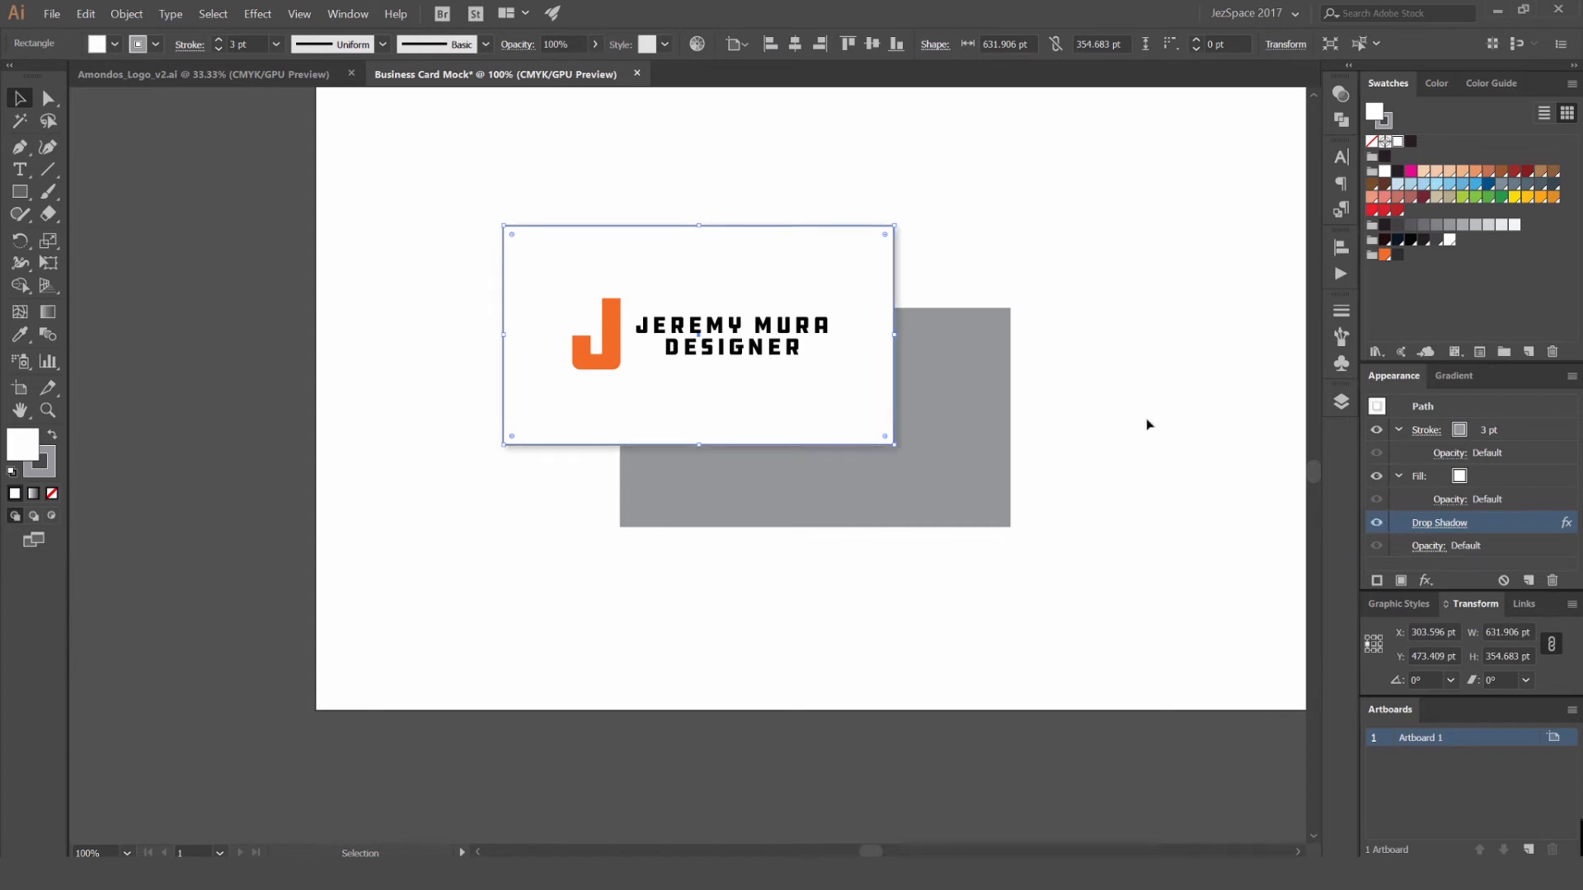
{"action": "scroll", "coordinate": [1161, 357], "scroll_direction": "down", "scroll_amount": 2}
{"action": "left_click", "coordinate": [1170, 320]}
- Copy the white front card with its logo to the empty area of the artboard and scale it to about 499 × 280 pt
{"action": "left_click_drag", "start_coordinate": [1160, 287], "coordinate": [522, 308]}
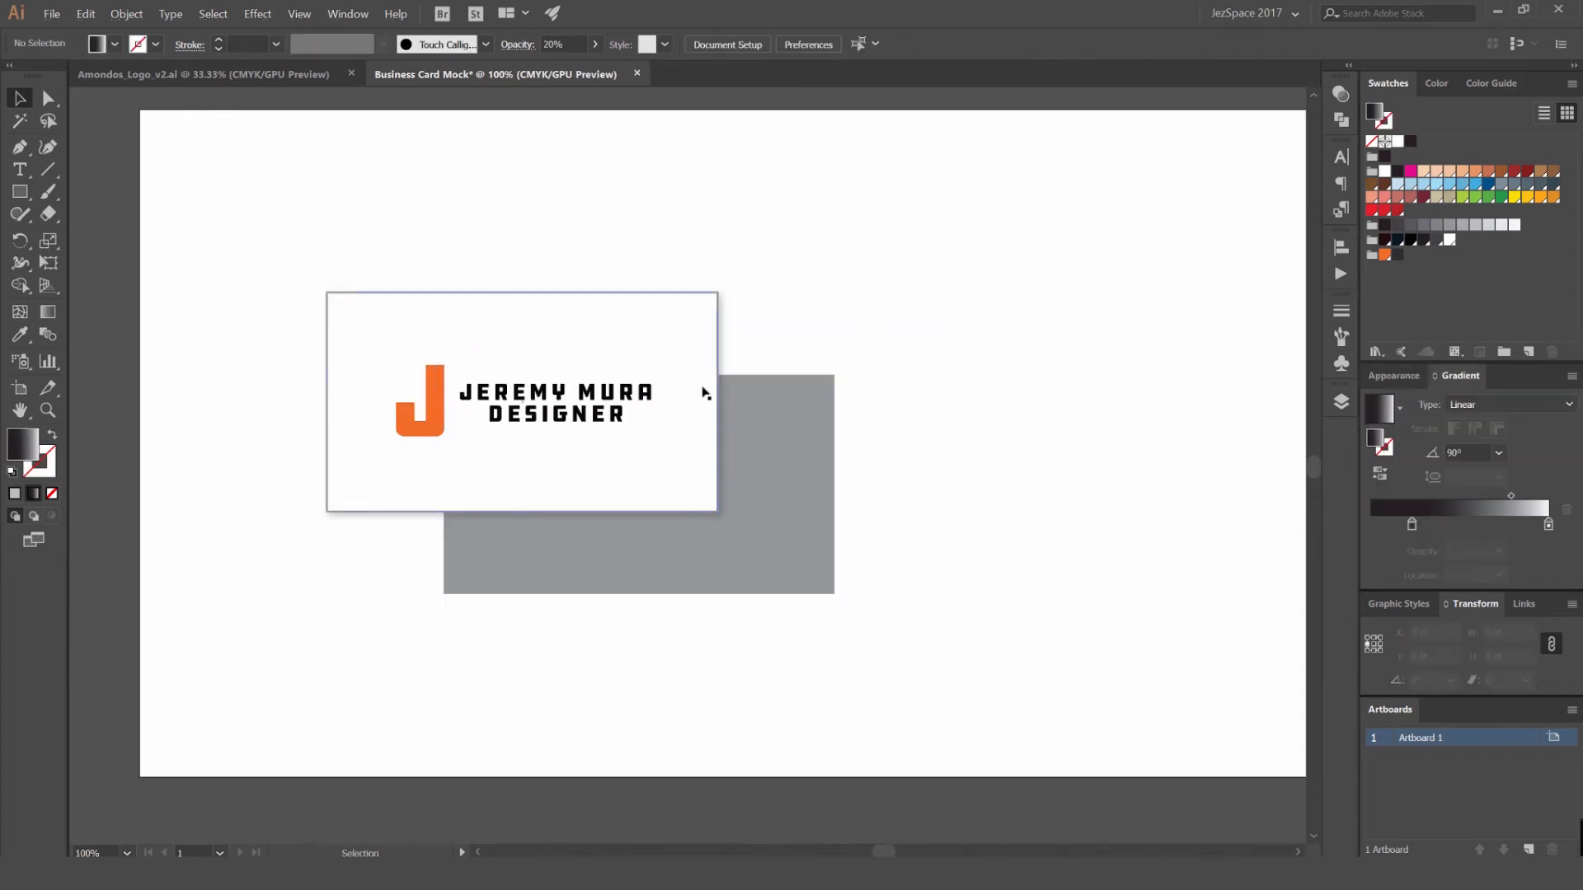
{"action": "scroll", "coordinate": [934, 377], "scroll_direction": "down", "scroll_amount": 1}
{"action": "left_click_drag", "start_coordinate": [1032, 343], "coordinate": [703, 280]}
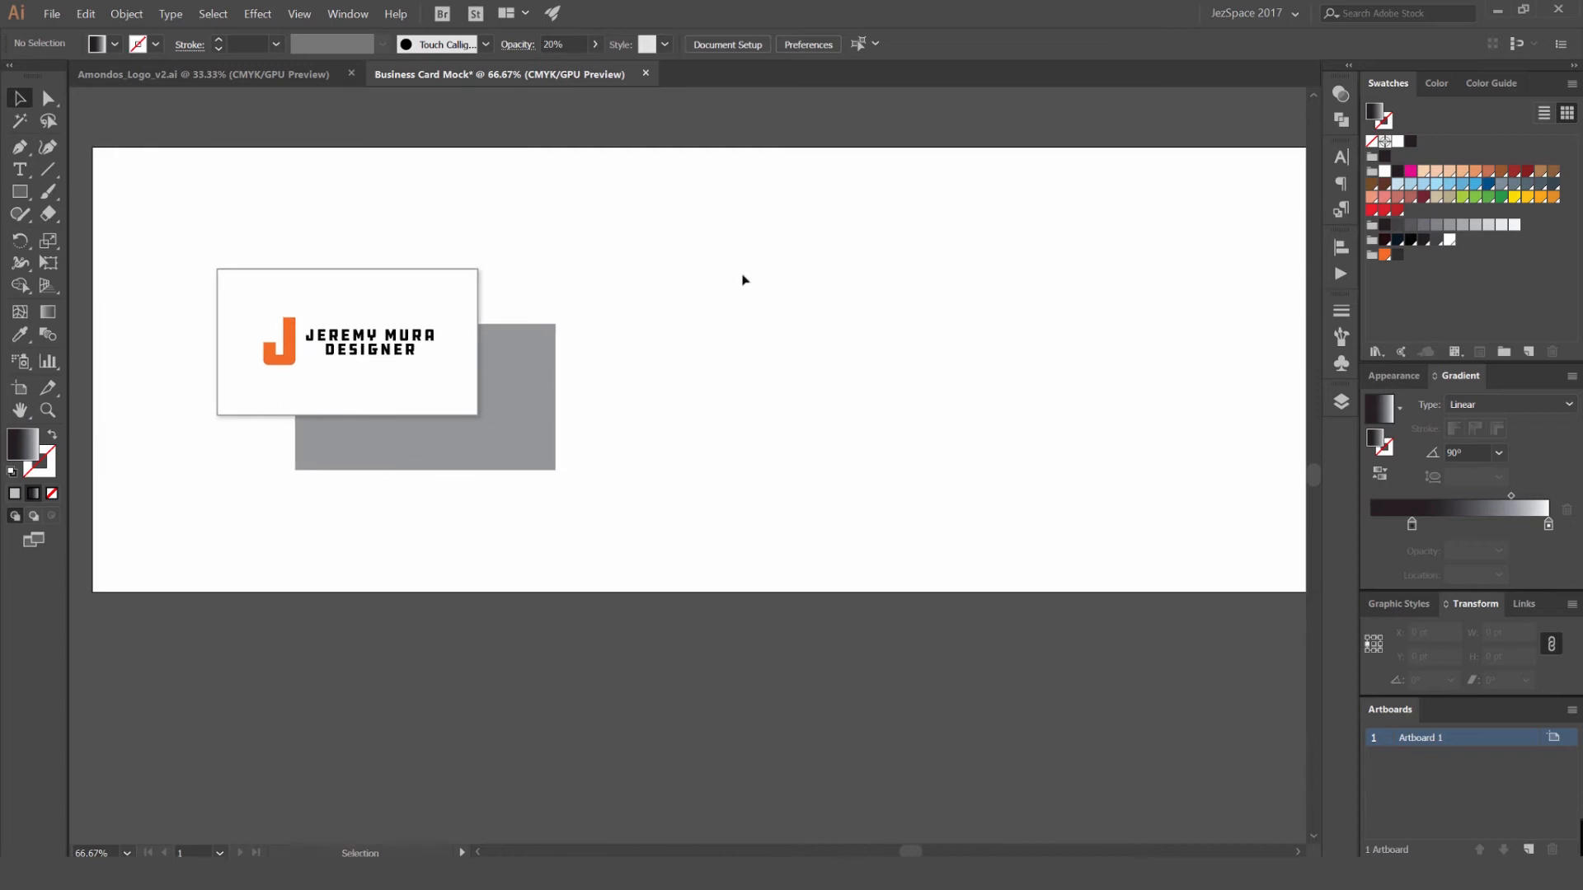
{"action": "key", "text": "ctrl+a"}
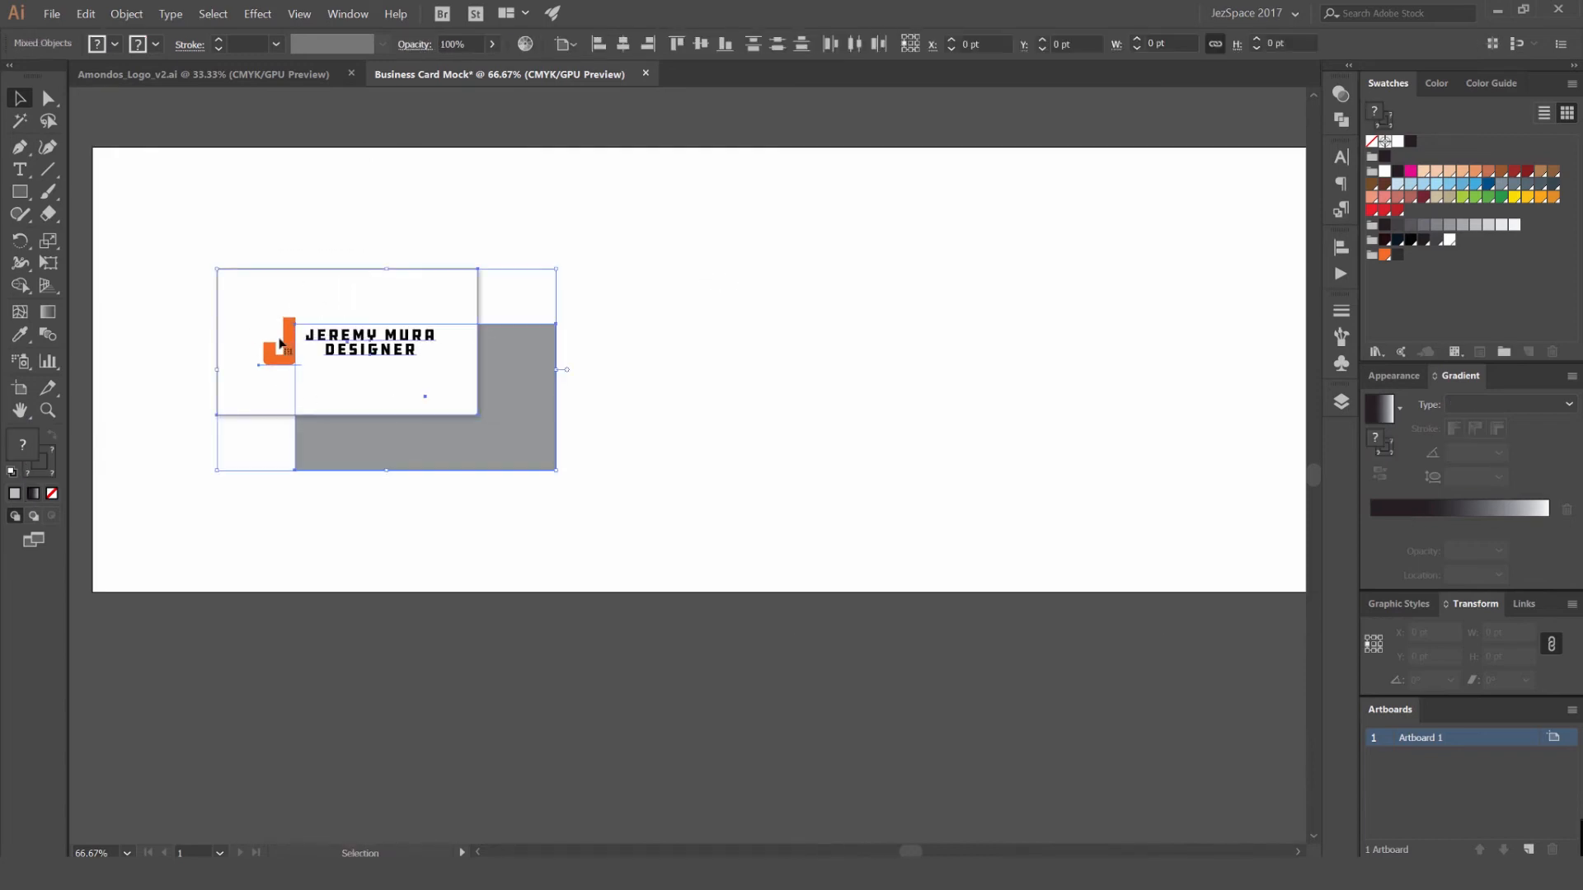
{"action": "left_click_drag", "start_coordinate": [318, 262], "coordinate": [676, 297]}
{"action": "scroll", "coordinate": [700, 247], "scroll_direction": "right", "scroll_amount": 5}
{"action": "left_click_drag", "start_coordinate": [611, 359], "coordinate": [697, 360]}
{"action": "left_click", "coordinate": [879, 304]}
{"action": "left_click_drag", "start_coordinate": [863, 272], "coordinate": [791, 265]}
{"action": "left_click_drag", "start_coordinate": [763, 271], "coordinate": [786, 380]}
- Duplicate the smaller card with its logo and place the duplicate slightly higher, overlapping the first one's upper corner
{"action": "left_click_drag", "start_coordinate": [1000, 276], "coordinate": [805, 443]}
{"action": "left_click_drag", "start_coordinate": [816, 400], "coordinate": [740, 216]}
{"action": "left_click", "coordinate": [923, 410]}
{"action": "key", "text": "ctrl+plus"}
{"action": "key", "text": "ctrl+z"}
{"action": "left_click_drag", "start_coordinate": [912, 258], "coordinate": [751, 548]}
{"action": "left_click_drag", "start_coordinate": [762, 451], "coordinate": [719, 191]}
{"action": "left_click", "coordinate": [883, 240]}
{"action": "key", "text": "ctrl+minus"}
- Undo the duplicate's overlapping placement, and try it tilted slightly clockwise over the first small card's upper corner
{"action": "key", "text": "ctrl+minus"}
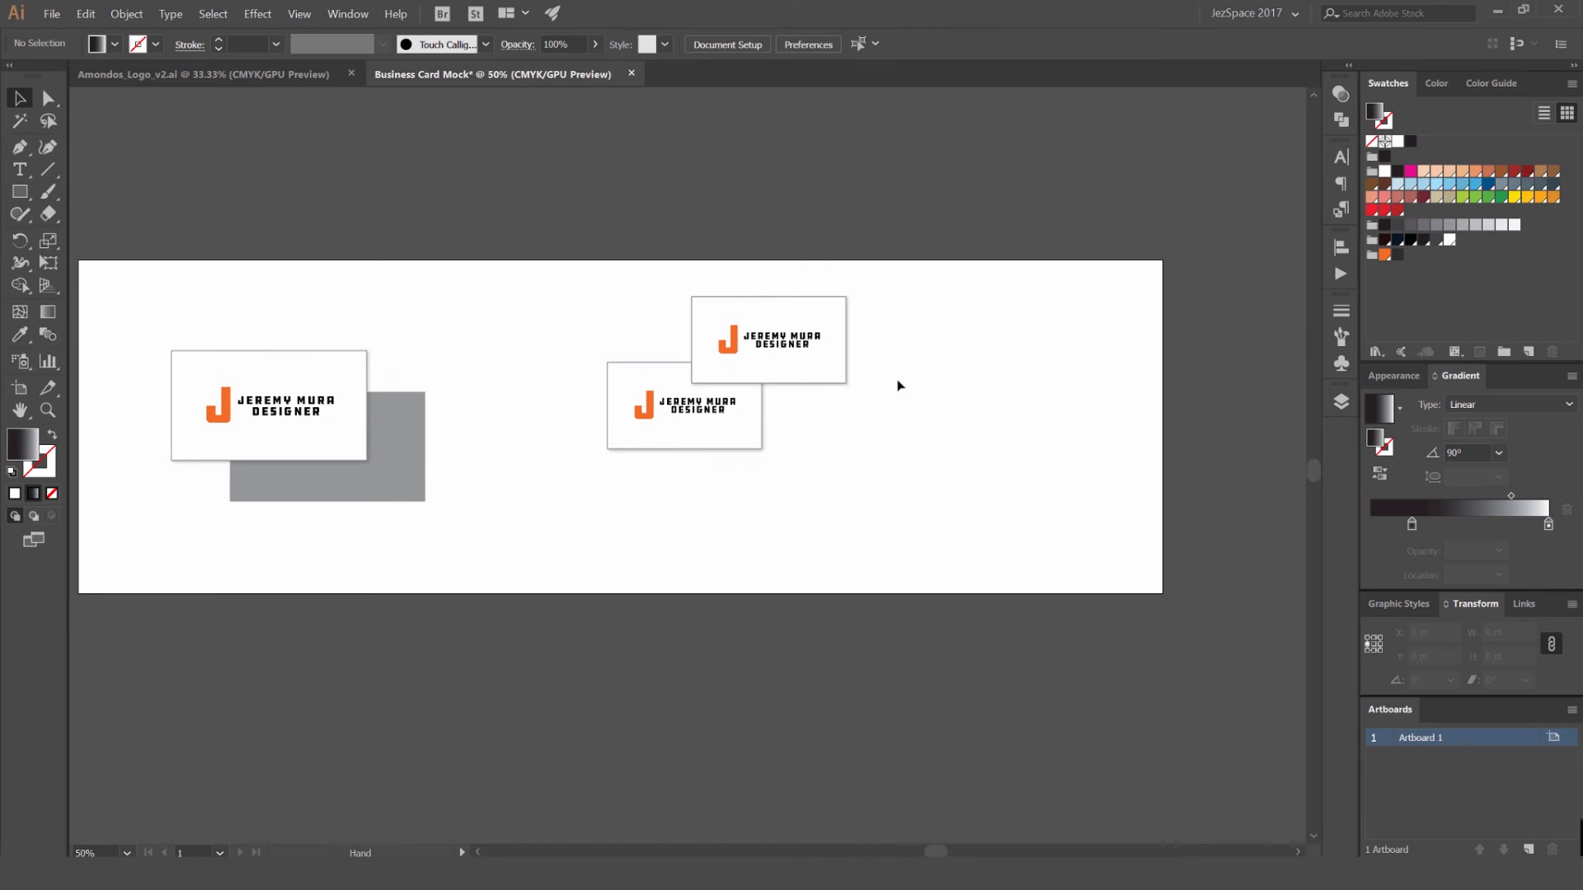
{"action": "key", "text": "ctrl+z"}
{"action": "key", "text": "ctrl+z"}
{"action": "left_click", "coordinate": [963, 351]}
{"action": "key", "text": "ctrl+z"}
{"action": "left_click_drag", "start_coordinate": [937, 361], "coordinate": [940, 375]}
{"action": "key", "text": "ctrl+plus"}
{"action": "left_click_drag", "start_coordinate": [907, 437], "coordinate": [852, 366]}
{"action": "left_click", "coordinate": [971, 325]}
{"action": "key", "text": "ctrl+minus"}
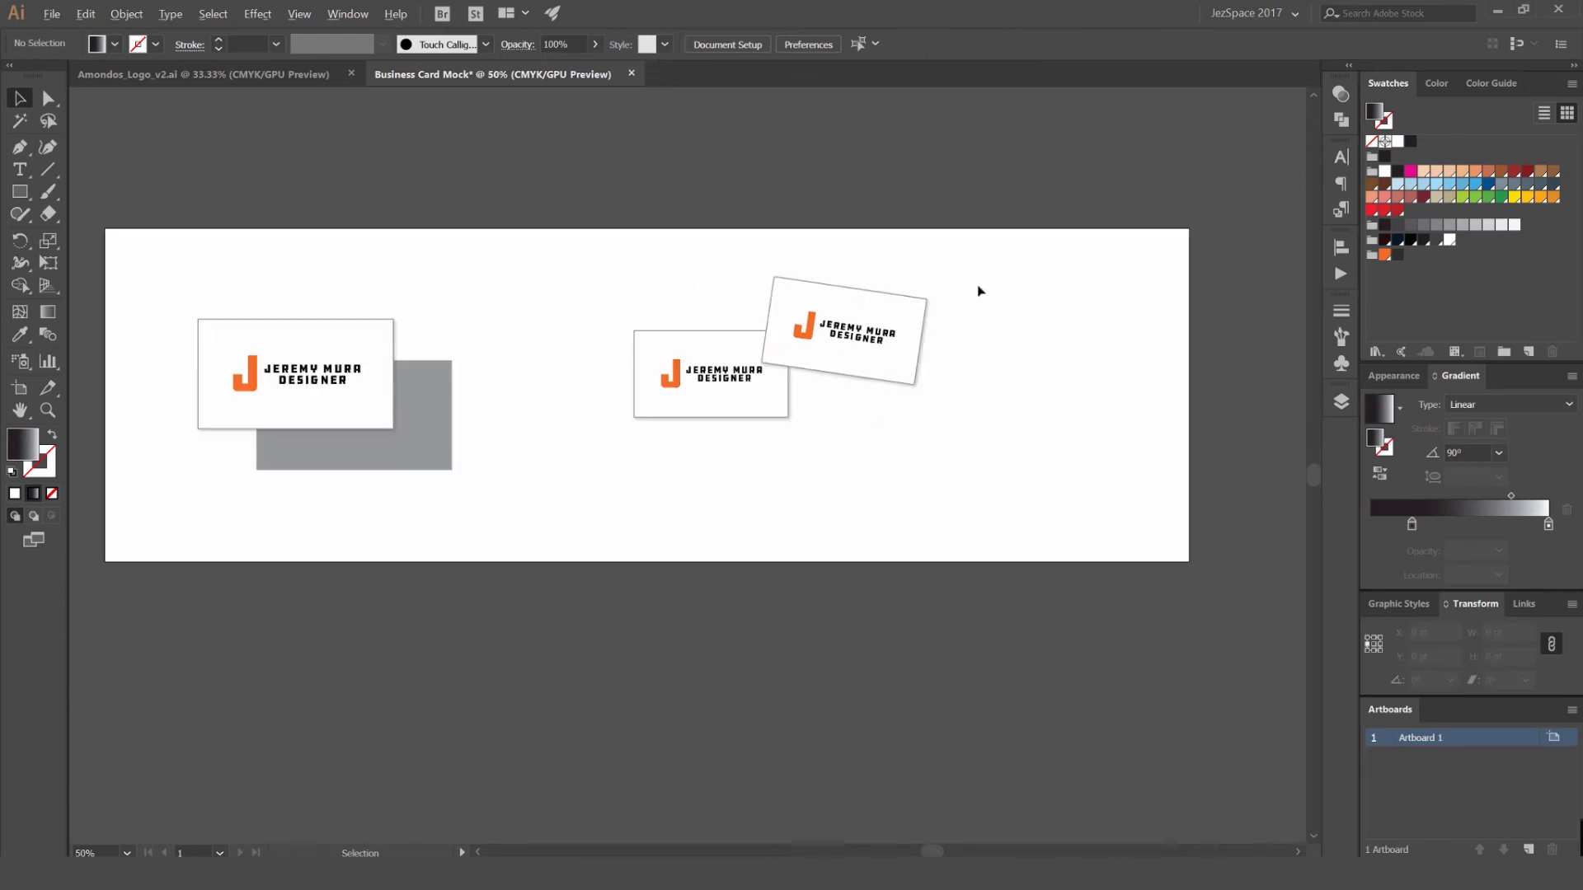
- Undo the tilt and the overlapping move of the duplicate card, and deselect it
{"action": "scroll", "coordinate": [998, 288], "scroll_direction": "down", "scroll_amount": 1}
{"action": "scroll", "coordinate": [924, 330], "scroll_direction": "up", "scroll_amount": 3}
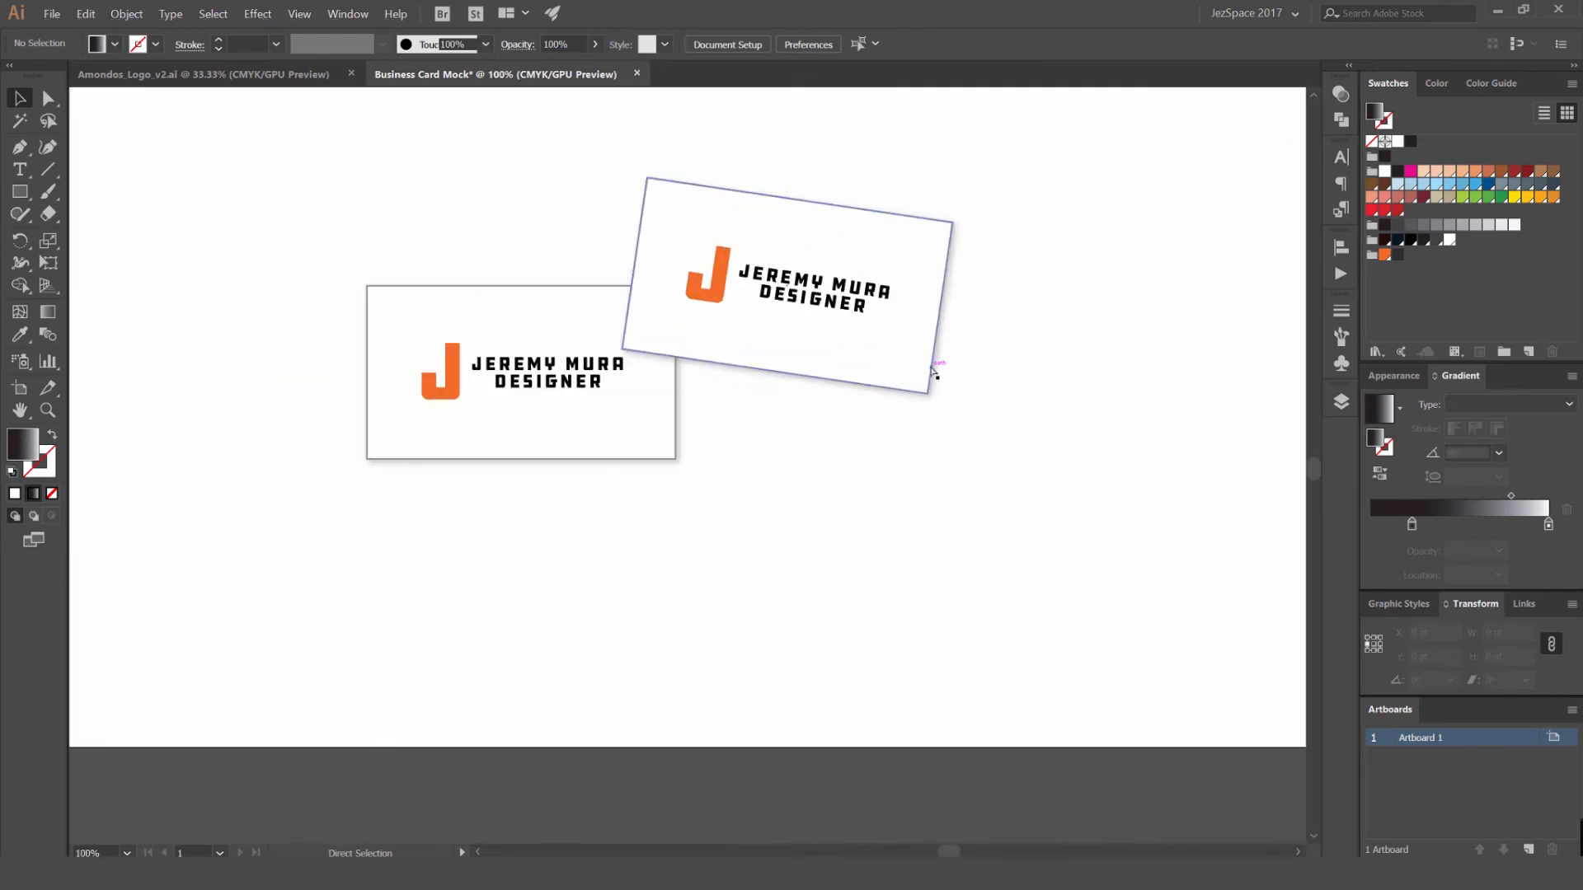
{"action": "key", "text": "ctrl+z"}
{"action": "key", "text": "ctrl+z"}
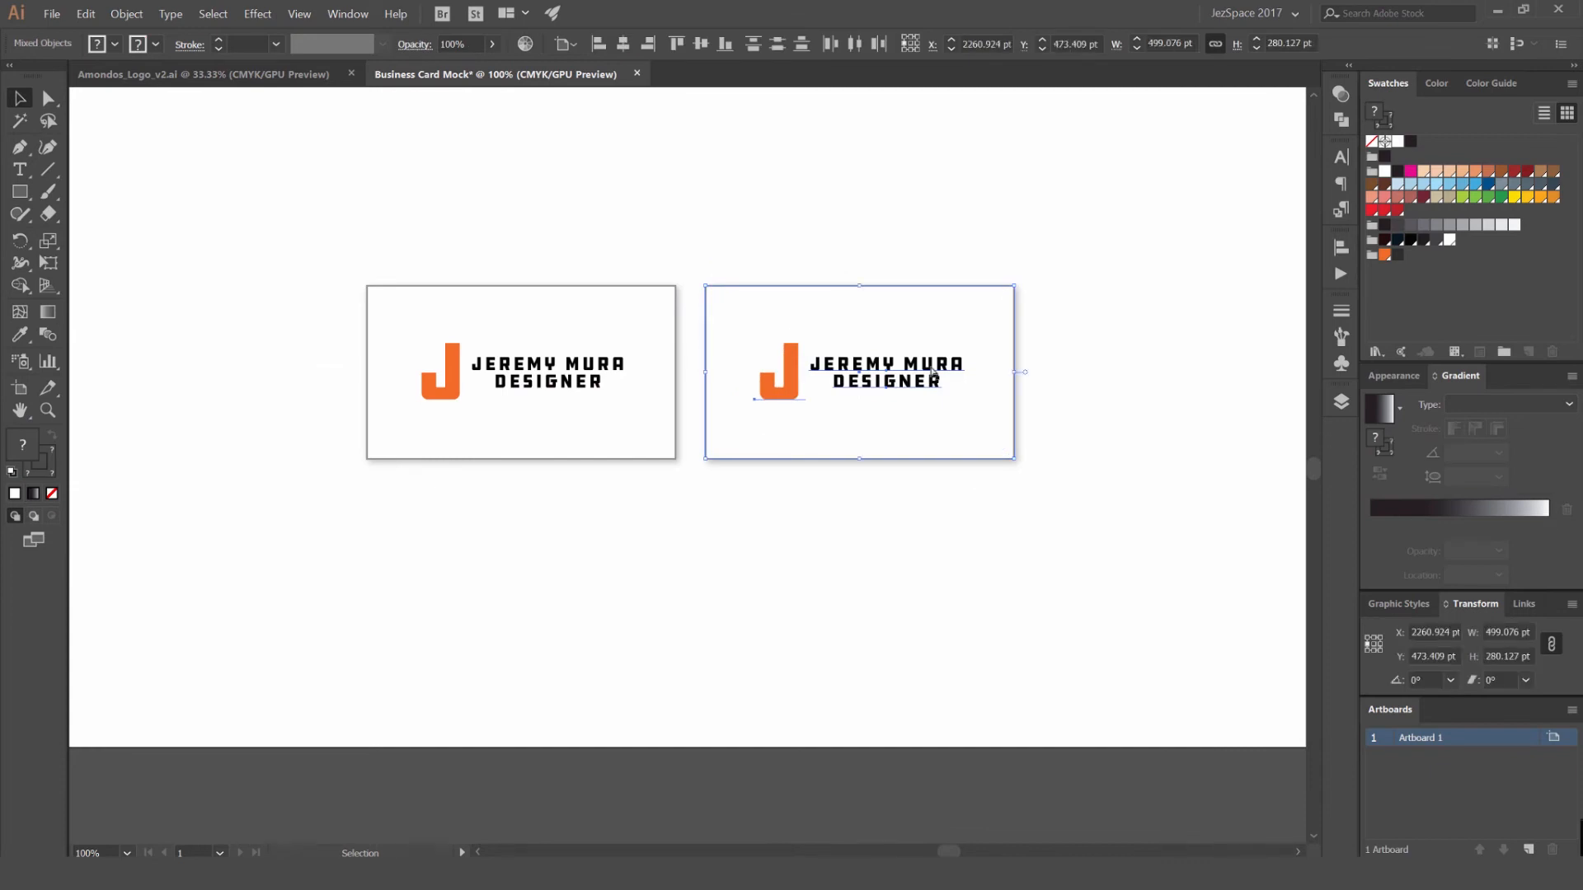
{"action": "left_click", "coordinate": [881, 269]}
{"action": "scroll", "coordinate": [665, 419], "scroll_direction": "up", "scroll_amount": 2}
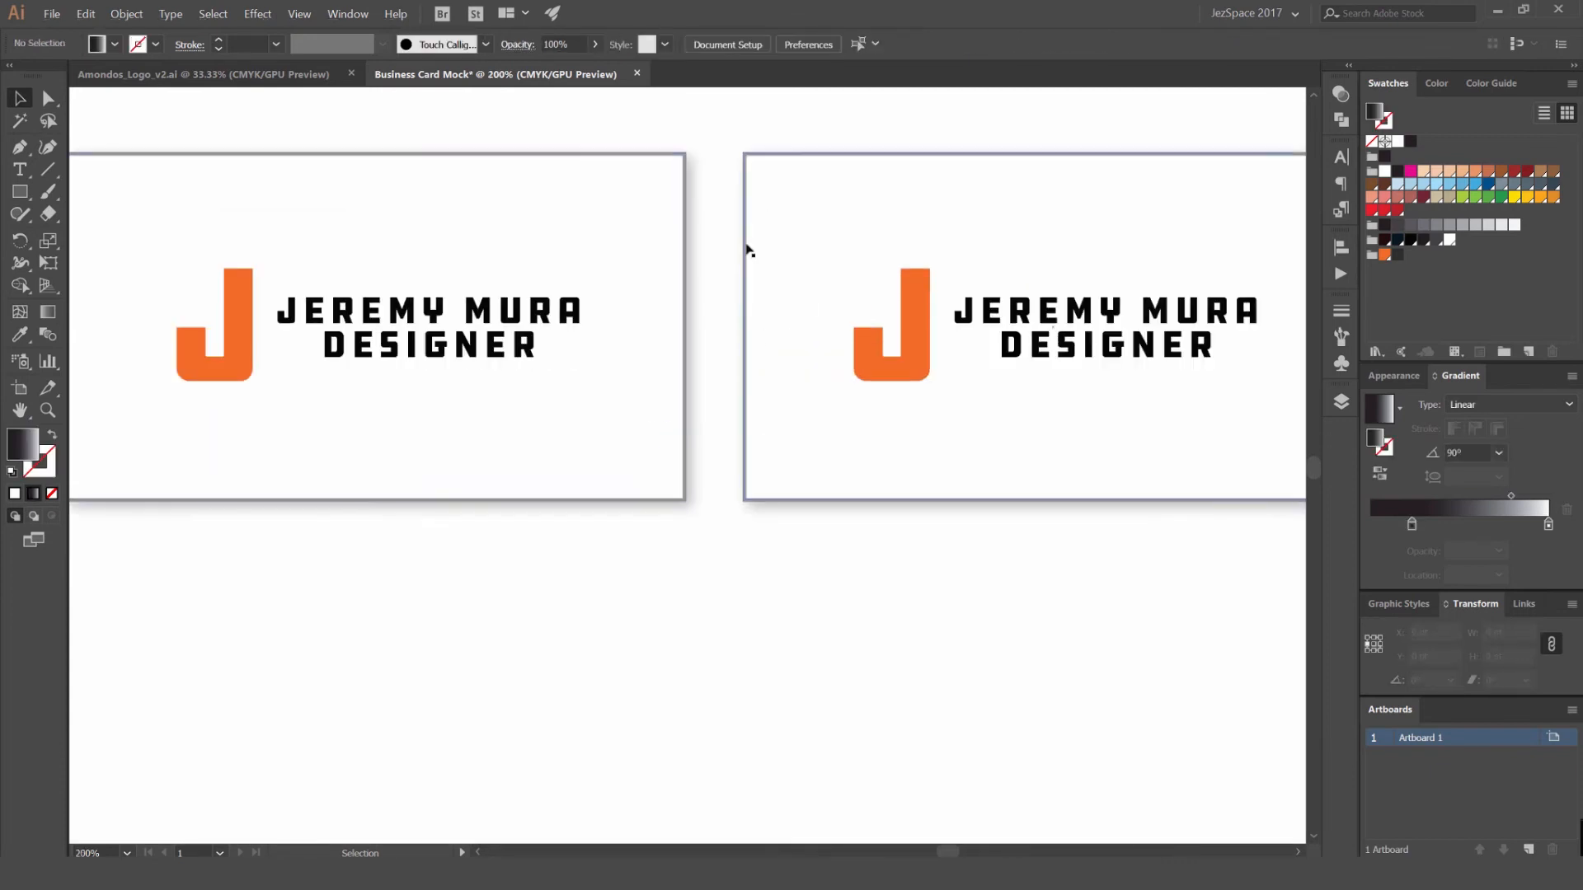
- Remove the stroke from both small white cards
{"action": "scroll", "coordinate": [707, 233], "scroll_direction": "down", "scroll_amount": 2}
{"action": "left_click", "coordinate": [746, 219]}
{"action": "left_click", "coordinate": [678, 211], "text": "shift"}
{"action": "scroll", "coordinate": [684, 175], "scroll_direction": "up", "scroll_amount": 1}
{"action": "key", "text": "x"}
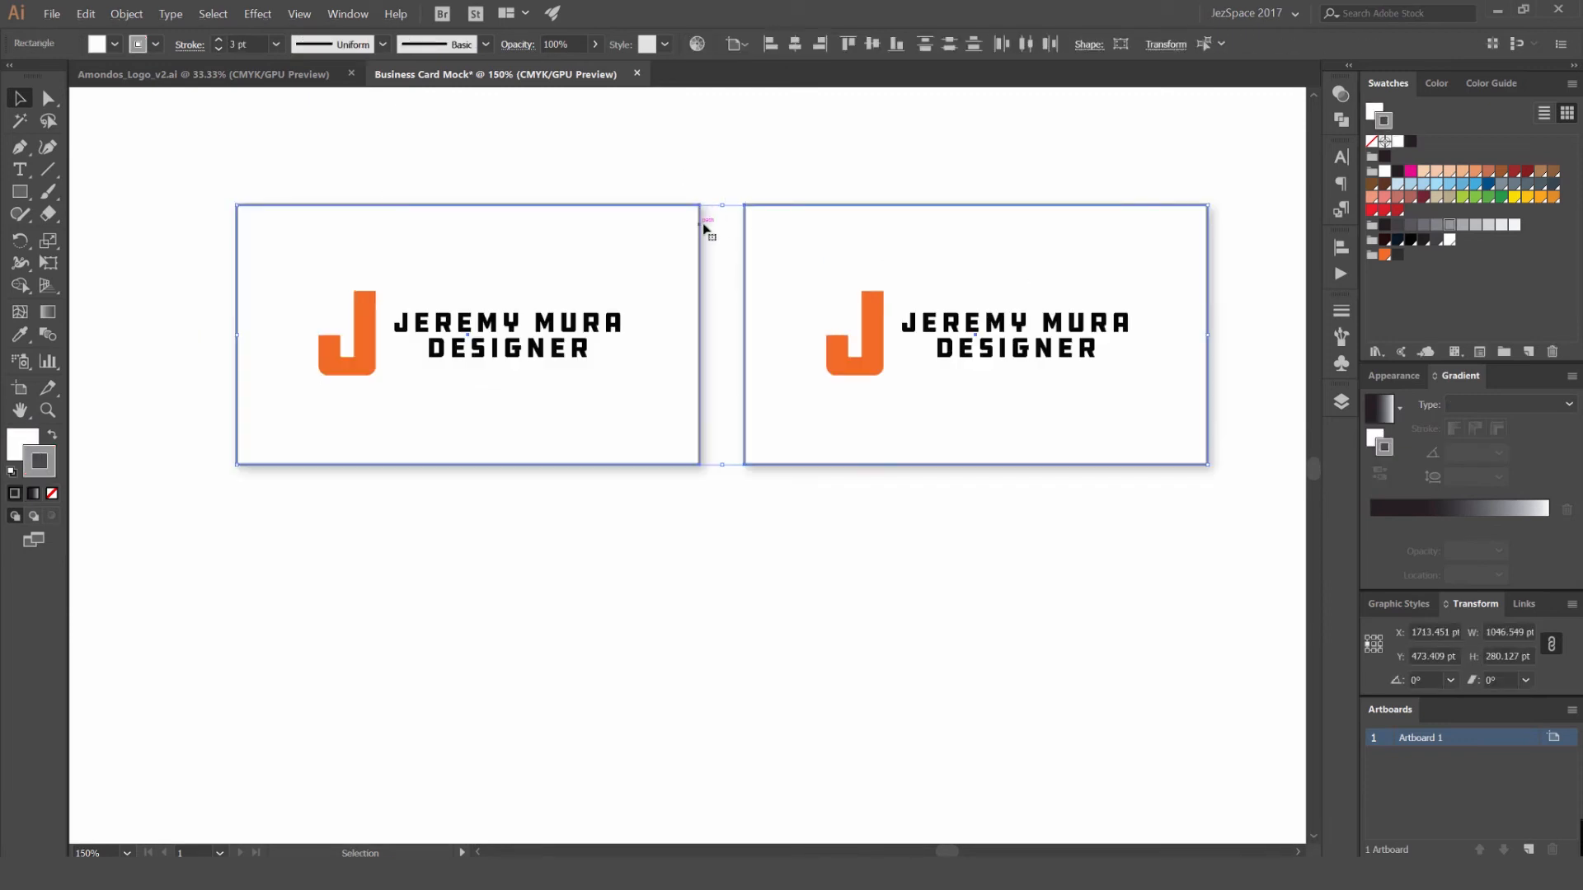
{"action": "key", "text": "slash"}
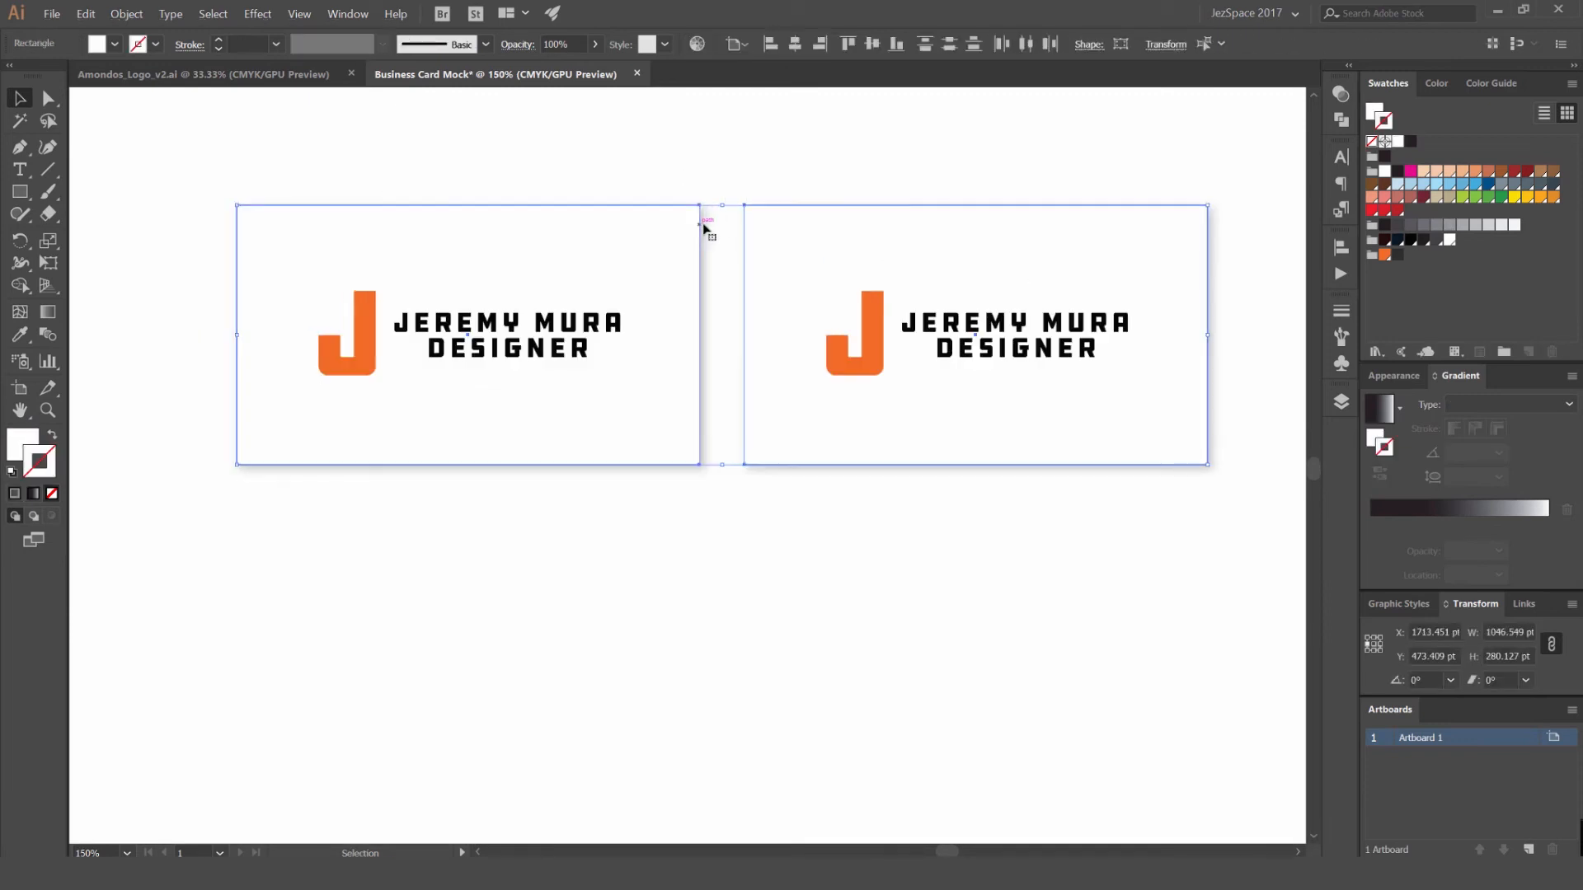
{"action": "left_click", "coordinate": [822, 122]}
- Hide the drop shadow on the second small card
{"action": "scroll", "coordinate": [707, 201], "scroll_direction": "up", "scroll_amount": 4}
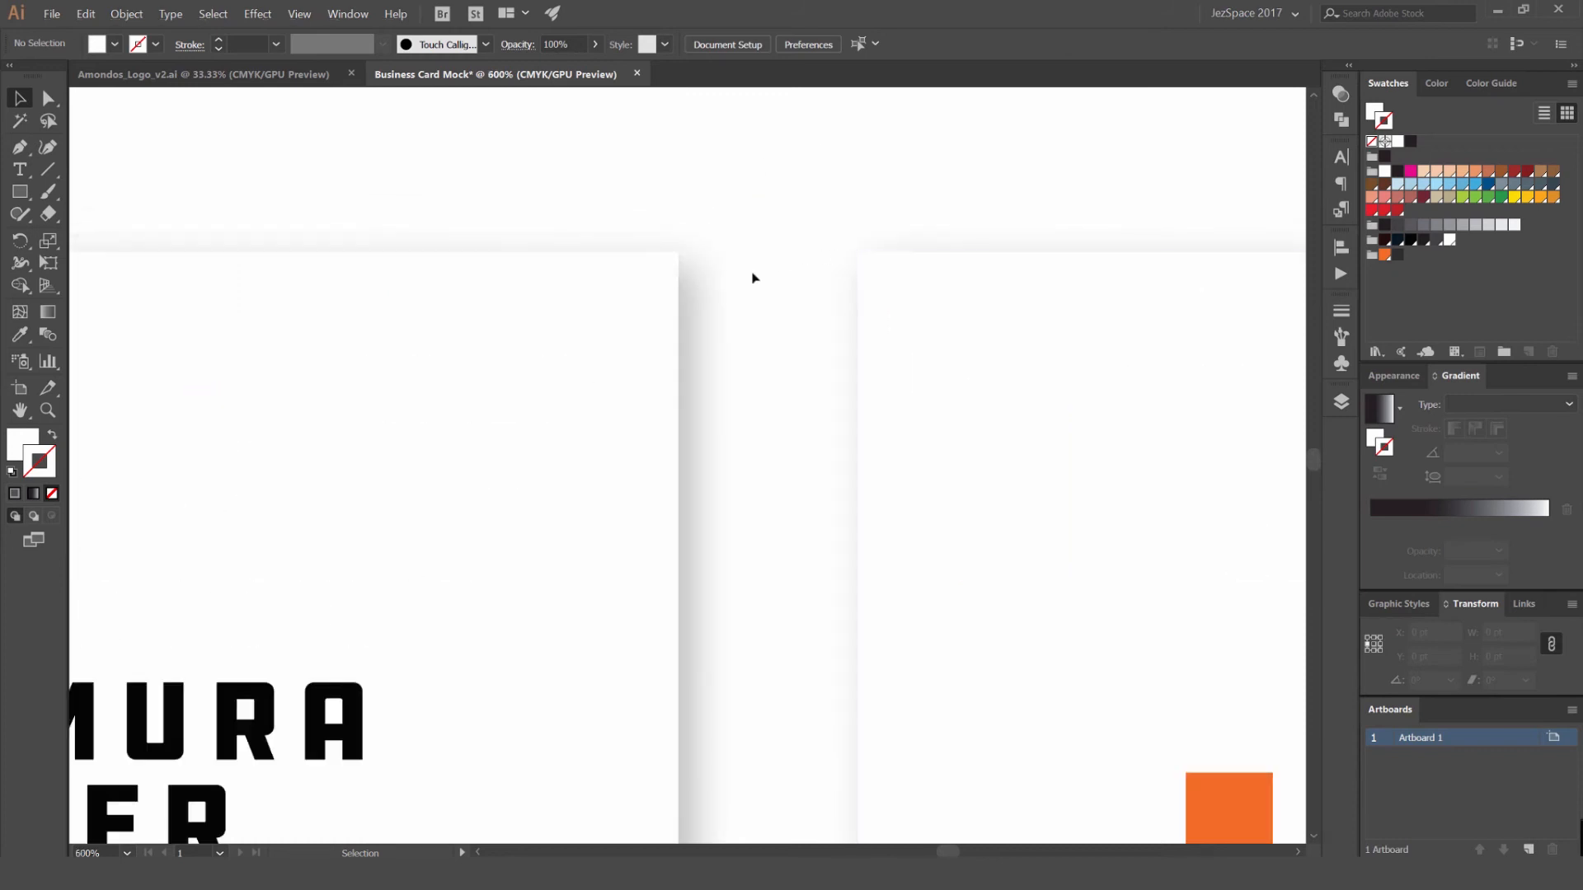
{"action": "scroll", "coordinate": [697, 291], "scroll_direction": "up", "scroll_amount": 4}
{"action": "scroll", "coordinate": [706, 323], "scroll_direction": "down", "scroll_amount": 8}
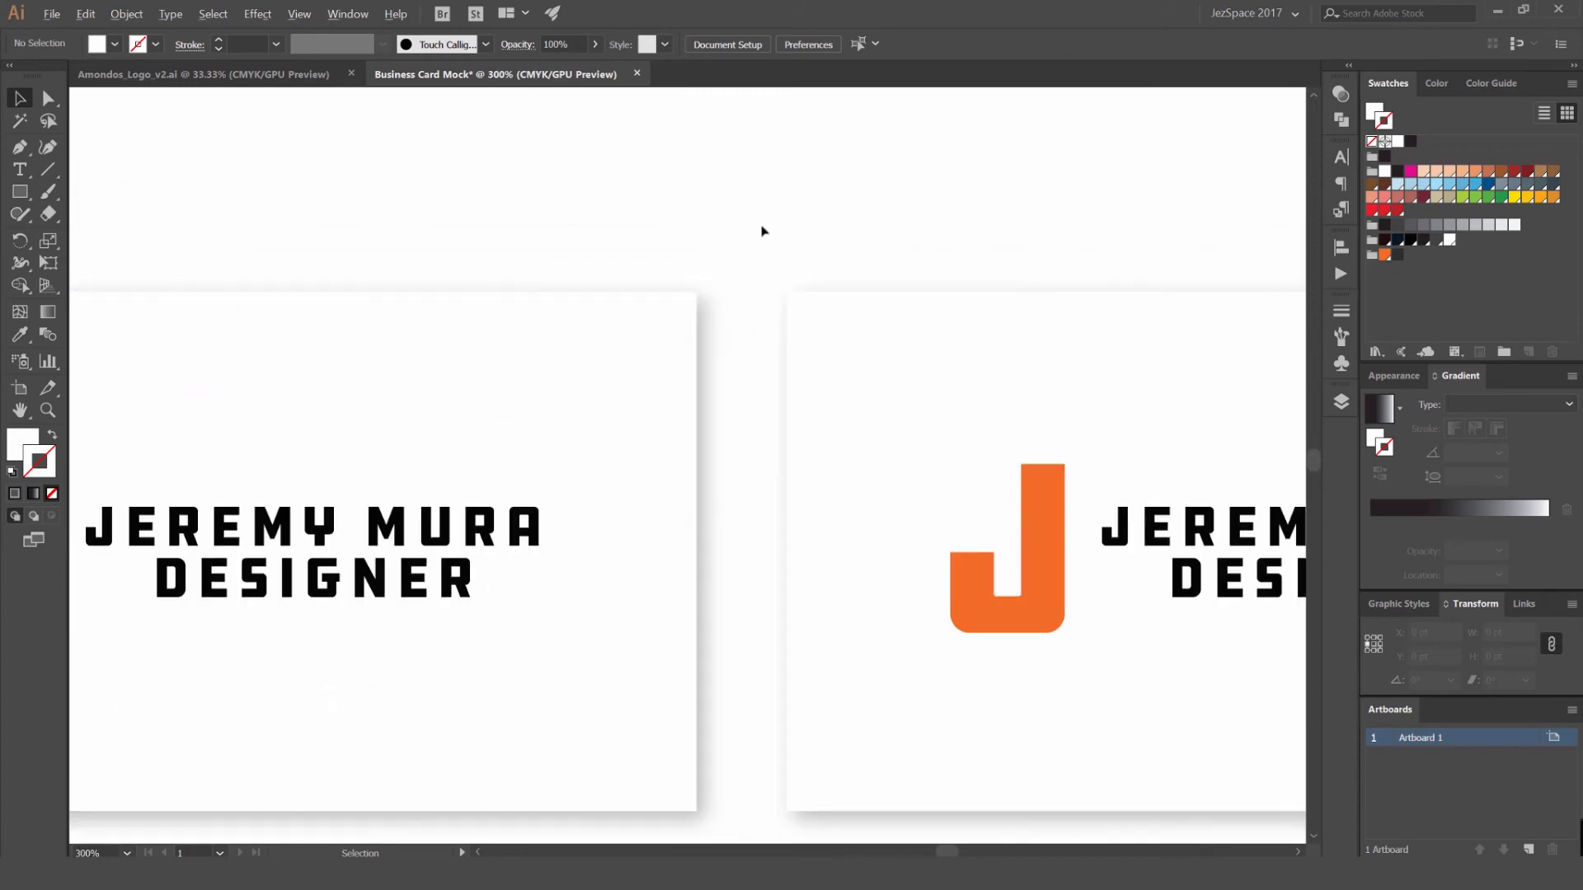
{"action": "left_click_drag", "start_coordinate": [1130, 225], "coordinate": [933, 247]}
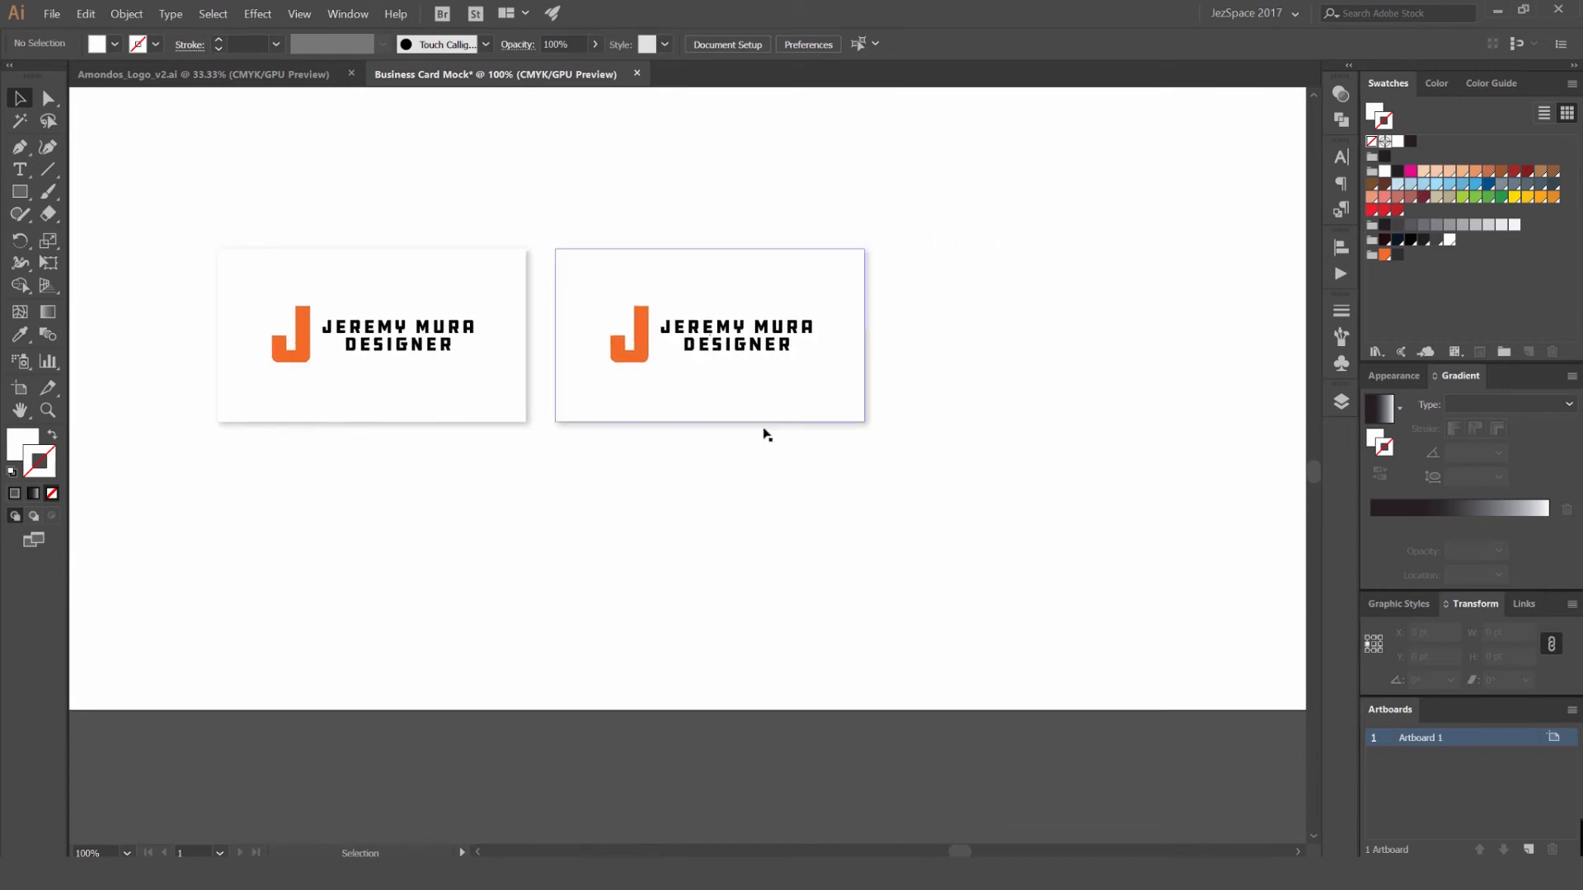
{"action": "scroll", "coordinate": [744, 407], "scroll_direction": "up", "scroll_amount": 2}
{"action": "left_click", "coordinate": [781, 313]}
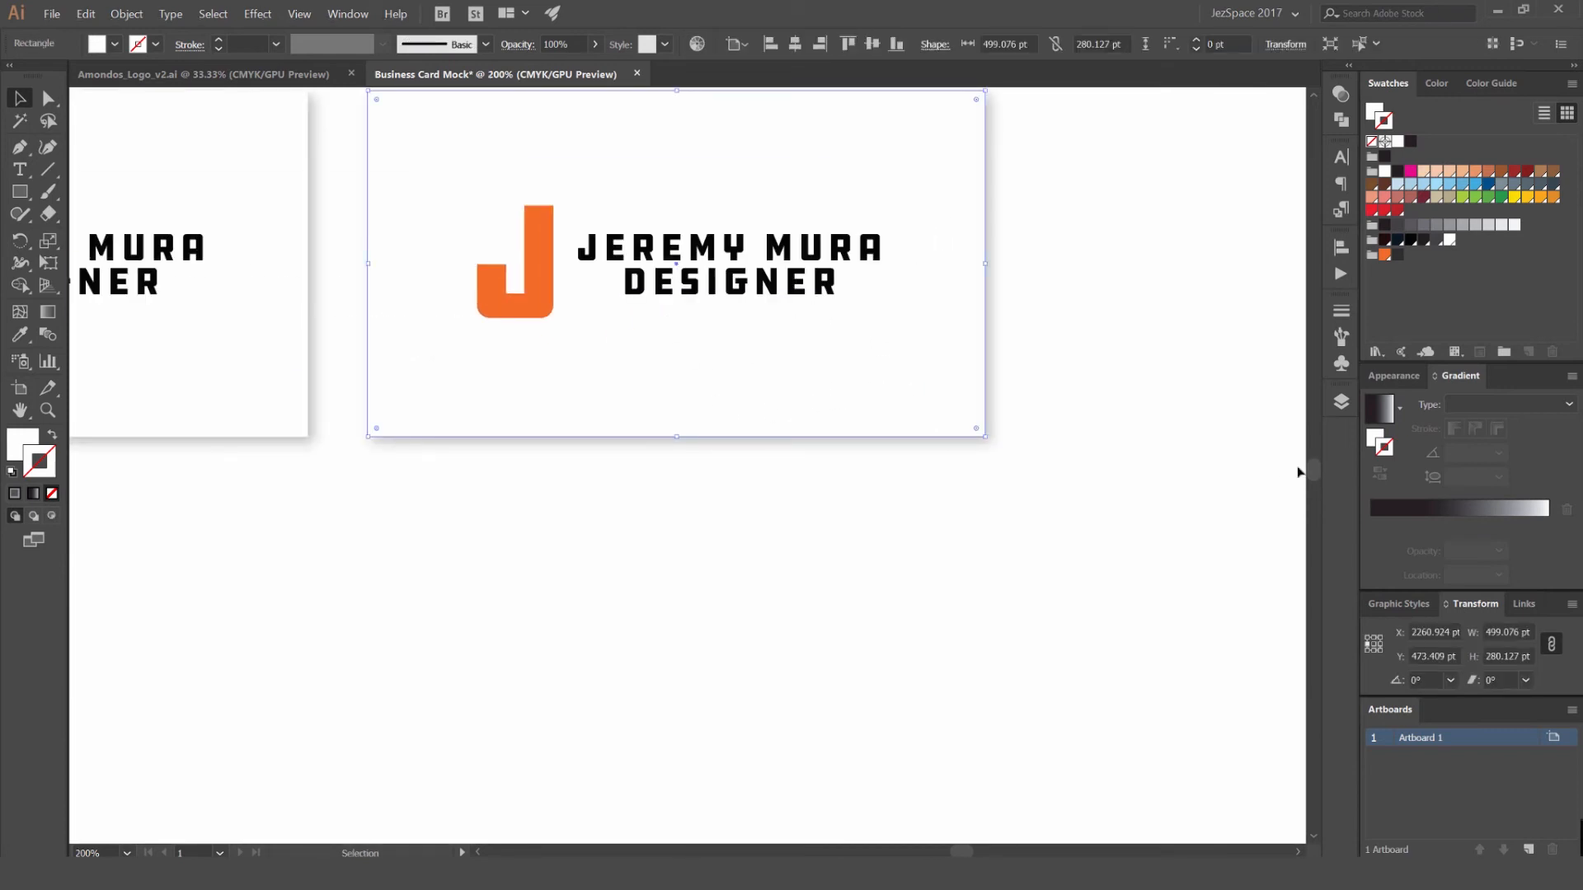
{"action": "left_click", "coordinate": [1386, 373]}
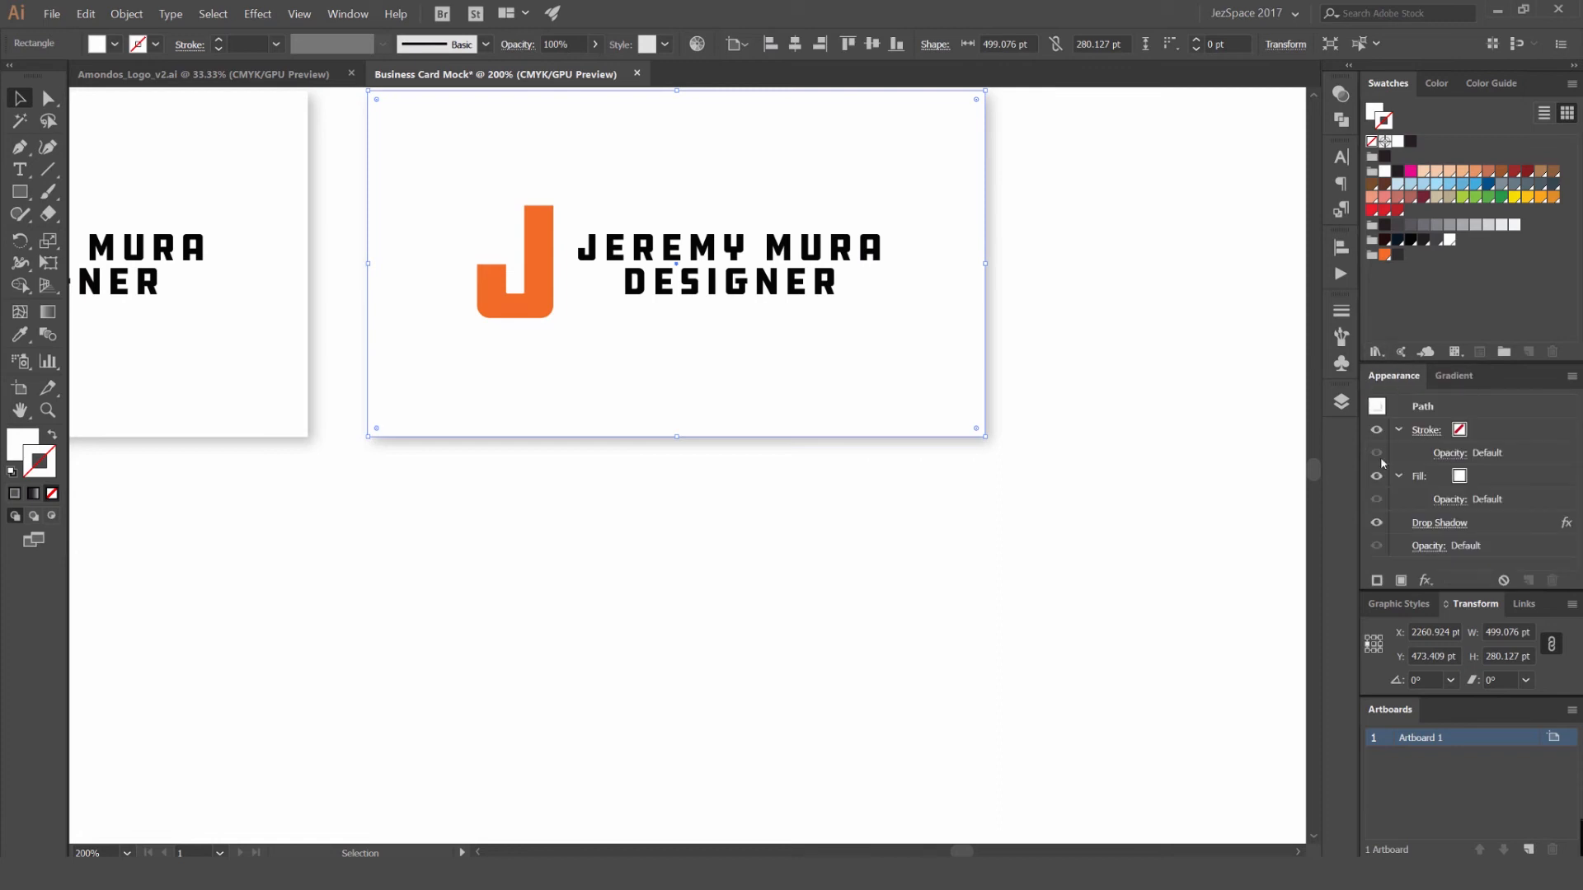
{"action": "left_click", "coordinate": [1376, 523]}
{"action": "left_click", "coordinate": [1142, 351]}
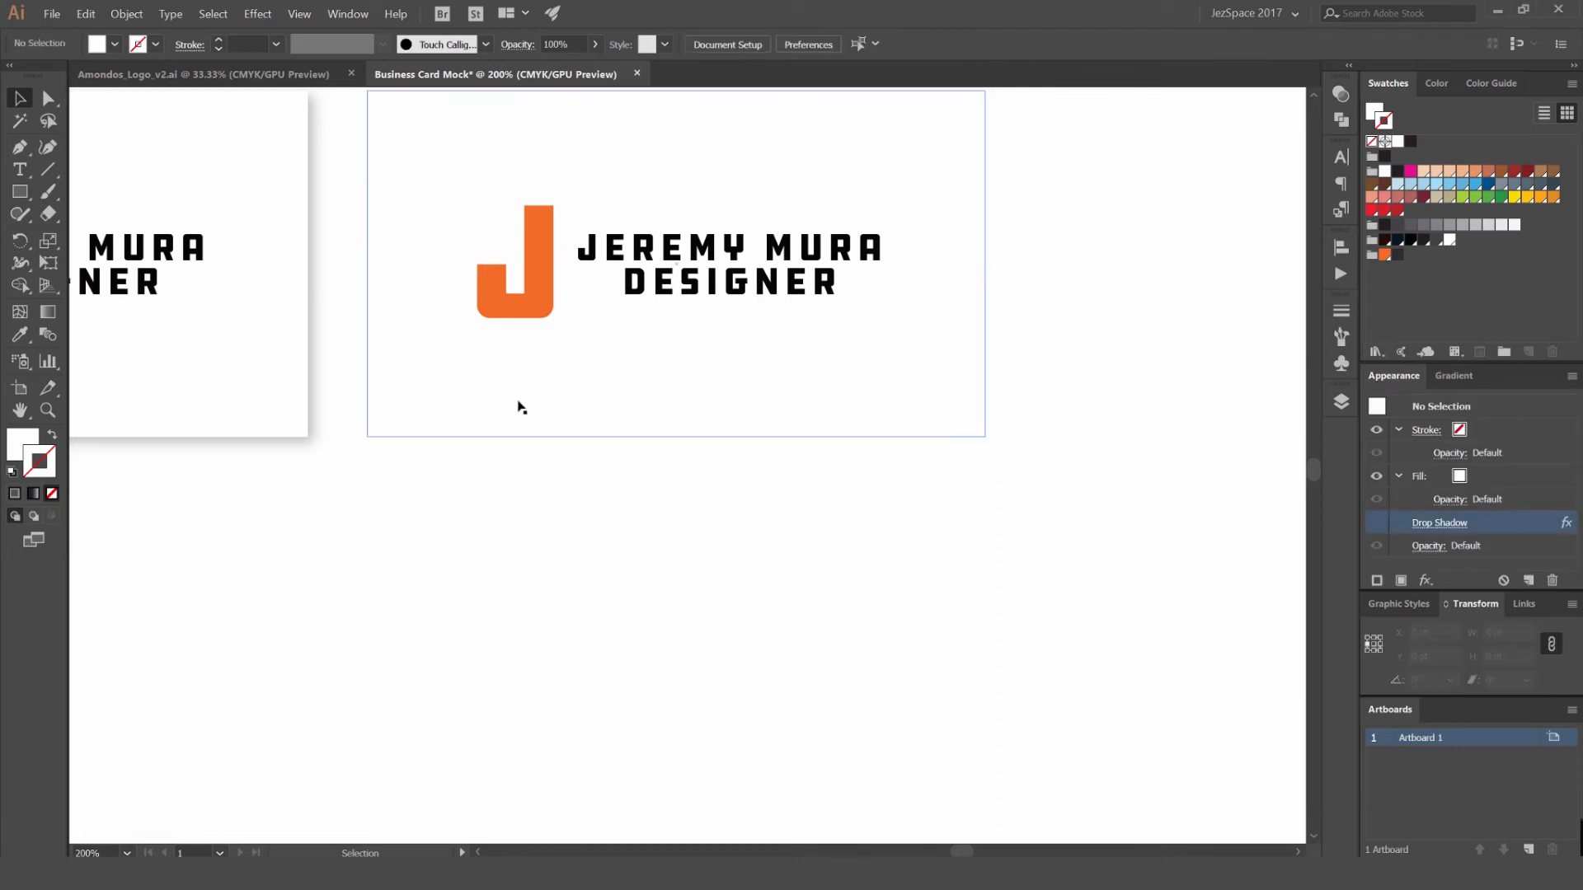
- Draw a thin rectangle about 465.5 × 15 pt along the second small card's lower edge and fill it with black
{"action": "key", "text": "m"}
{"action": "left_click_drag", "start_coordinate": [391, 425], "coordinate": [969, 443]}
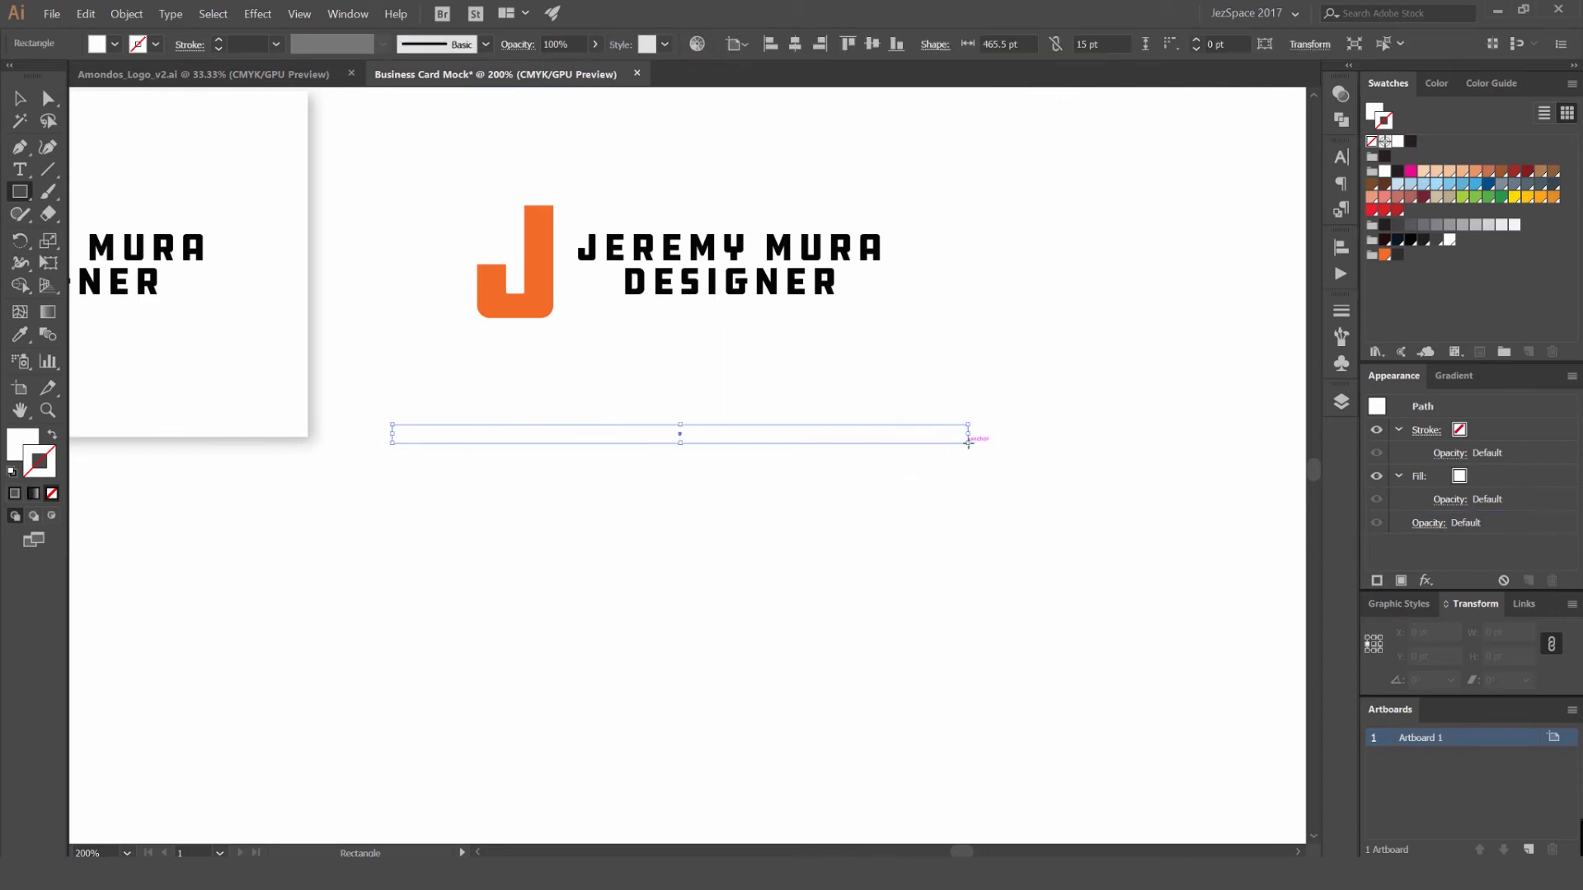
{"action": "key", "text": "v"}
{"action": "left_click", "coordinate": [936, 385], "text": "shift"}
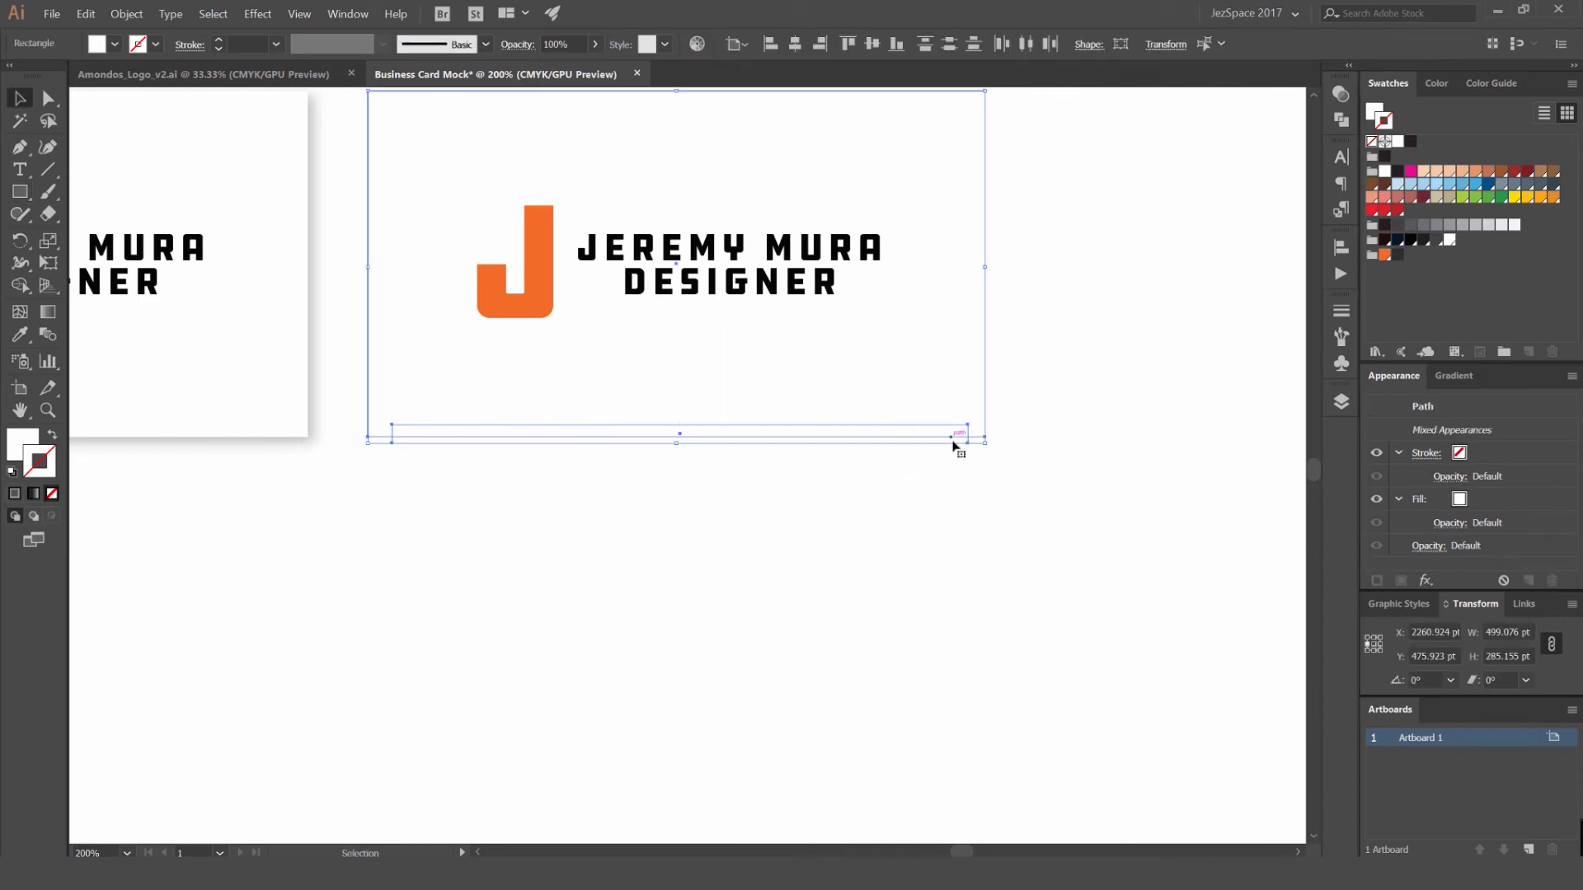
{"action": "left_click", "coordinate": [926, 444], "text": "shift"}
{"action": "left_click", "coordinate": [1411, 142]}
{"action": "left_click", "coordinate": [1220, 219]}
- Send the black strip behind the second card, slightly lower, and narrow it to about 429.5 pt wide
{"action": "left_click", "coordinate": [914, 433]}
{"action": "key", "text": "ctrl+shift+bracketleft"}
{"action": "key", "text": "Down"}
{"action": "key", "text": "Down"}
{"action": "key", "text": "Down"}
{"action": "scroll", "coordinate": [933, 428], "scroll_direction": "up", "scroll_amount": 1}
{"action": "left_click_drag", "start_coordinate": [988, 448], "coordinate": [954, 449]}
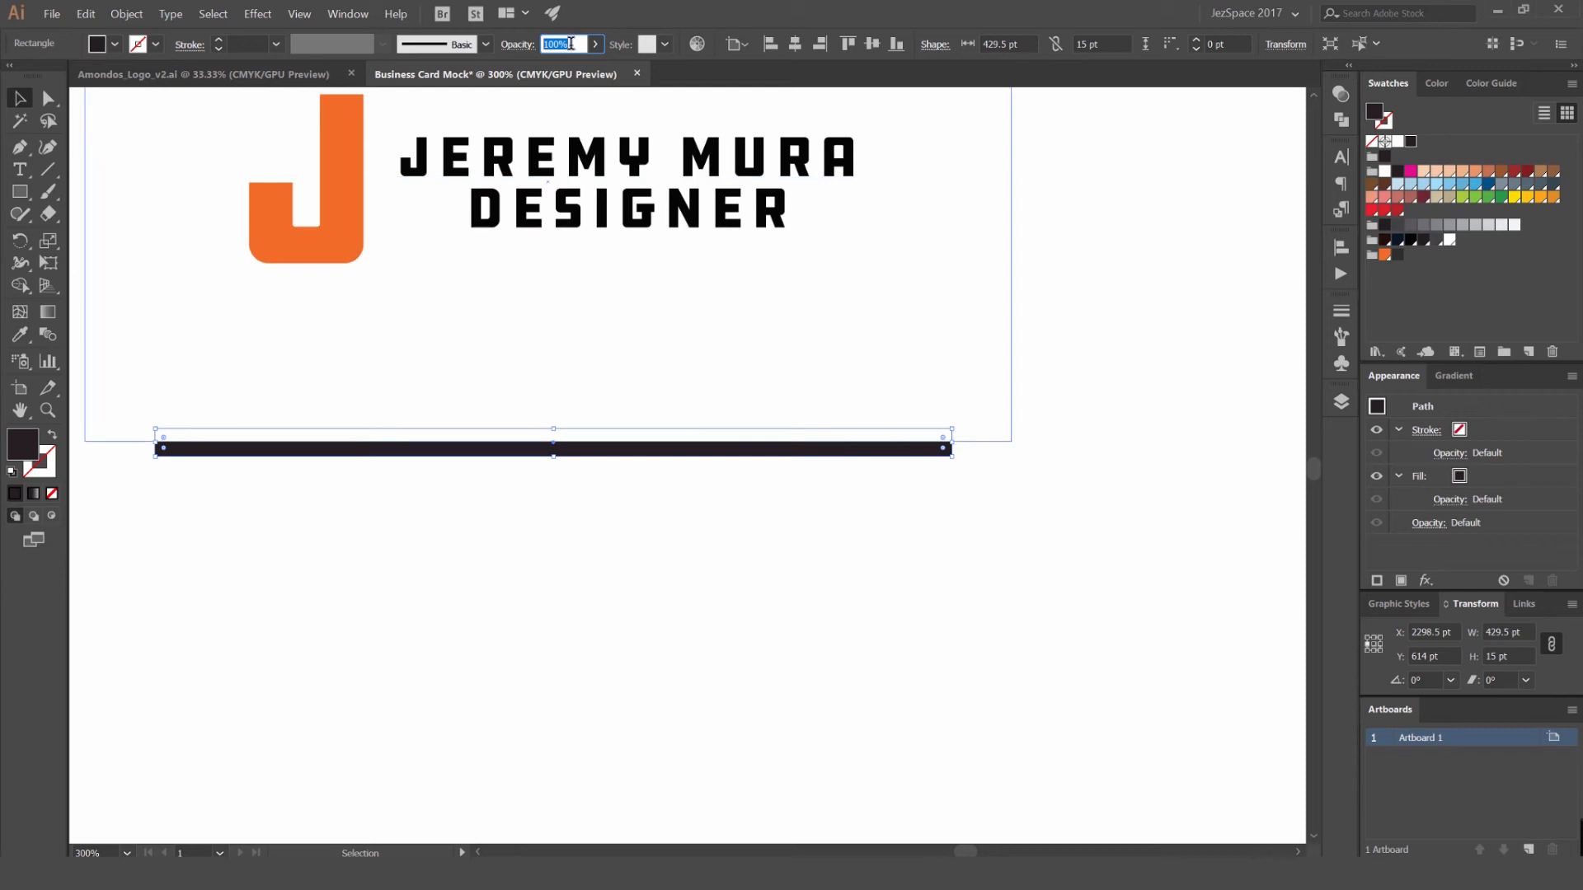
- Try the black strip at 30% opacity and settle on 20% for a light grey shadow
{"action": "type", "text": "30"}
{"action": "key", "text": "Return"}
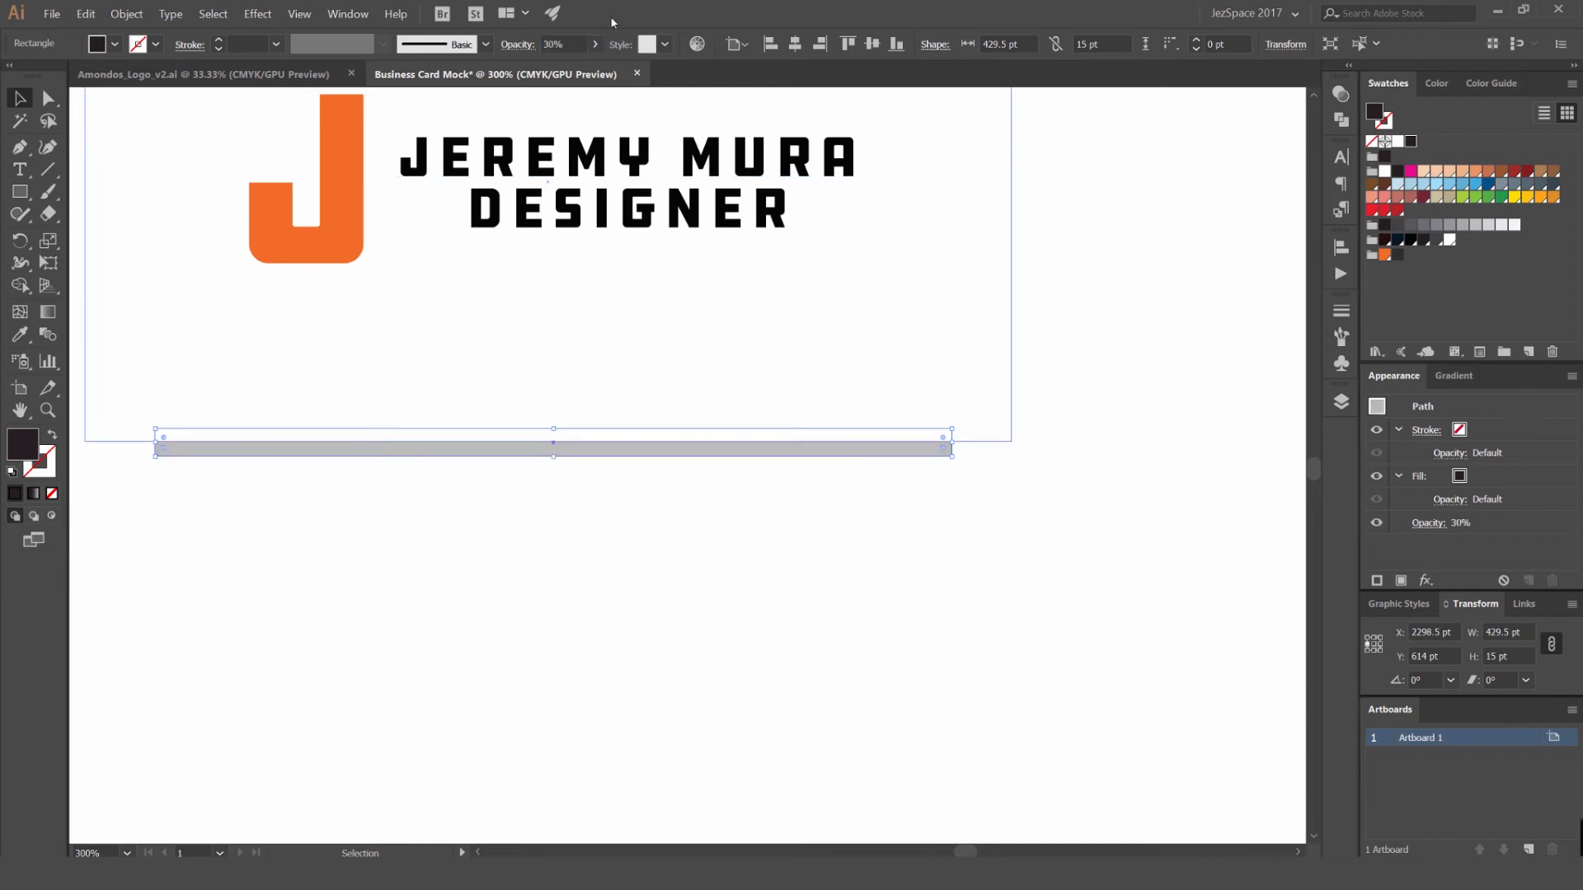
{"action": "type", "text": "20"}
{"action": "key", "text": "Return"}
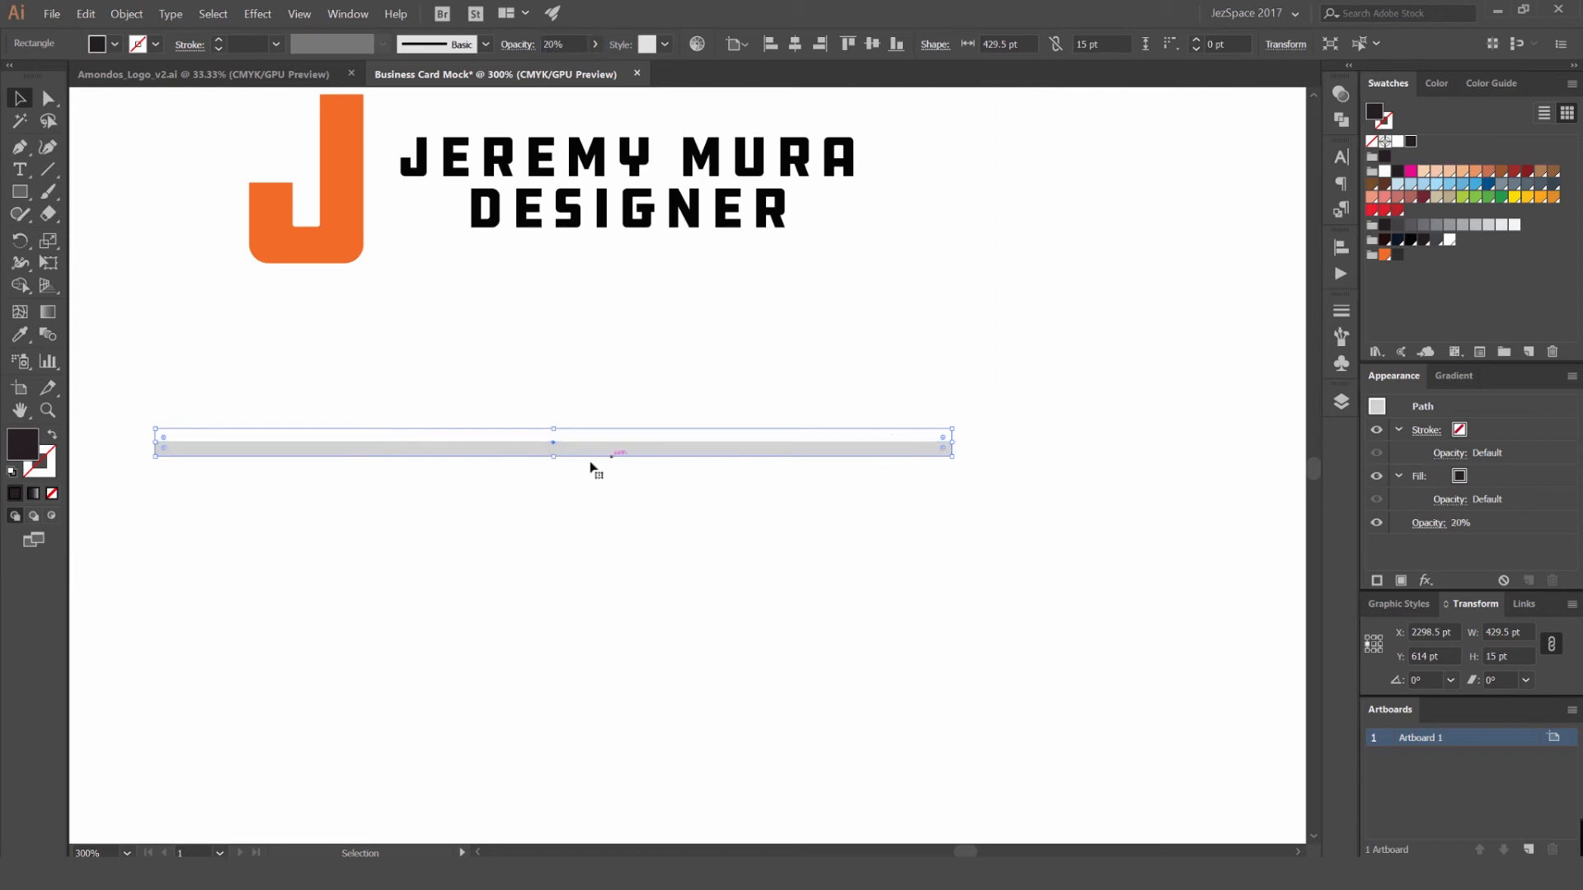
{"action": "scroll", "coordinate": [646, 511], "scroll_direction": "down", "scroll_amount": 6}
{"action": "scroll", "coordinate": [742, 551], "scroll_direction": "up", "scroll_amount": 5}
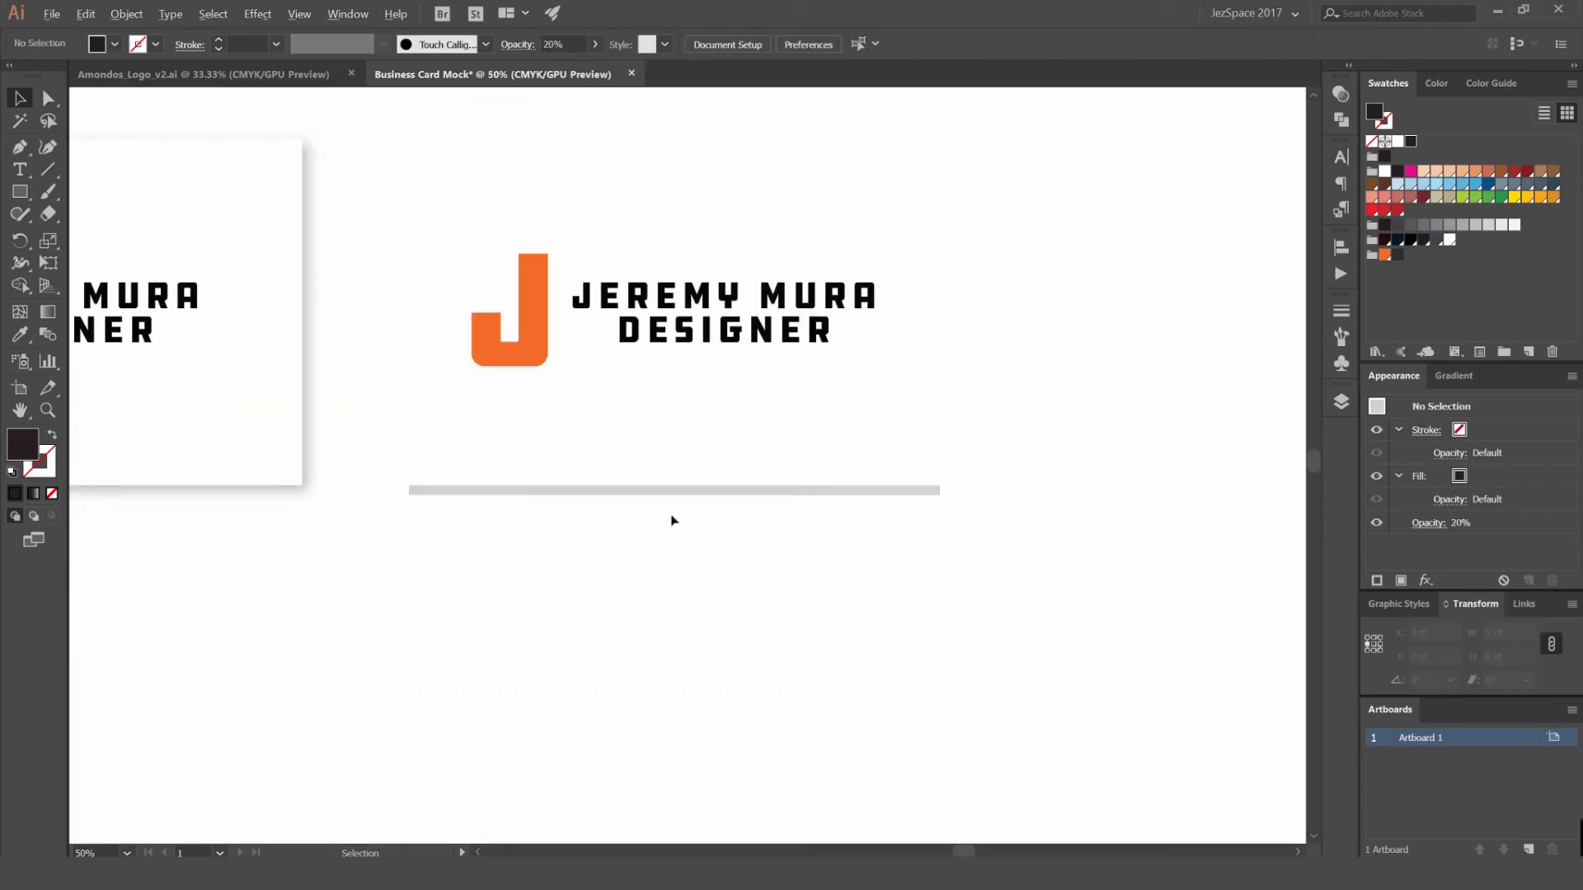
- Give the second small card a grey 1 pt stroke
{"action": "left_click", "coordinate": [714, 456]}
{"action": "left_click", "coordinate": [1096, 357]}
{"action": "left_click", "coordinate": [979, 354]}
{"action": "left_click_drag", "start_coordinate": [1000, 353], "coordinate": [923, 420]}
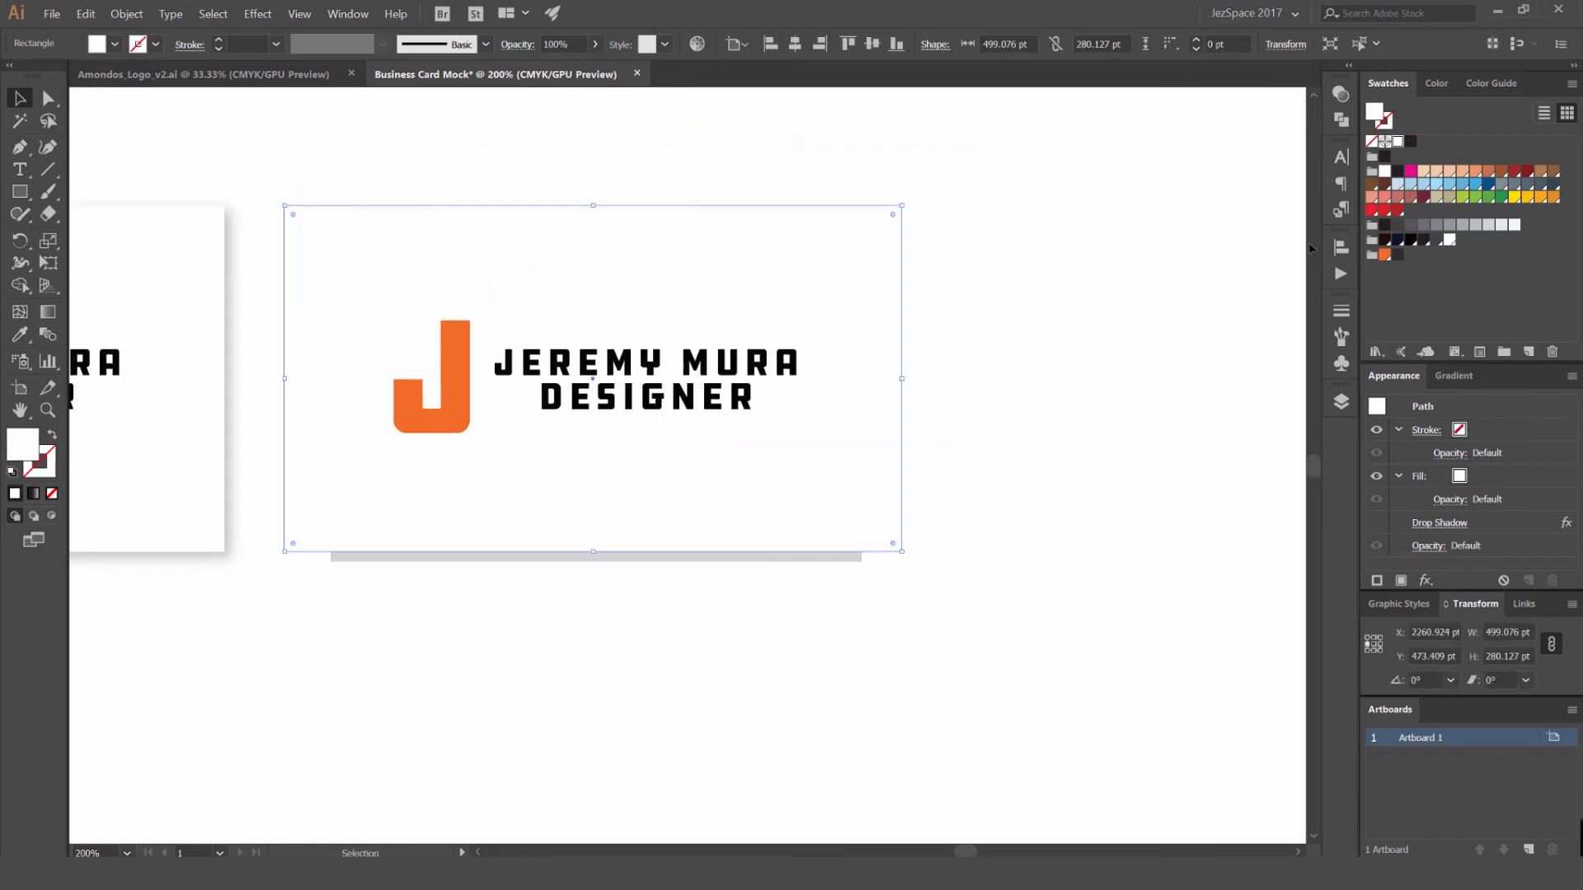
{"action": "left_click", "coordinate": [1451, 228]}
{"action": "left_click", "coordinate": [1082, 182]}
{"action": "left_click", "coordinate": [877, 217]}
{"action": "left_click", "coordinate": [479, 156]}
{"action": "scroll", "coordinate": [485, 157], "scroll_direction": "down", "scroll_amount": 2}
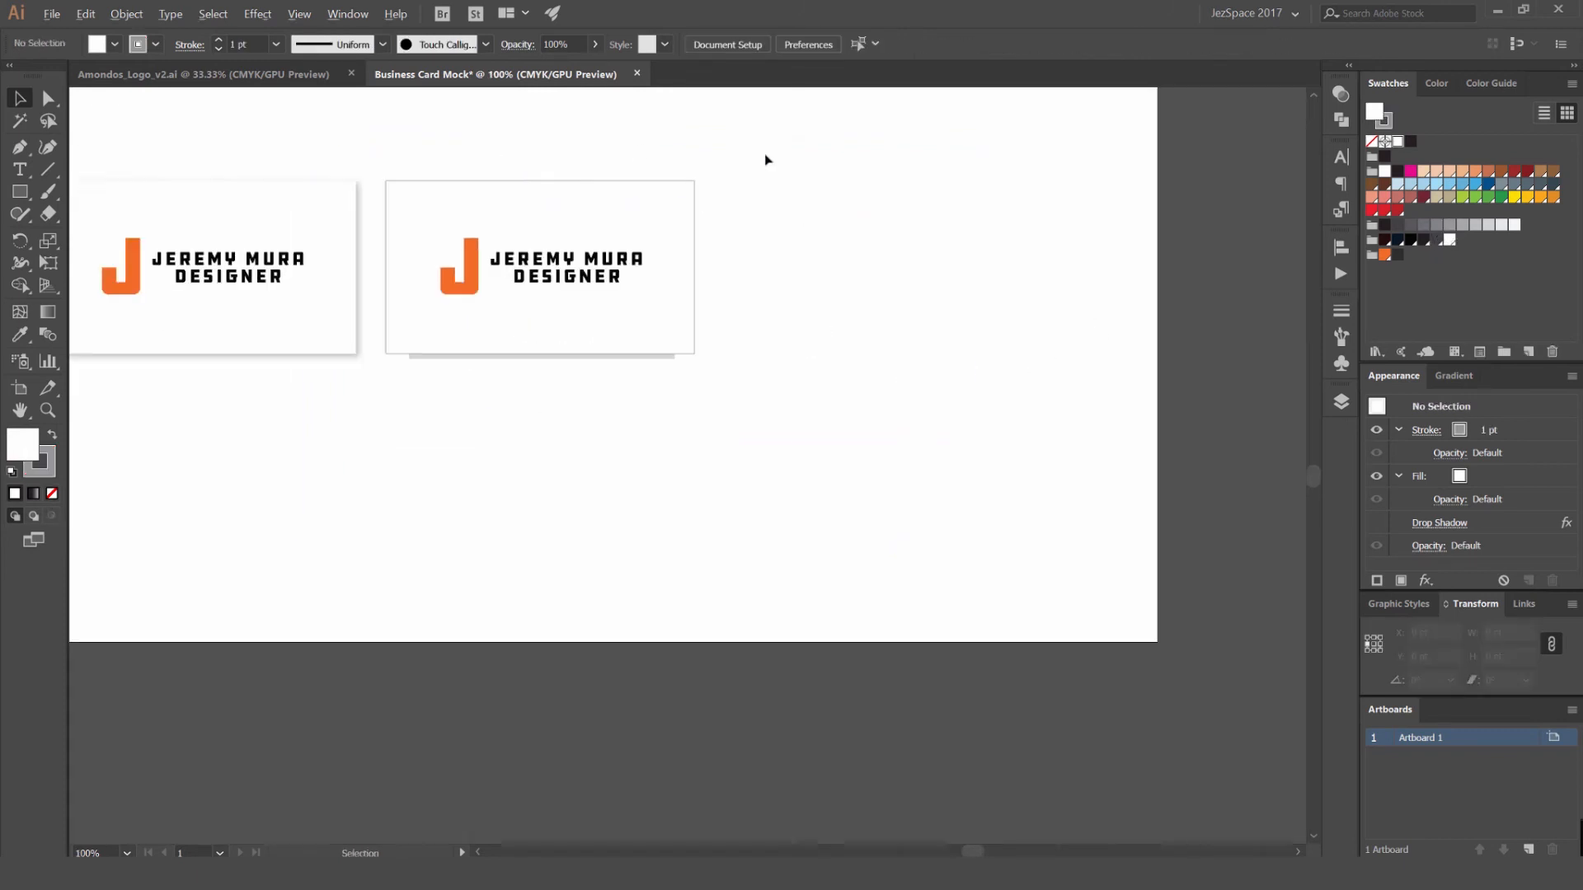
- Narrow the grey shadow strip beneath the second card from both ends
{"action": "scroll", "coordinate": [623, 373], "scroll_direction": "up", "scroll_amount": 3}
{"action": "left_click", "coordinate": [720, 324]}
{"action": "left_click_drag", "start_coordinate": [770, 323], "coordinate": [647, 323]}
{"action": "left_click", "coordinate": [438, 338]}
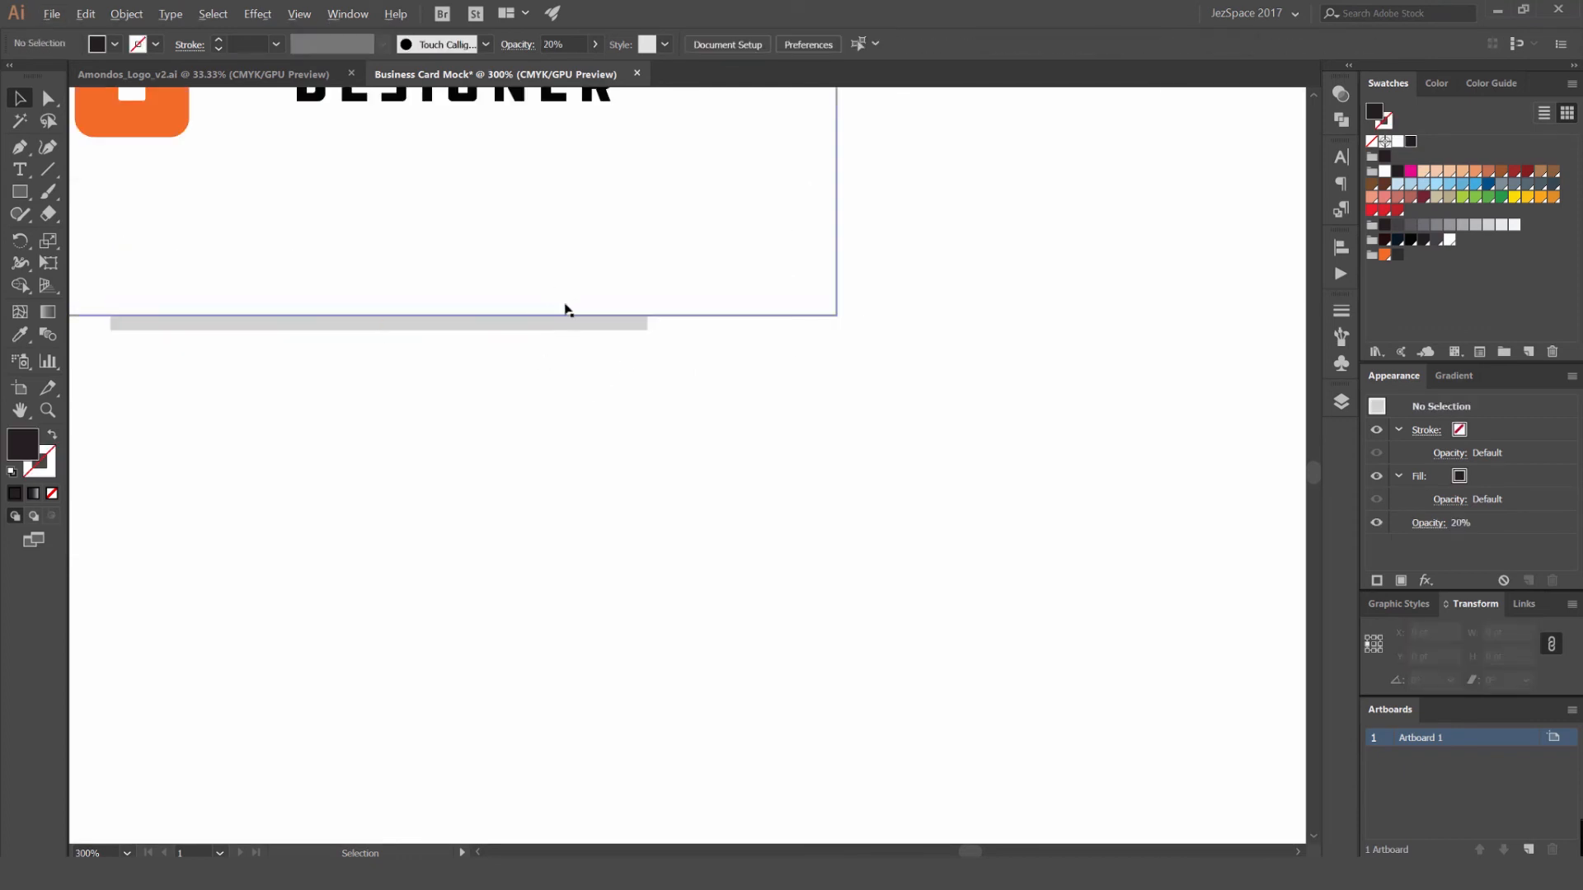
{"action": "scroll", "coordinate": [566, 307], "scroll_direction": "down", "scroll_amount": 3}
- Set the second small card's stroke weight to 2 pt
{"action": "left_click", "coordinate": [777, 230]}
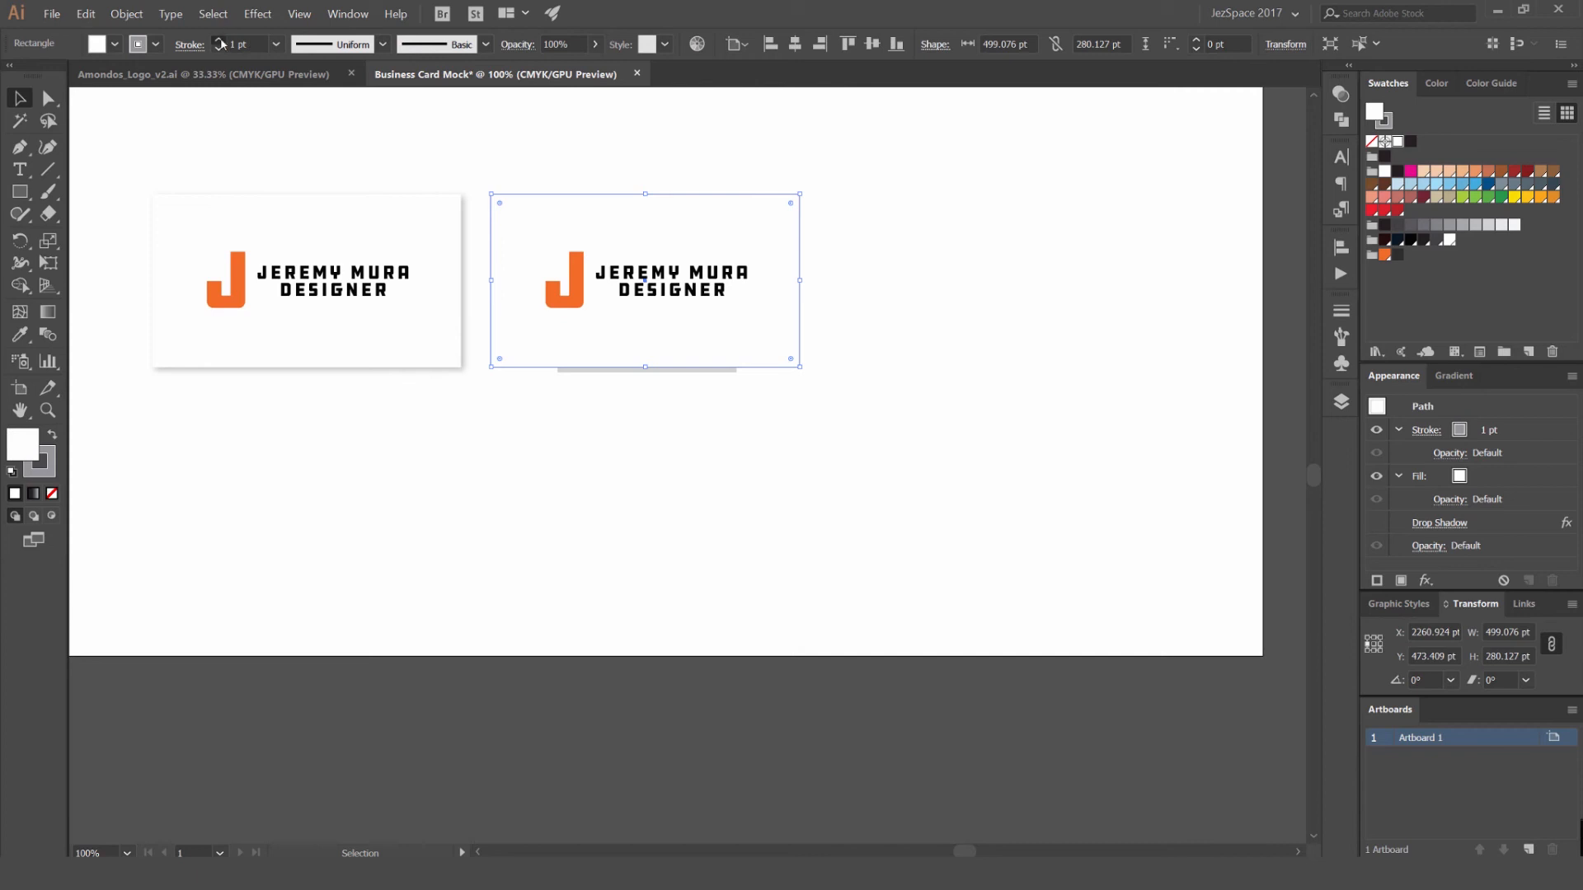
{"action": "left_click", "coordinate": [487, 125]}
{"action": "scroll", "coordinate": [489, 128], "scroll_direction": "down", "scroll_amount": 2}
{"action": "left_click_drag", "start_coordinate": [537, 144], "coordinate": [615, 176]}
- Resize the grey strip beneath the second card to about 464 pt wide and 23 pt high
{"action": "scroll", "coordinate": [653, 280], "scroll_direction": "up", "scroll_amount": 4}
{"action": "left_click", "coordinate": [693, 293]}
{"action": "left_click_drag", "start_coordinate": [806, 290], "coordinate": [876, 291]}
{"action": "left_click", "coordinate": [872, 363]}
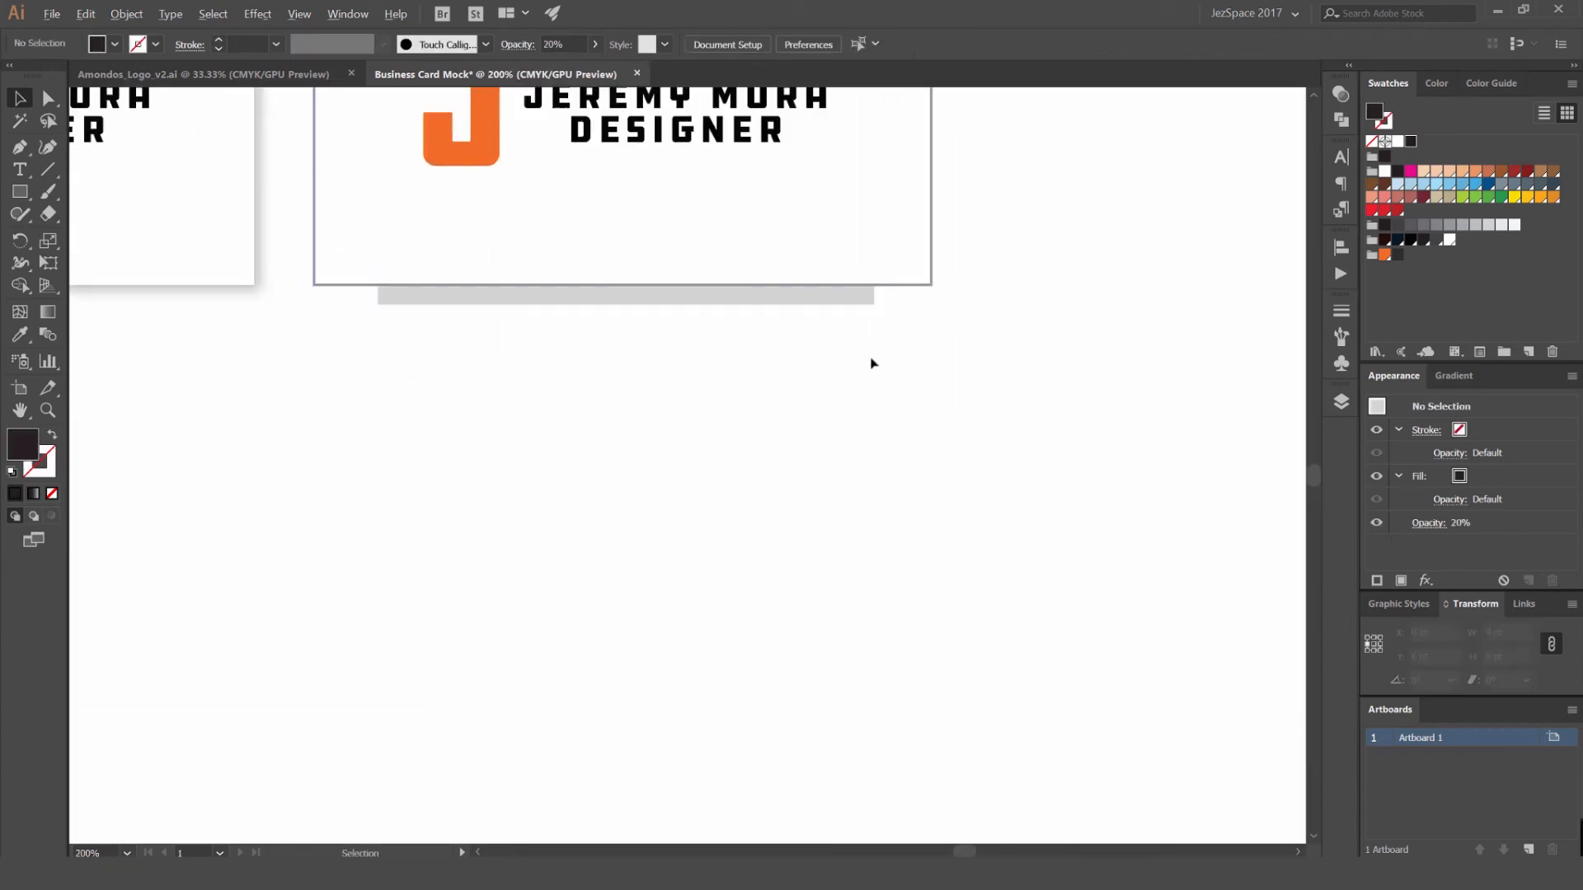
{"action": "scroll", "coordinate": [873, 363], "scroll_direction": "down", "scroll_amount": 4}
{"action": "scroll", "coordinate": [783, 394], "scroll_direction": "up", "scroll_amount": 5}
{"action": "left_click", "coordinate": [795, 398]}
{"action": "left_click_drag", "start_coordinate": [801, 388], "coordinate": [860, 387]}
{"action": "left_click", "coordinate": [964, 399]}
- Try a copy of the grey shadow strip beneath the first small card
{"action": "scroll", "coordinate": [965, 396], "scroll_direction": "down", "scroll_amount": 5}
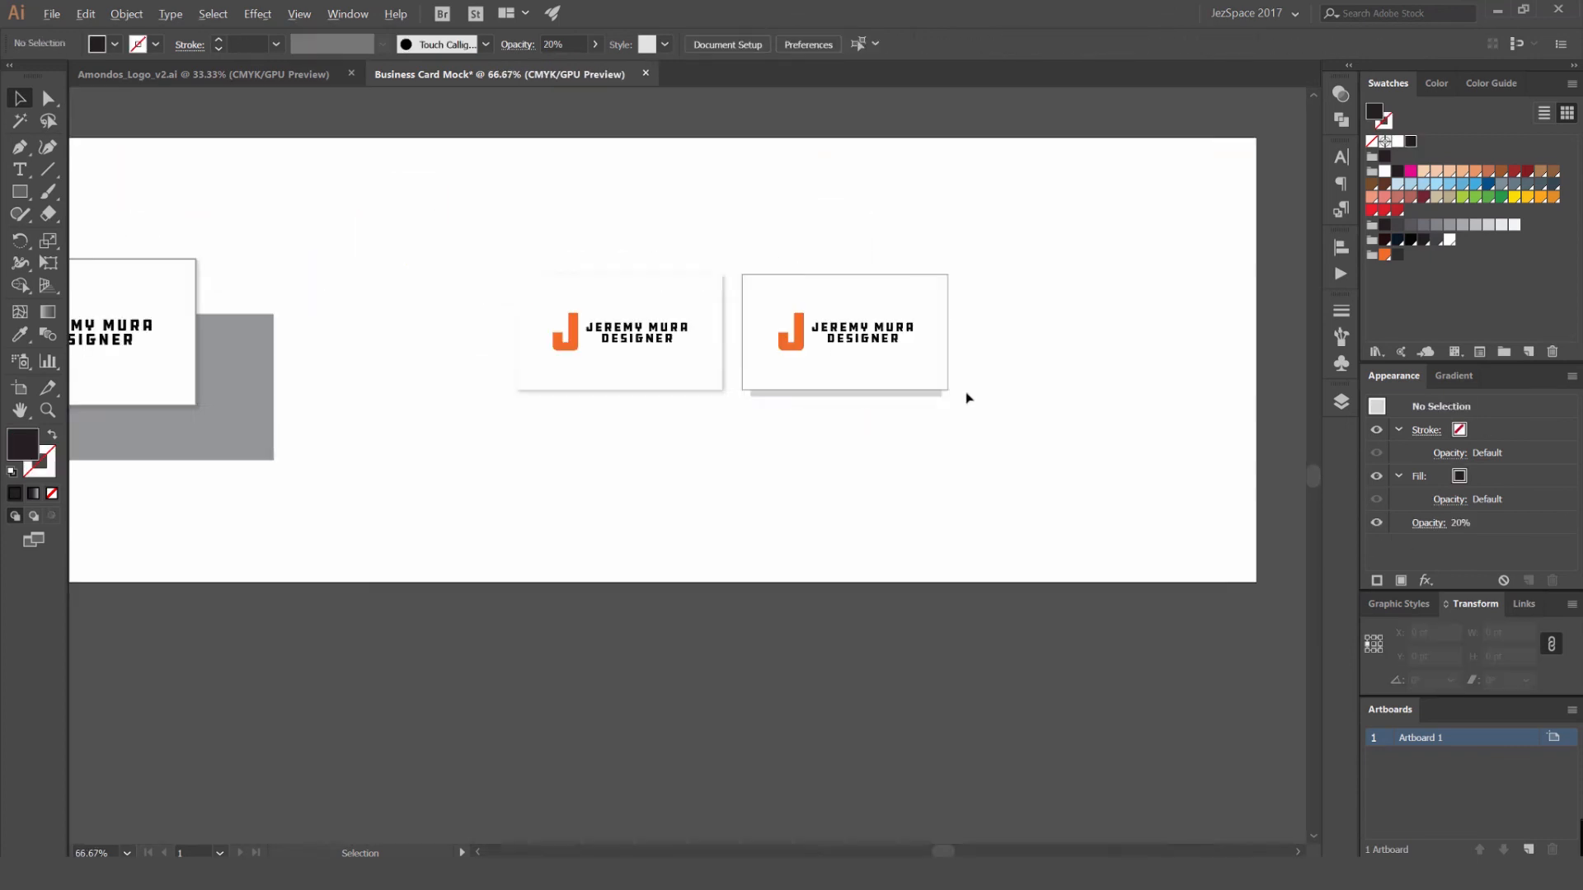
{"action": "scroll", "coordinate": [962, 335], "scroll_direction": "down", "scroll_amount": 1}
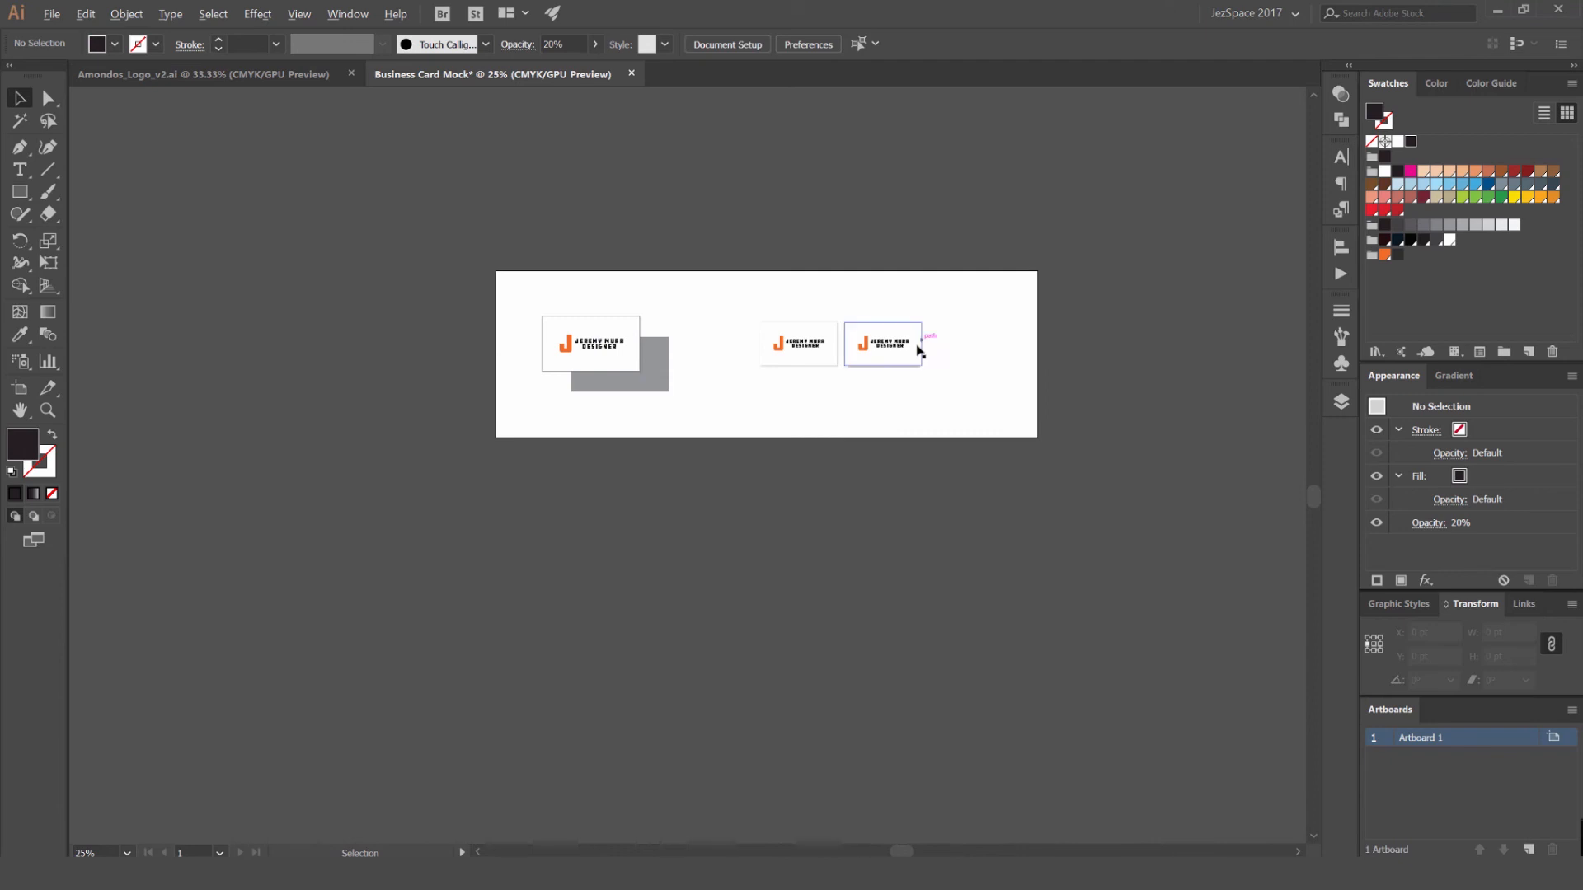
{"action": "scroll", "coordinate": [920, 351], "scroll_direction": "up", "scroll_amount": 5}
{"action": "left_click_drag", "start_coordinate": [816, 470], "coordinate": [438, 479]}
{"action": "scroll", "coordinate": [668, 607], "scroll_direction": "down", "scroll_amount": 3}
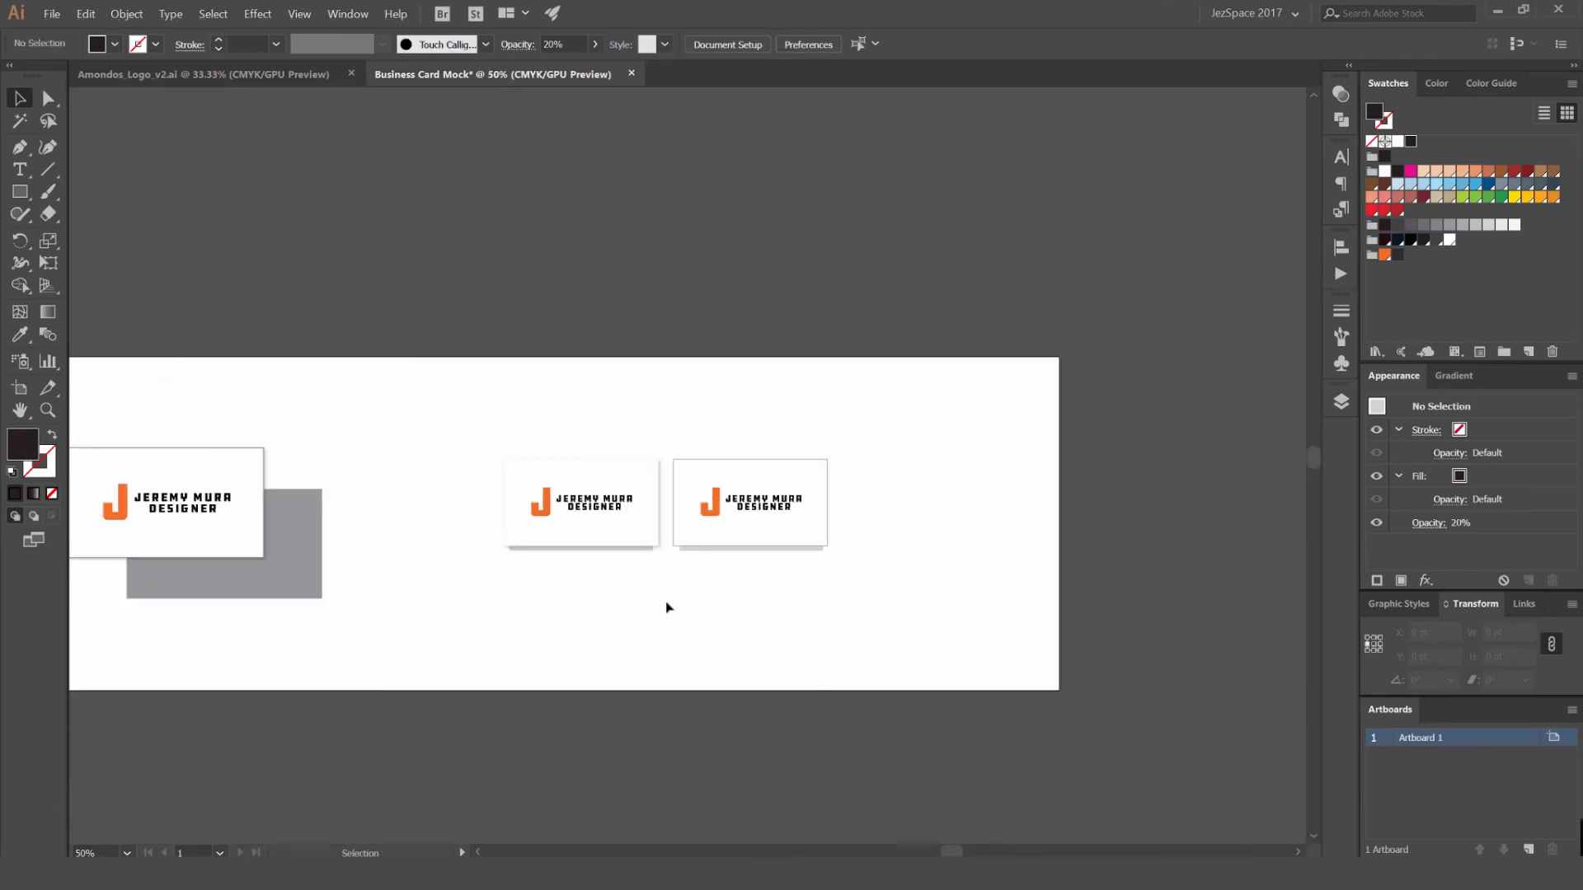
- Delete the grey shadow strip beneath the second small card
{"action": "left_click", "coordinate": [791, 547]}
{"action": "scroll", "coordinate": [798, 554], "scroll_direction": "up", "scroll_amount": 3}
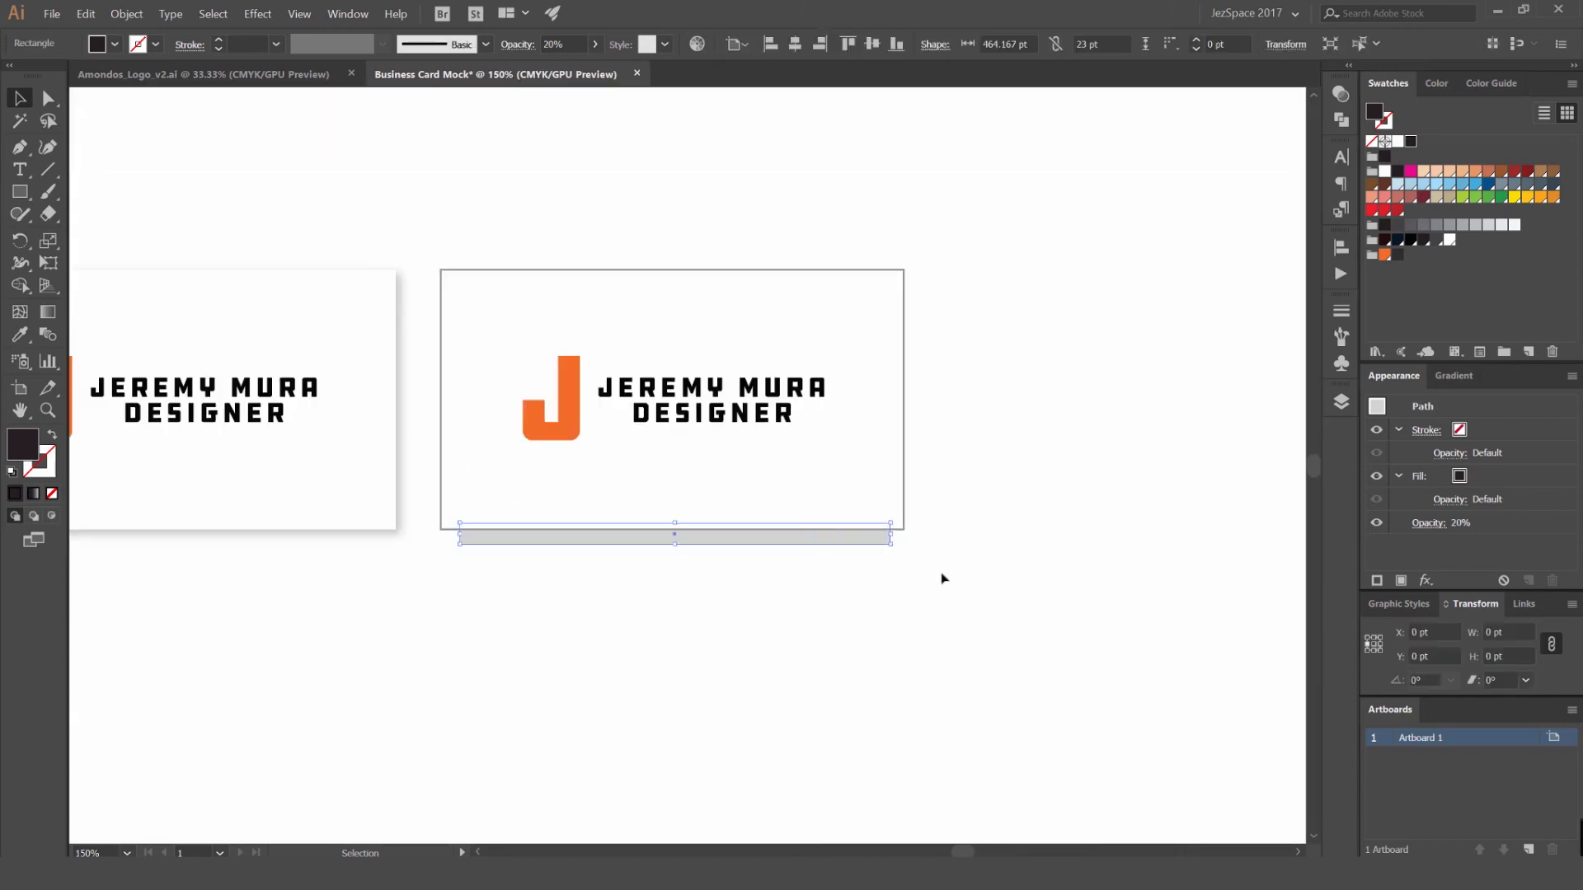
{"action": "key", "text": "Delete"}
- Remove the second small card's grey stroke and show its drop shadow again
{"action": "left_click", "coordinate": [887, 270]}
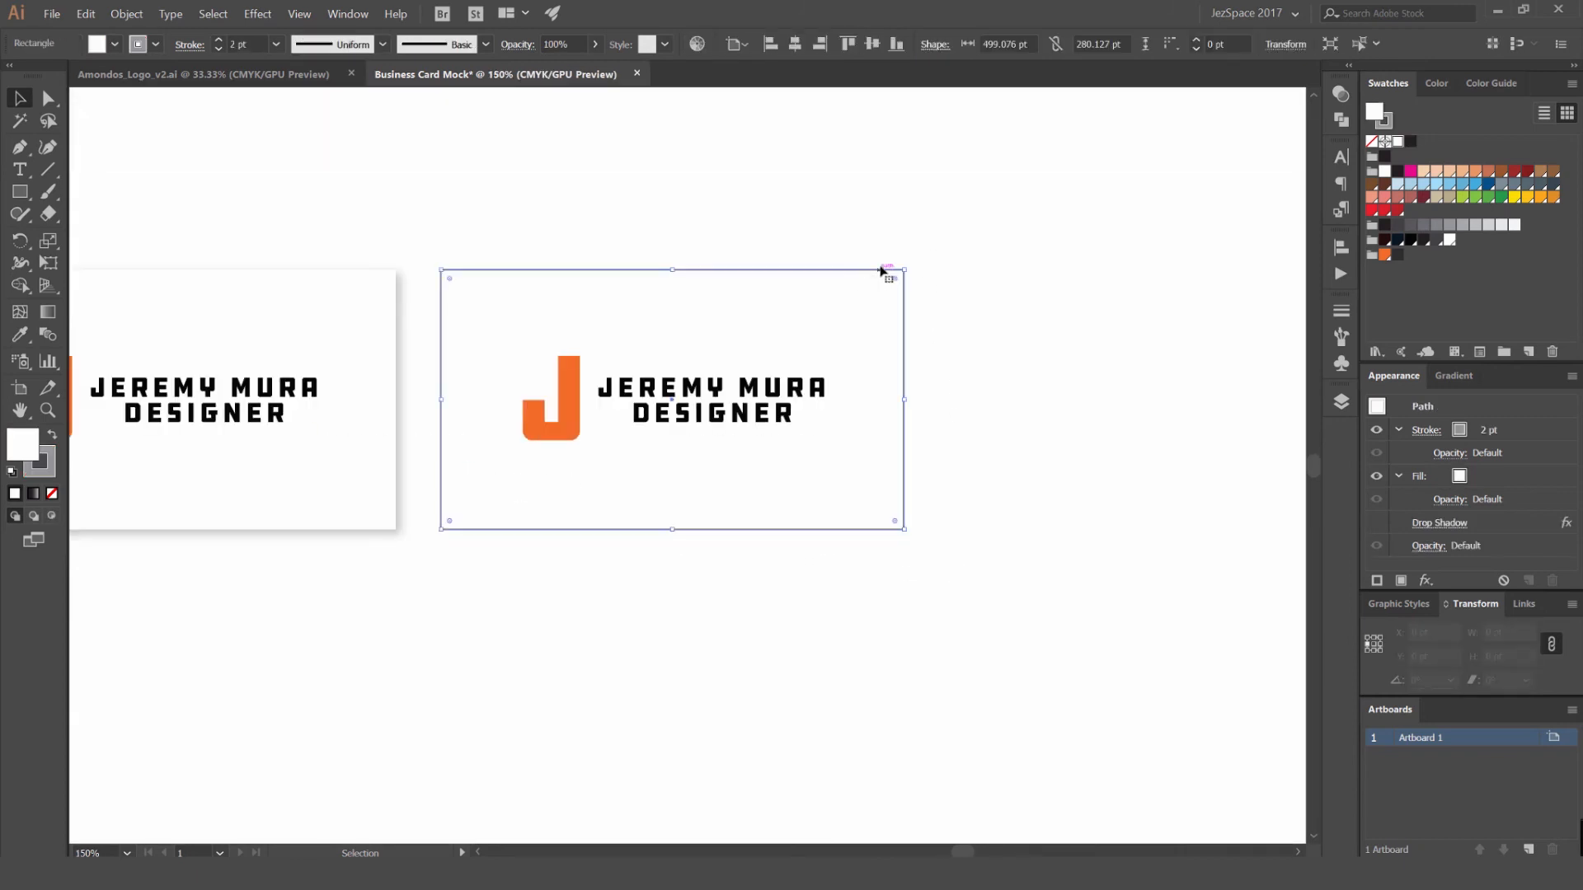
{"action": "left_click", "coordinate": [843, 196]}
{"action": "left_click_drag", "start_coordinate": [802, 237], "coordinate": [904, 209]}
{"action": "left_click", "coordinate": [829, 293]}
{"action": "key", "text": "x"}
{"action": "key", "text": "/"}
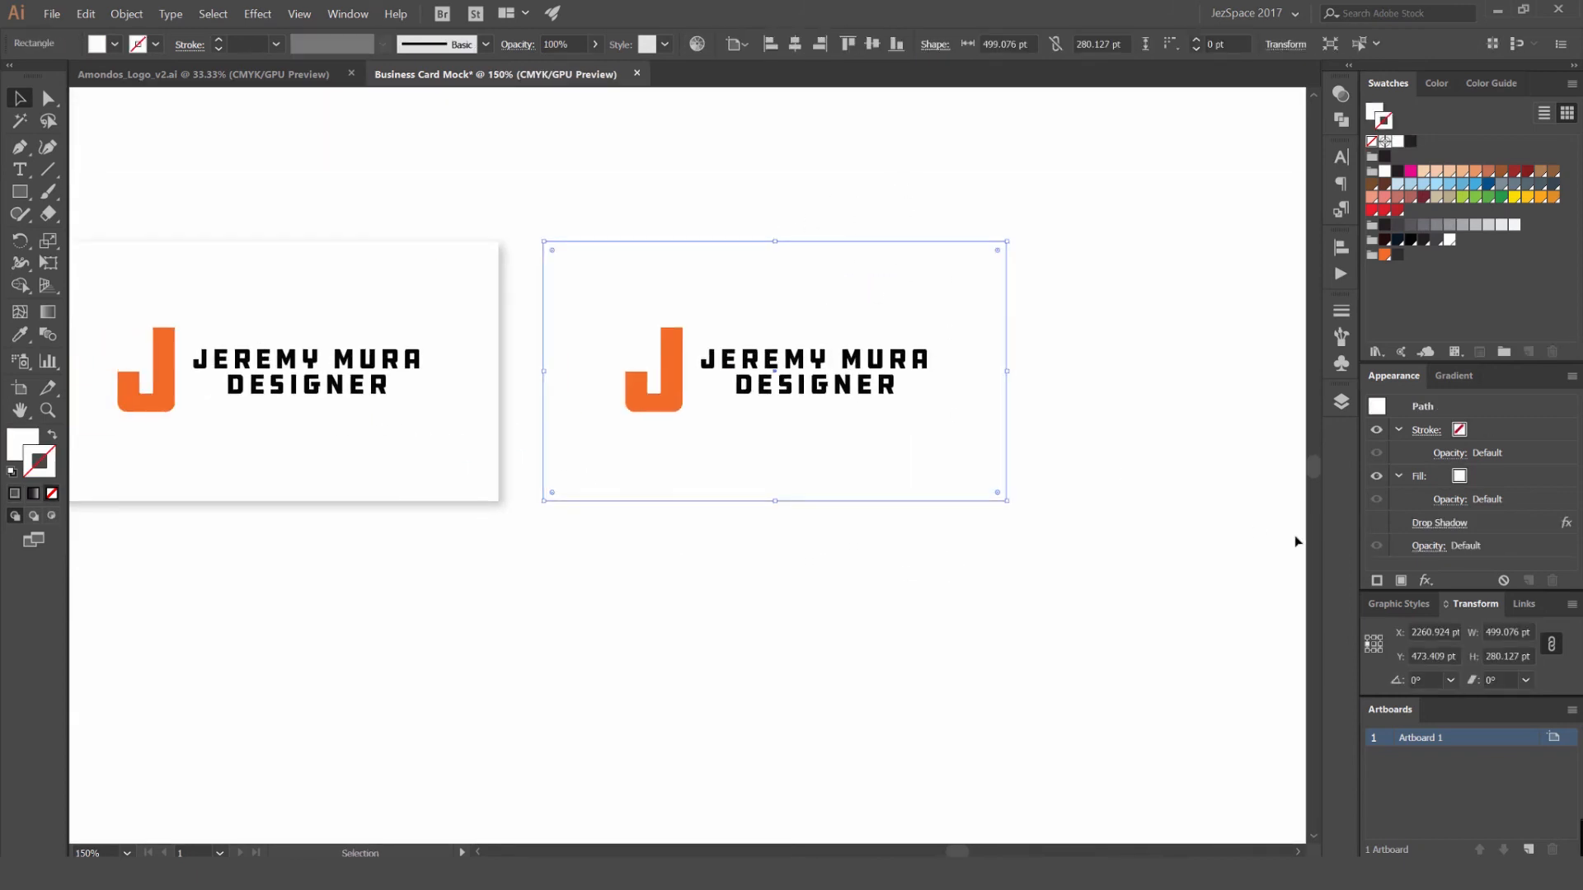
{"action": "left_click", "coordinate": [1377, 523]}
{"action": "left_click", "coordinate": [1096, 349]}
- Delete the orange J symbol from the logo on the second small card, keeping the two text lines
{"action": "scroll", "coordinate": [1115, 446], "scroll_direction": "down", "scroll_amount": 3}
{"action": "left_click_drag", "start_coordinate": [1028, 403], "coordinate": [929, 401]}
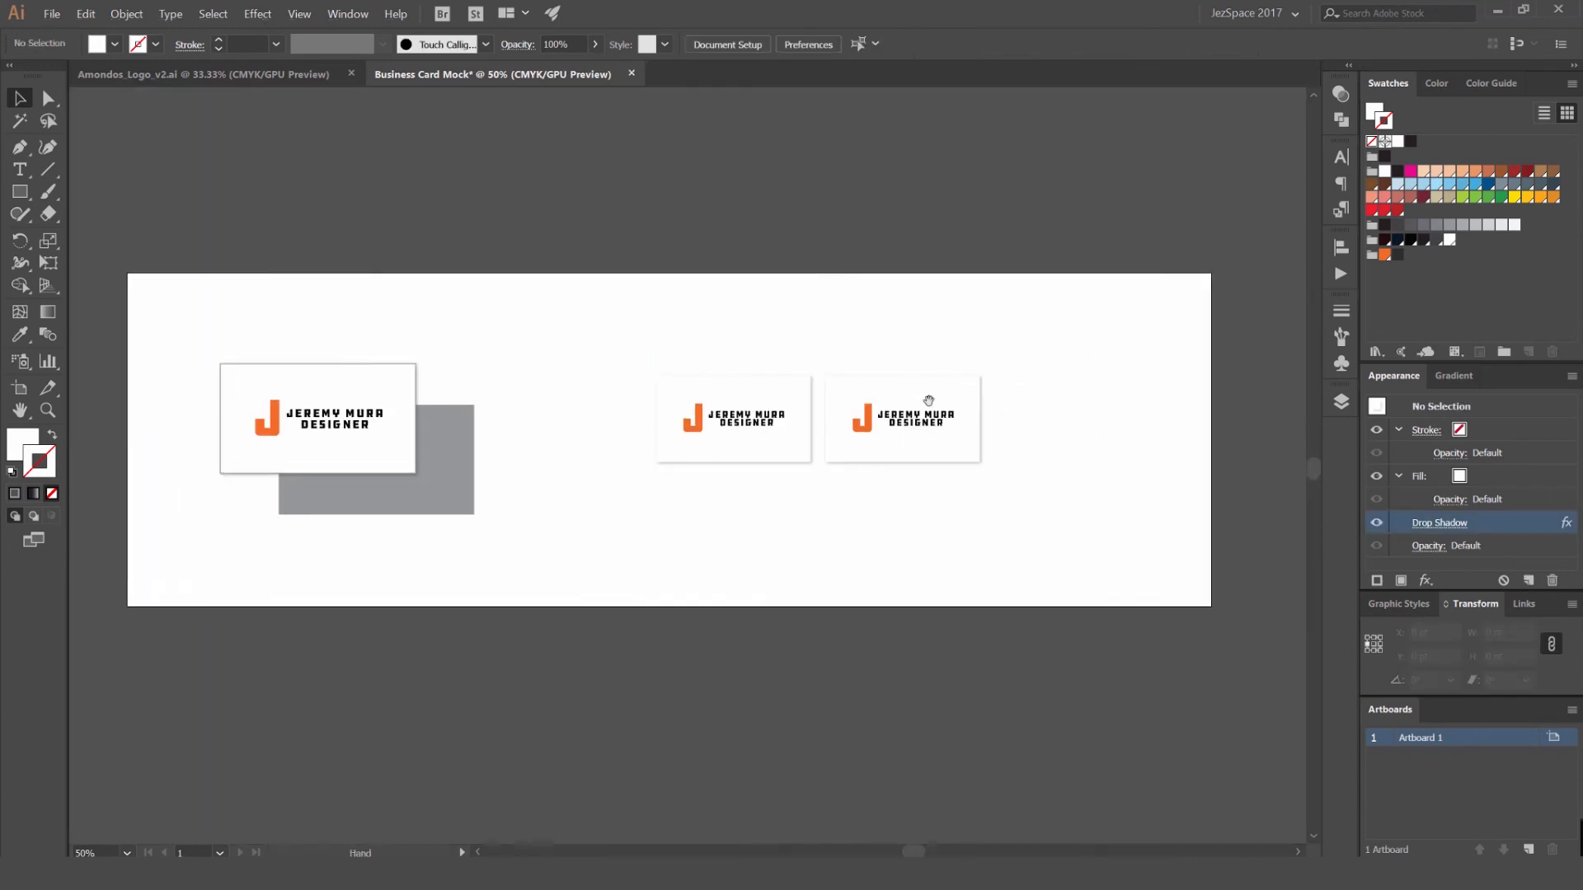
{"action": "scroll", "coordinate": [928, 401], "scroll_direction": "up", "scroll_amount": 3}
{"action": "left_click", "coordinate": [958, 468]}
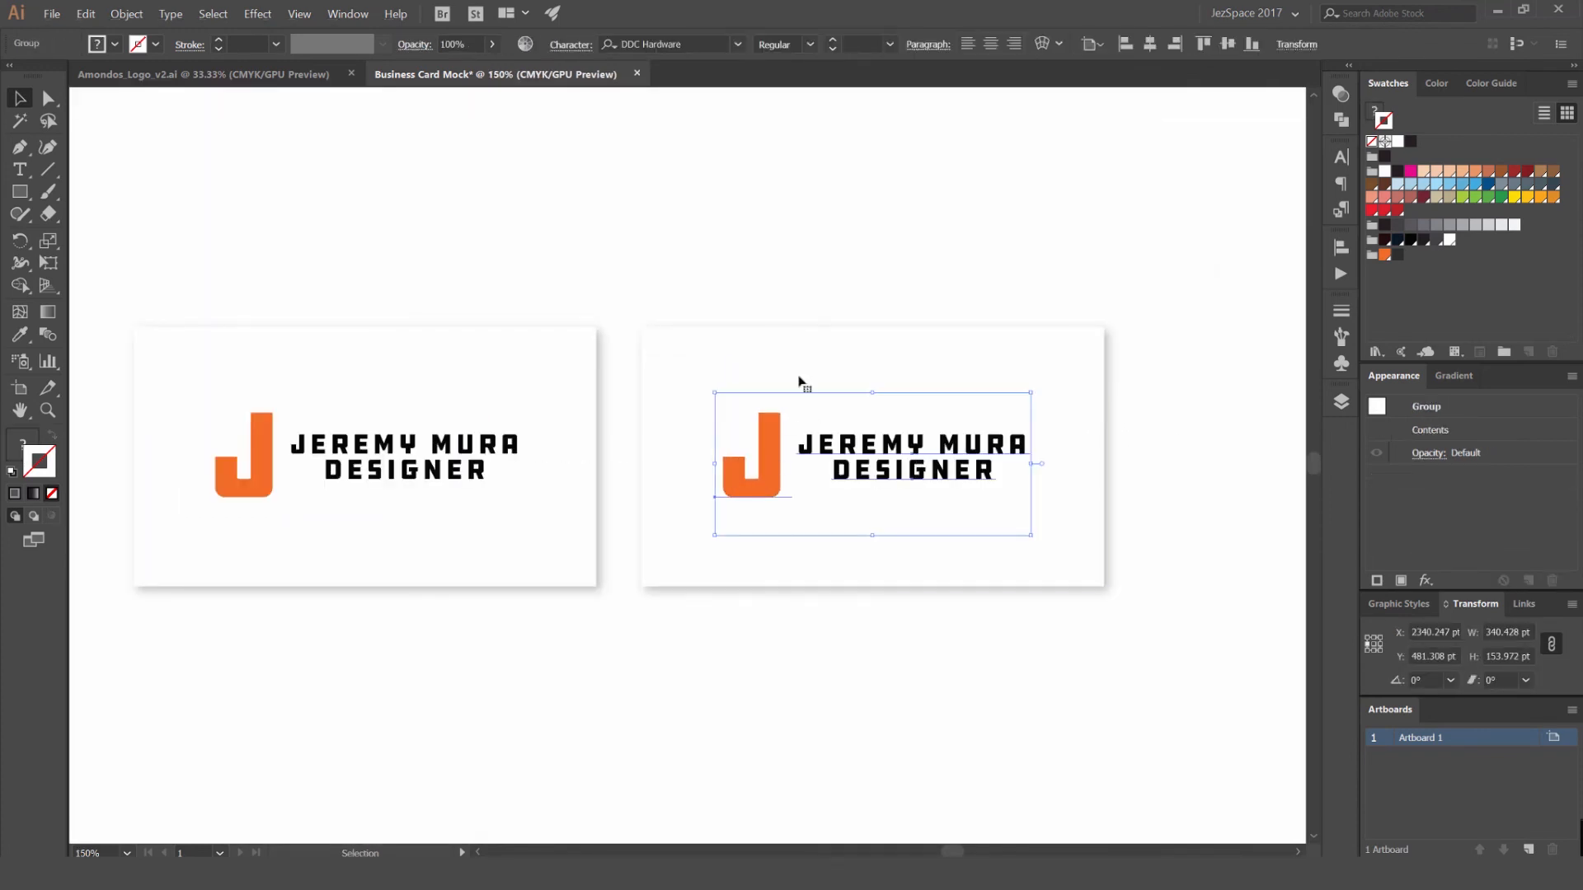
{"action": "key", "text": "a"}
{"action": "left_click", "coordinate": [765, 442]}
{"action": "key", "text": "Delete"}
{"action": "left_click", "coordinate": [879, 452]}
- Replace the name on the second card with the text CALL TODAY
{"action": "key", "text": "v"}
{"action": "left_click", "coordinate": [949, 446]}
{"action": "key", "text": "t"}
{"action": "triple_click", "coordinate": [922, 446]}
{"action": "type", "text": "CALL TODAY"}
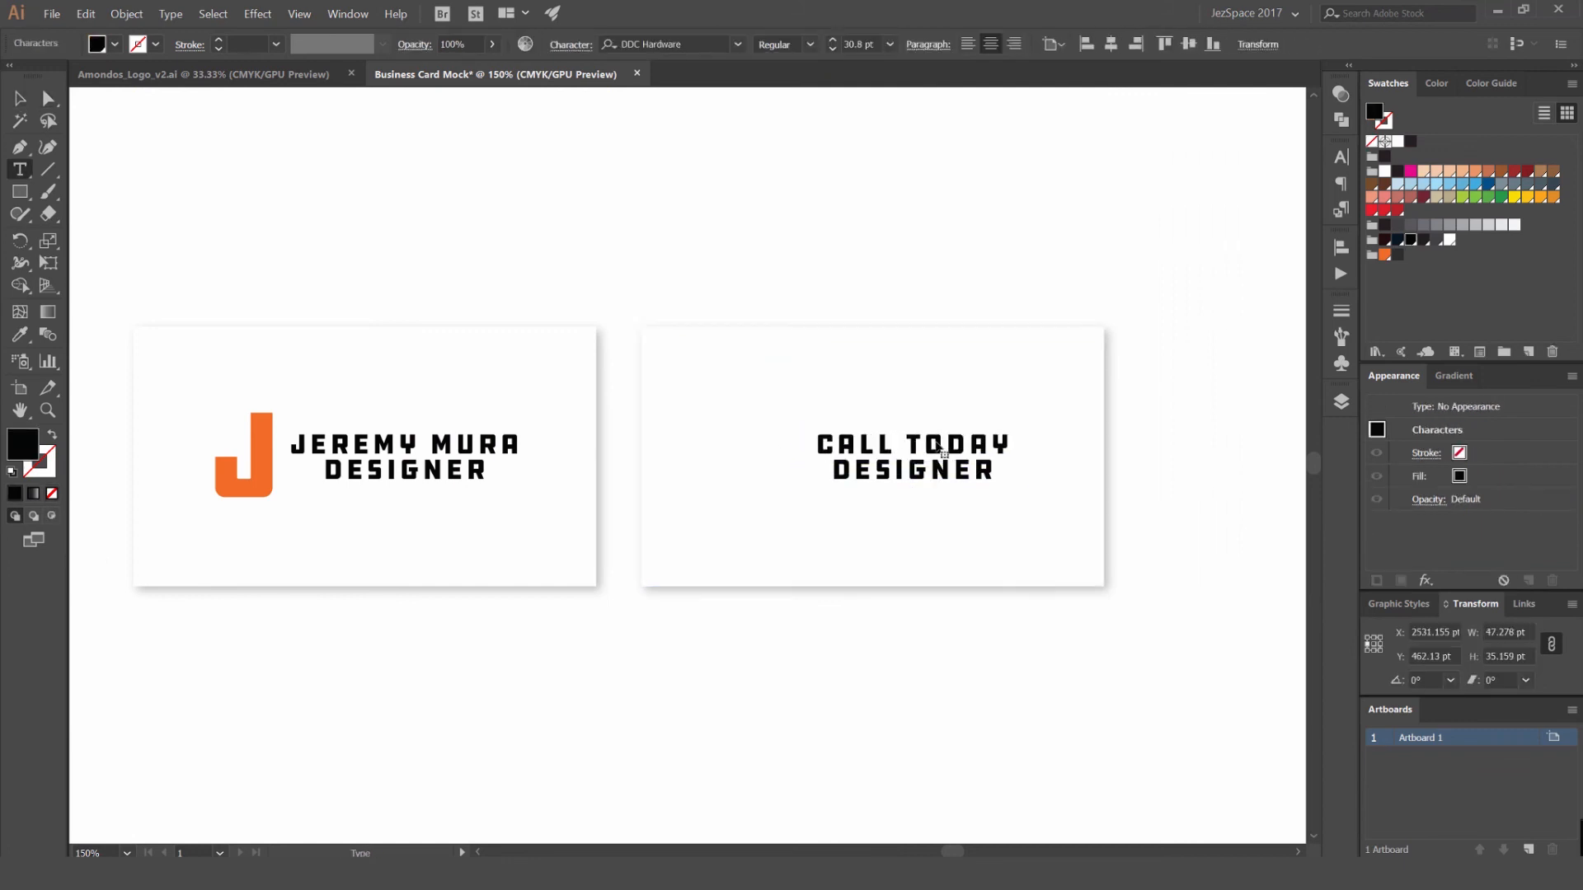
- Change the upper text line on the second card to GET IN TOUCH
{"action": "left_click", "coordinate": [20, 99]}
{"action": "left_click_drag", "start_coordinate": [988, 478], "coordinate": [869, 417]}
{"action": "scroll", "coordinate": [879, 422], "scroll_direction": "up", "scroll_amount": 1}
{"action": "left_click", "coordinate": [809, 410]}
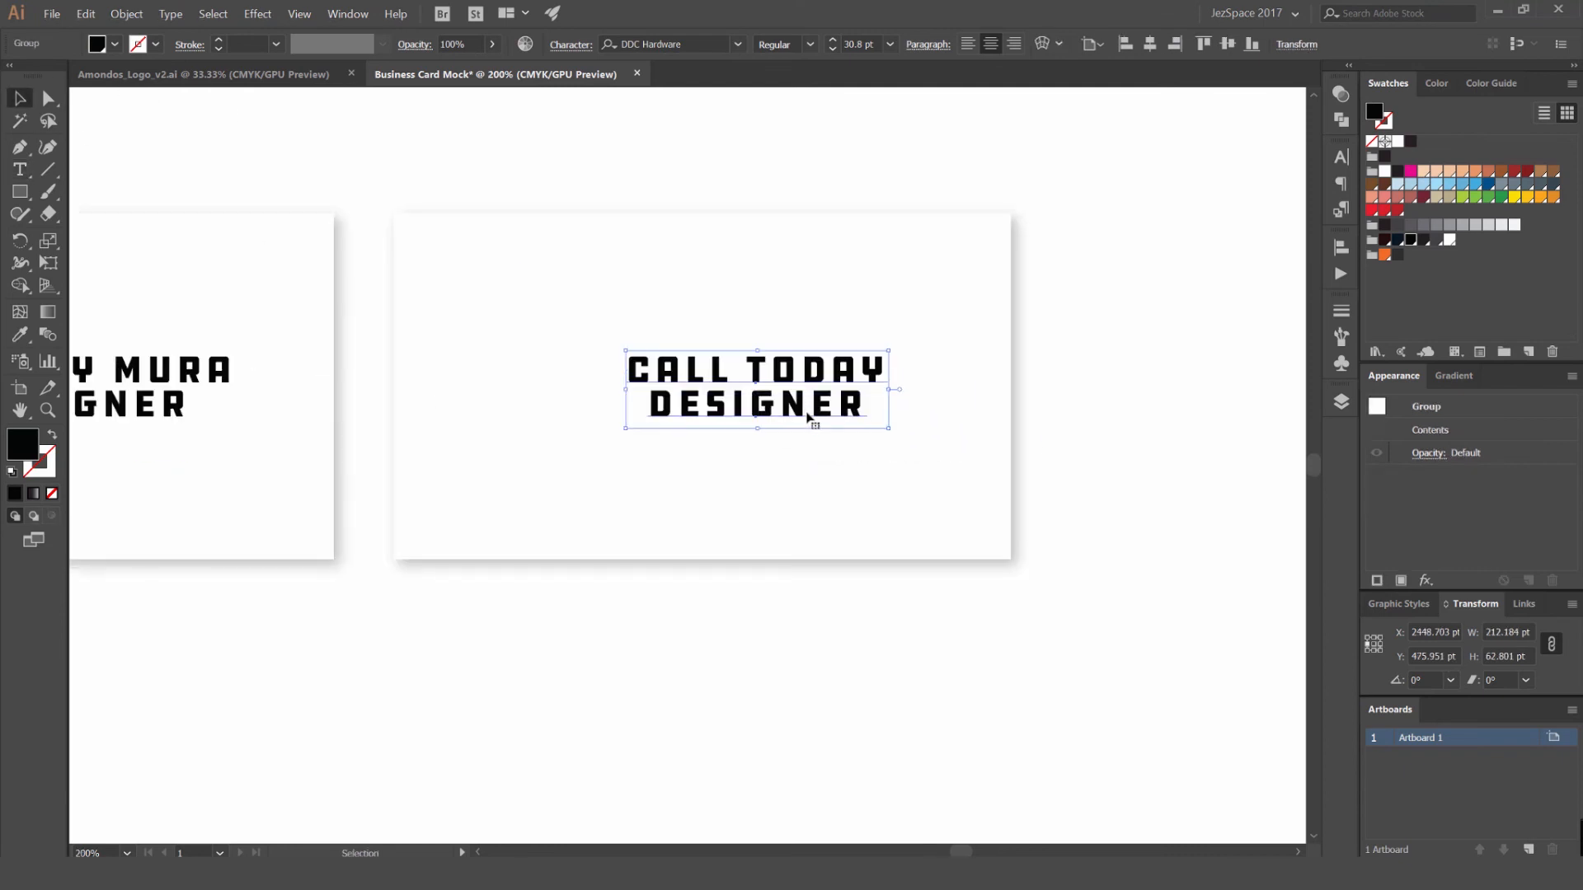
{"action": "key", "text": "t"}
{"action": "triple_click", "coordinate": [755, 369]}
{"action": "type", "text": "D"}
{"action": "type", "text": "ET IN TOUCH"}
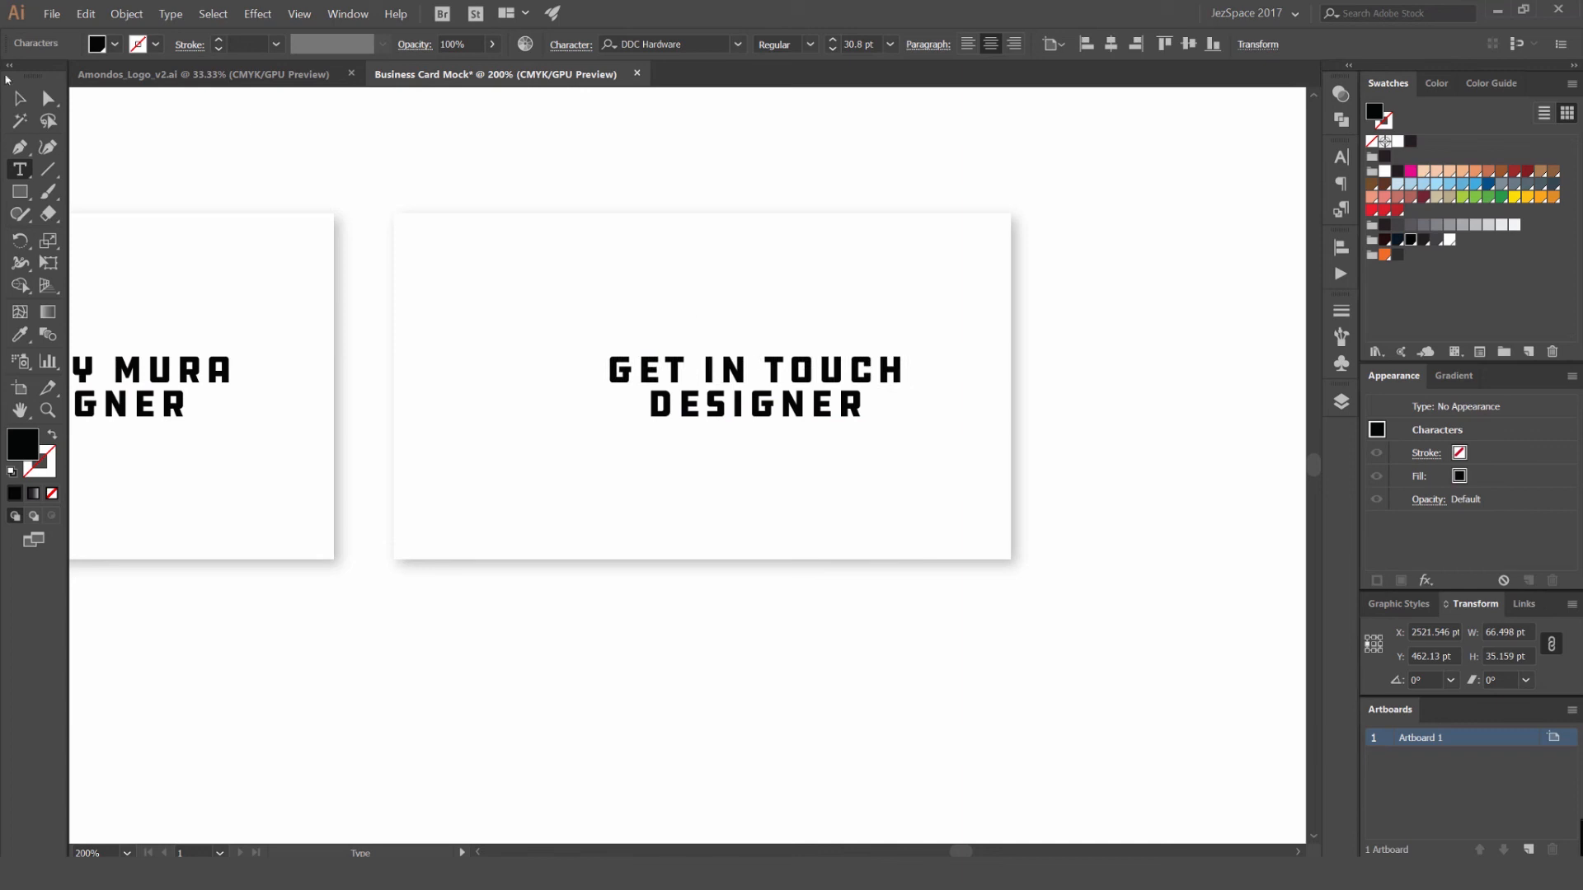
- Replace the word DESIGNER on the second card with the contact phone number
{"action": "left_click", "coordinate": [779, 405]}
{"action": "double_click", "coordinate": [779, 406]}
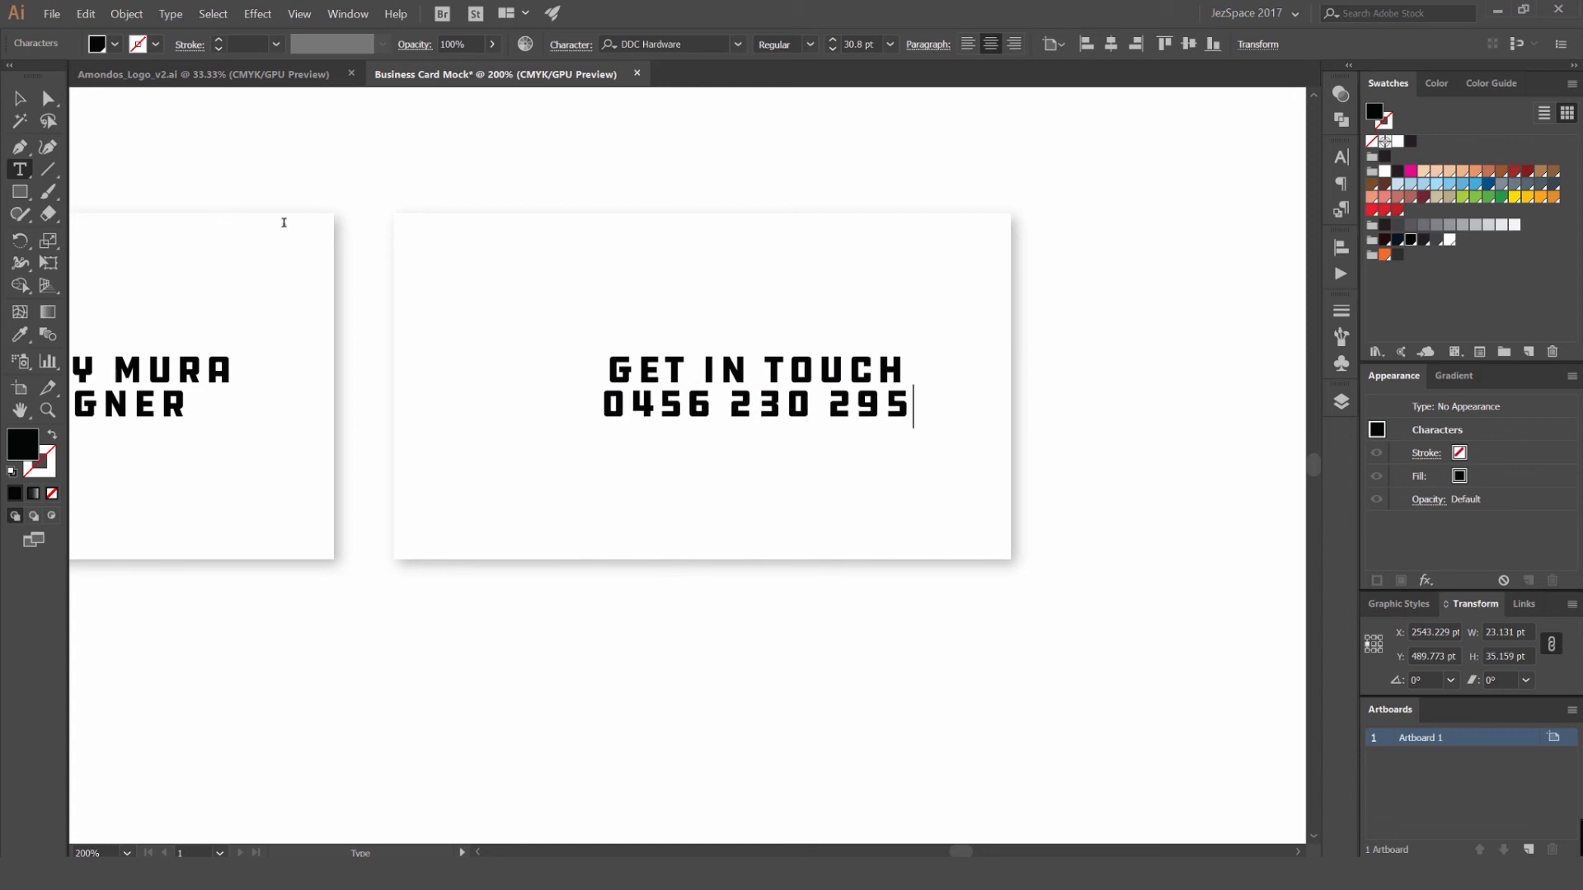
- Replace the spaces in the phone number with hyphens
{"action": "key", "text": "BackSpace"}
{"action": "type", "text": "-"}
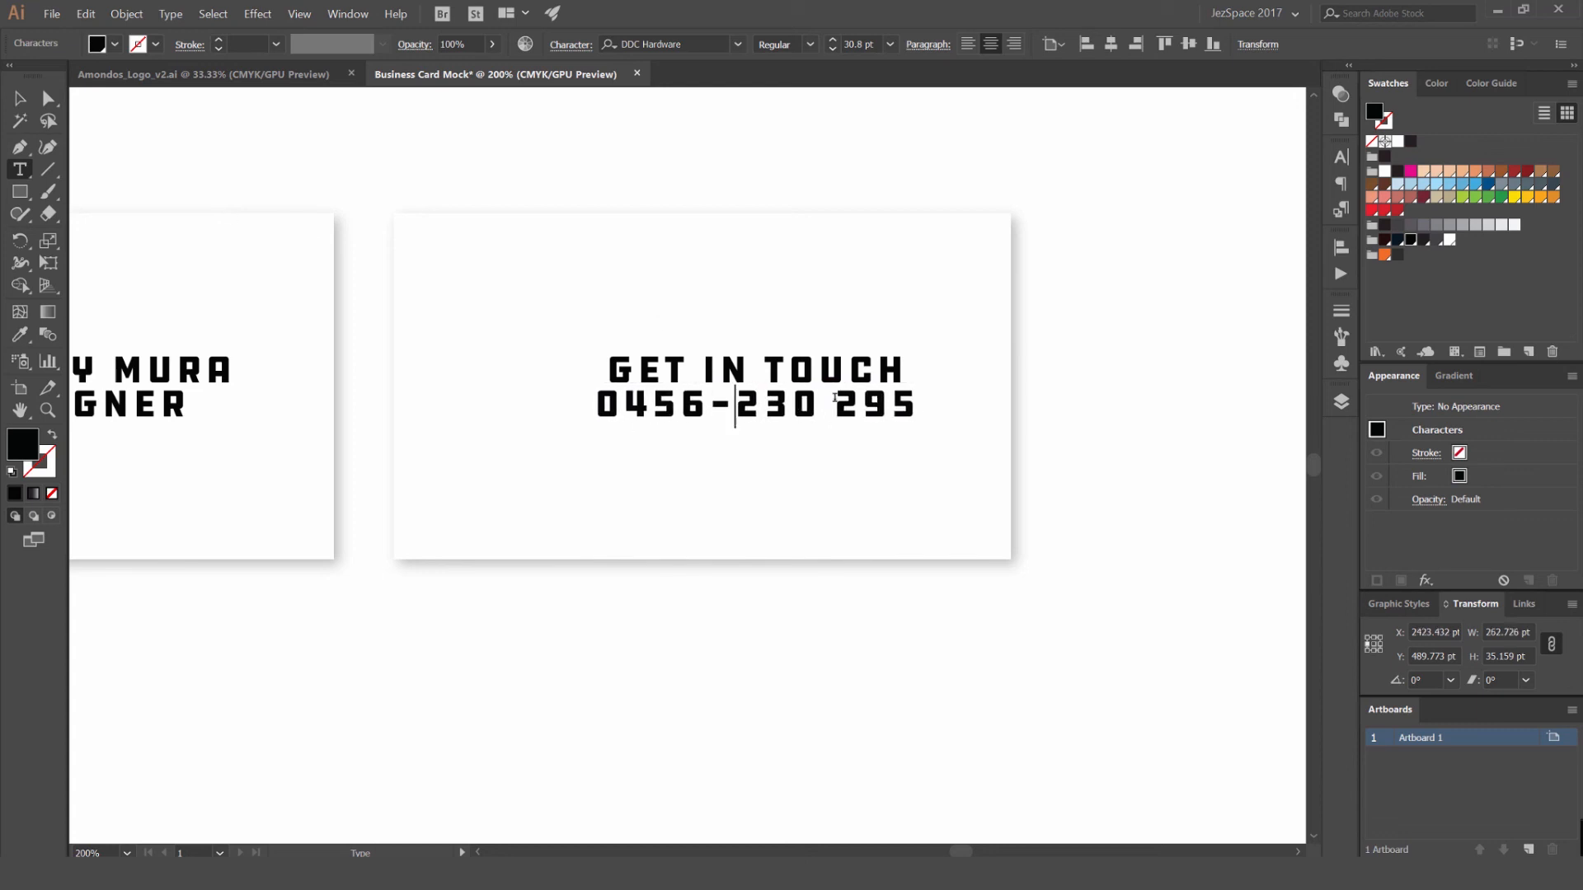
{"action": "left_click", "coordinate": [836, 398]}
{"action": "key", "text": "BackSpace"}
{"action": "type", "text": "-"}
{"action": "left_click", "coordinate": [19, 98]}
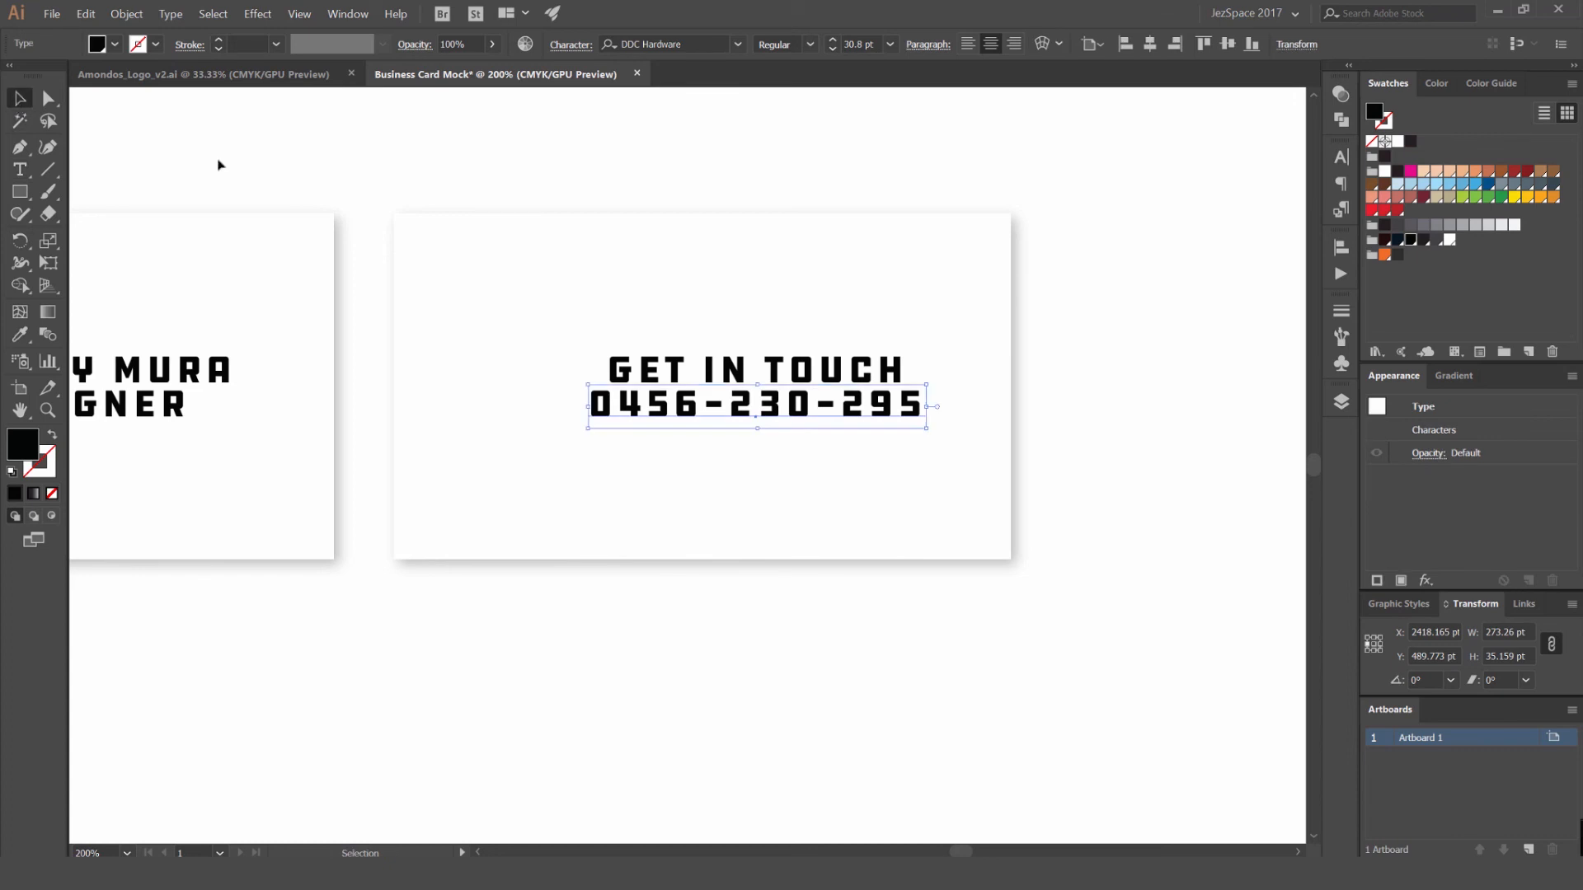
{"action": "scroll", "coordinate": [1003, 409], "scroll_direction": "down", "scroll_amount": 1}
{"action": "key", "text": "i"}
{"action": "left_click", "coordinate": [148, 387]}
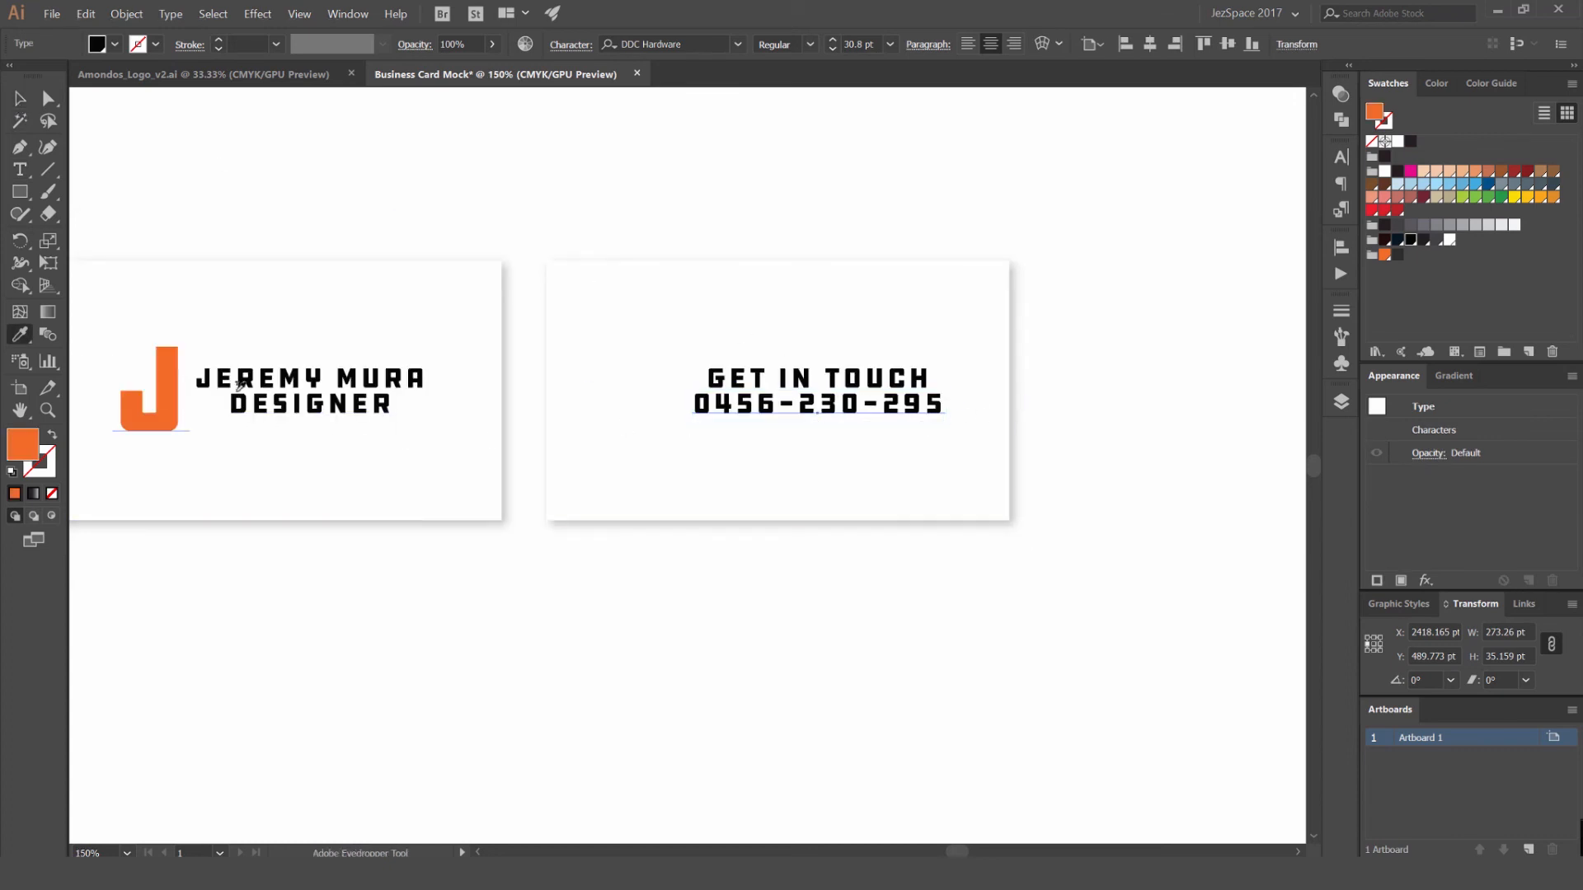
{"action": "key", "text": "ctrl+z"}
- Fill the phone number text with the logo's orange swatch and deselect it
{"action": "left_click", "coordinate": [1386, 254]}
{"action": "key", "text": "v"}
{"action": "left_click", "coordinate": [1117, 268]}
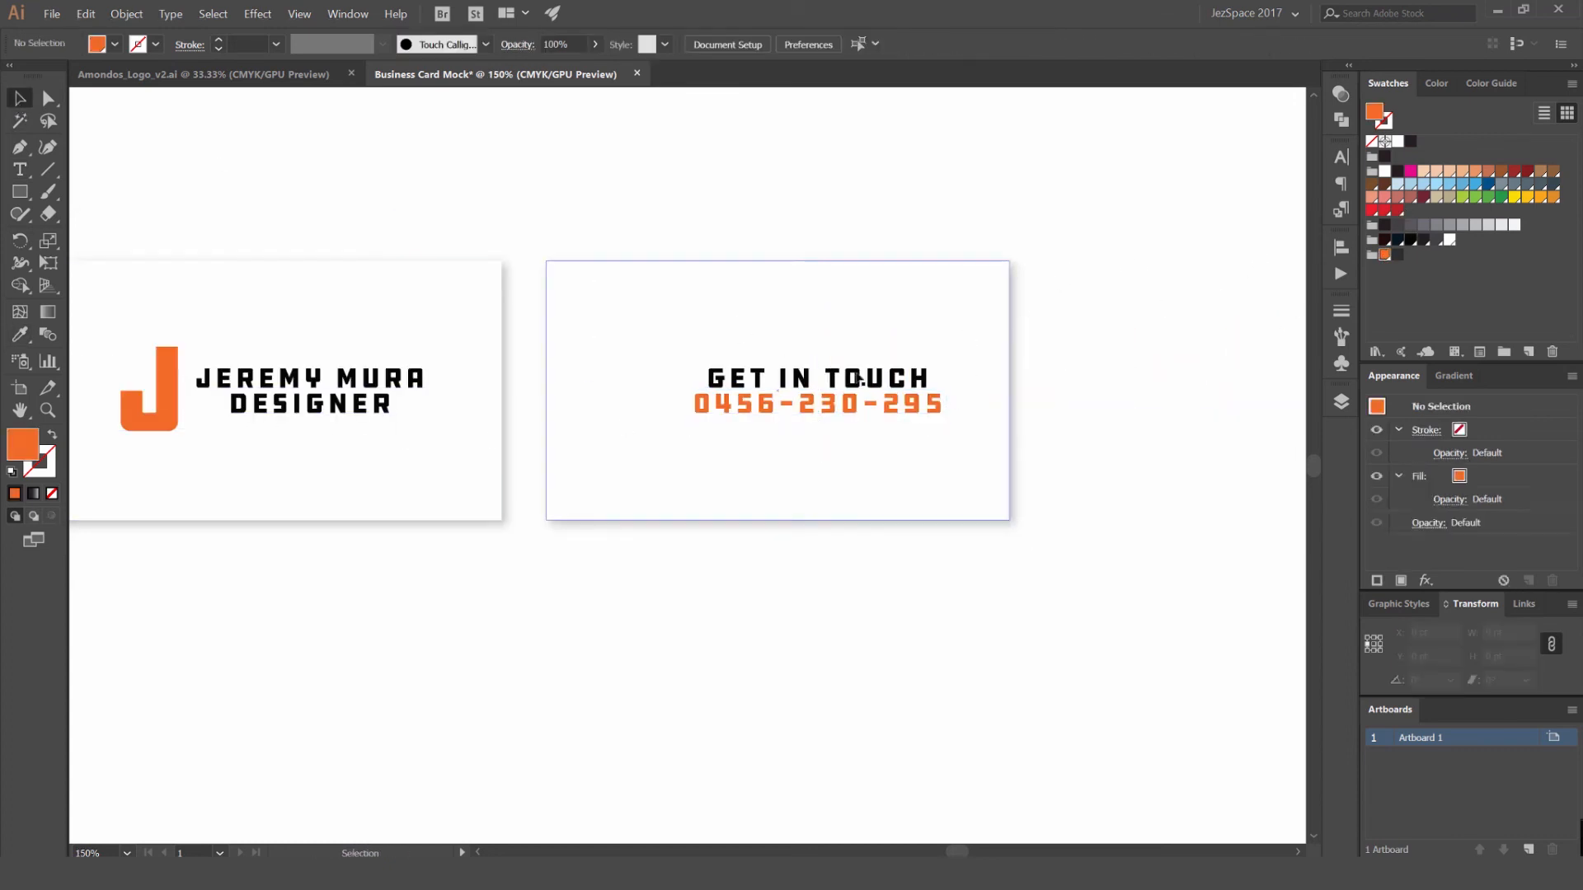
- Centre the GET IN TOUCH and phone number text lines horizontally on the second small card
{"action": "left_click", "coordinate": [828, 377]}
{"action": "left_click", "coordinate": [863, 311], "text": "shift"}
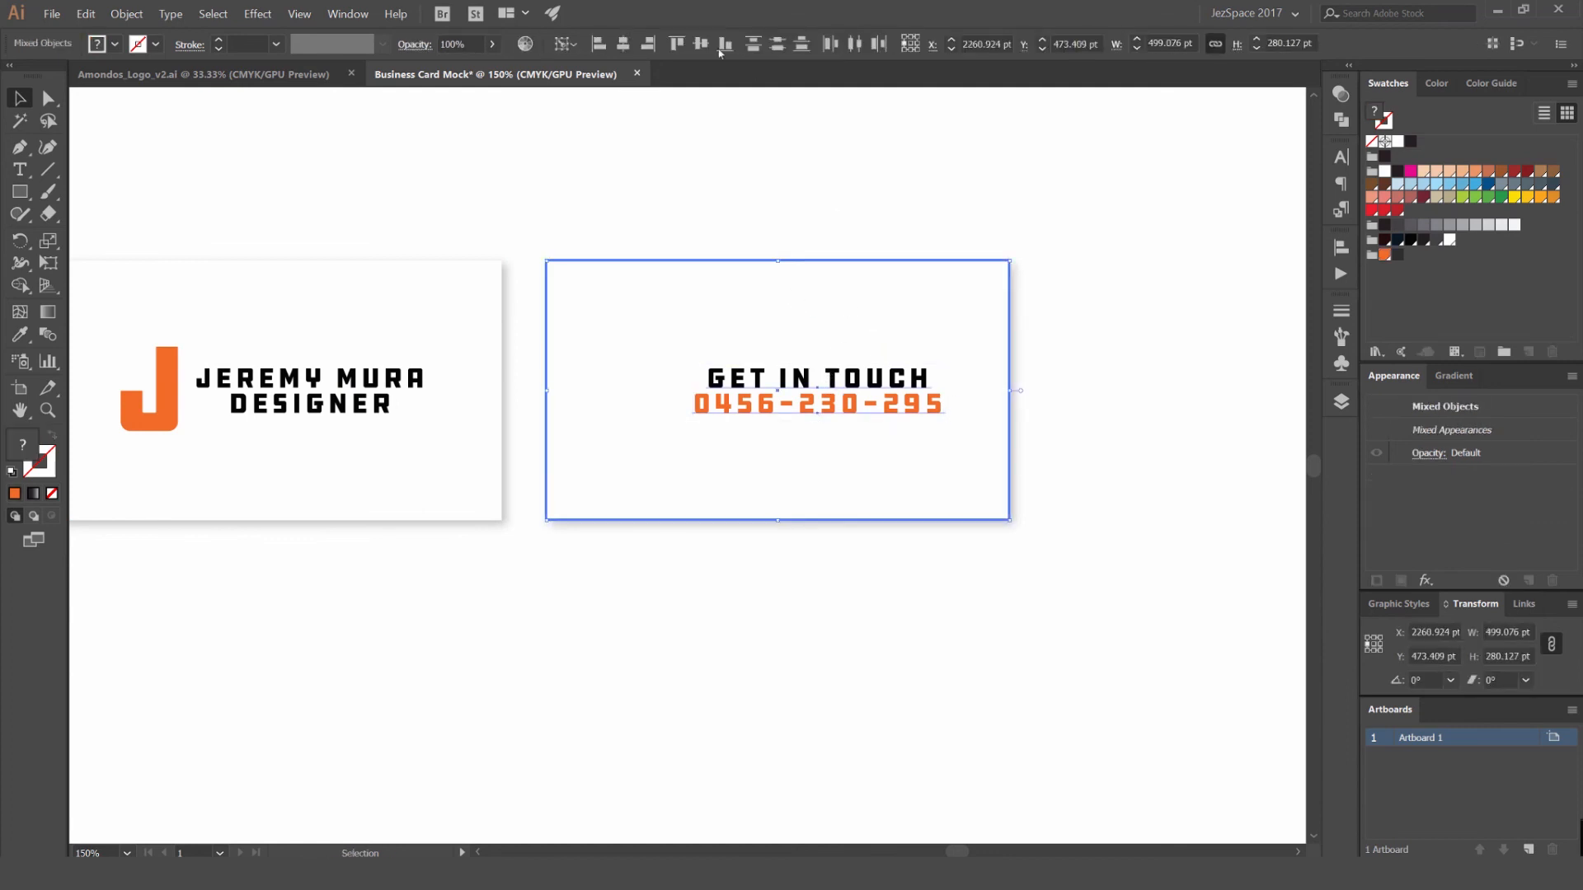
{"action": "left_click", "coordinate": [624, 47]}
{"action": "left_click", "coordinate": [1014, 318]}
- Draw a horizontal line about 142.5 pt long above GET IN TOUCH with the Pen tool and give it an orange stroke without fill
{"action": "scroll", "coordinate": [1007, 371], "scroll_direction": "down", "scroll_amount": 2}
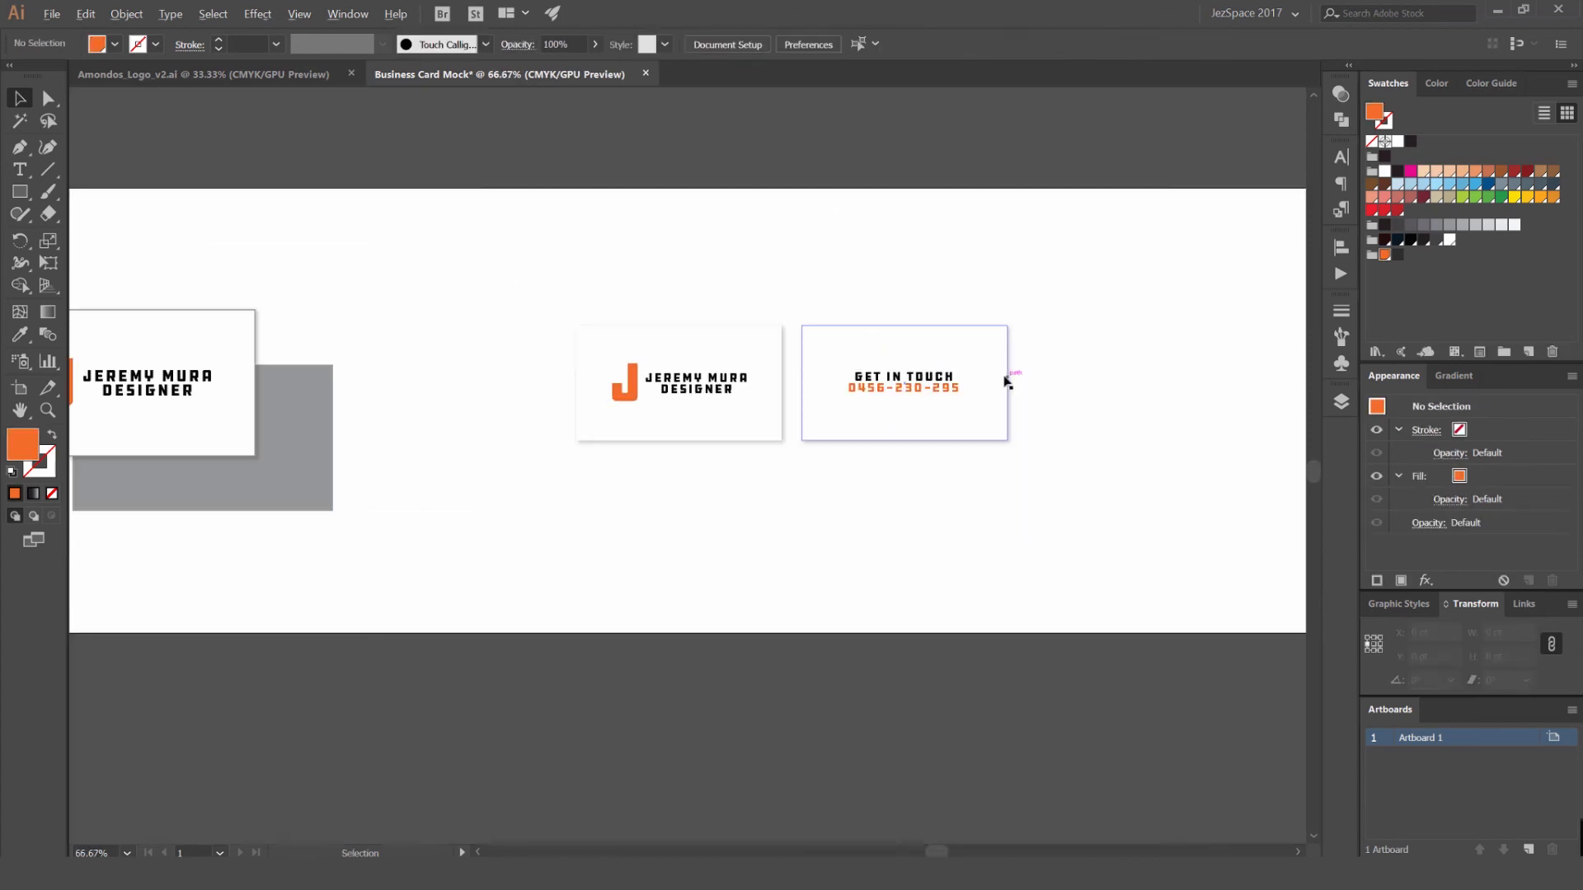
{"action": "scroll", "coordinate": [1098, 355], "scroll_direction": "up", "scroll_amount": 2}
{"action": "left_click_drag", "start_coordinate": [728, 332], "coordinate": [787, 272]}
{"action": "scroll", "coordinate": [836, 305], "scroll_direction": "up", "scroll_amount": 1}
{"action": "key", "text": "p"}
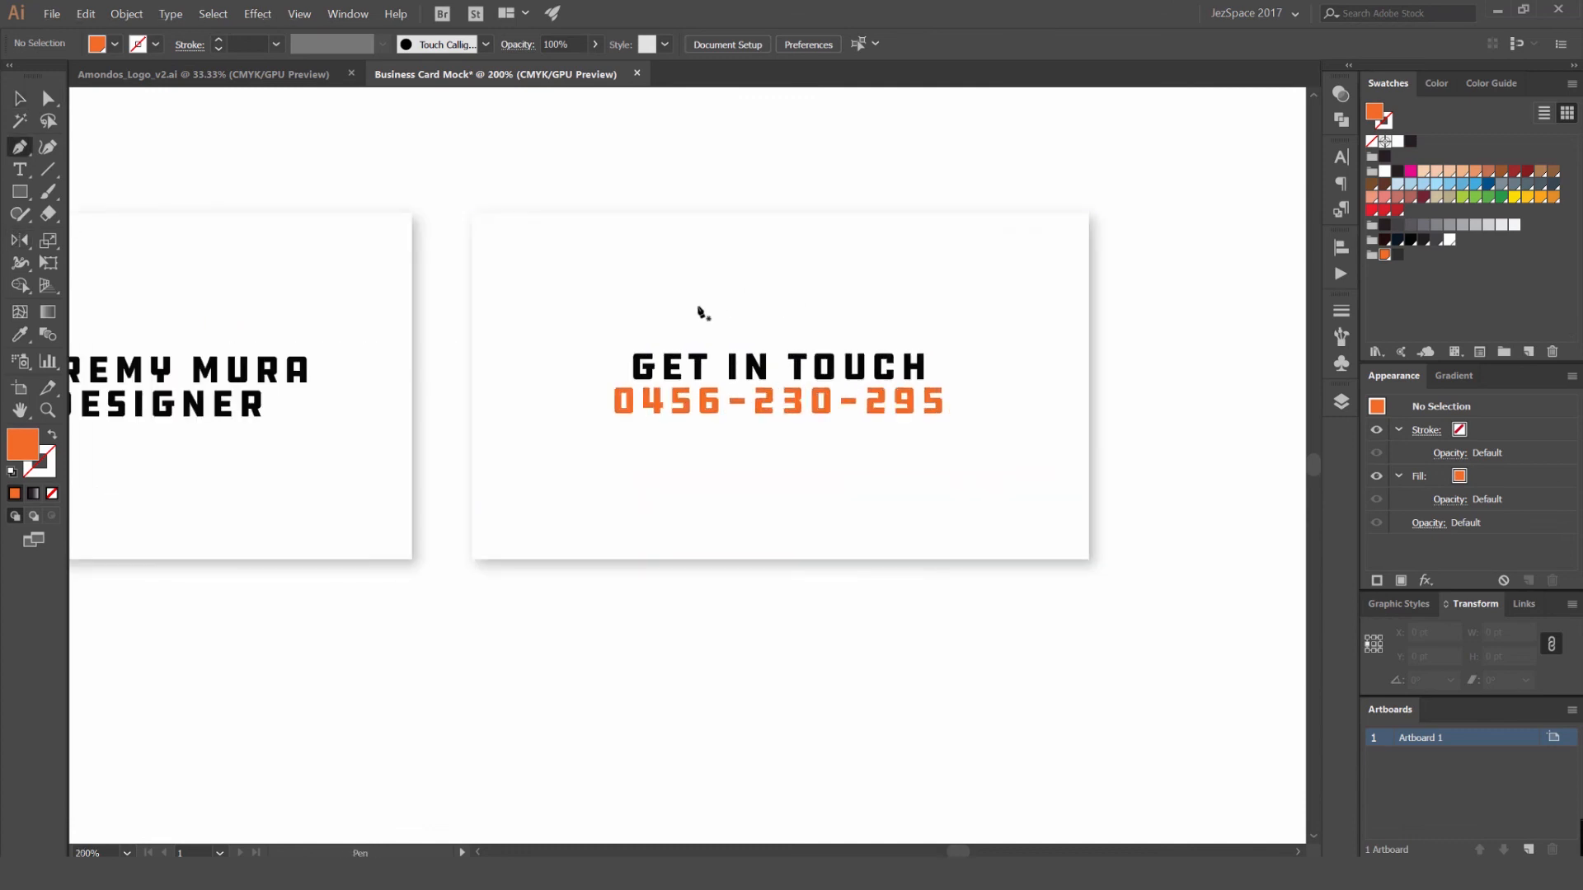
{"action": "left_click", "coordinate": [864, 316]}
{"action": "key", "text": "v"}
{"action": "key", "text": "shift+x"}
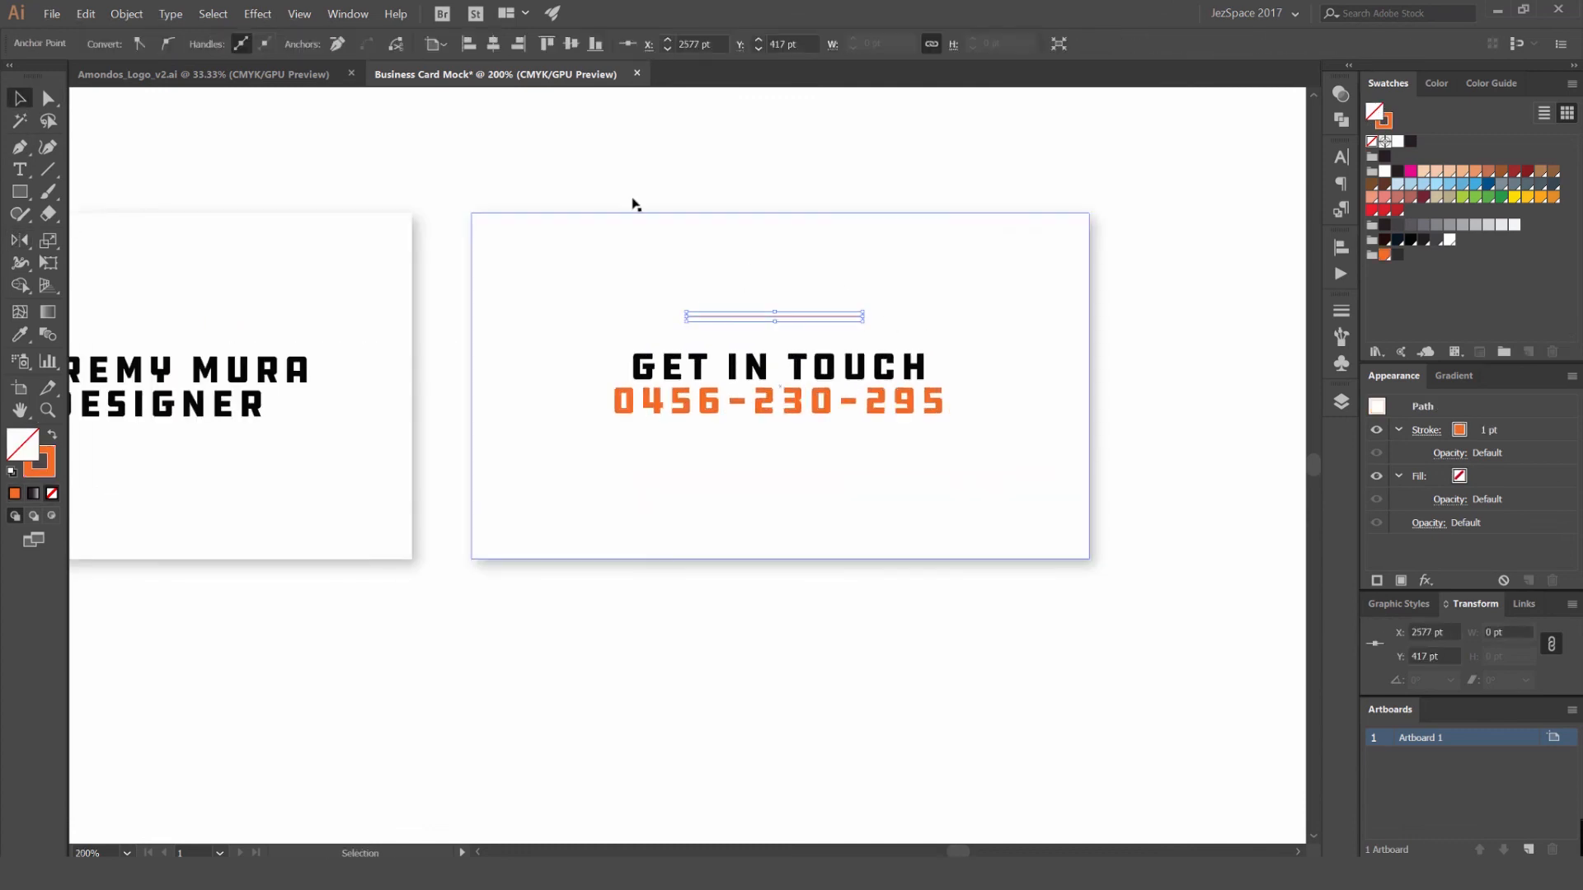
- Apply a Zig Zag effect to the line with an absolute size of 10 pt, 5 ridges per segment and smooth points
{"action": "left_click", "coordinate": [258, 14]}
{"action": "mouse_move", "coordinate": [330, 152]}
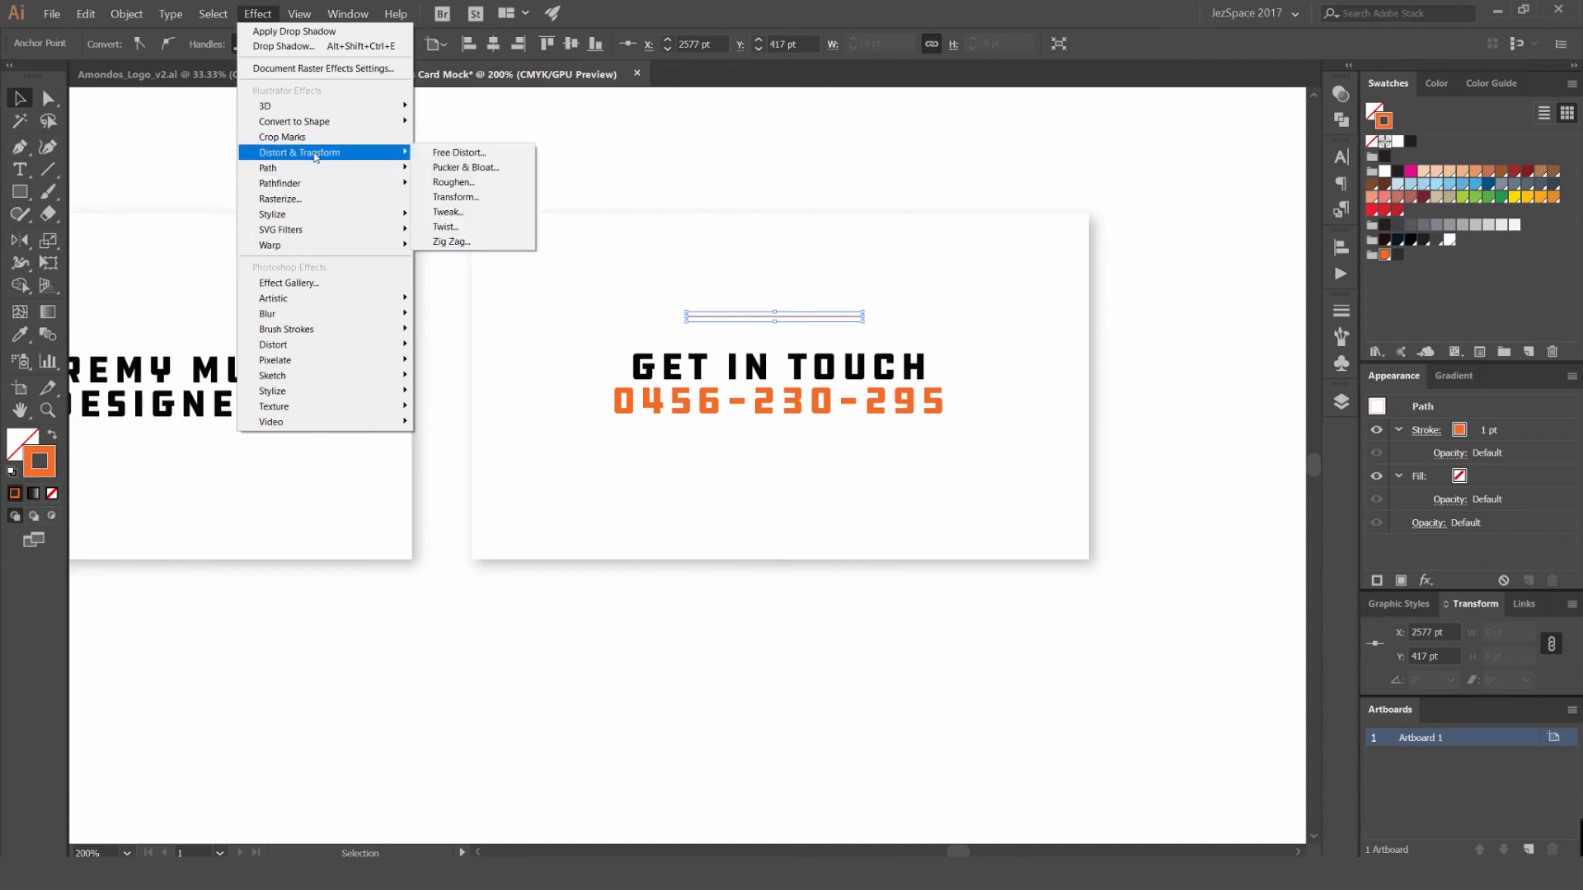
{"action": "left_click", "coordinate": [446, 241]}
{"action": "left_click", "coordinate": [1171, 505]}
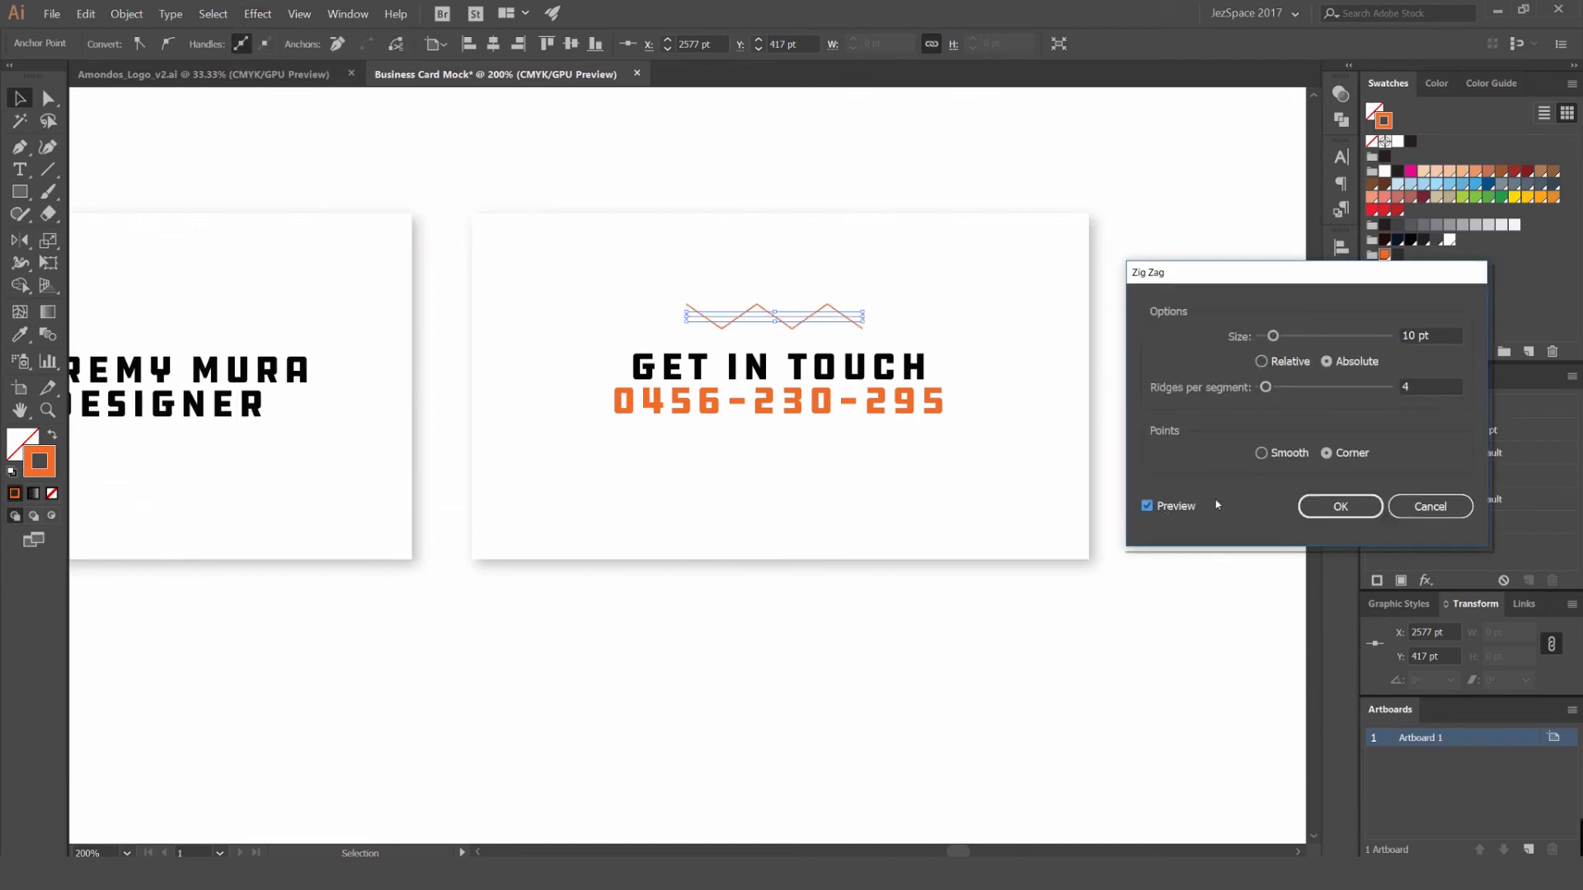
{"action": "scroll", "coordinate": [1415, 330], "scroll_direction": "up", "scroll_amount": 3}
{"action": "scroll", "coordinate": [1416, 331], "scroll_direction": "down", "scroll_amount": 4}
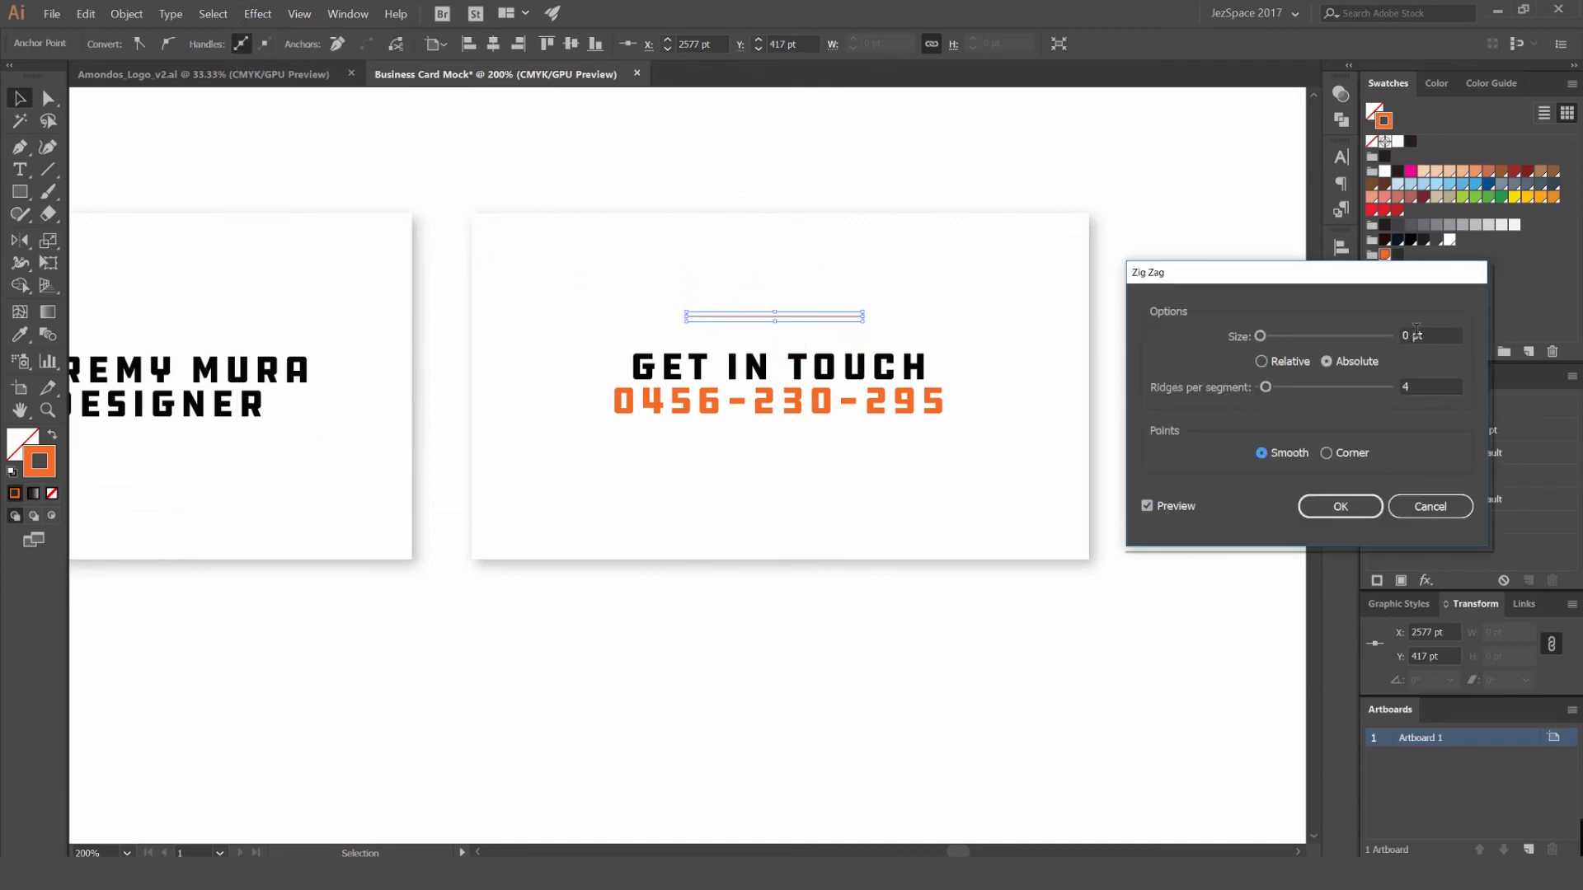
{"action": "left_click", "coordinate": [1341, 506]}
- Set the wavy line's stroke weight to 4 pt and deselect it
{"action": "left_click", "coordinate": [1341, 310]}
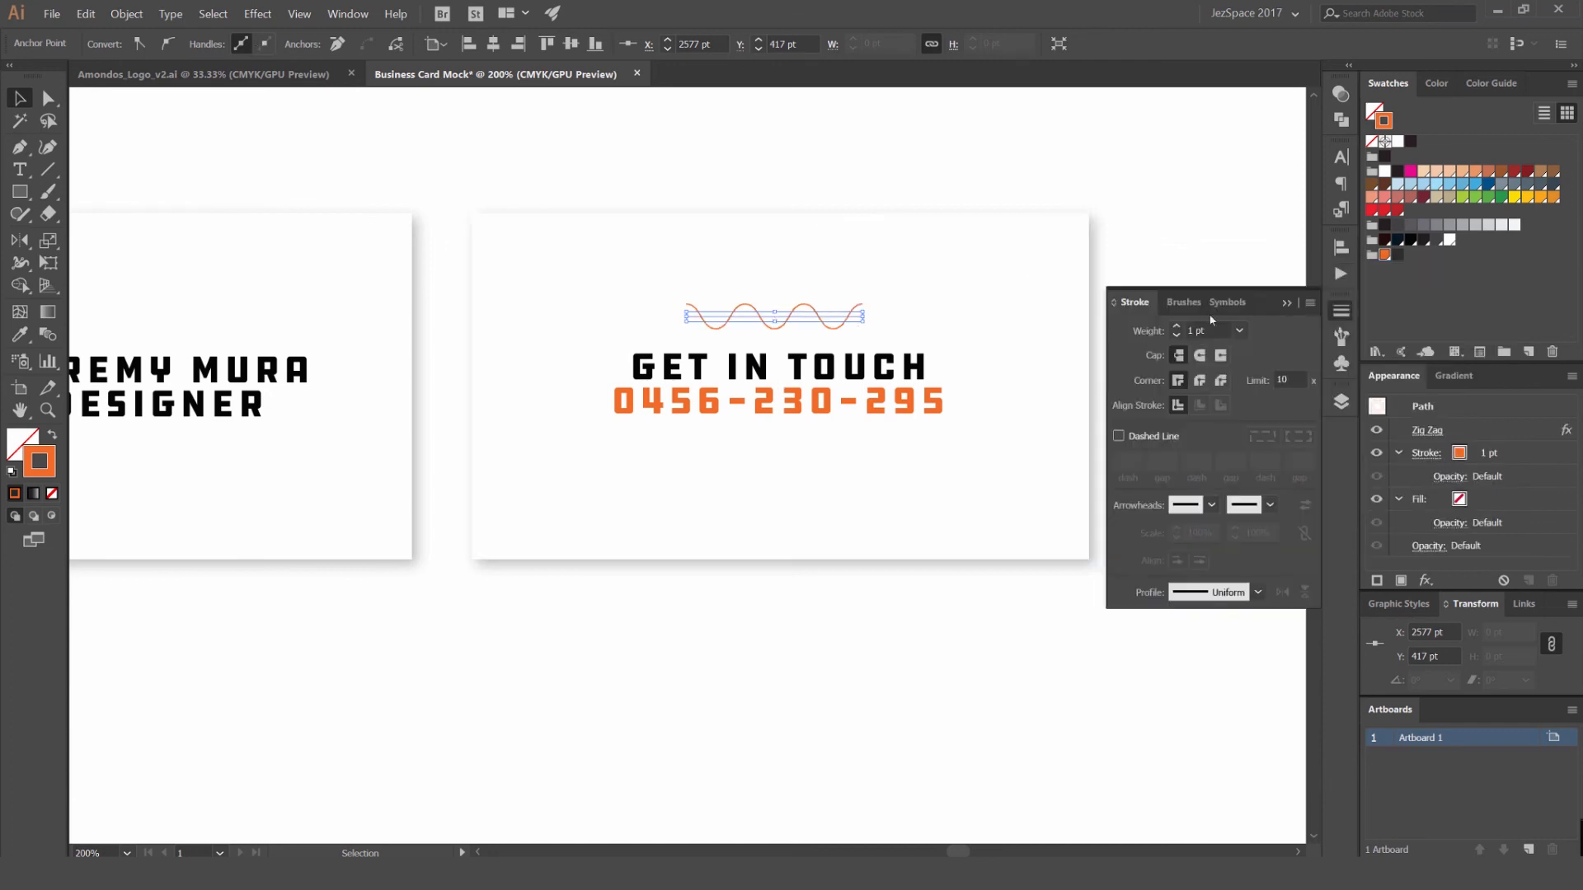
{"action": "left_click", "coordinate": [1176, 330]}
{"action": "left_click", "coordinate": [1177, 331]}
{"action": "left_click", "coordinate": [1176, 330]}
{"action": "left_click", "coordinate": [1155, 219]}
{"action": "scroll", "coordinate": [795, 325], "scroll_direction": "up", "scroll_amount": 1}
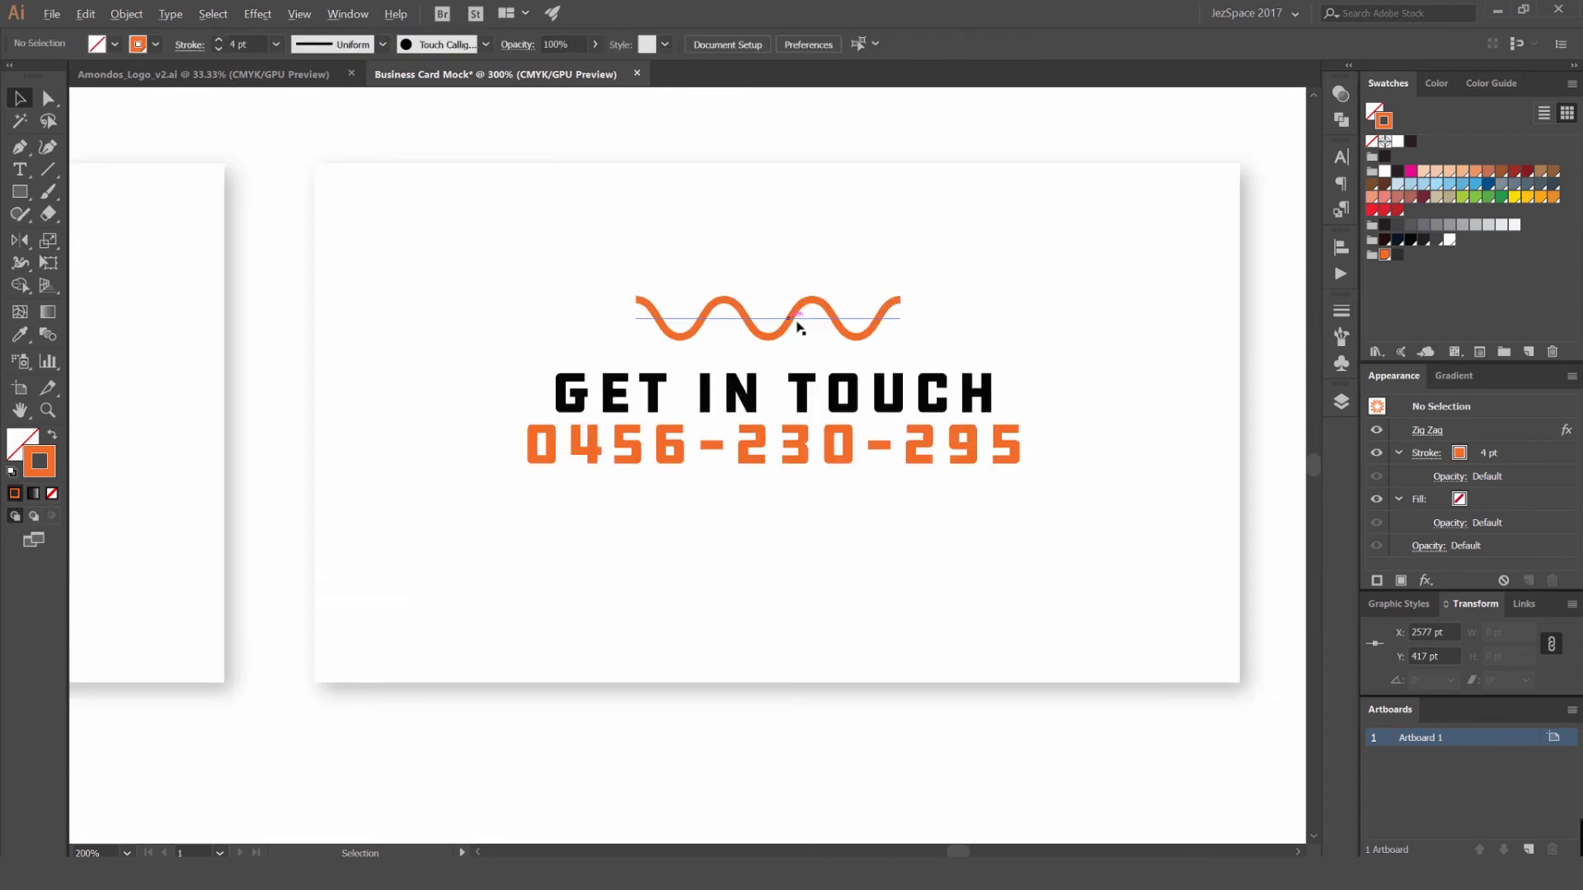
- Duplicate the wavy line about 112 pt straight down so the copy sits beneath the phone number
{"action": "left_click", "coordinate": [802, 323]}
{"action": "scroll", "coordinate": [803, 323], "scroll_direction": "up", "scroll_amount": 1}
{"action": "left_click_drag", "start_coordinate": [932, 317], "coordinate": [1292, 325]}
{"action": "key", "text": "ctrl+z"}
{"action": "left_click_drag", "start_coordinate": [855, 327], "coordinate": [852, 596]}
{"action": "key", "text": "ctrl+a"}
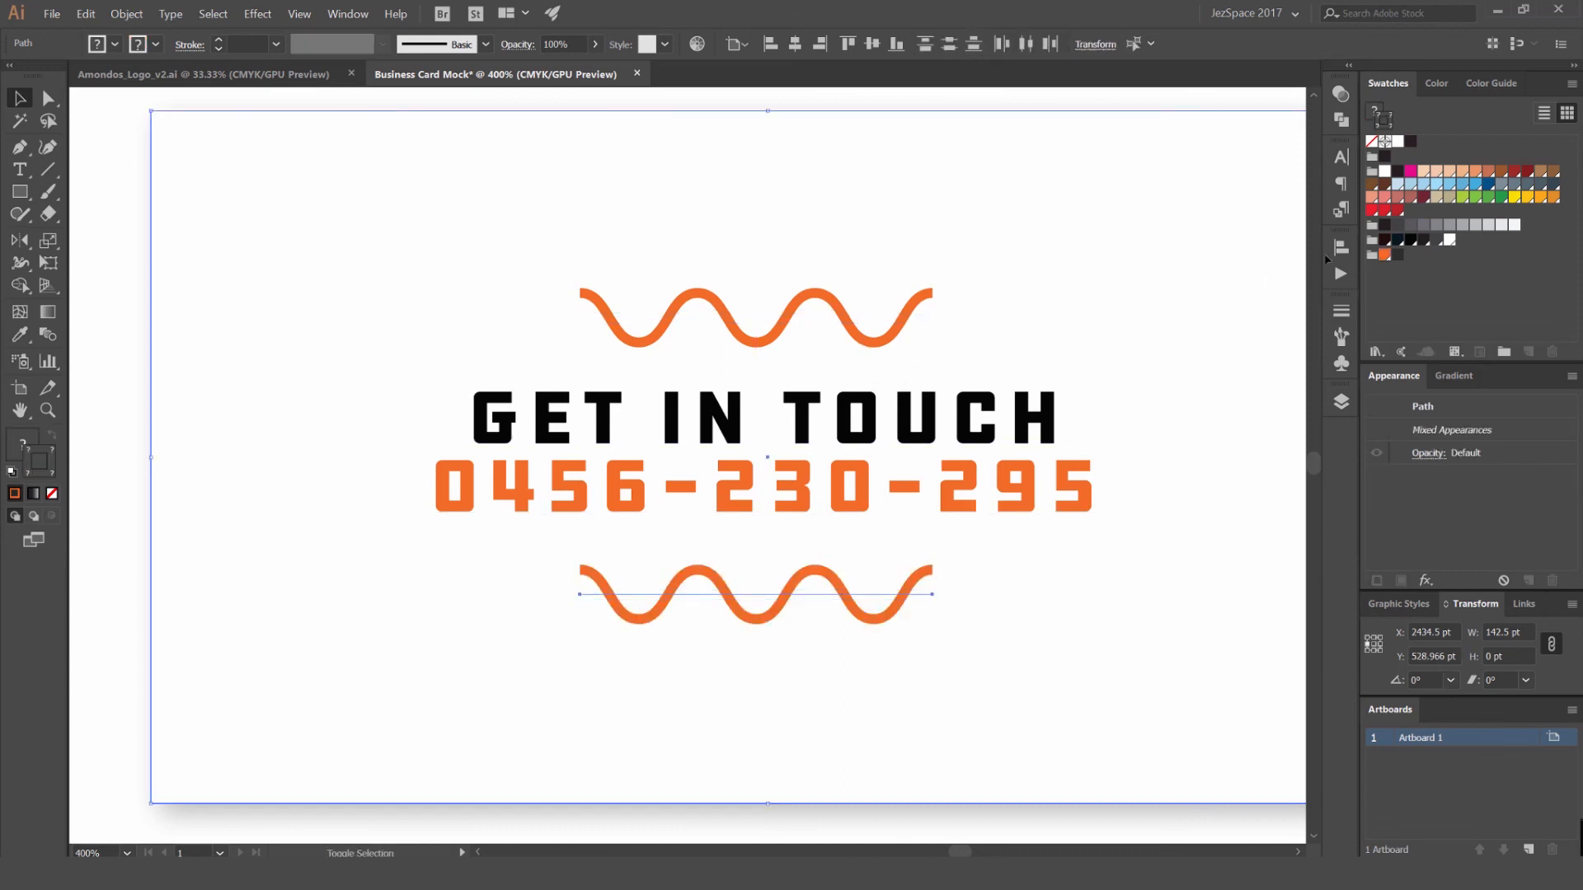
{"action": "left_click", "coordinate": [1475, 224]}
{"action": "key", "text": "ctrl+z"}
- Select both wavy lines together, recolour their strokes with a light grey swatch and deselect them
{"action": "scroll", "coordinate": [996, 336], "scroll_direction": "down", "scroll_amount": 1}
{"action": "left_click", "coordinate": [916, 321]}
{"action": "left_click", "coordinate": [913, 541], "text": "shift"}
{"action": "left_click", "coordinate": [934, 529]}
{"action": "left_click", "coordinate": [937, 320], "text": "shift"}
{"action": "left_click", "coordinate": [943, 328]}
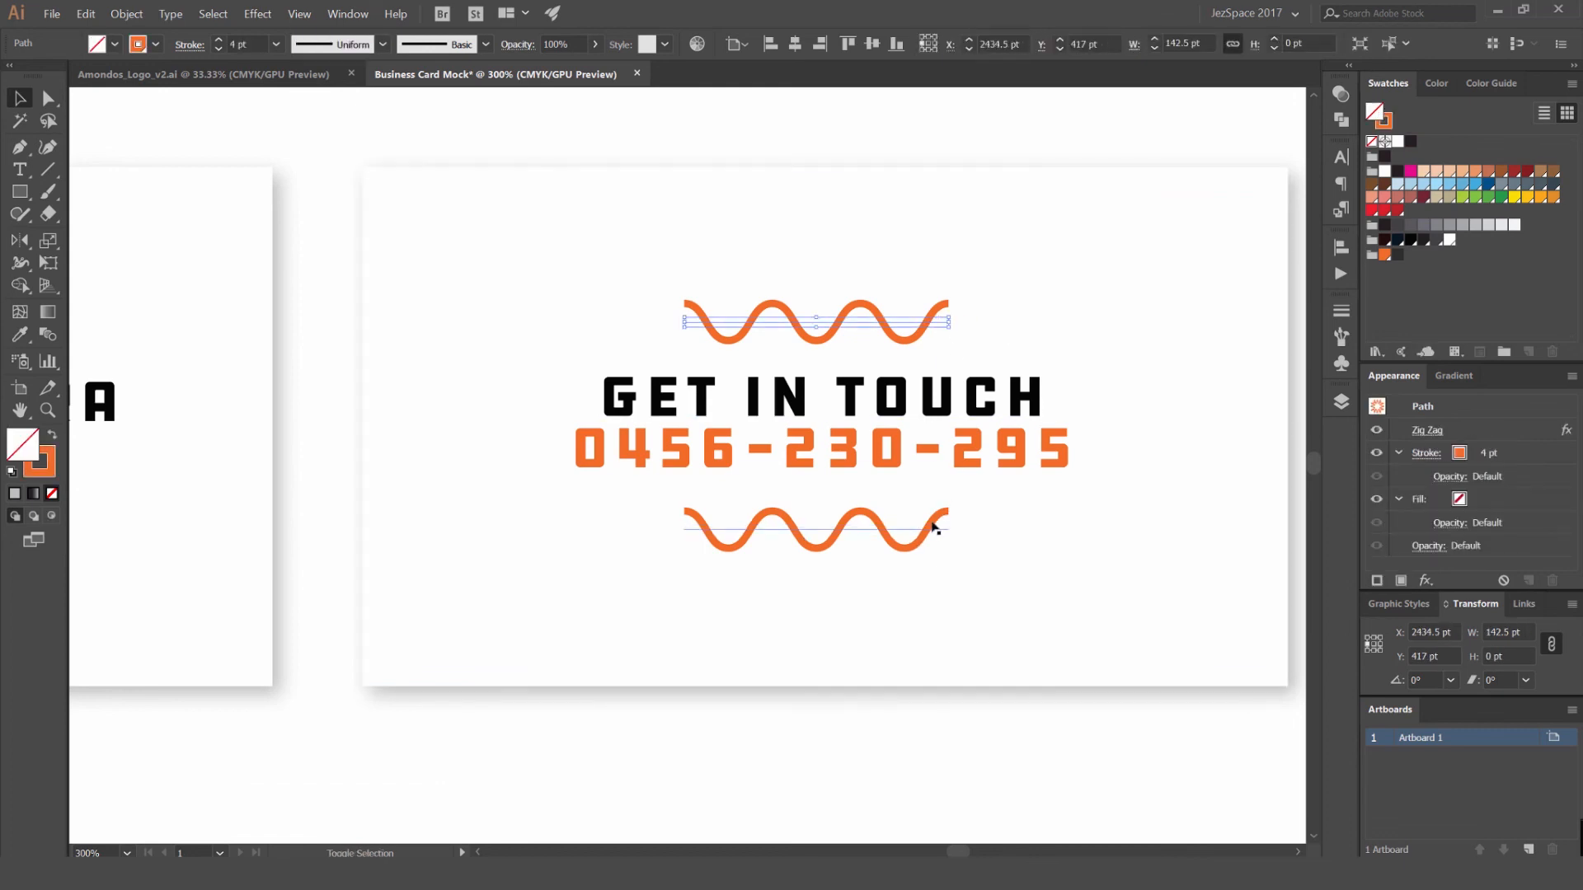
{"action": "left_click", "coordinate": [932, 527], "text": "shift"}
{"action": "left_click", "coordinate": [1476, 225]}
{"action": "scroll", "coordinate": [975, 255], "scroll_direction": "down", "scroll_amount": 2}
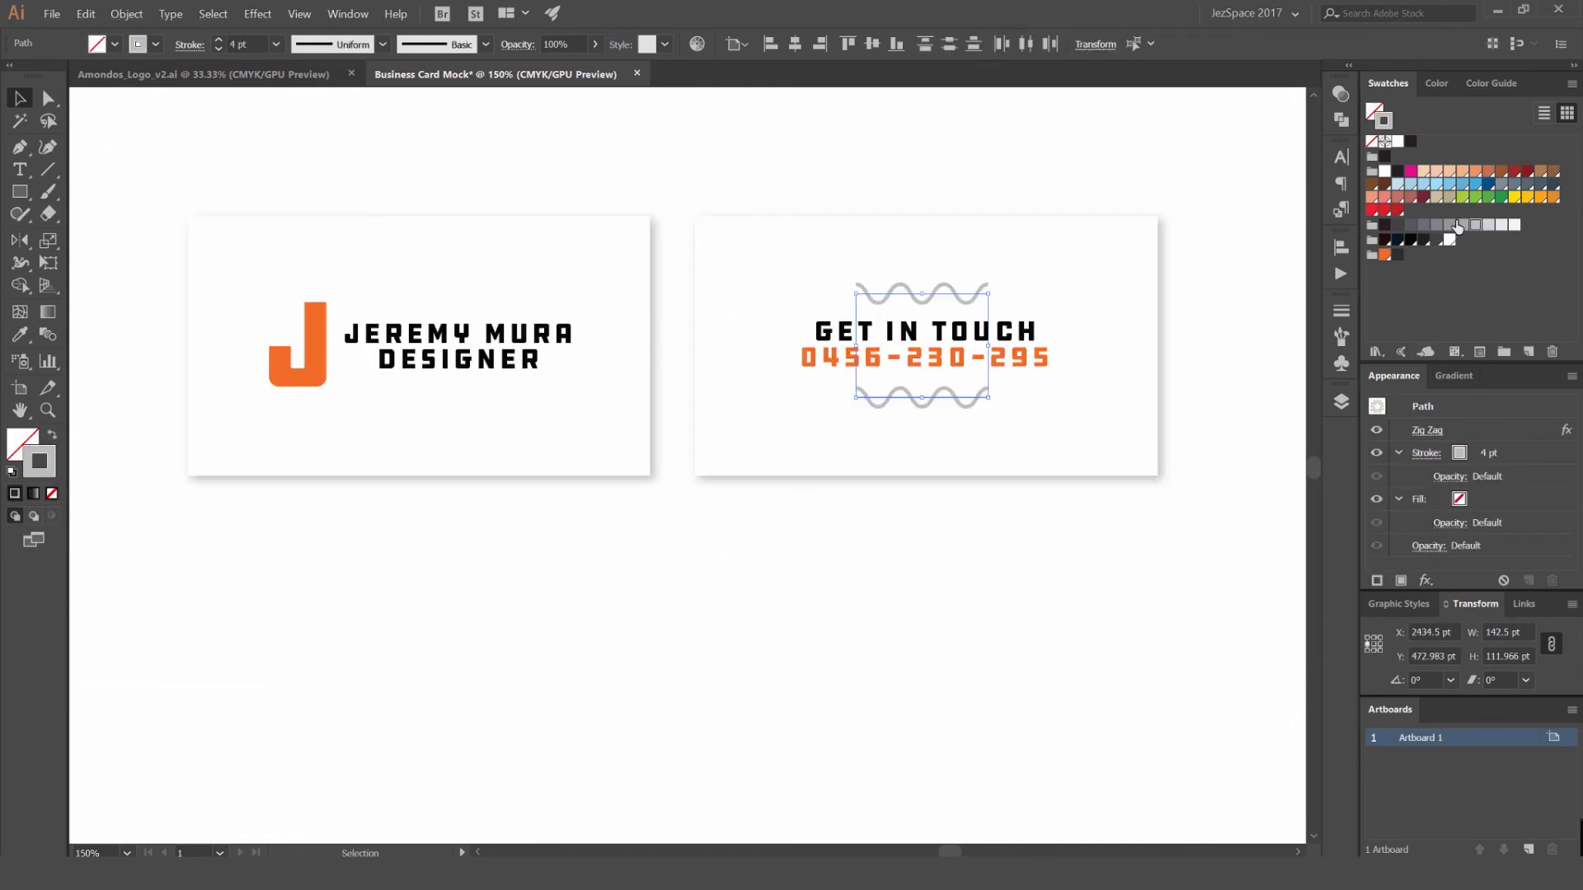
{"action": "left_click", "coordinate": [1501, 226]}
{"action": "left_click", "coordinate": [1092, 148]}
- Review the two small cards on the artboard and compare them with the larger overlapping card design
{"action": "left_click_drag", "start_coordinate": [1071, 146], "coordinate": [919, 181]}
{"action": "scroll", "coordinate": [857, 180], "scroll_direction": "down", "scroll_amount": 3}
{"action": "scroll", "coordinate": [811, 191], "scroll_direction": "up", "scroll_amount": 3}
{"action": "scroll", "coordinate": [794, 181], "scroll_direction": "down", "scroll_amount": 4}
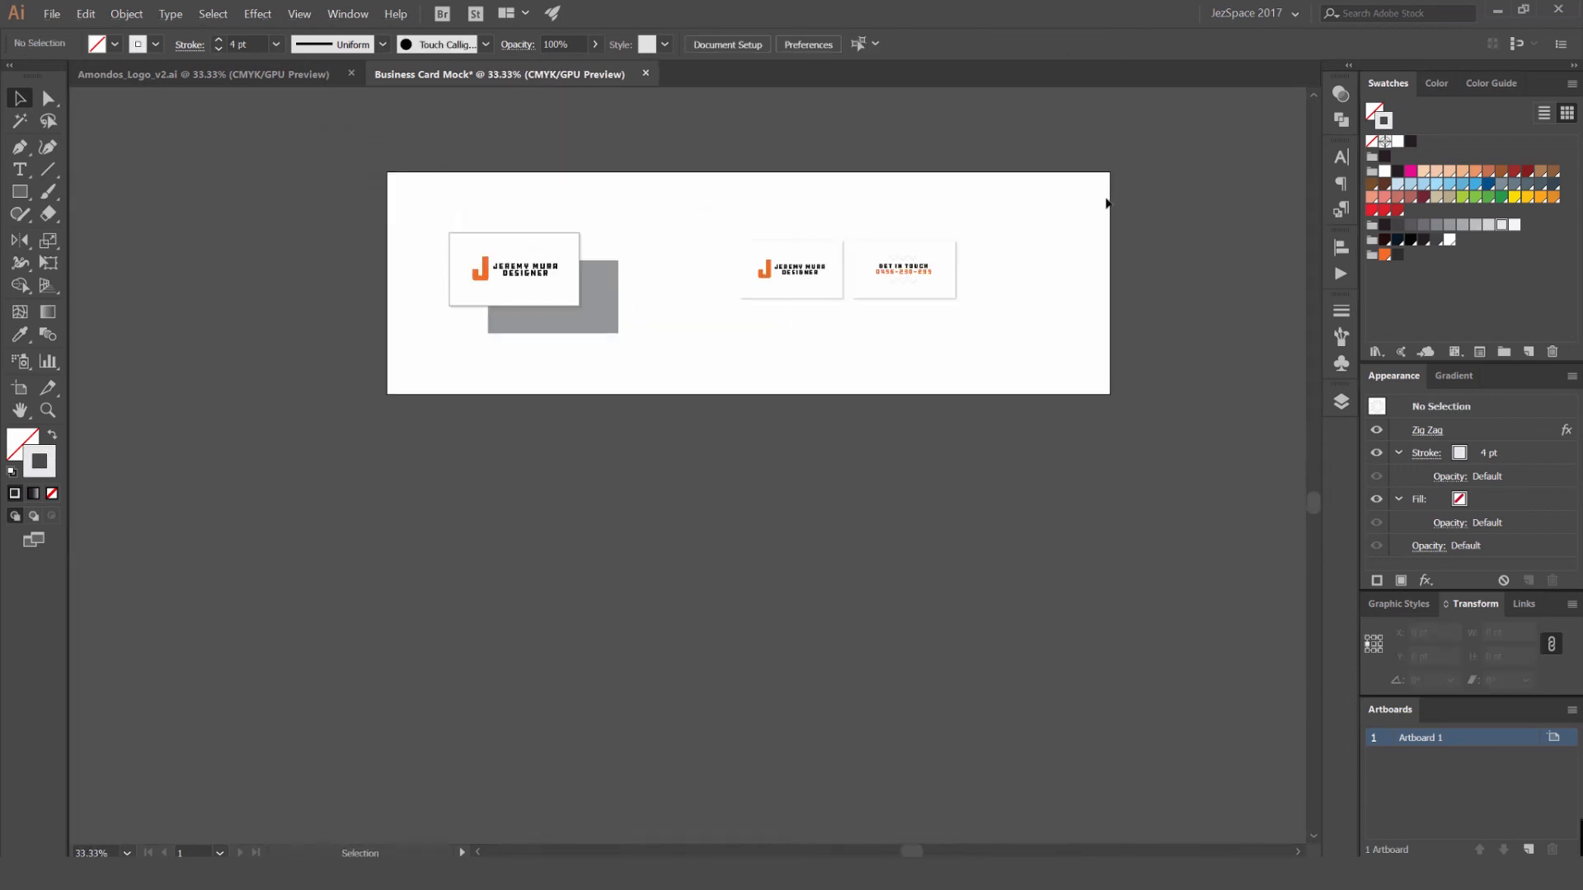
{"action": "scroll", "coordinate": [949, 254], "scroll_direction": "up", "scroll_amount": 1}
{"action": "left_click_drag", "start_coordinate": [920, 275], "coordinate": [629, 378]}
{"action": "left_click_drag", "start_coordinate": [691, 330], "coordinate": [652, 330]}
{"action": "left_click", "coordinate": [696, 280]}
{"action": "scroll", "coordinate": [470, 261], "scroll_direction": "up", "scroll_amount": 2}
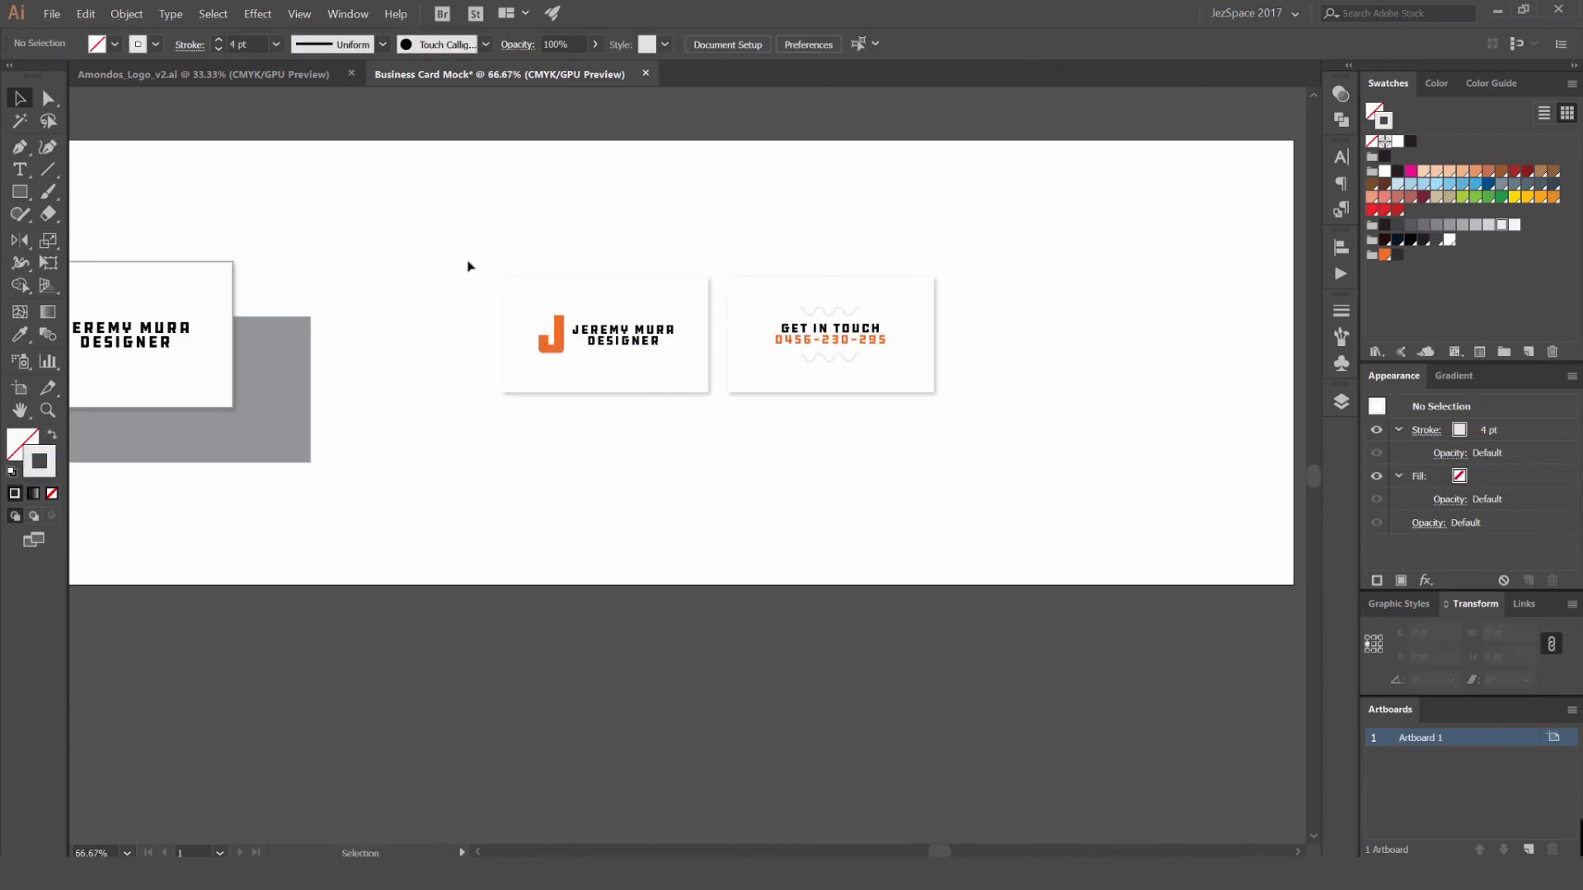
{"action": "scroll", "coordinate": [511, 450], "scroll_direction": "down", "scroll_amount": 2}
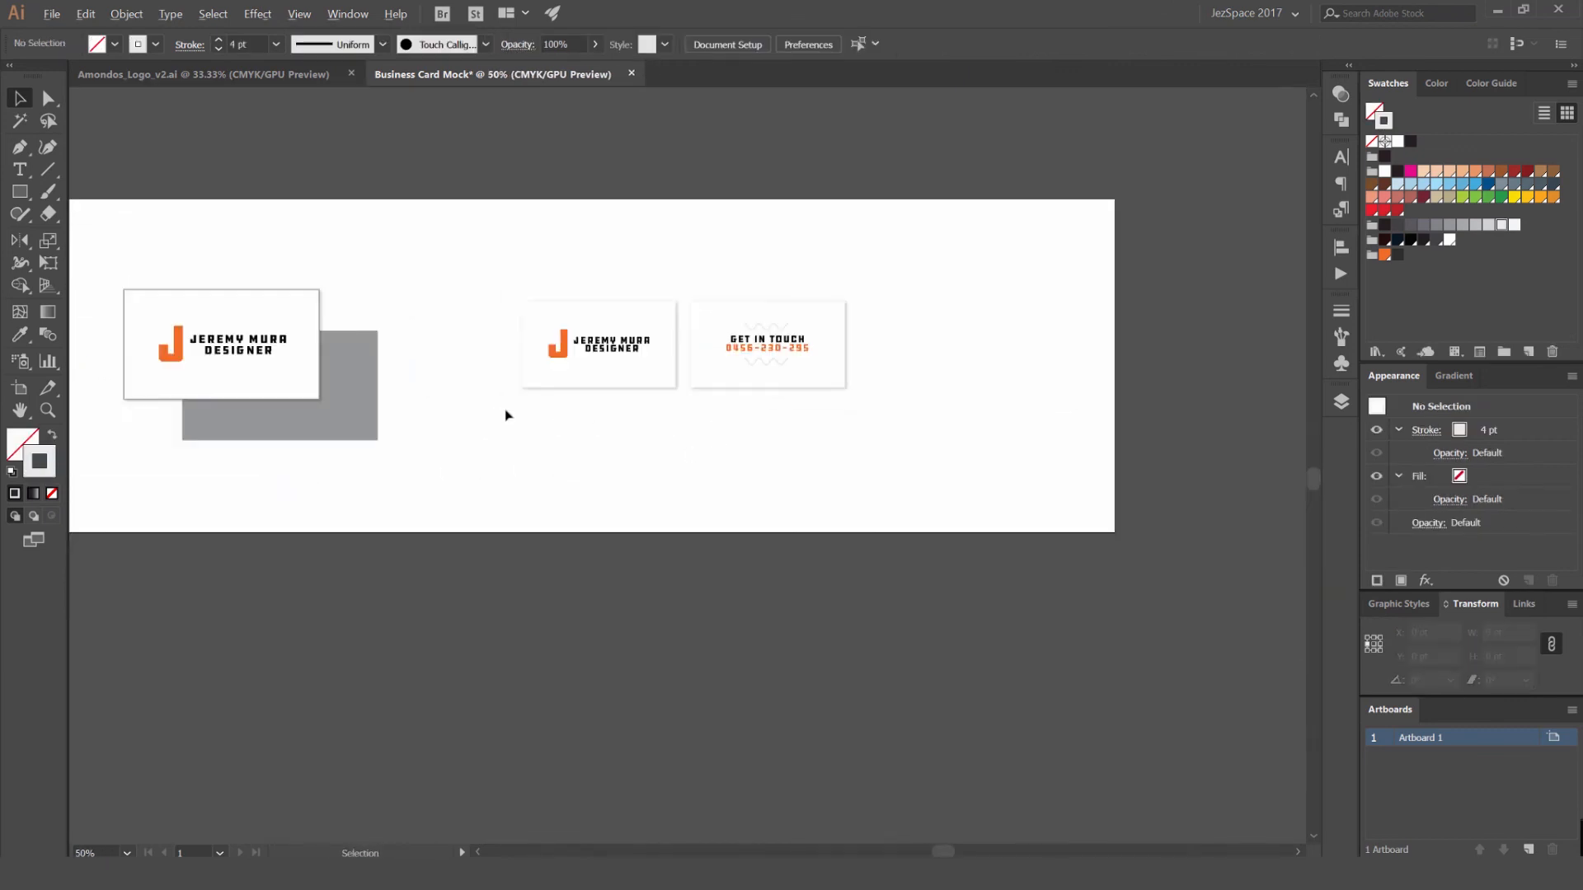
{"action": "scroll", "coordinate": [805, 446], "scroll_direction": "up", "scroll_amount": 1}
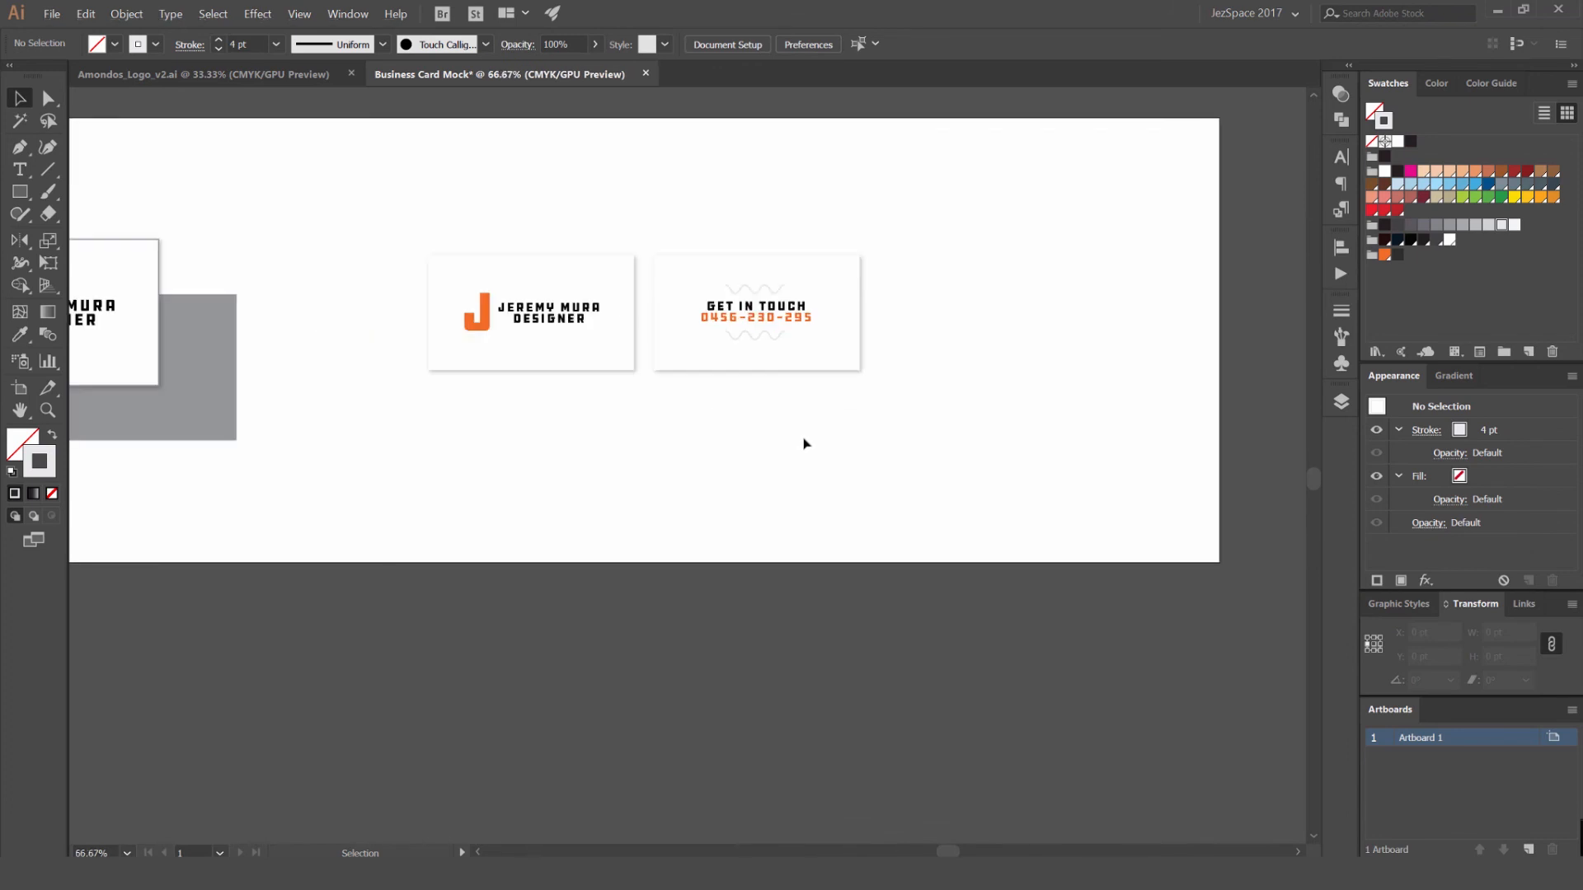
{"action": "scroll", "coordinate": [795, 441], "scroll_direction": "left", "scroll_amount": 2}
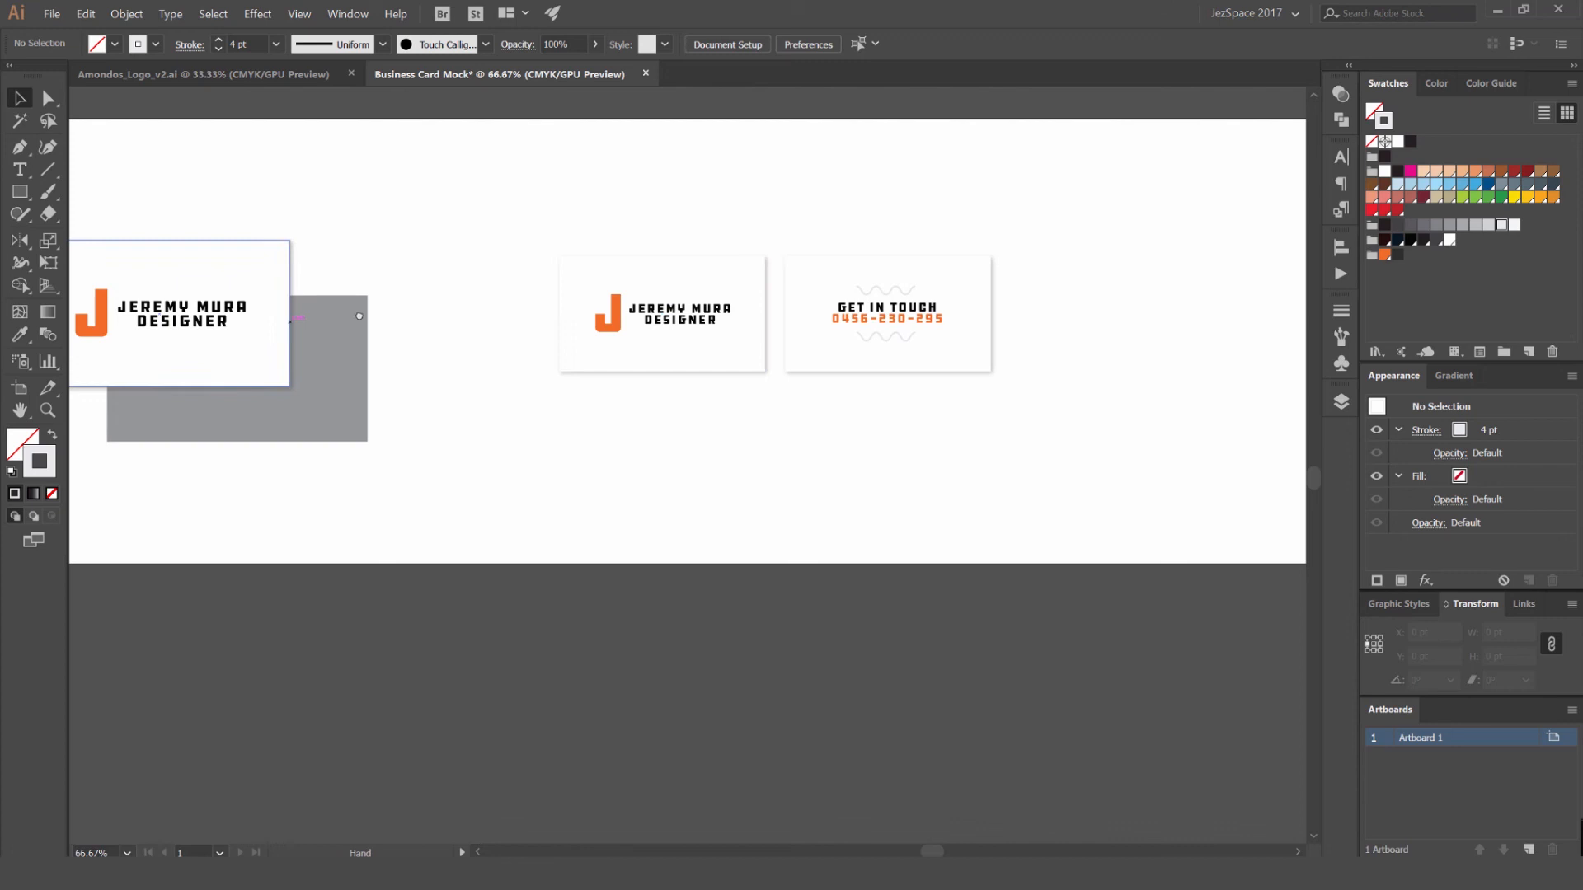
{"action": "left_click_drag", "start_coordinate": [359, 316], "coordinate": [705, 288]}
{"action": "scroll", "coordinate": [824, 297], "scroll_direction": "left", "scroll_amount": 2}
{"action": "scroll", "coordinate": [745, 308], "scroll_direction": "up", "scroll_amount": 1}
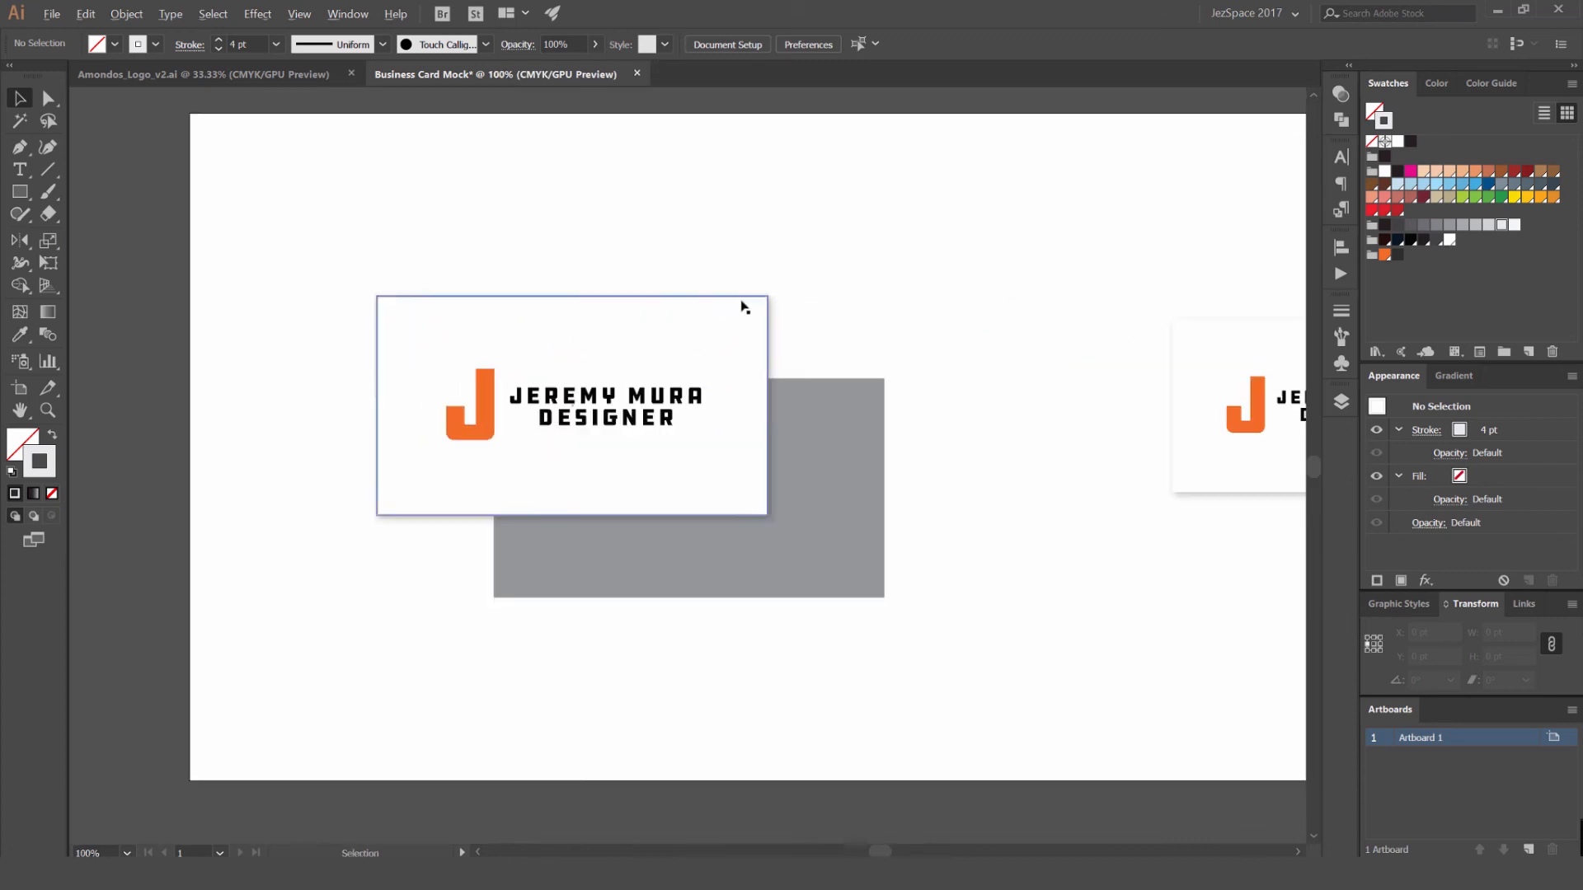